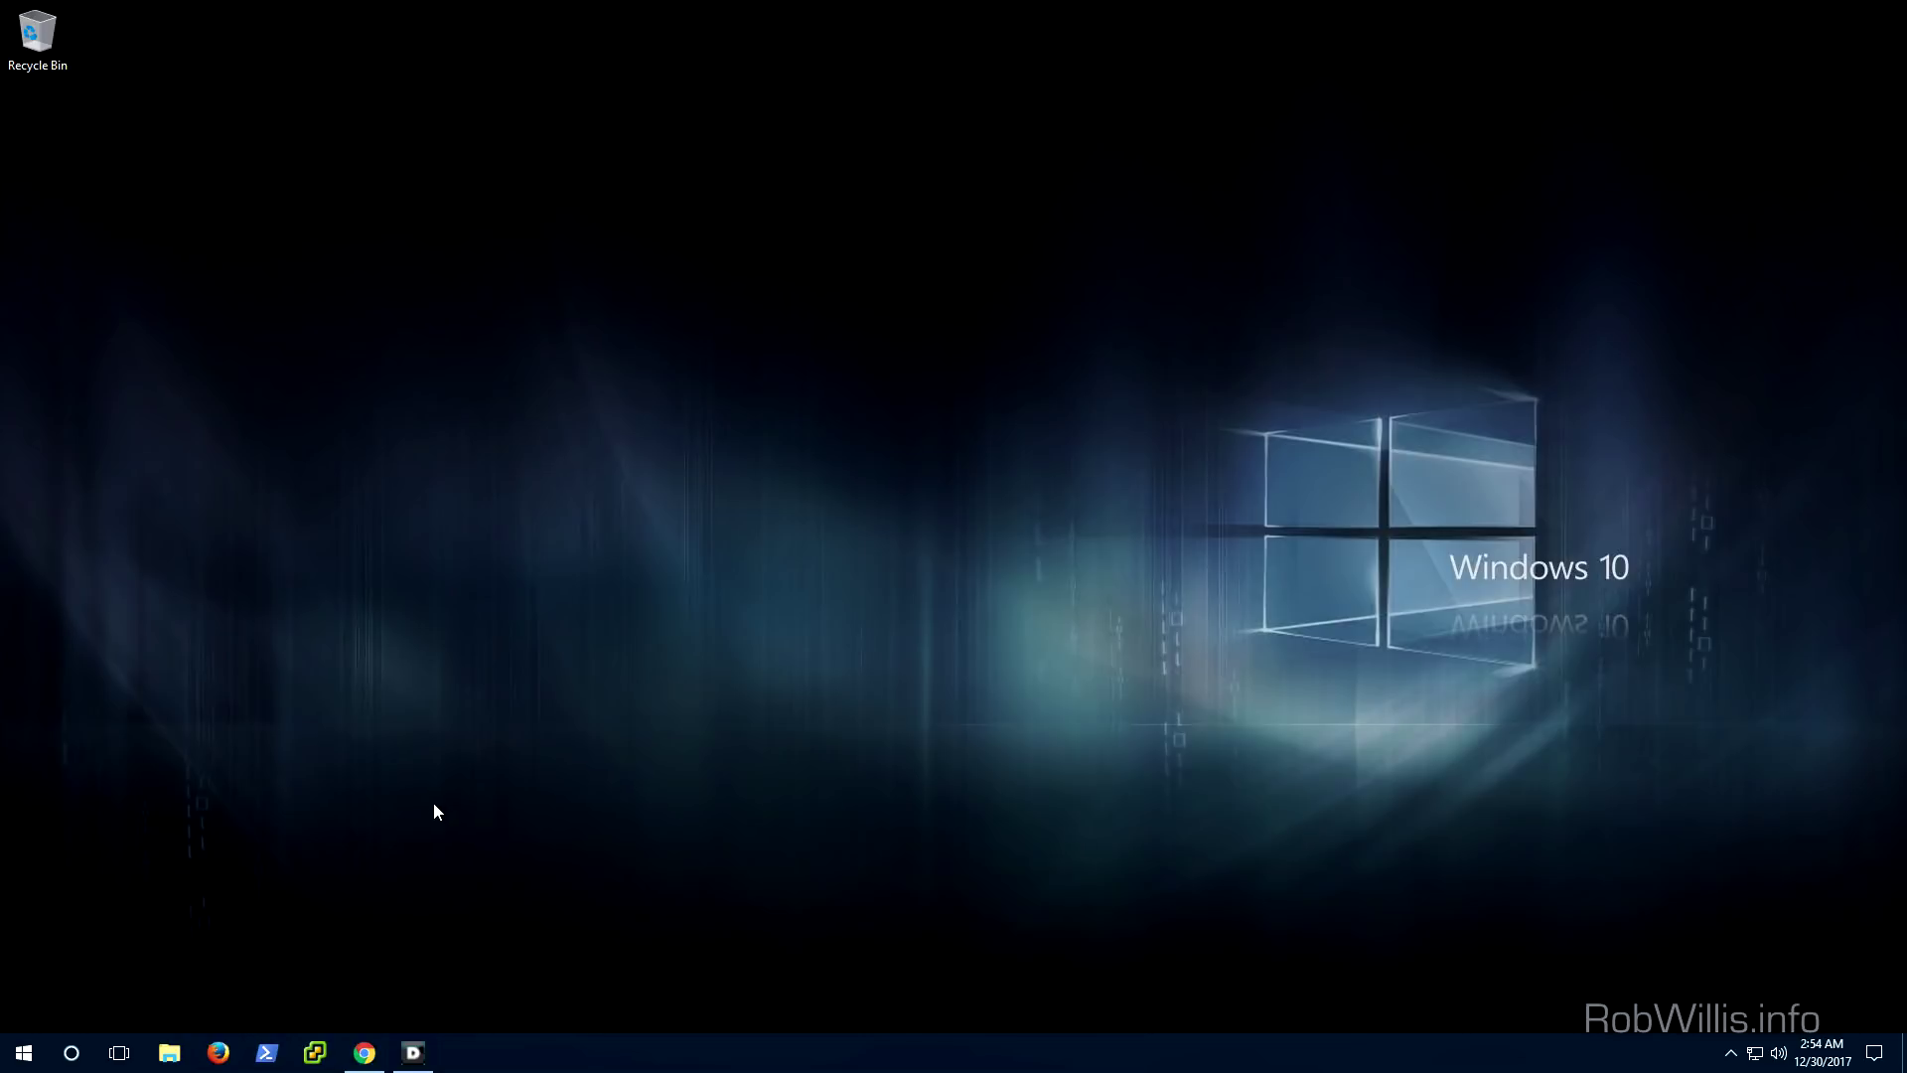
Bring the PowerEdge R610 virtual console window forward, minimize the browser behind it, and place the console higher on the desktop.
left_click(363, 1058)
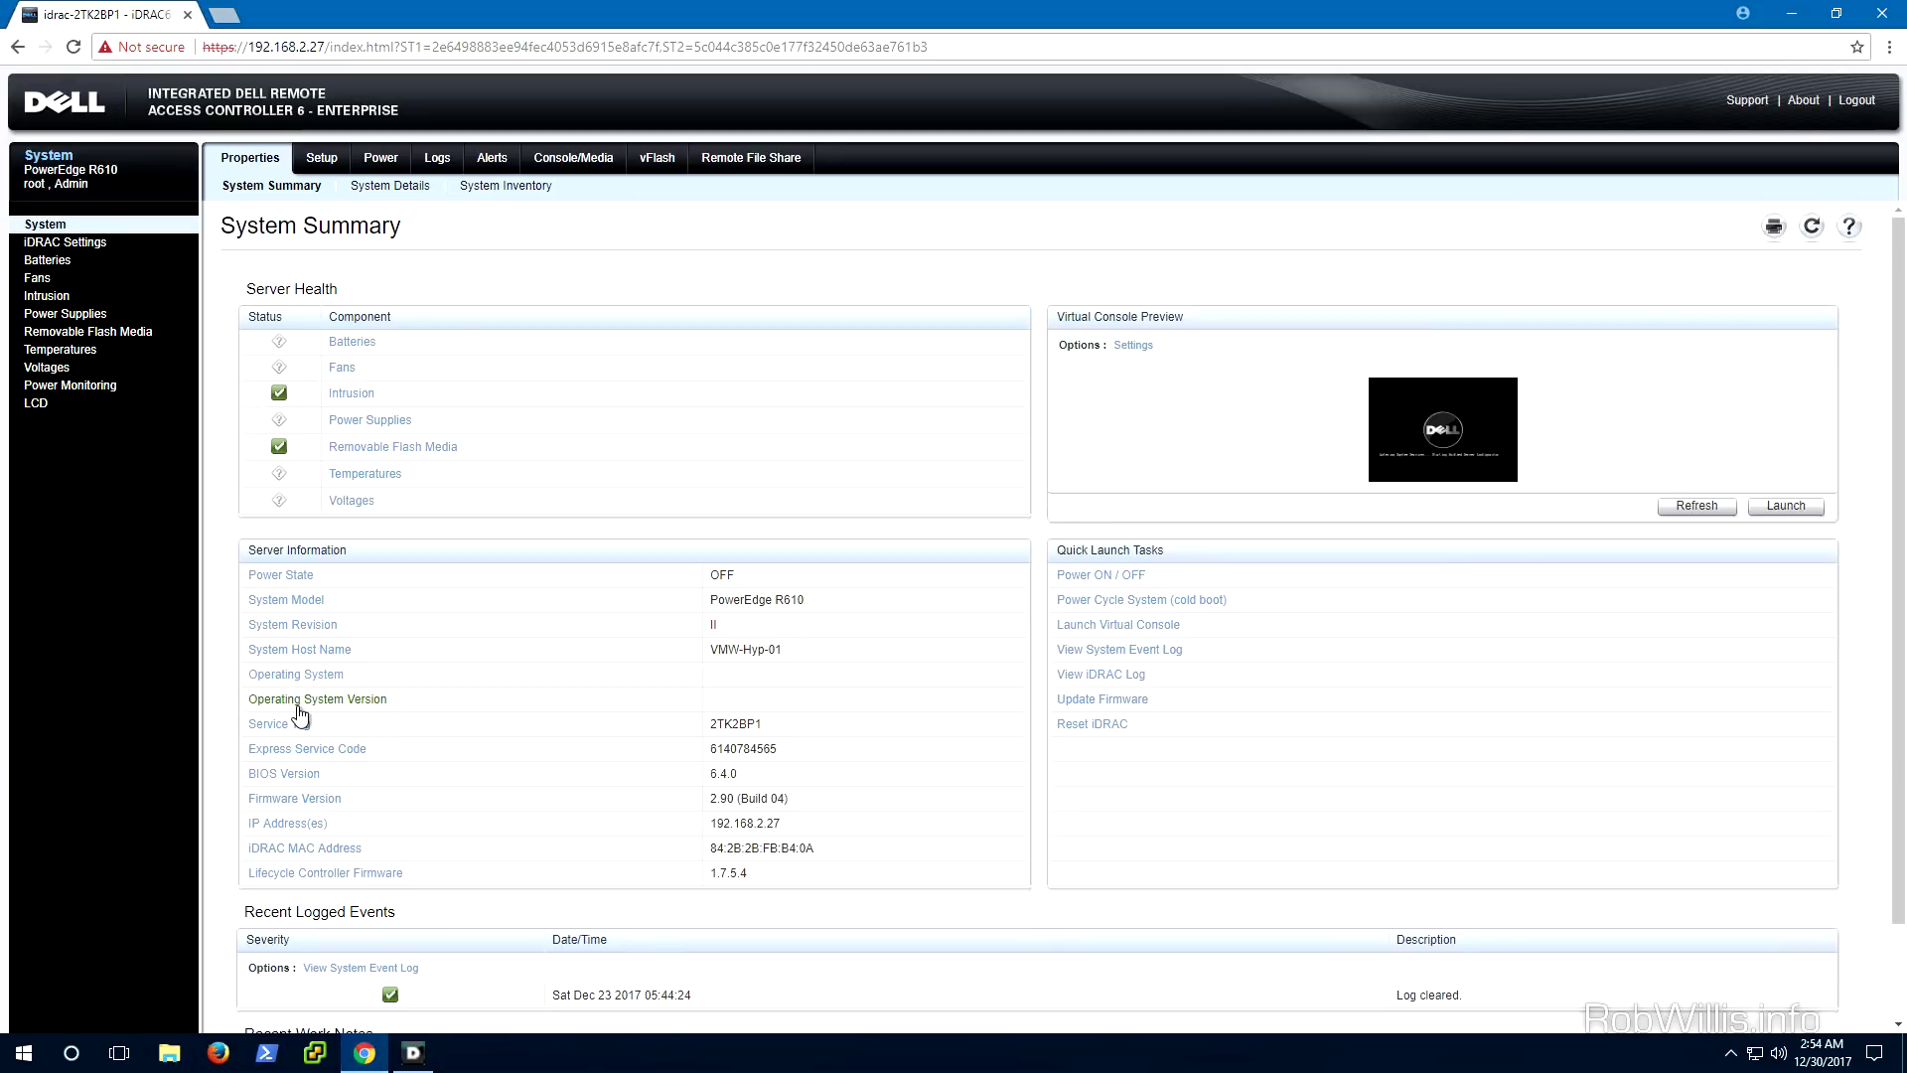
left_click(424, 1059)
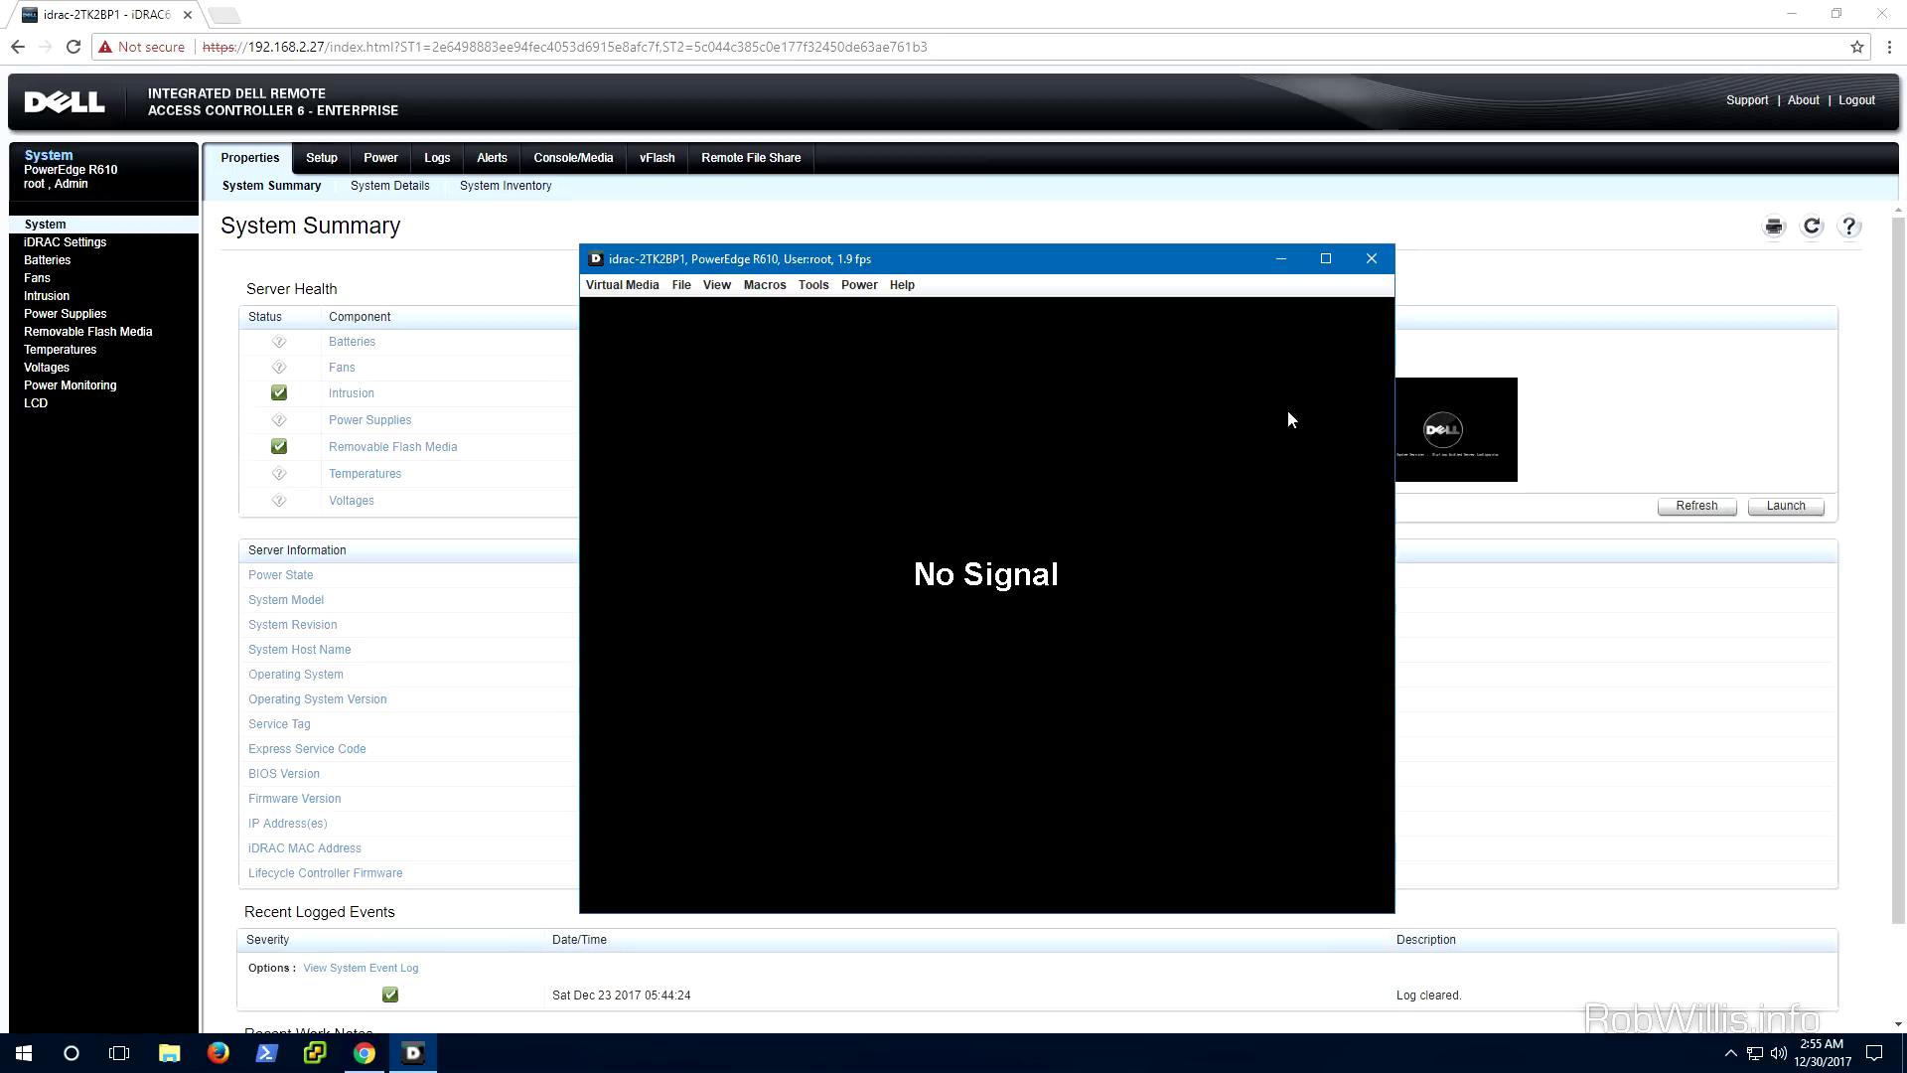
left_click(1792, 14)
left_click_drag(1060, 266, 1059, 131)
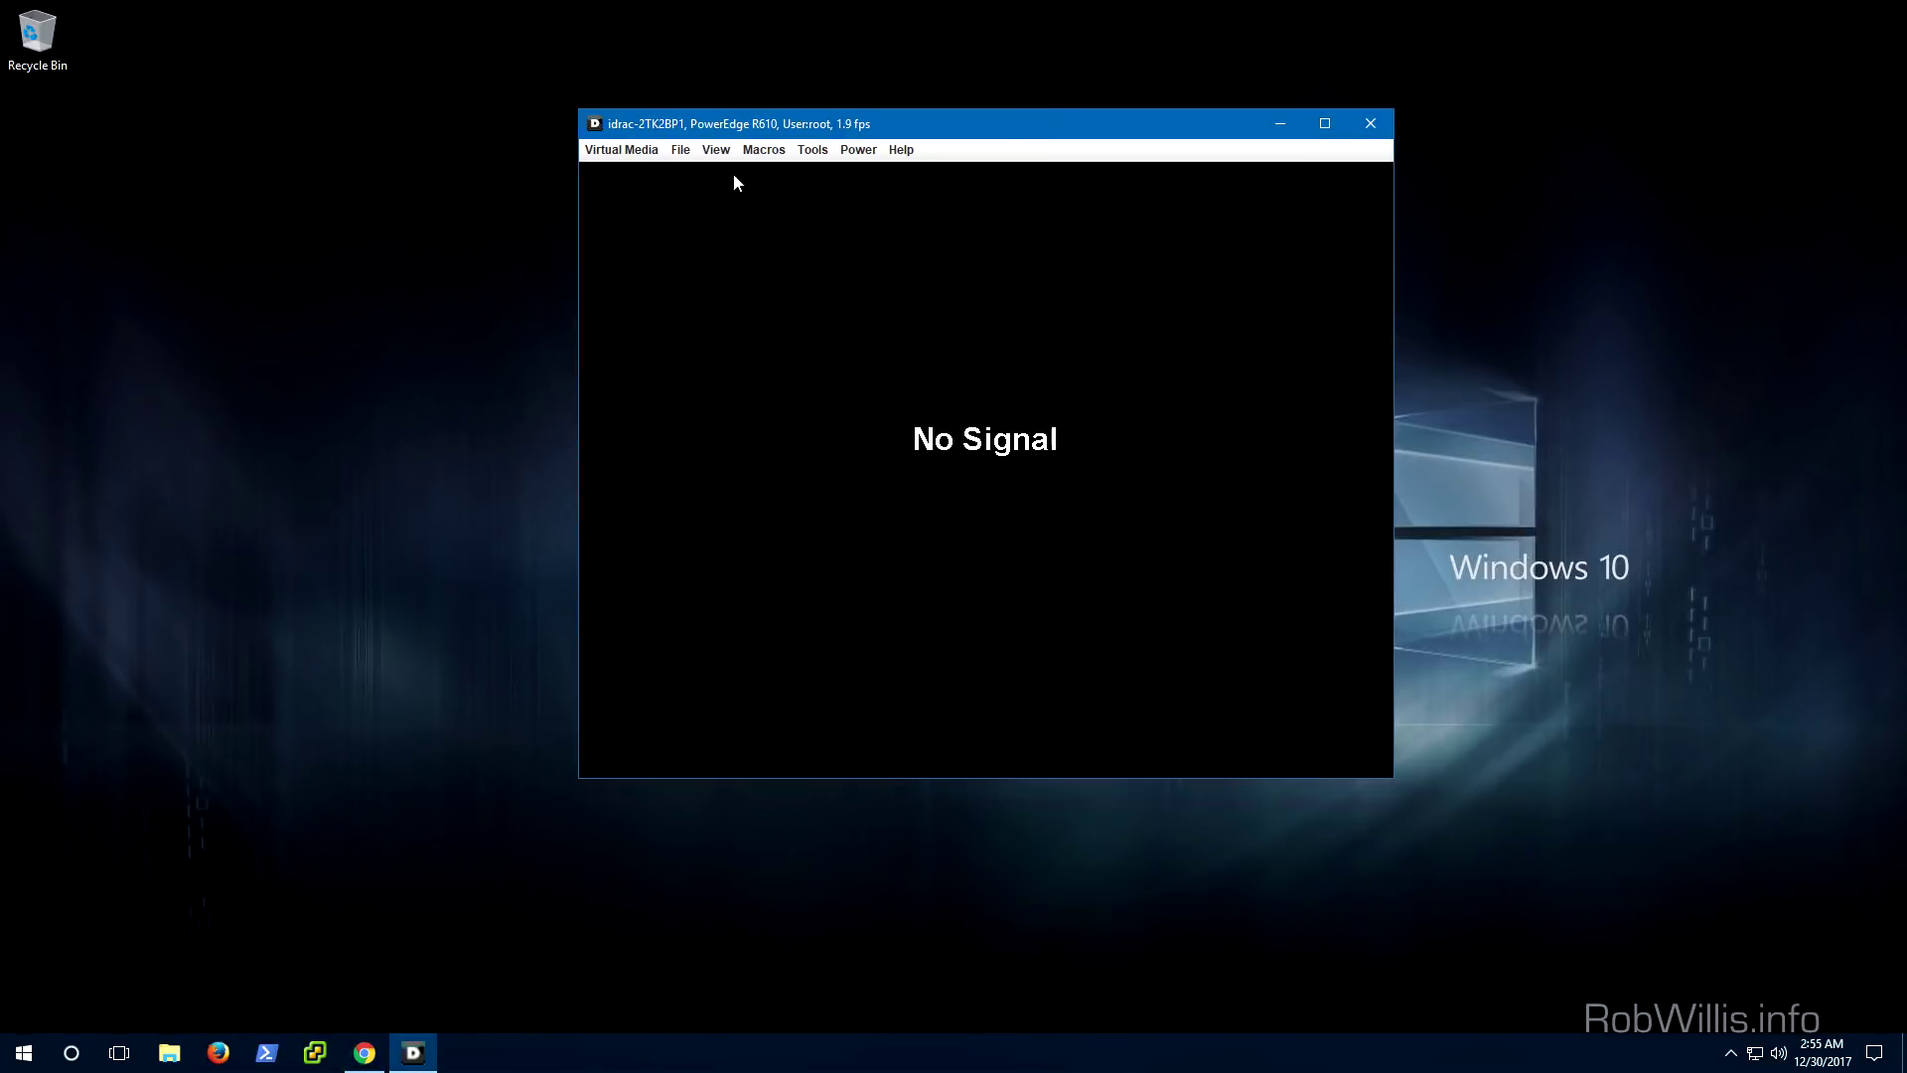
Power on the server from the virtual console and enter System Services during startup.
left_click(858, 150)
left_click(858, 174)
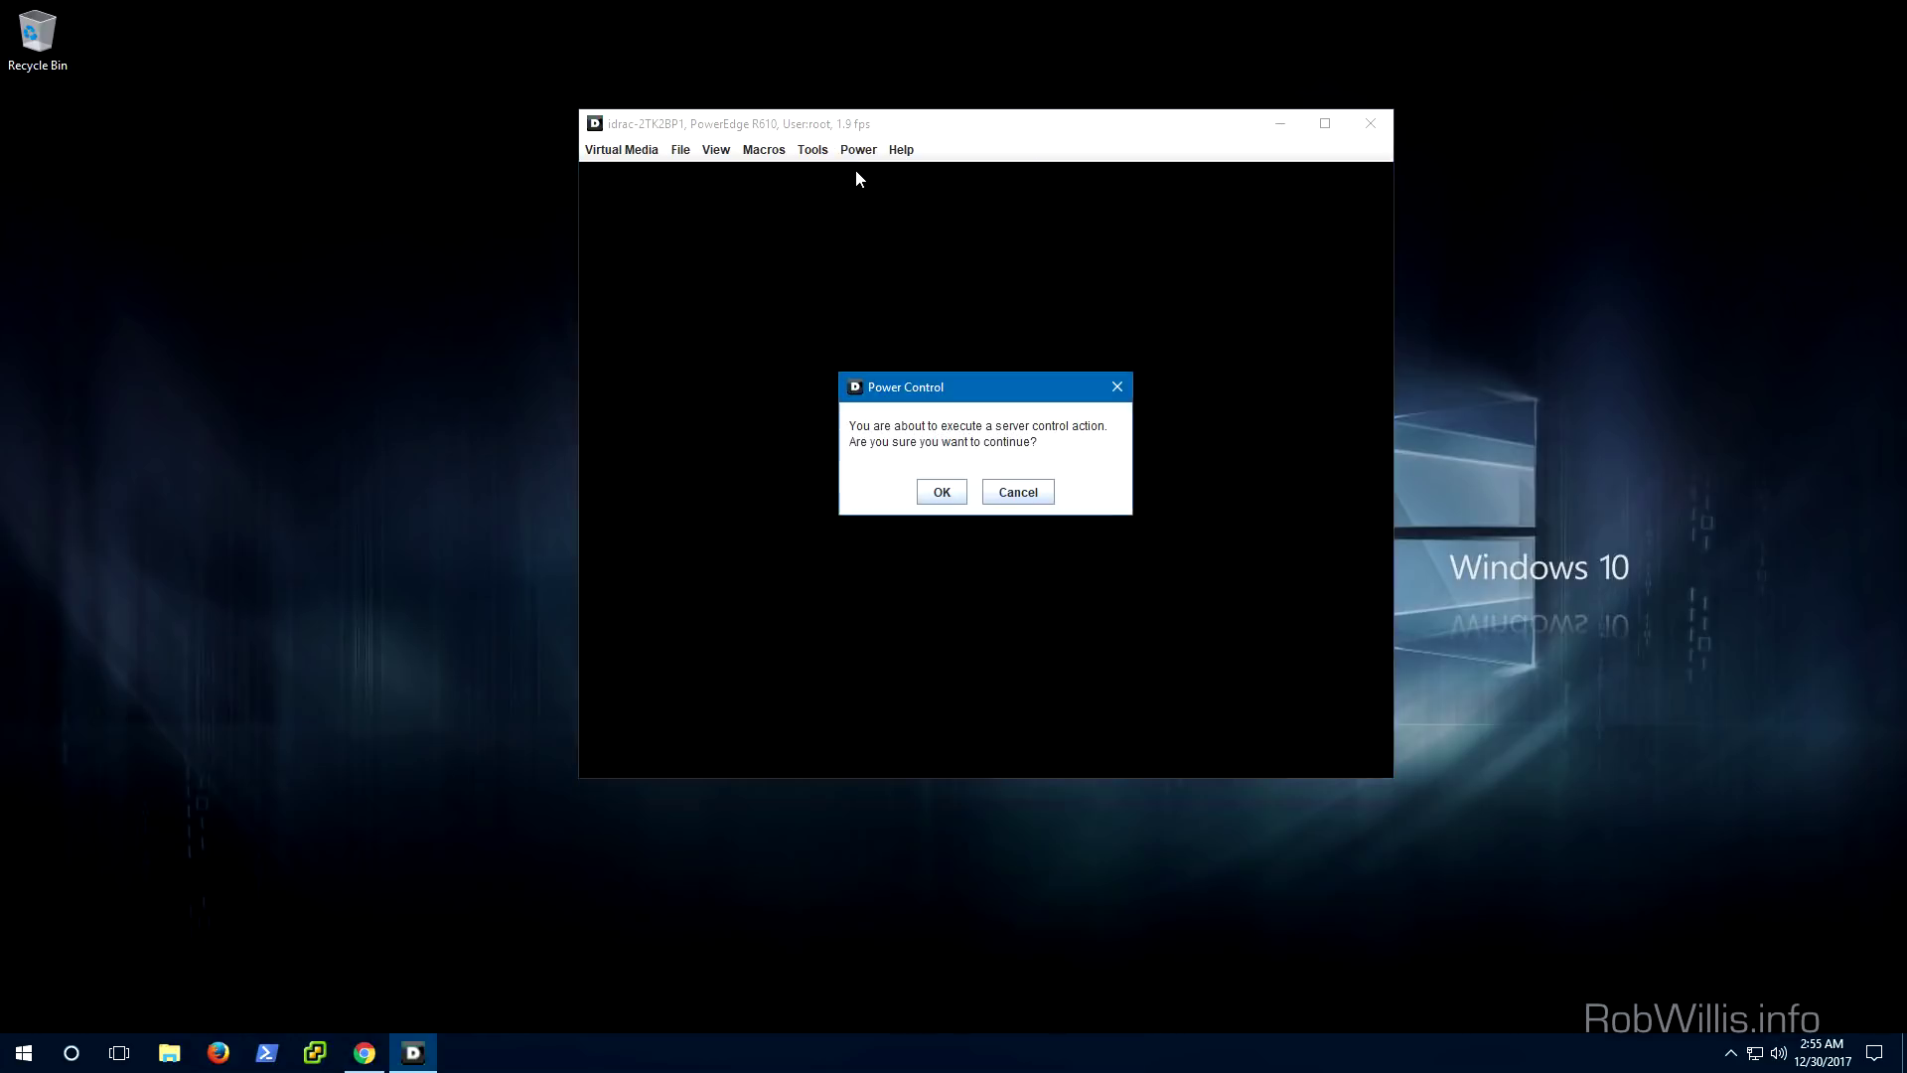
left_click(938, 492)
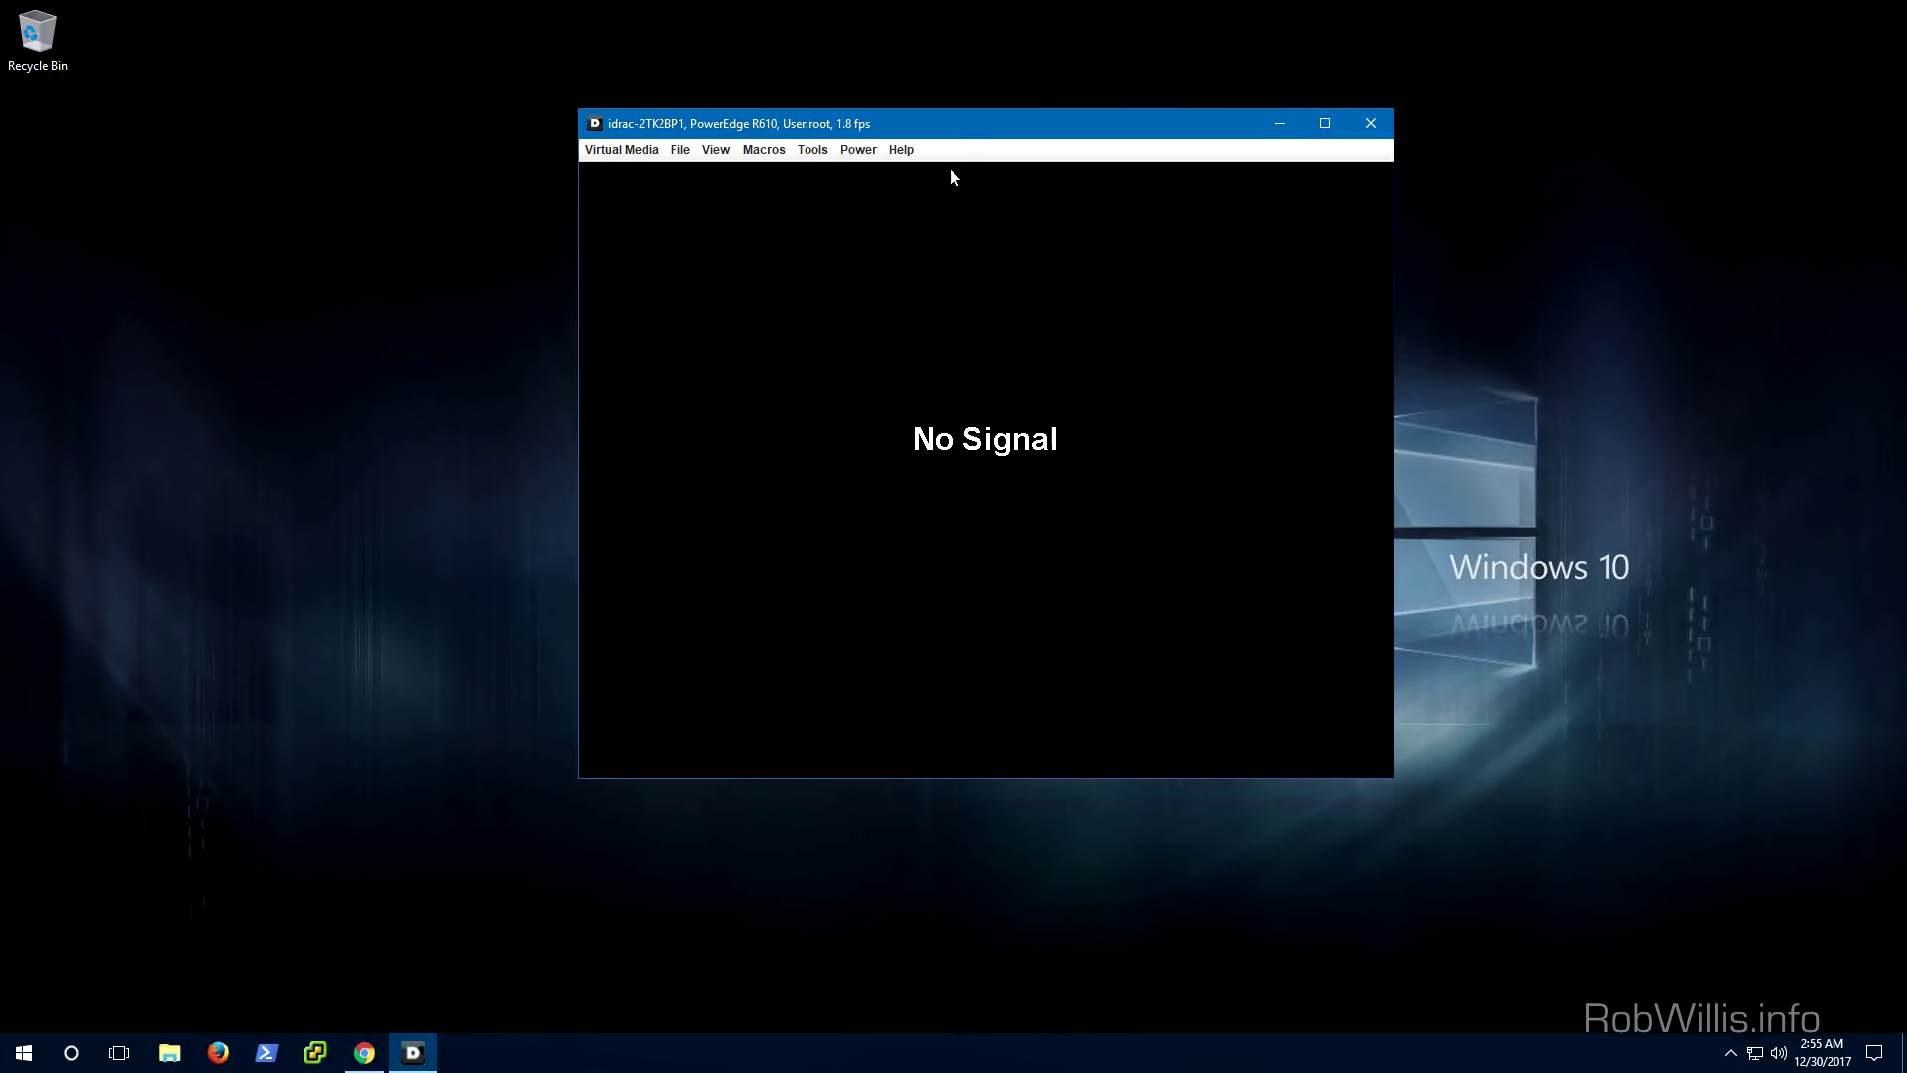
left_click_drag(964, 130, 882, 109)
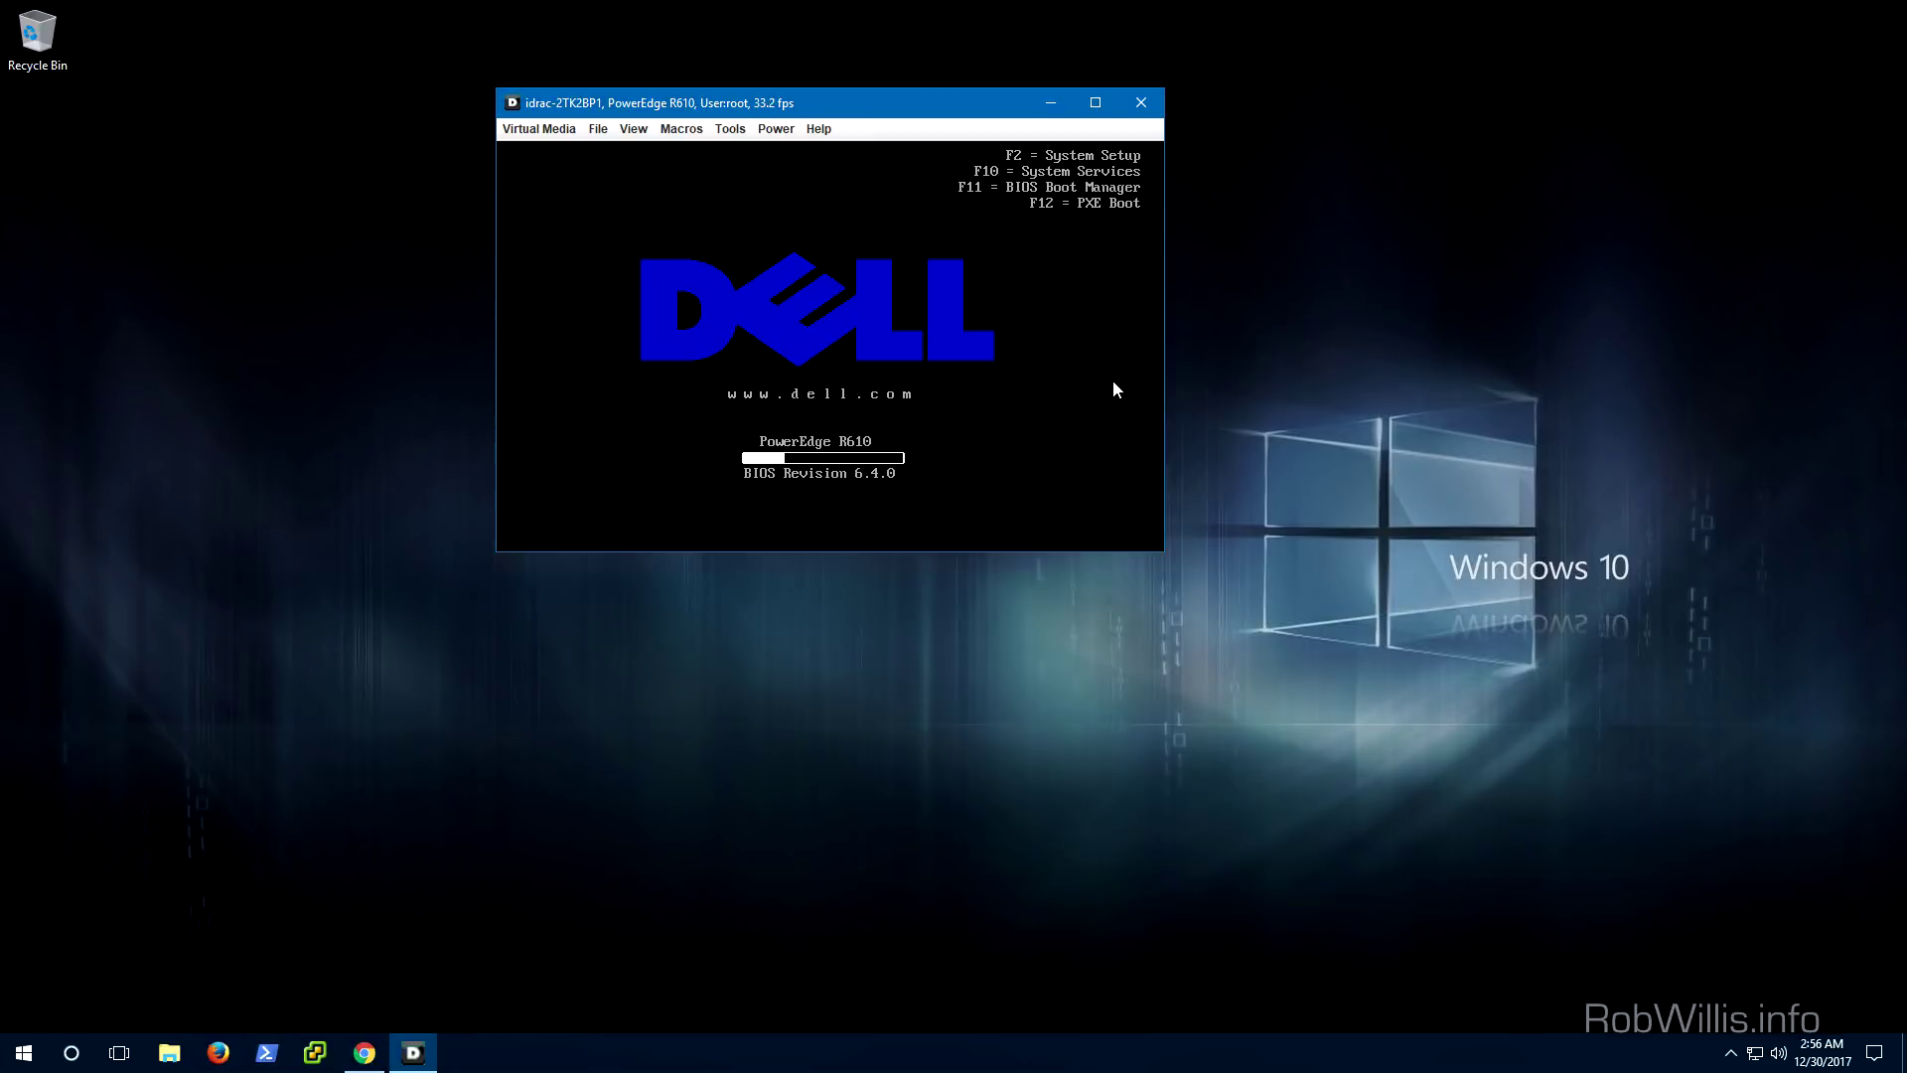
key("F10")
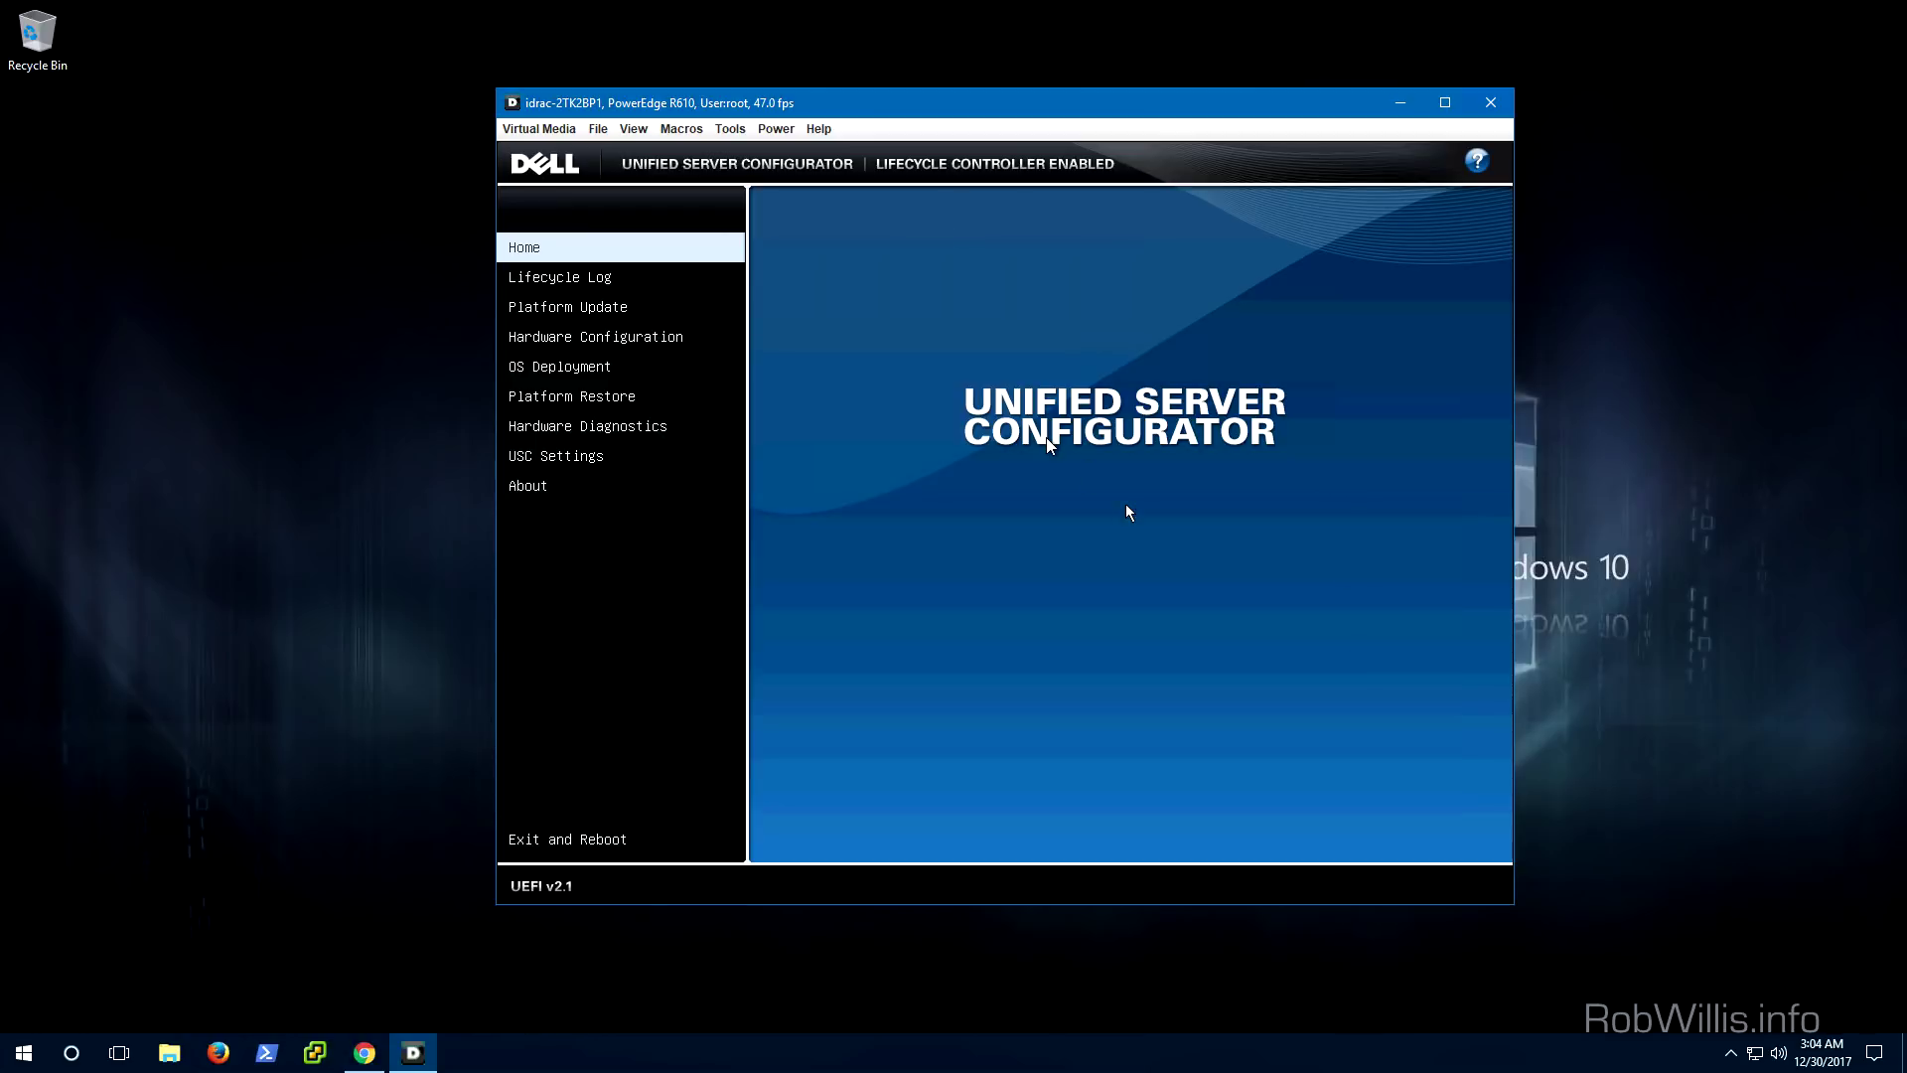
Open the Network Settings page under USC Settings in the Unified Server Configurator.
key("Down")
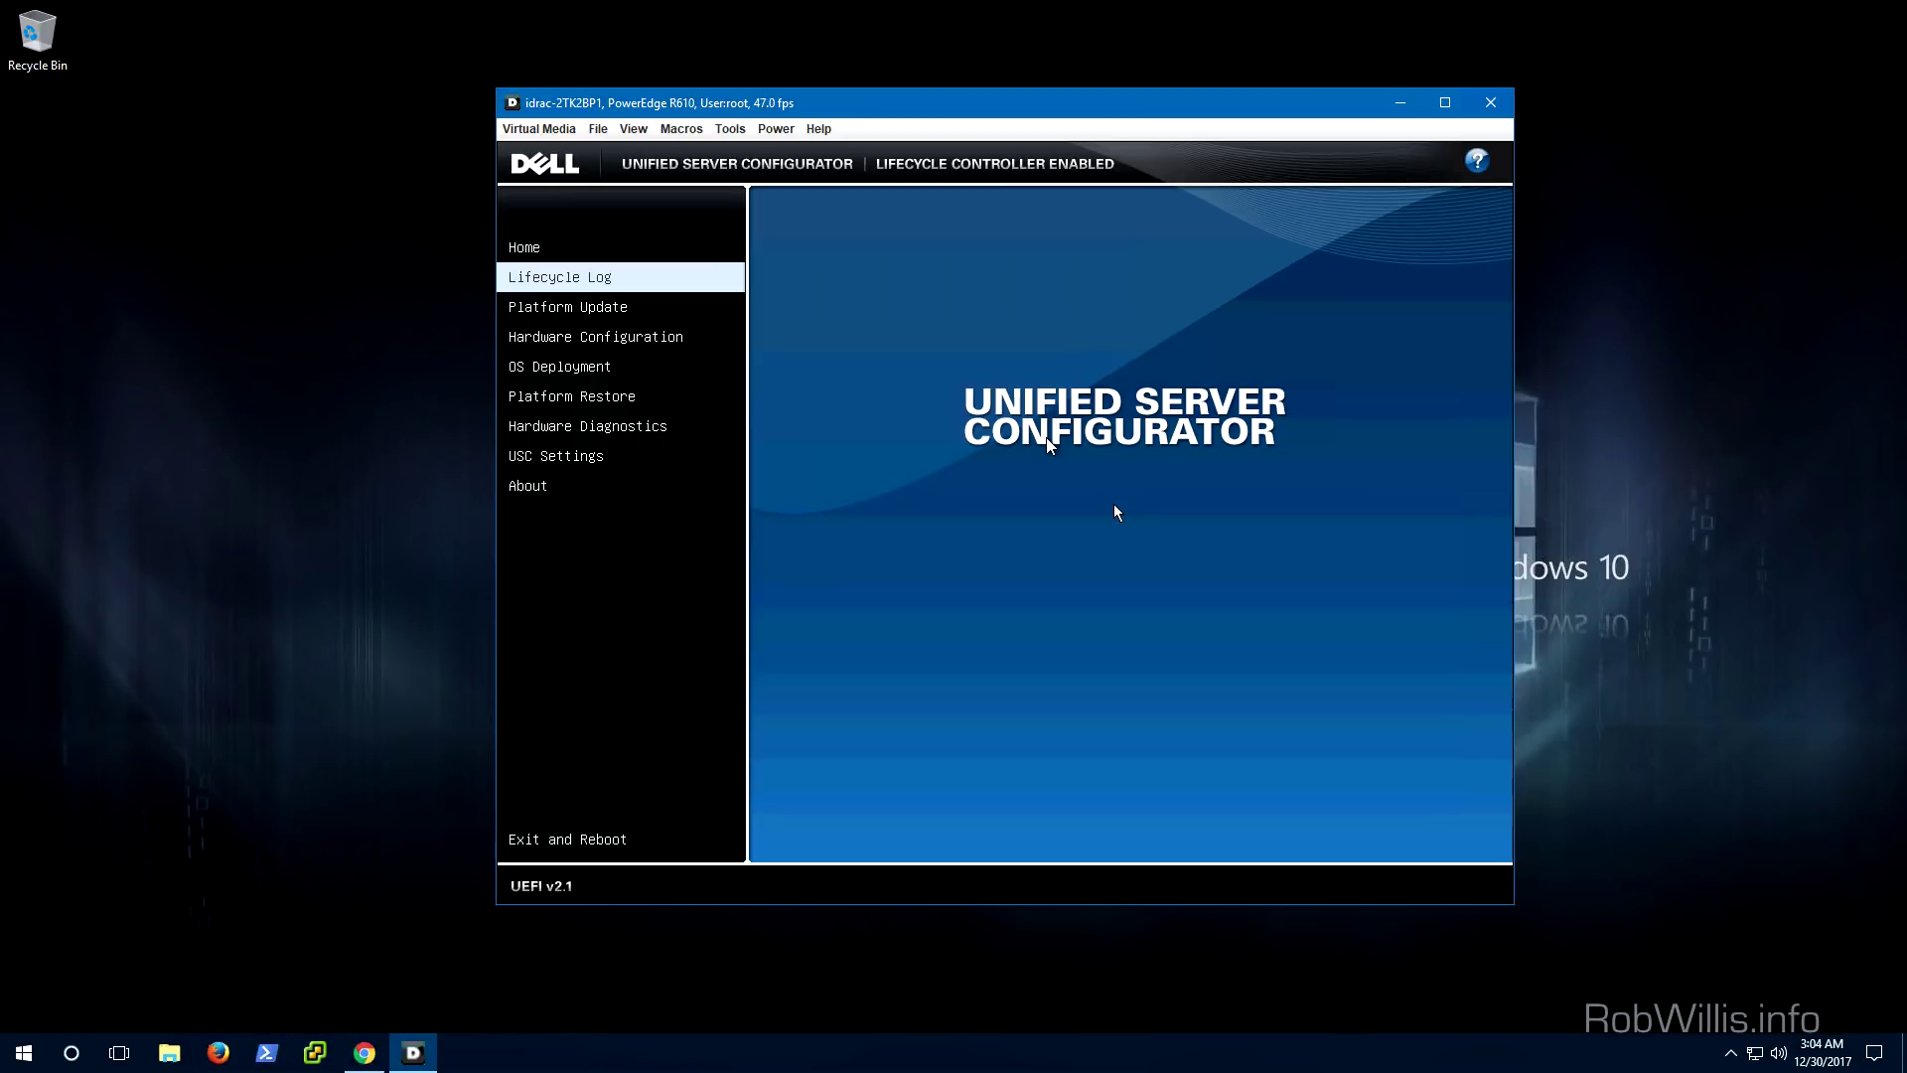
key("Down")
key("Down")
key("Down")
key("Down")
key("Down")
key("Down")
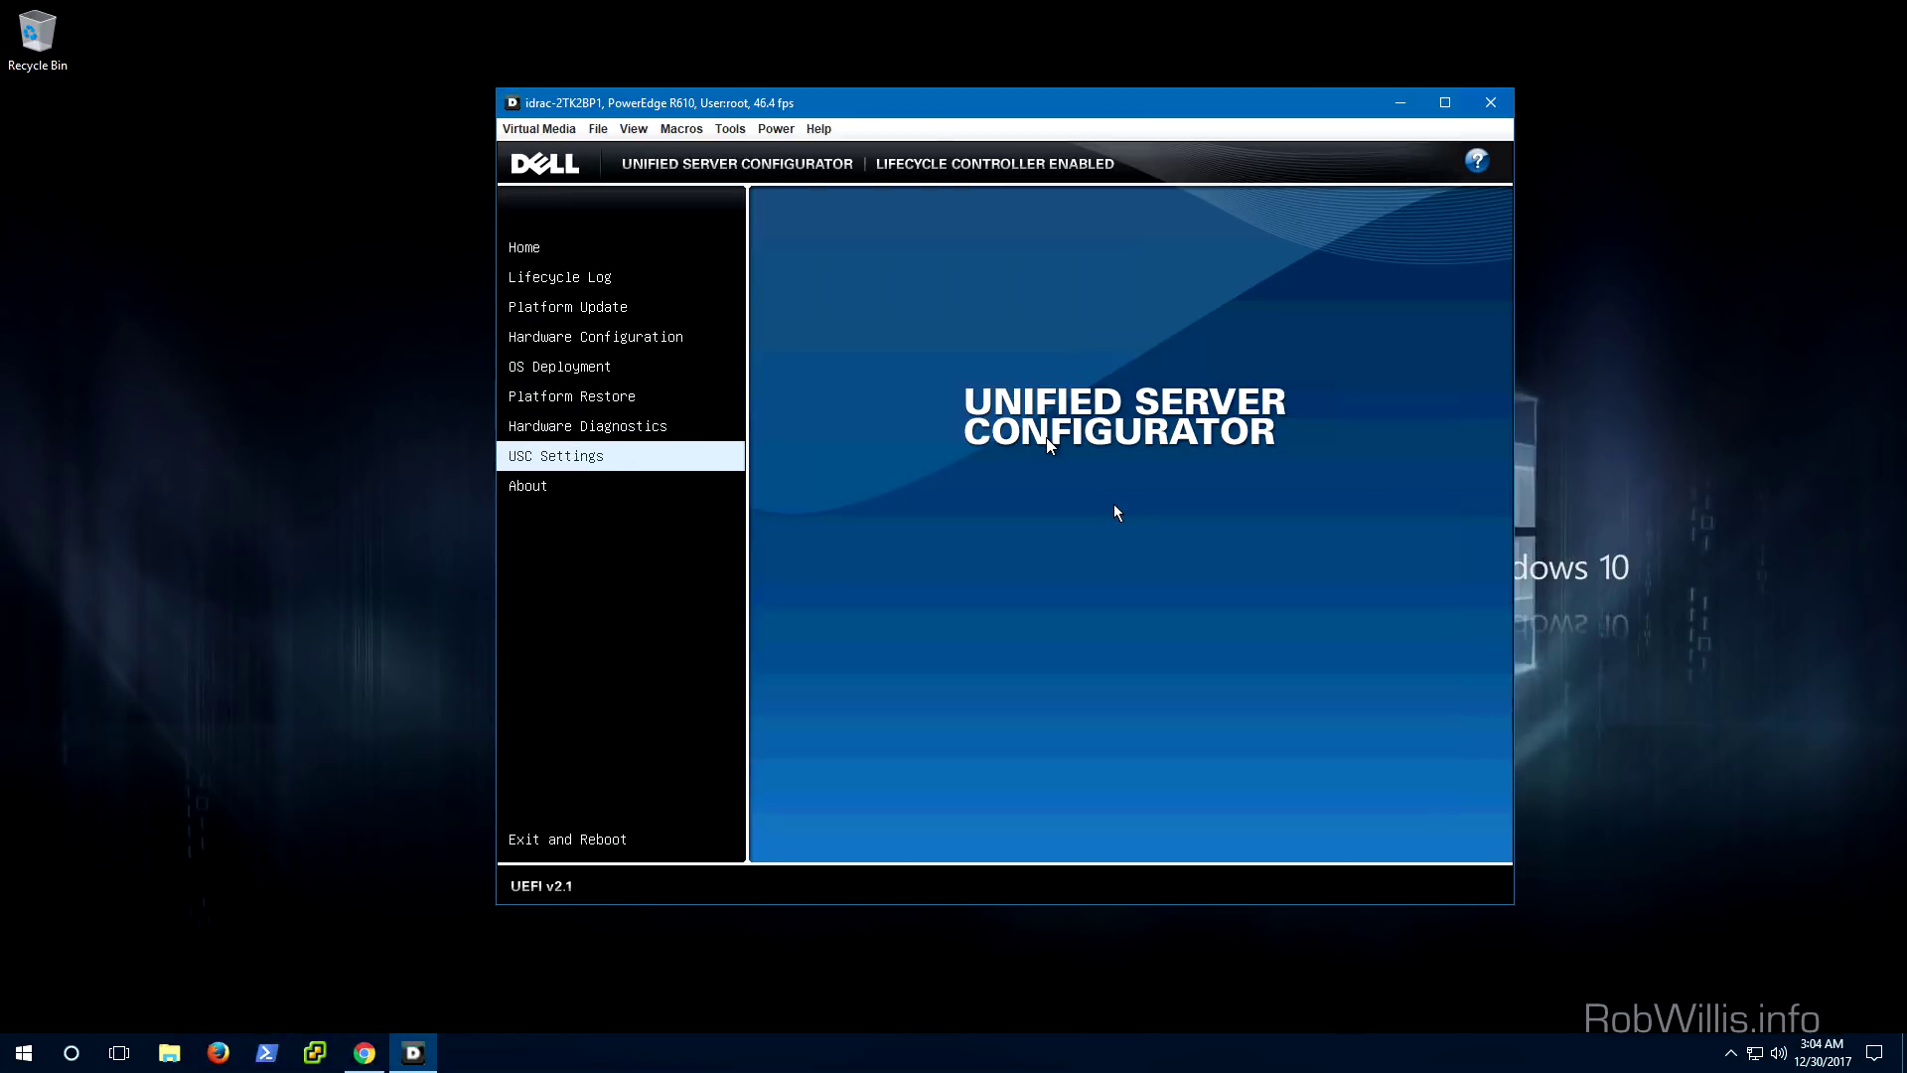
key("Return")
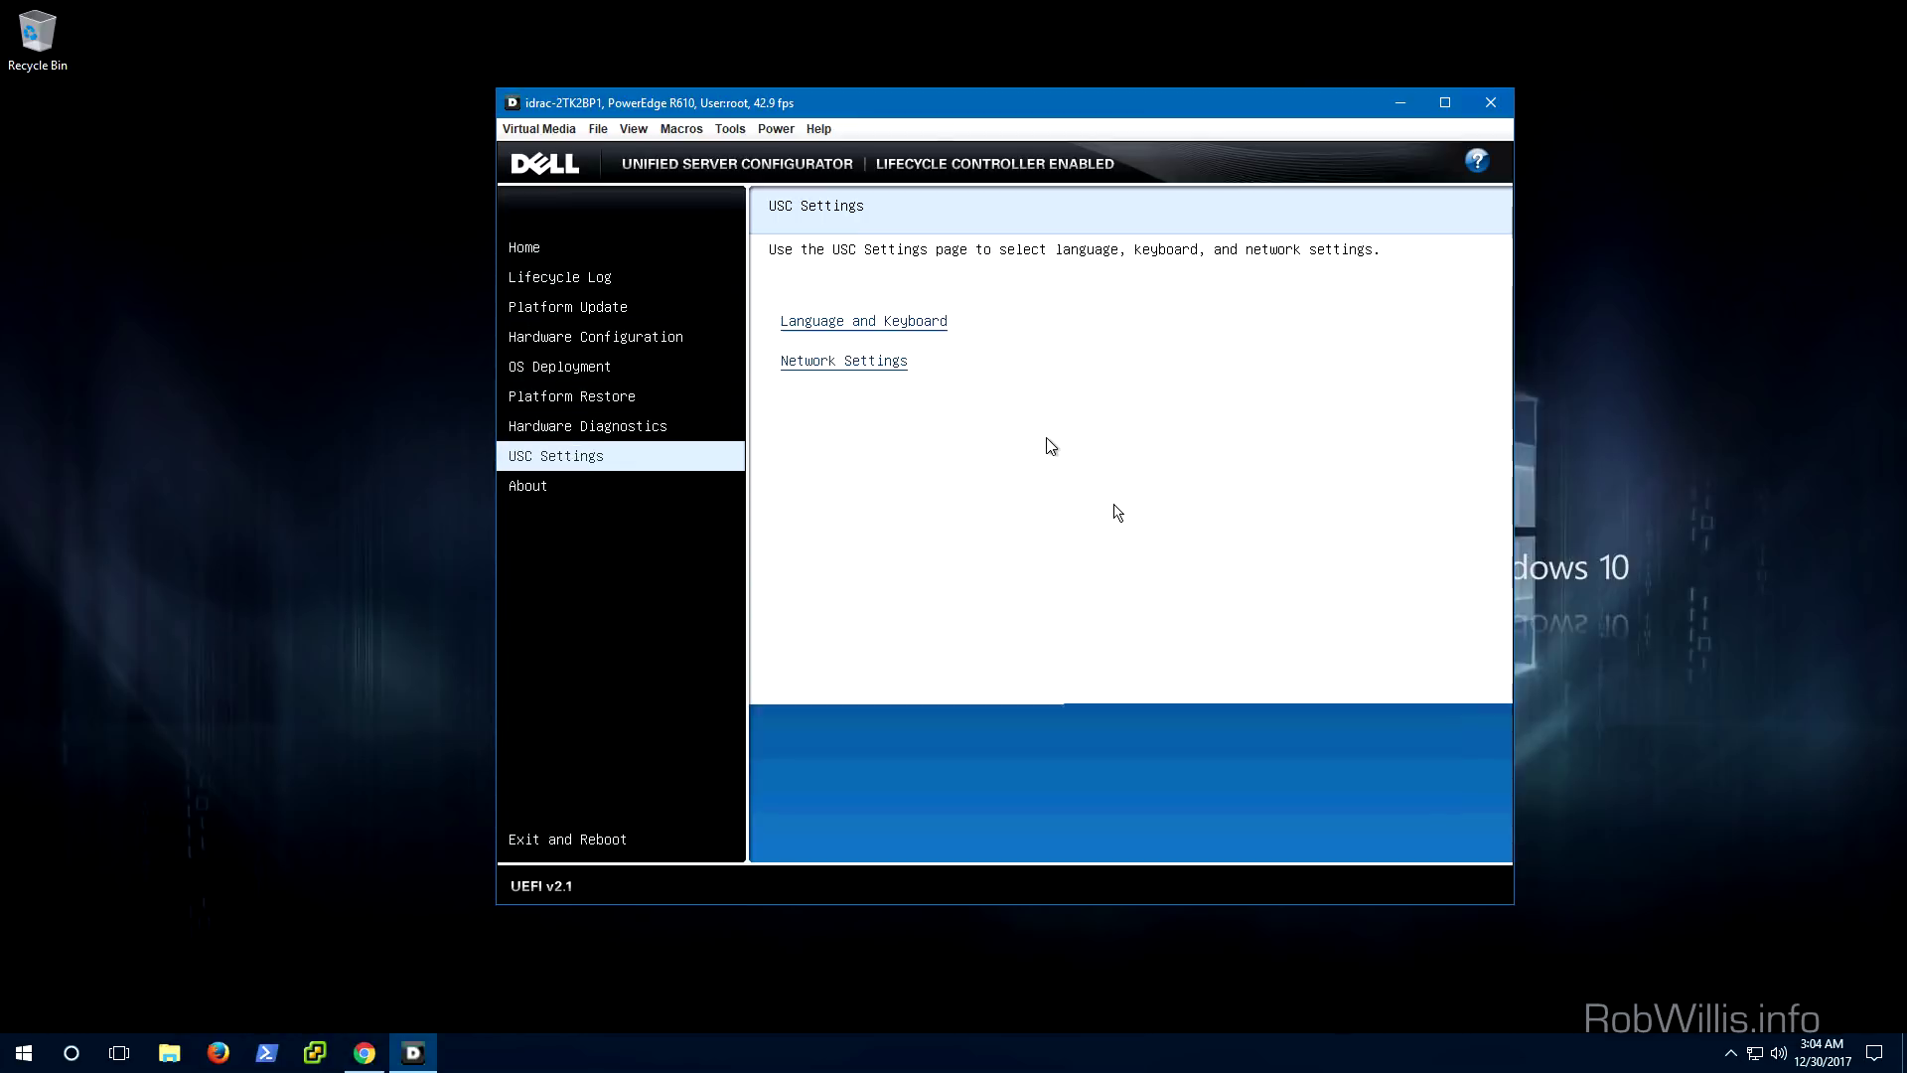
key("Tab")
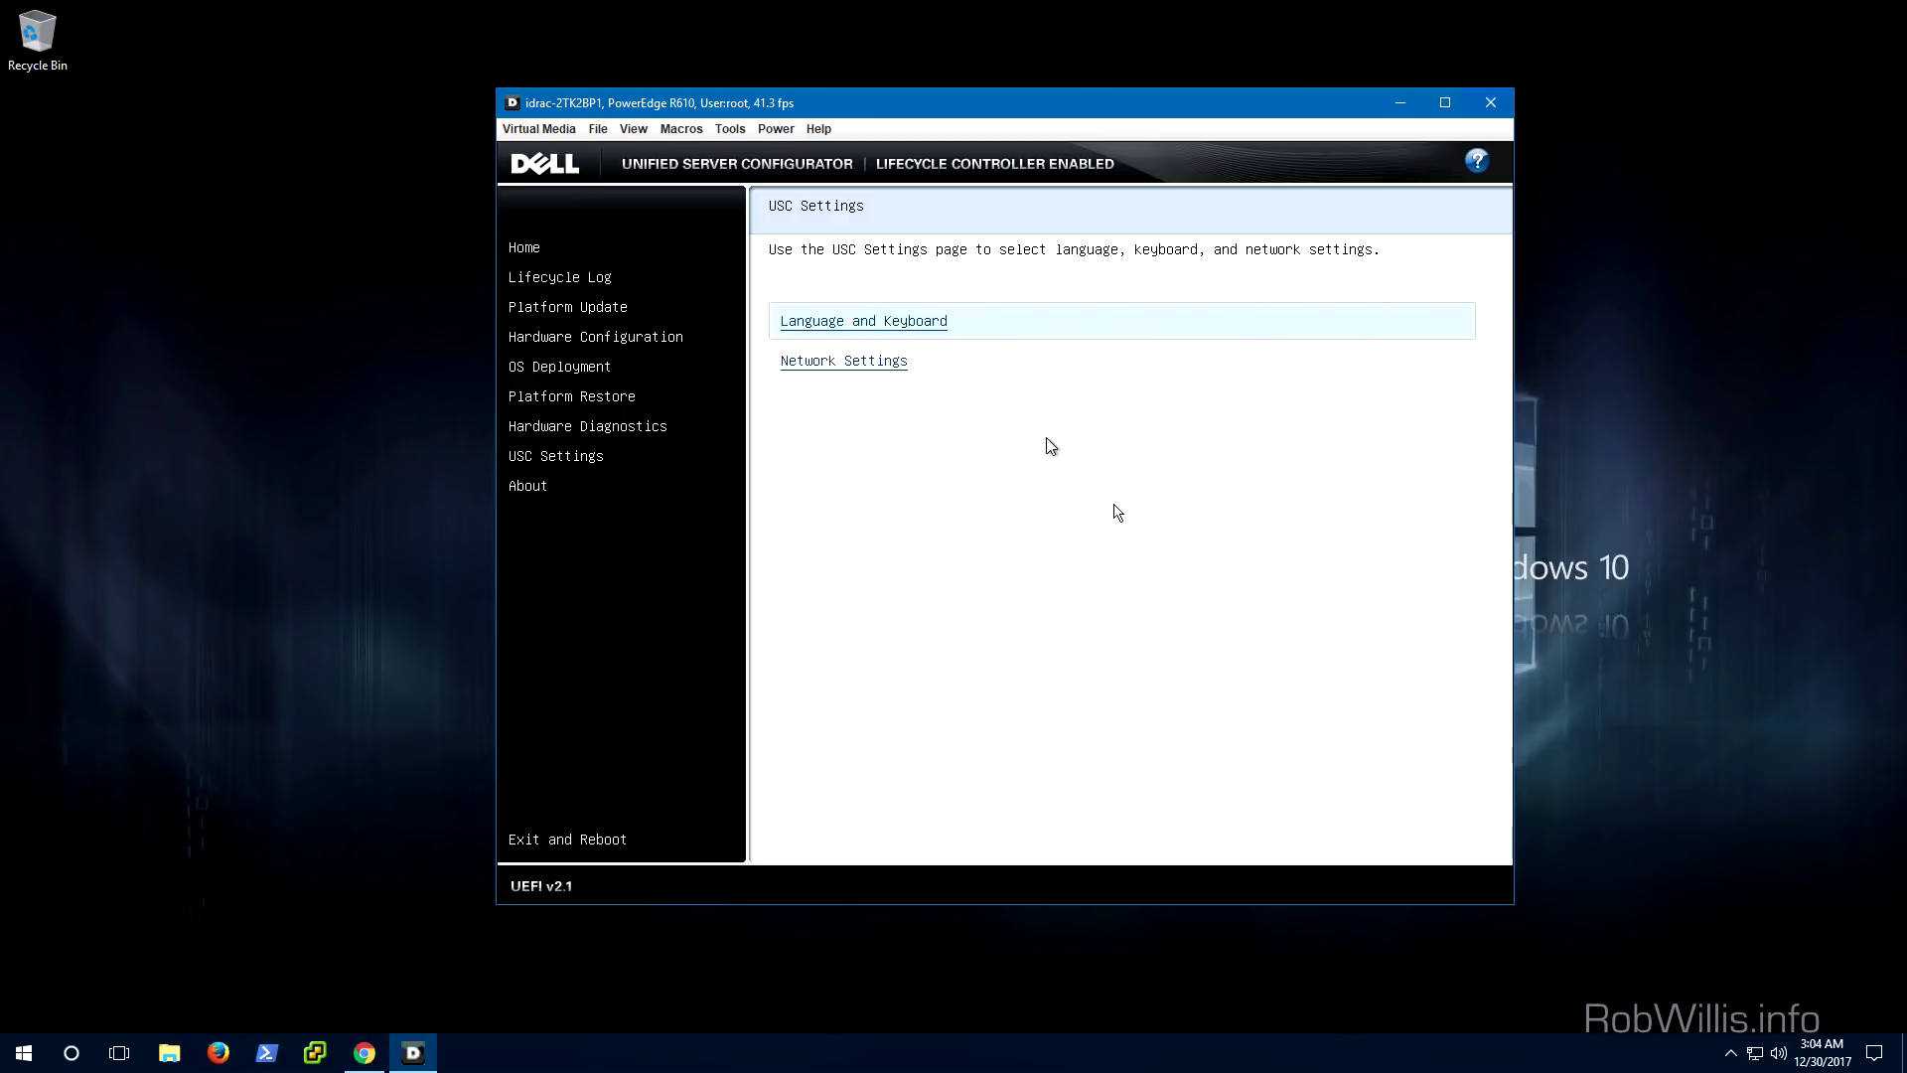
key("Down")
key("Return")
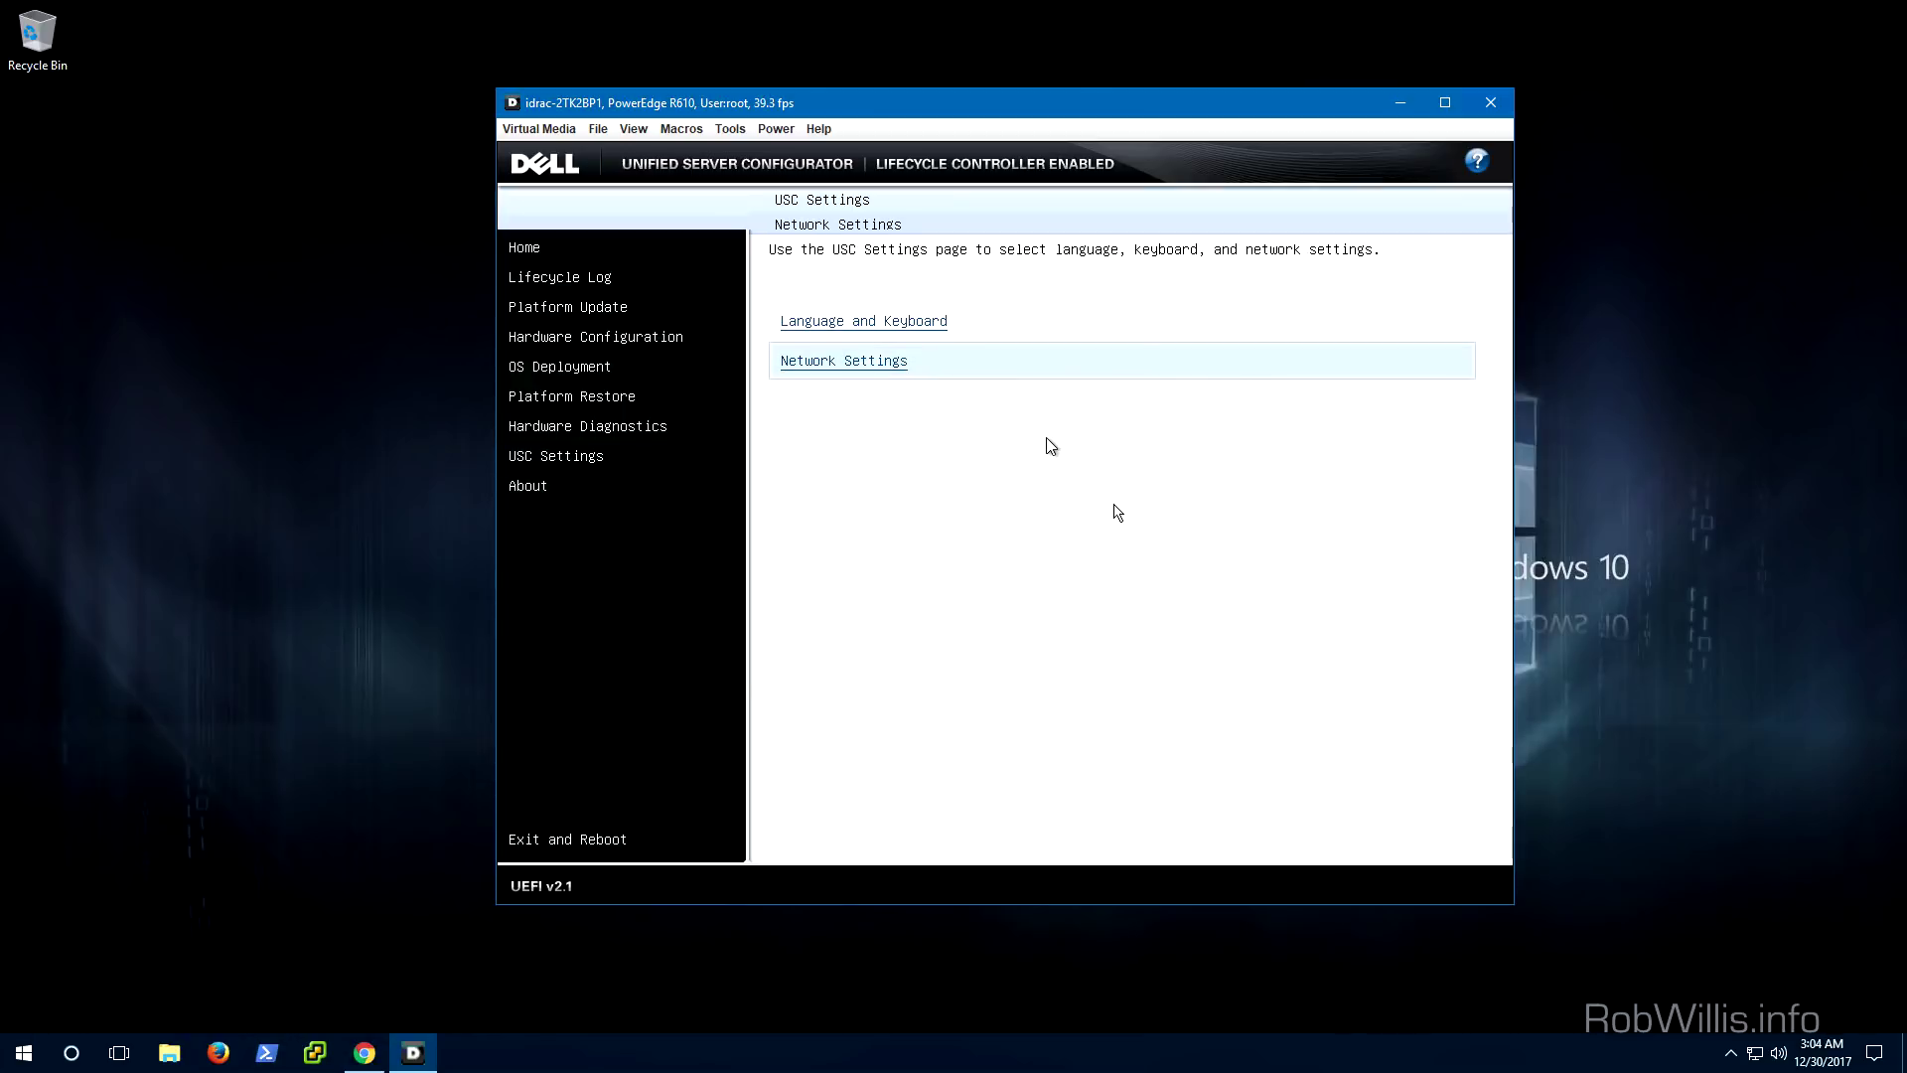
Review the NIC card and IP address source options, and leave Network Settings without making changes.
key("Tab")
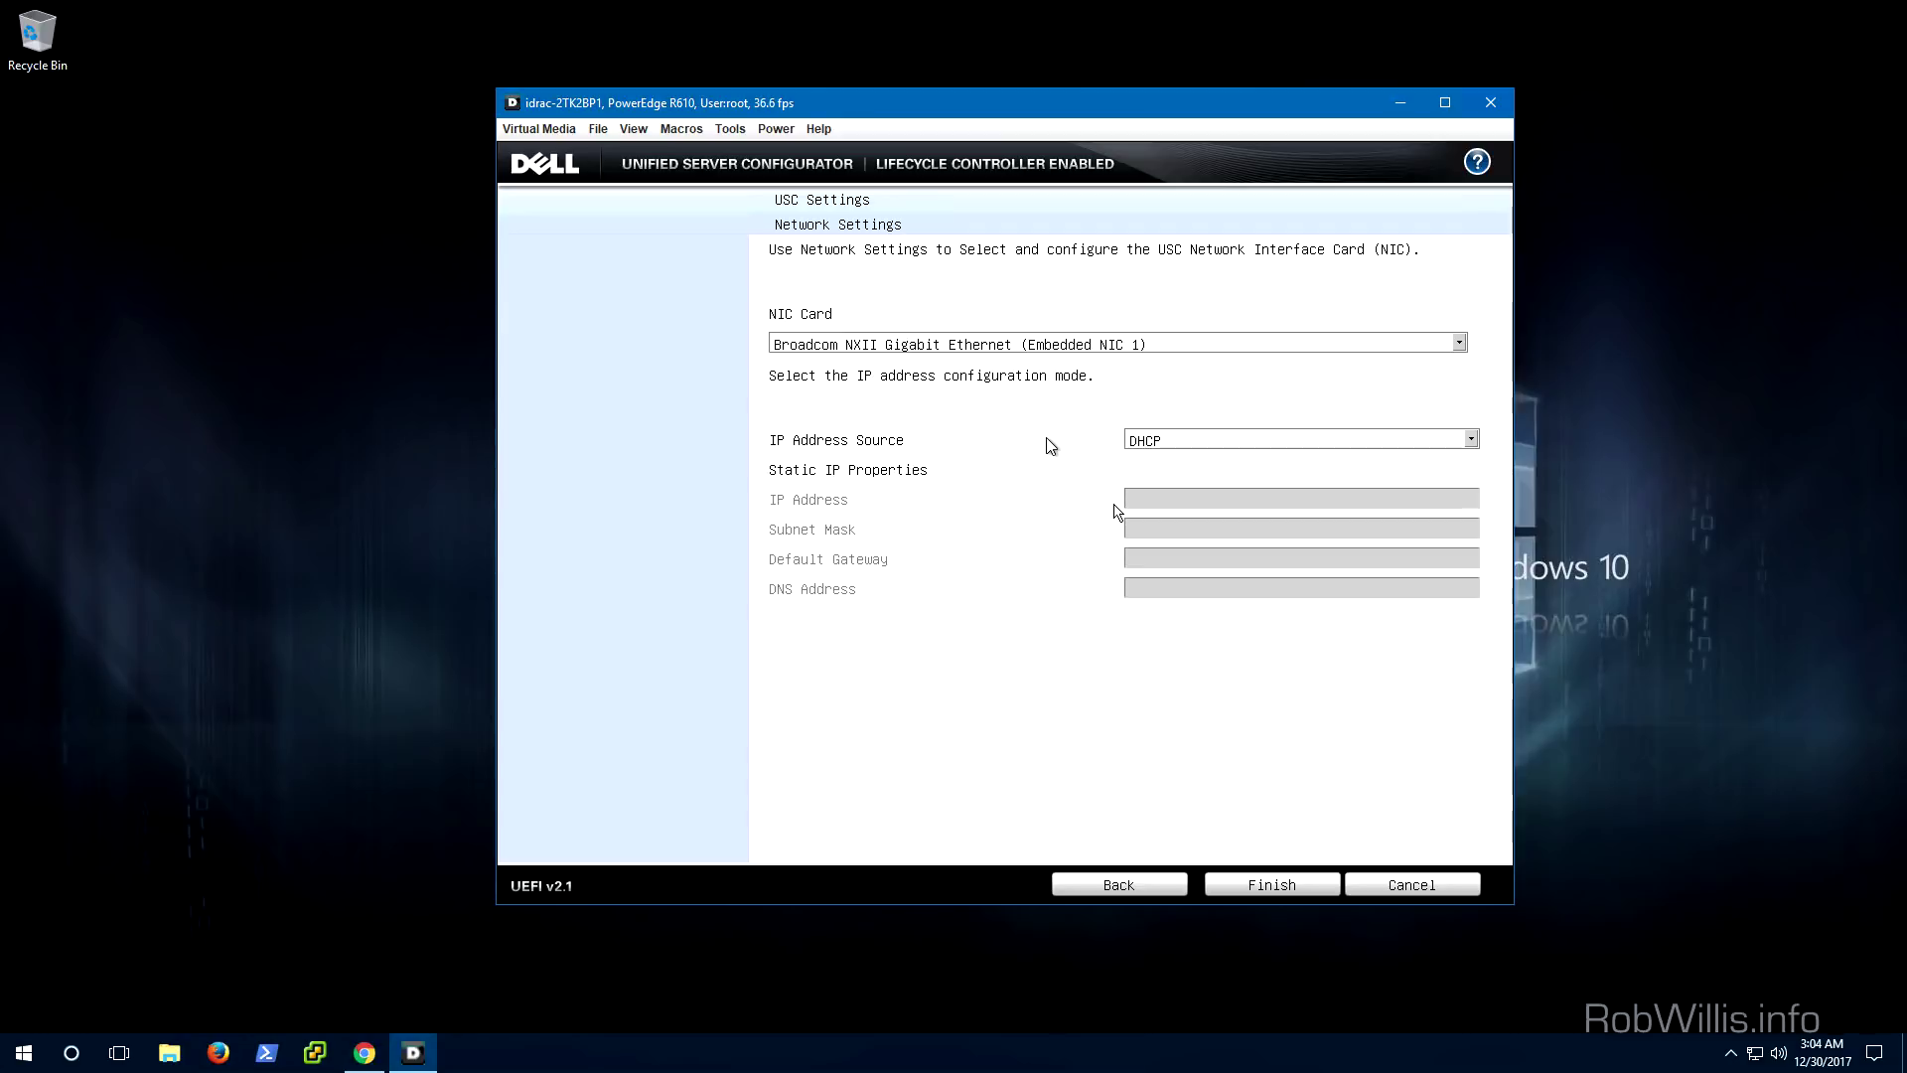
key("Tab")
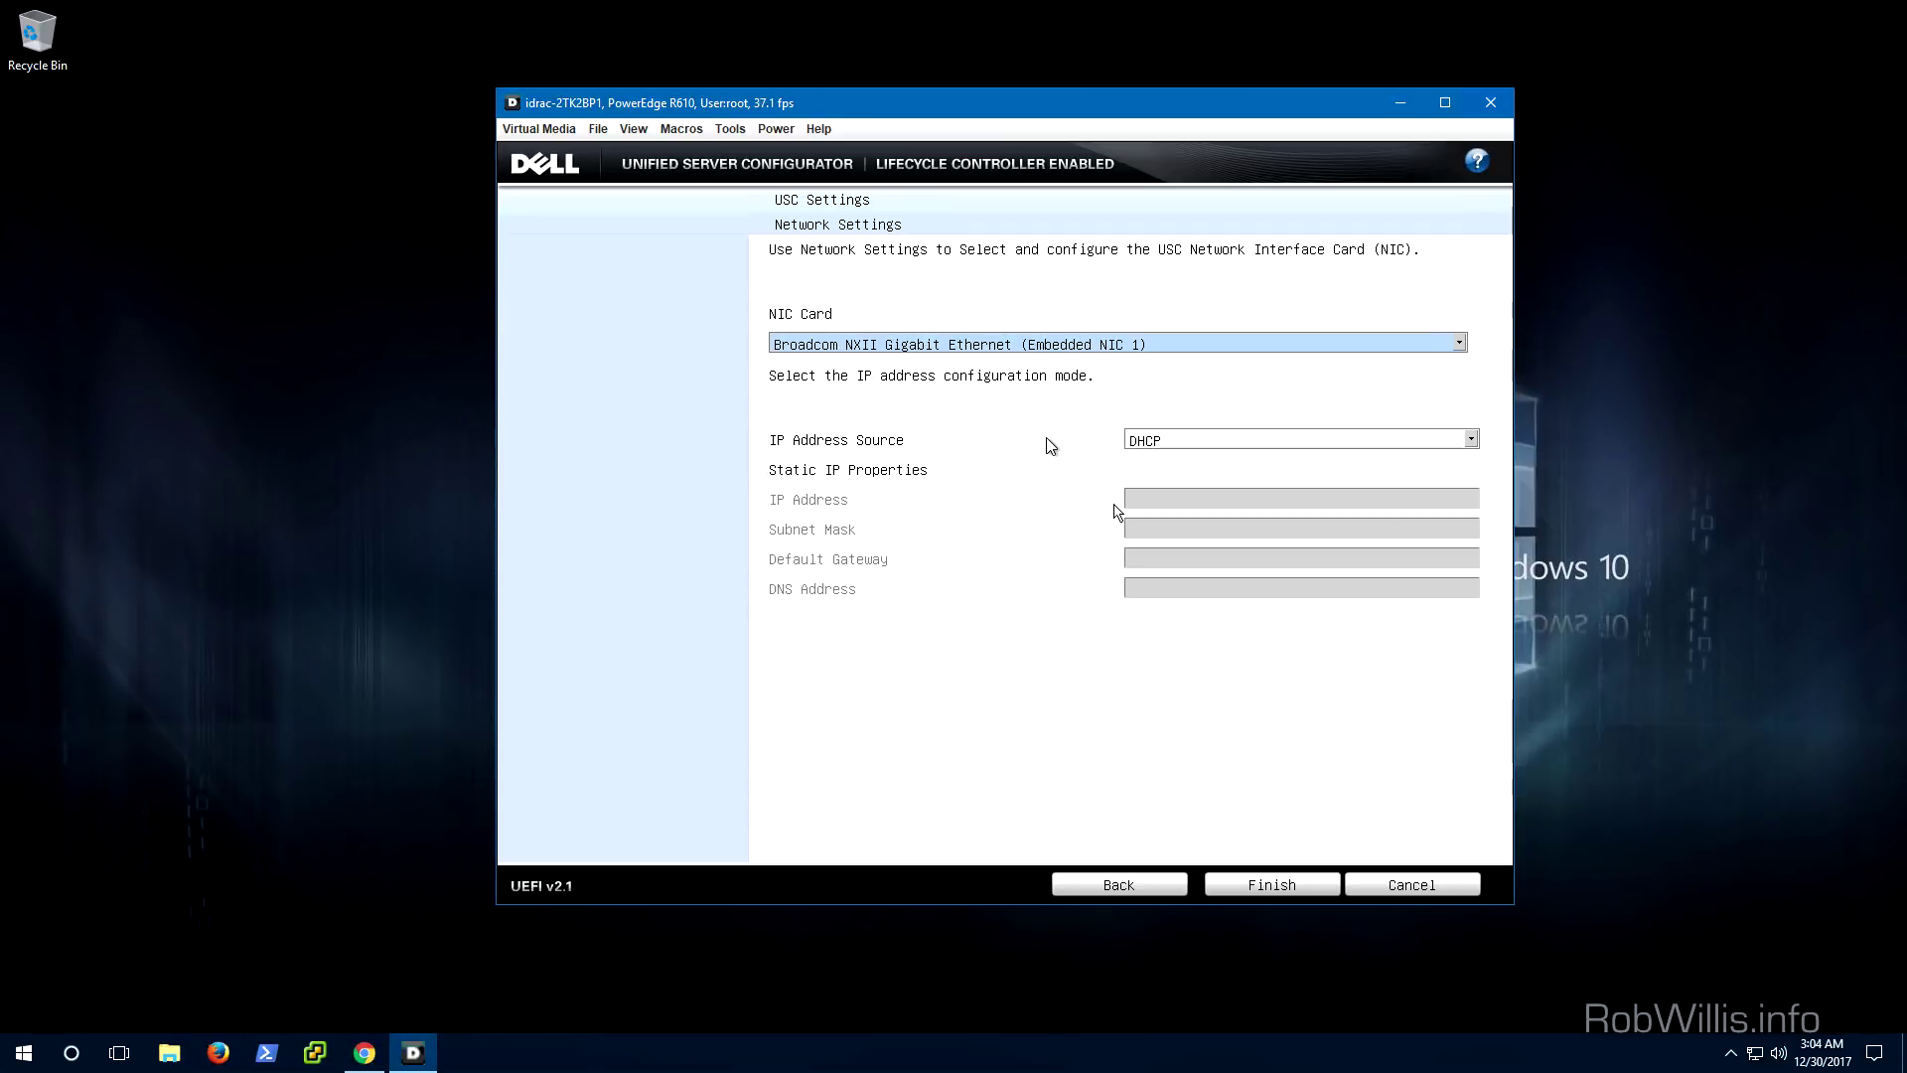
key("Tab")
key("Tab")
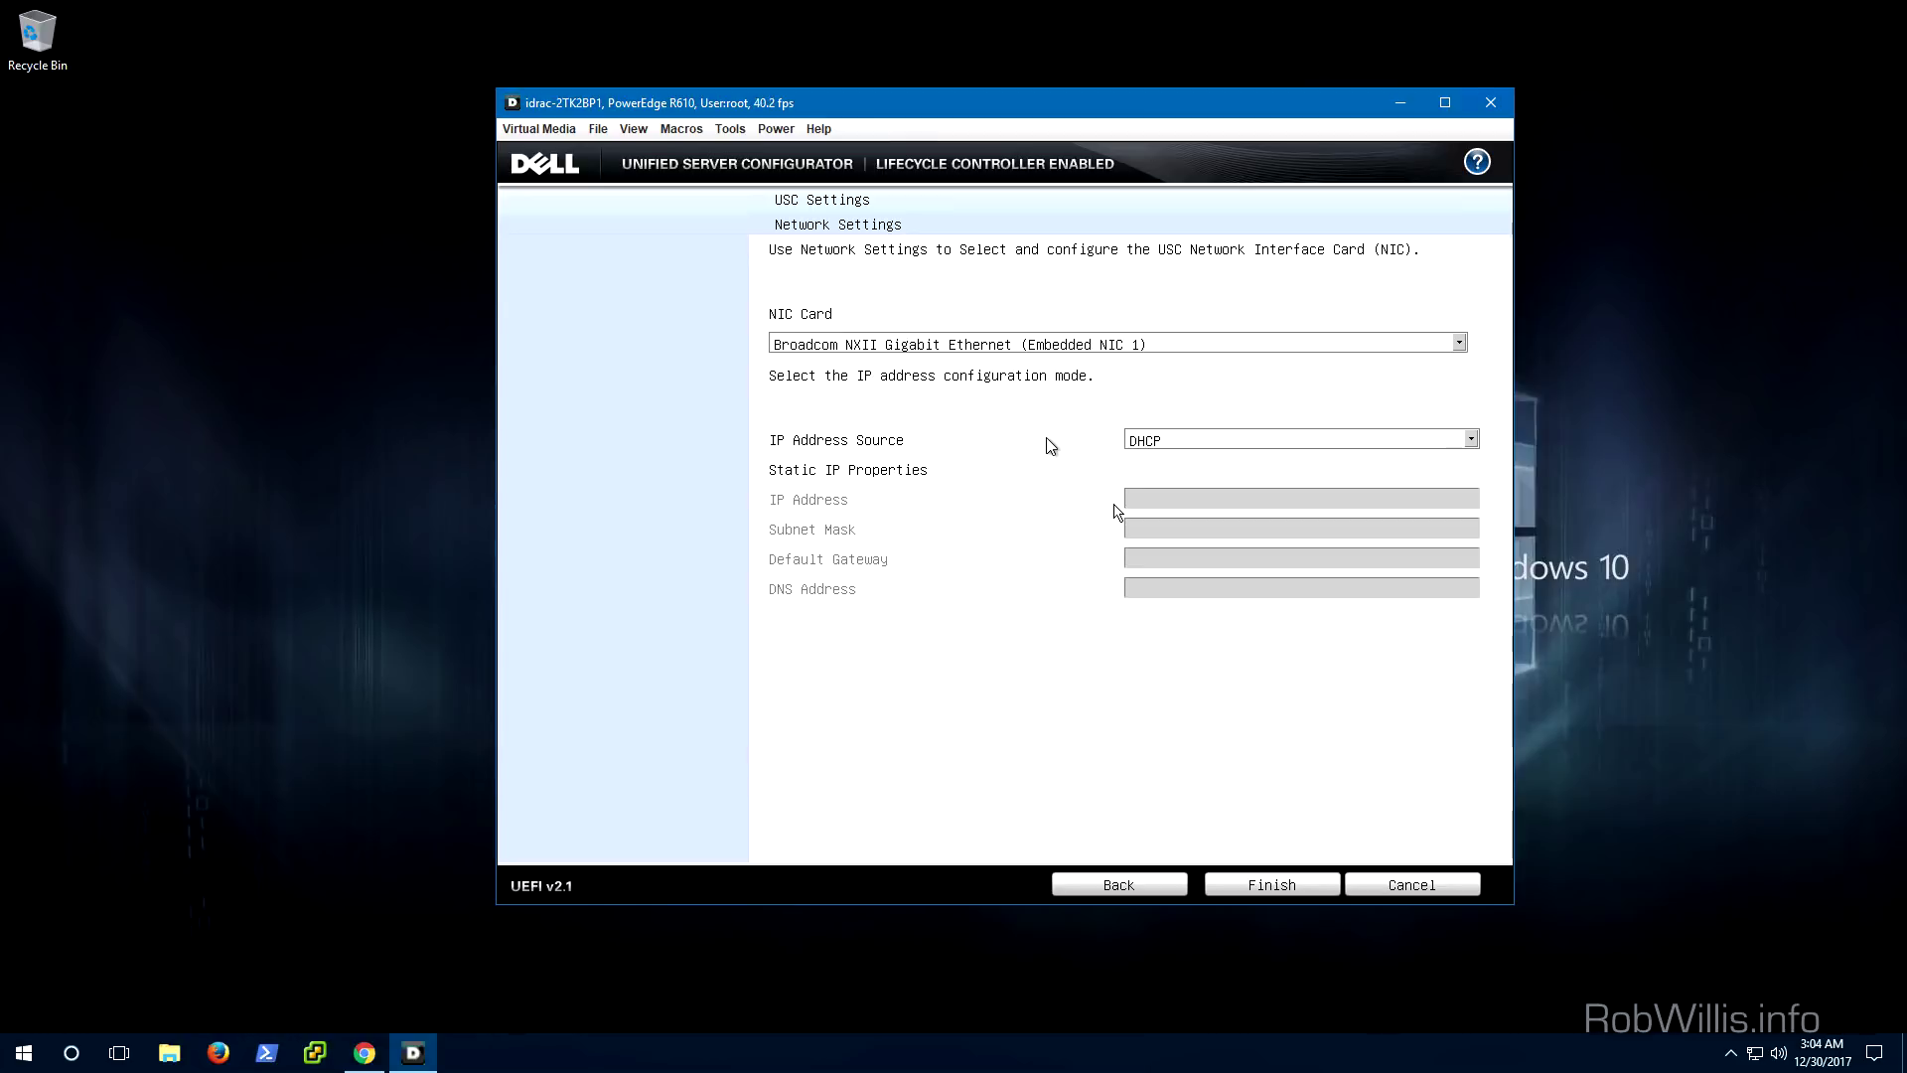
key("Tab")
key("Tab")
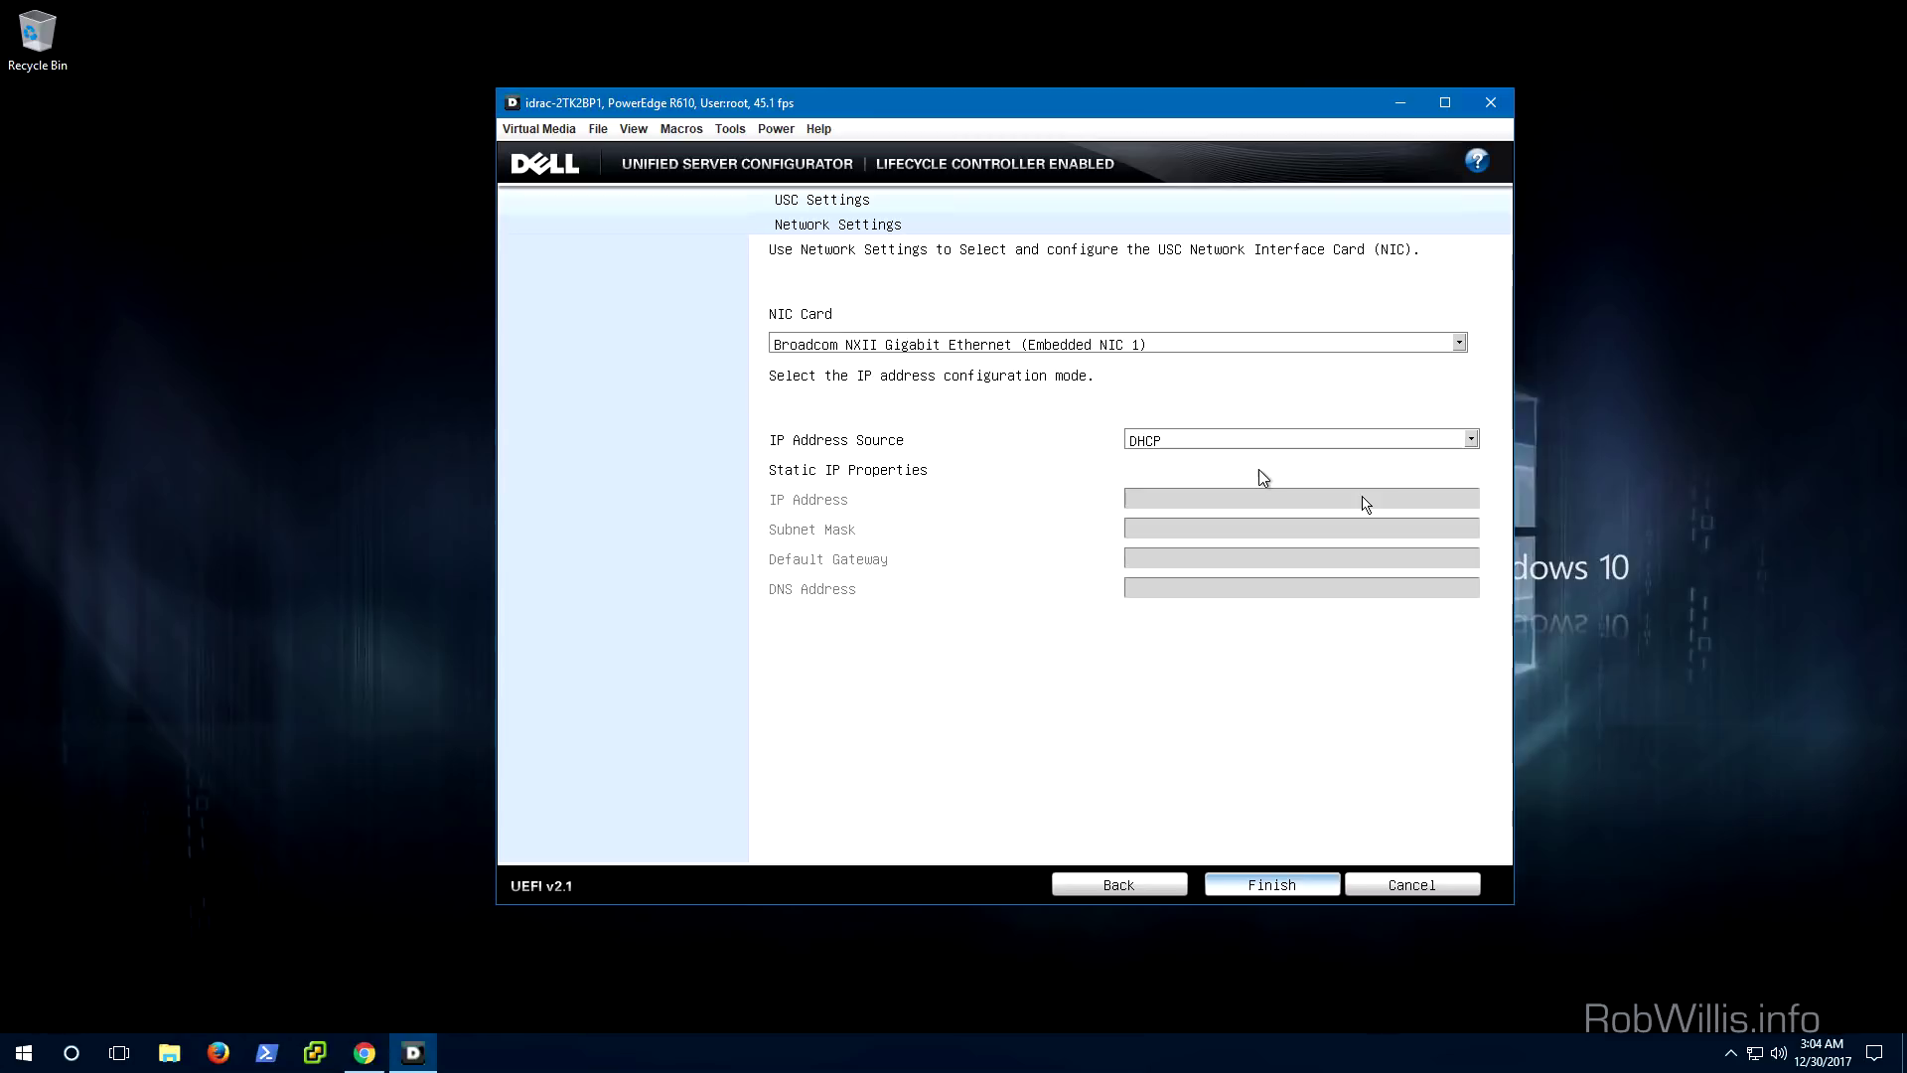
key("Escape")
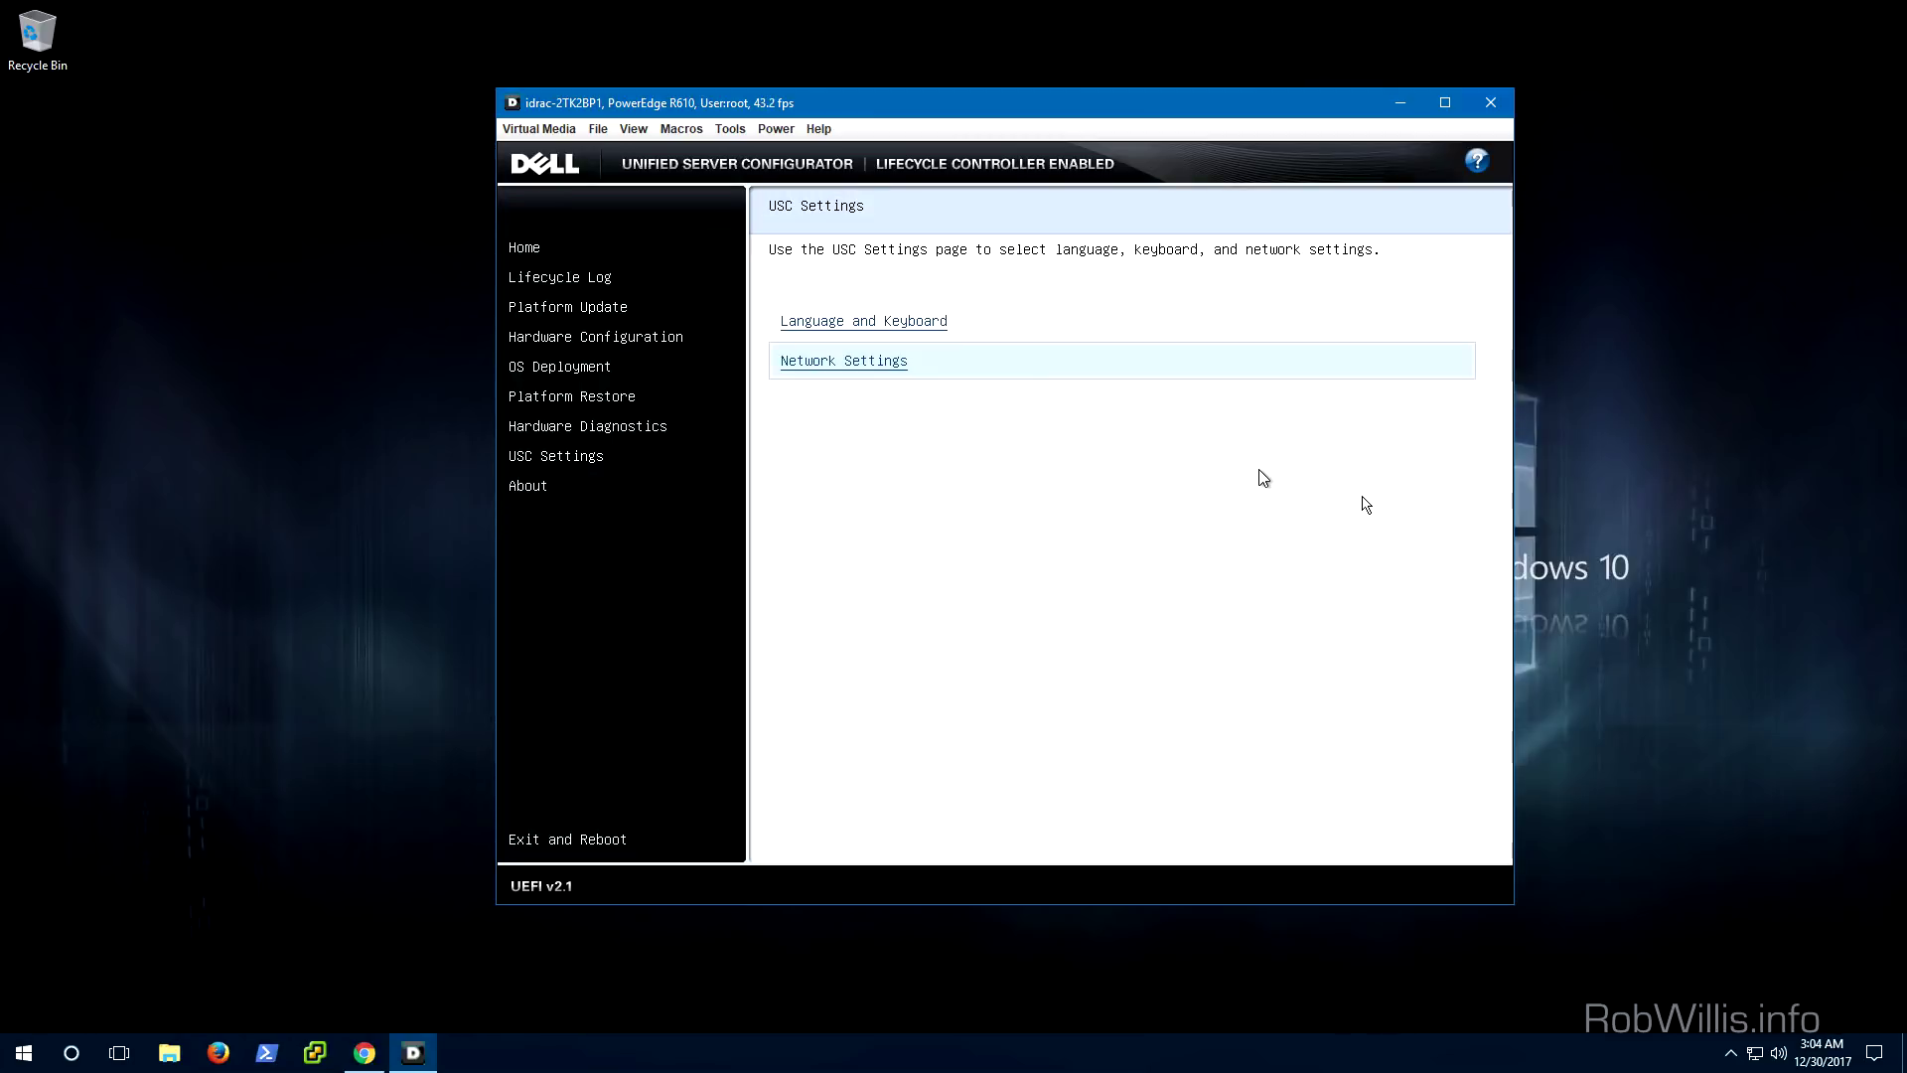
Open the Platform Update page and launch the Platform Update wizard.
key("Tab")
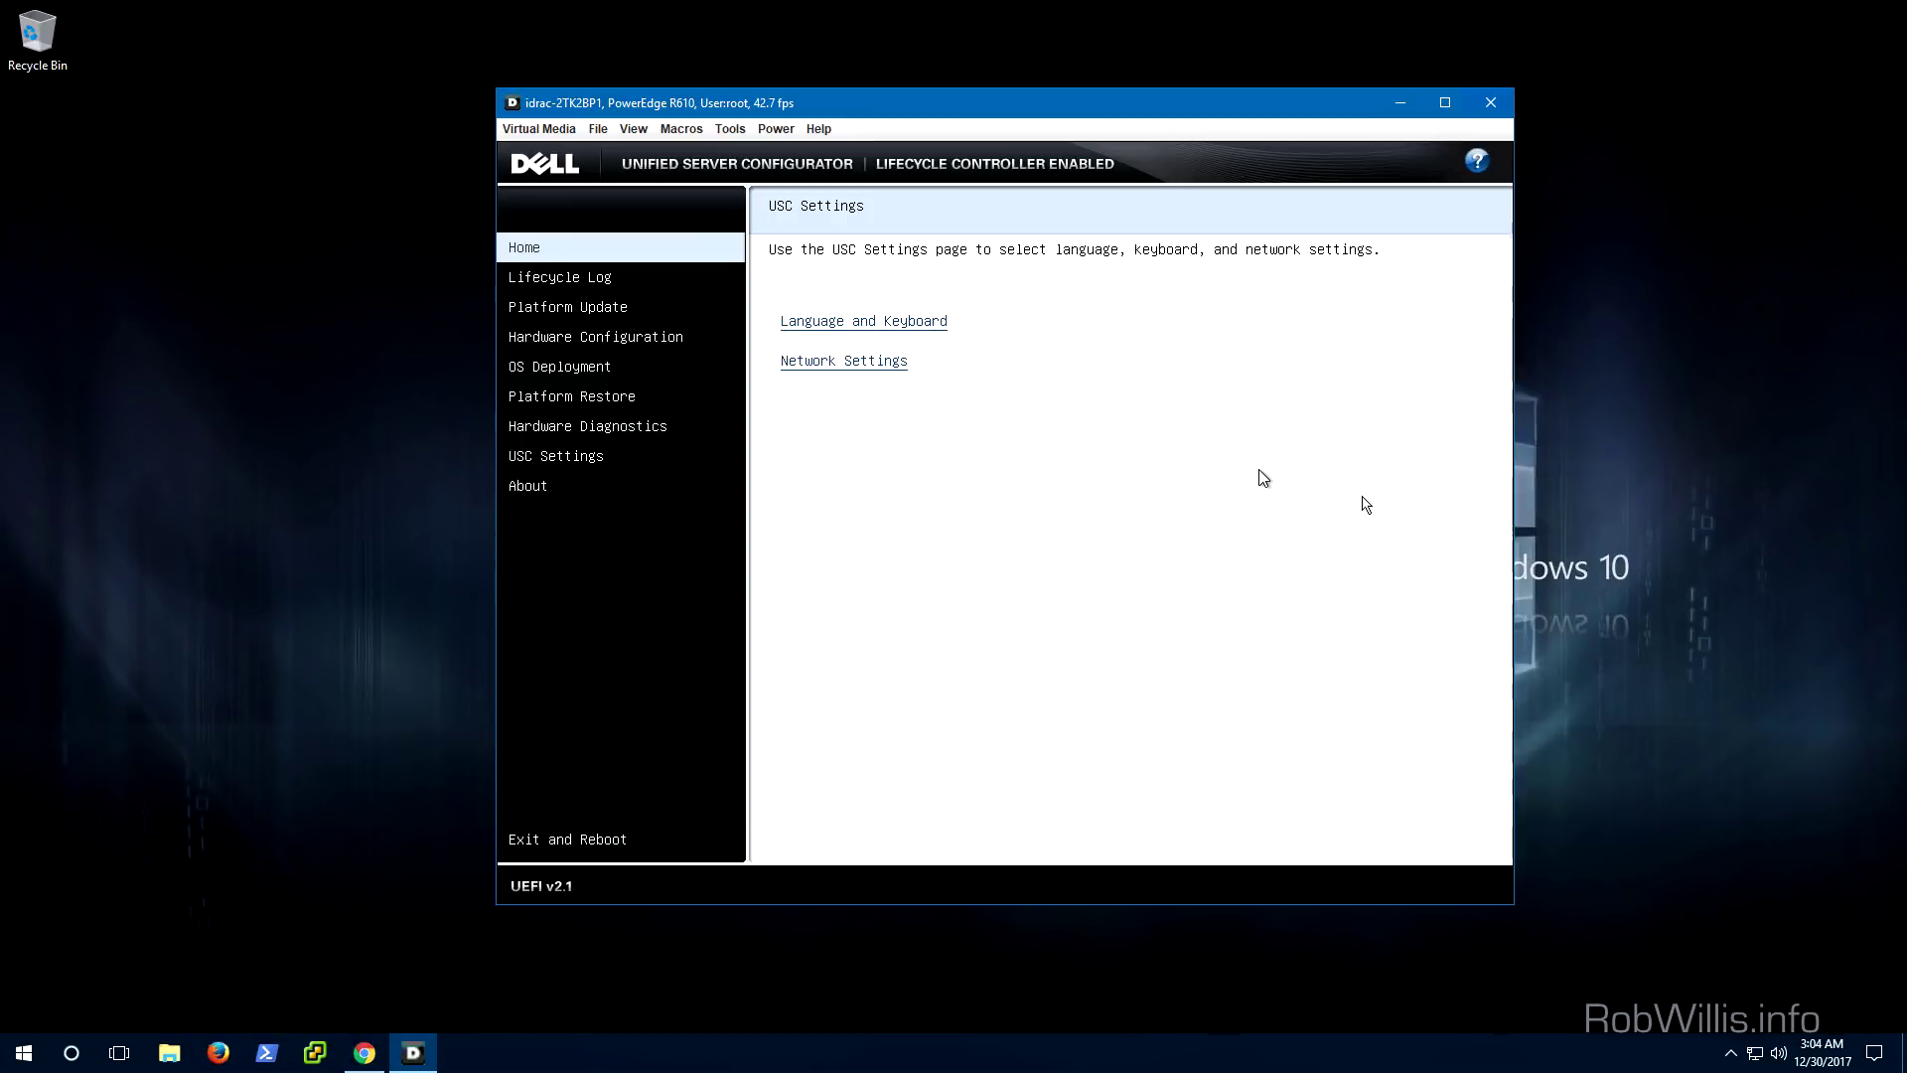
key("Down")
key("Down")
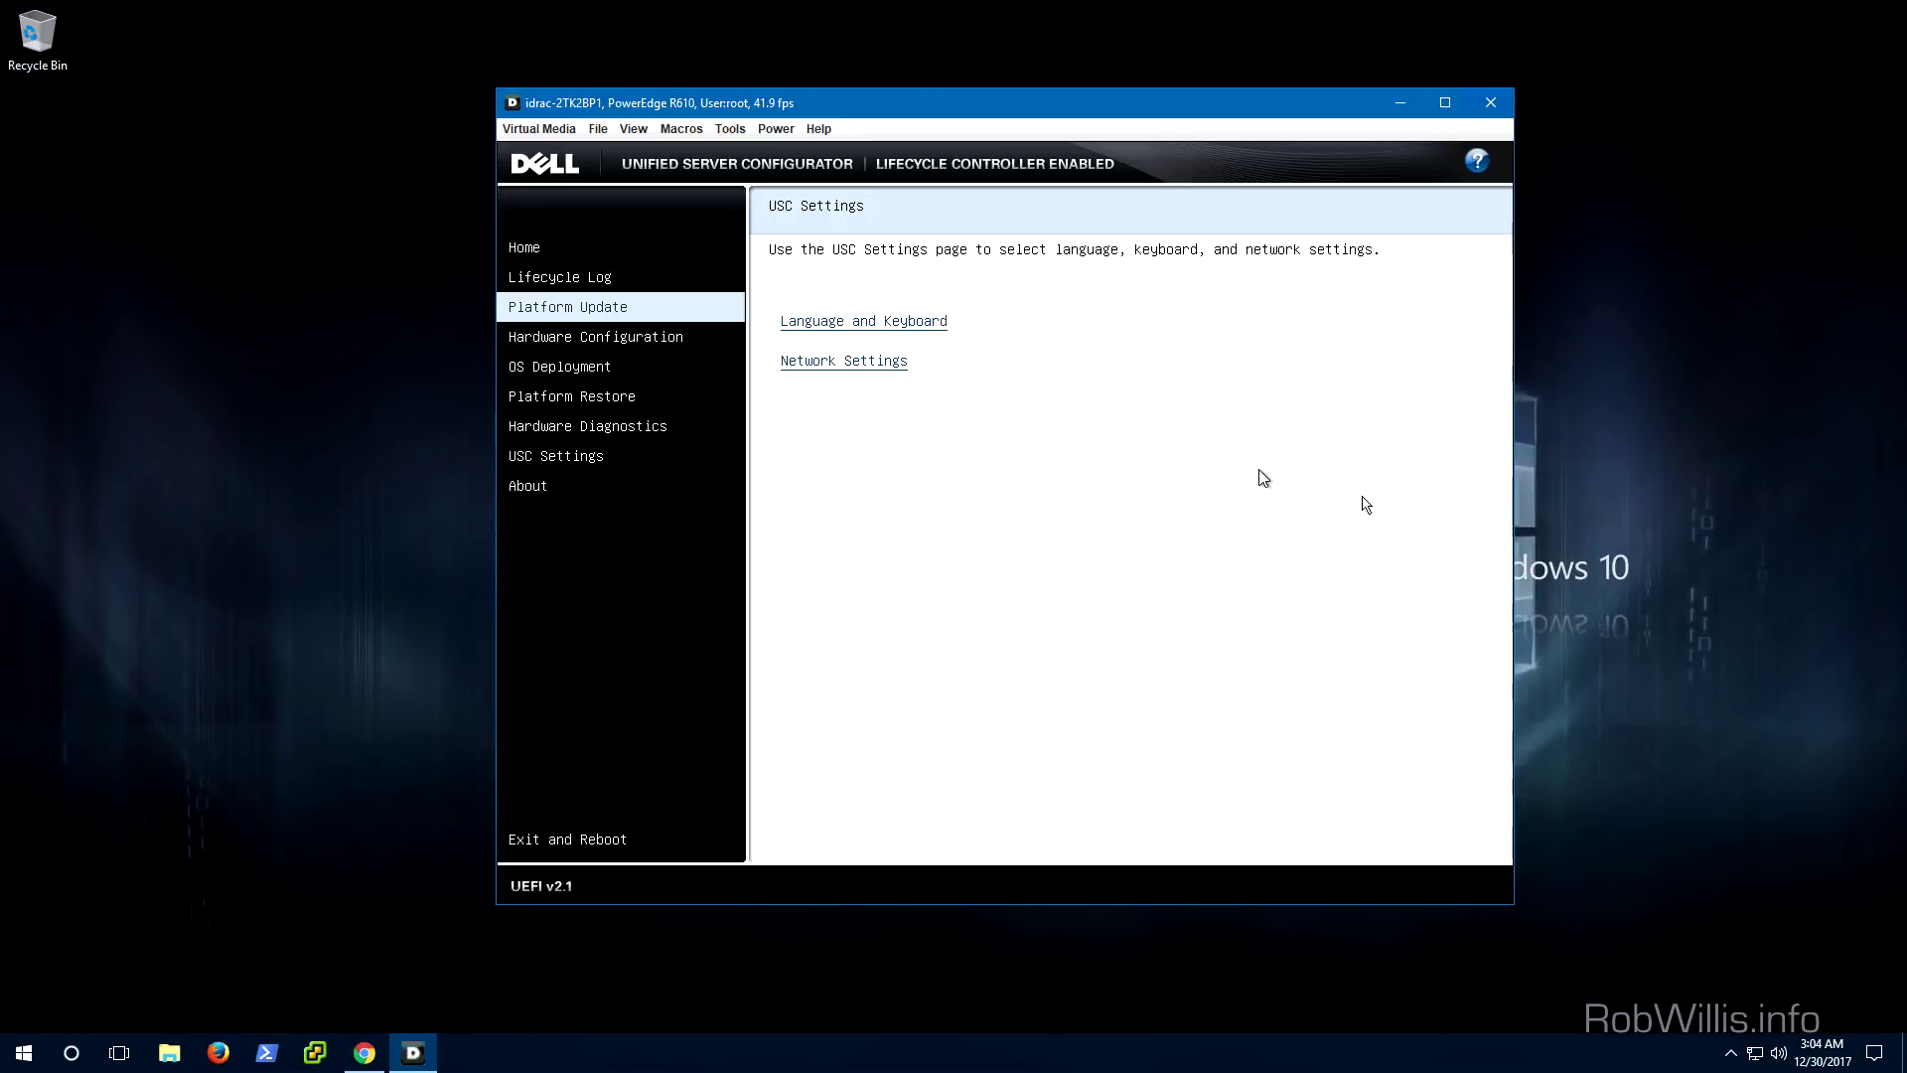
key("Return")
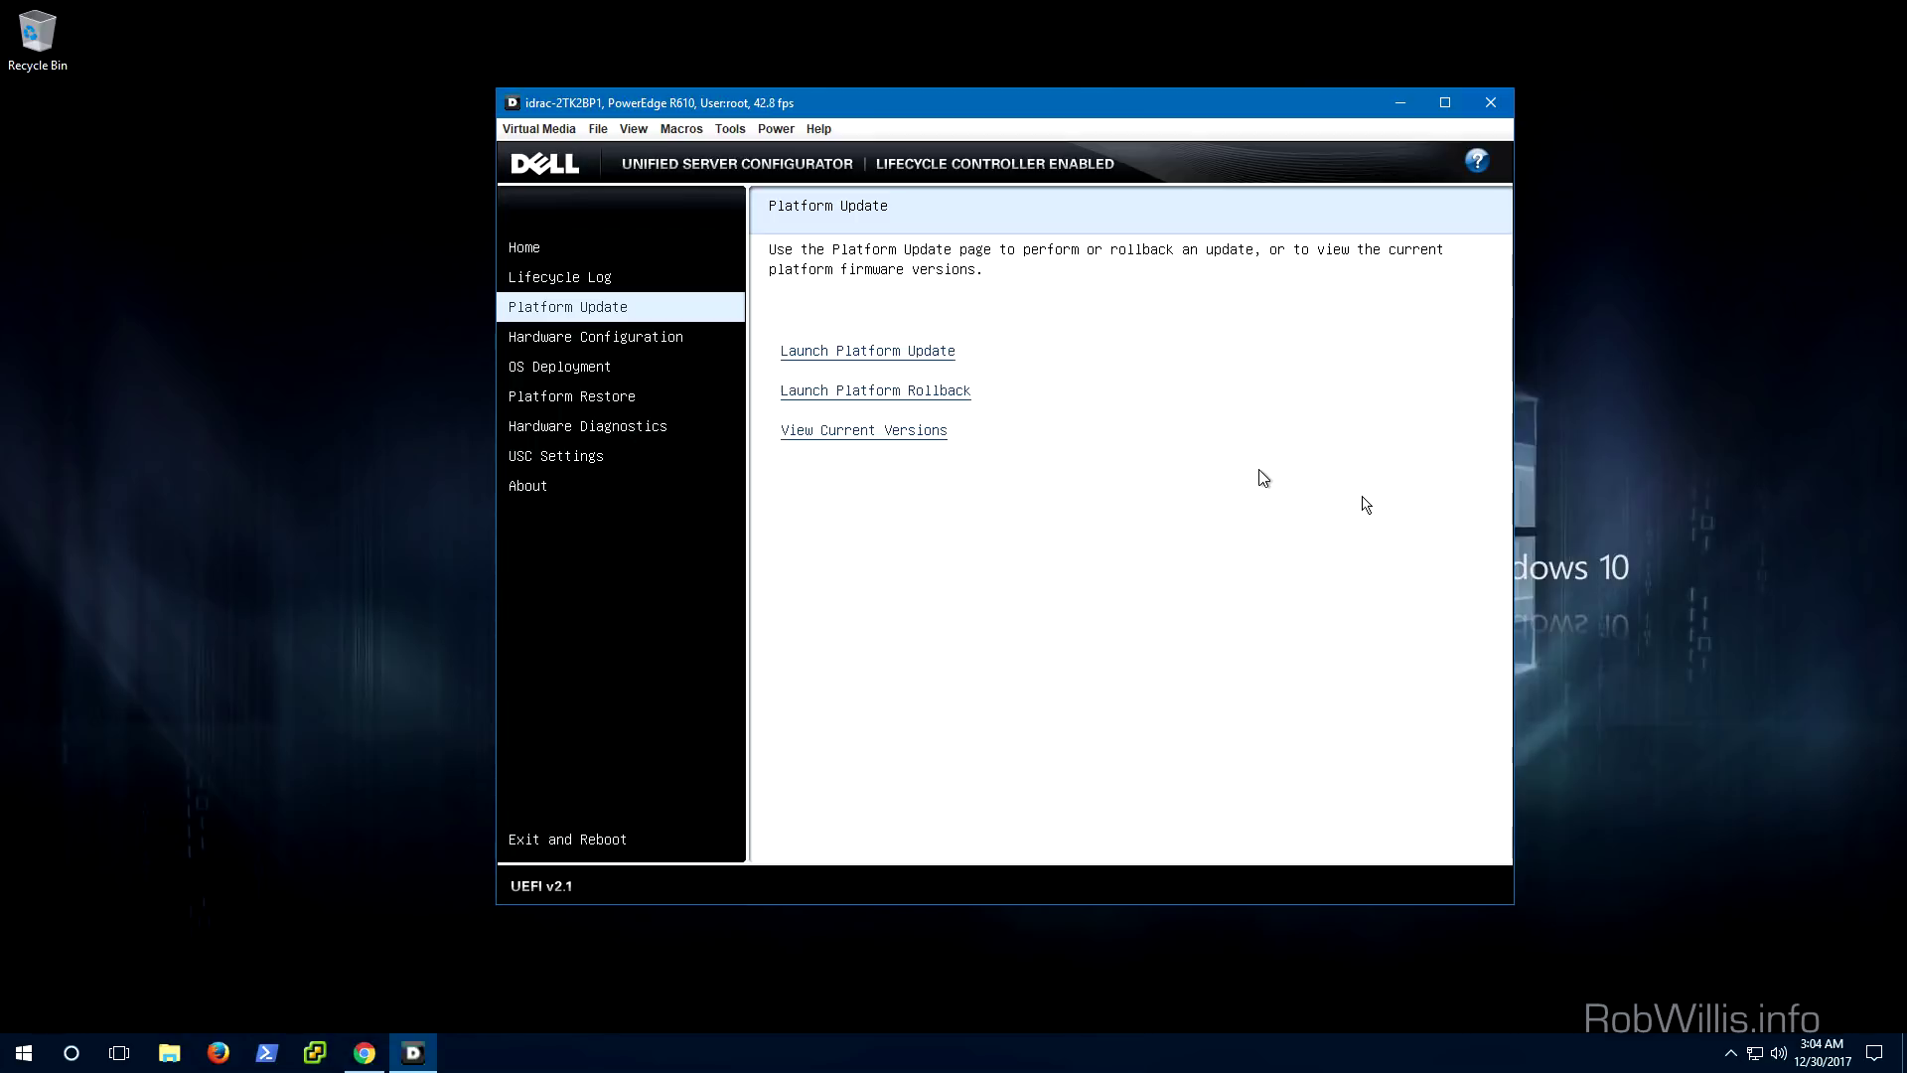
key("Tab")
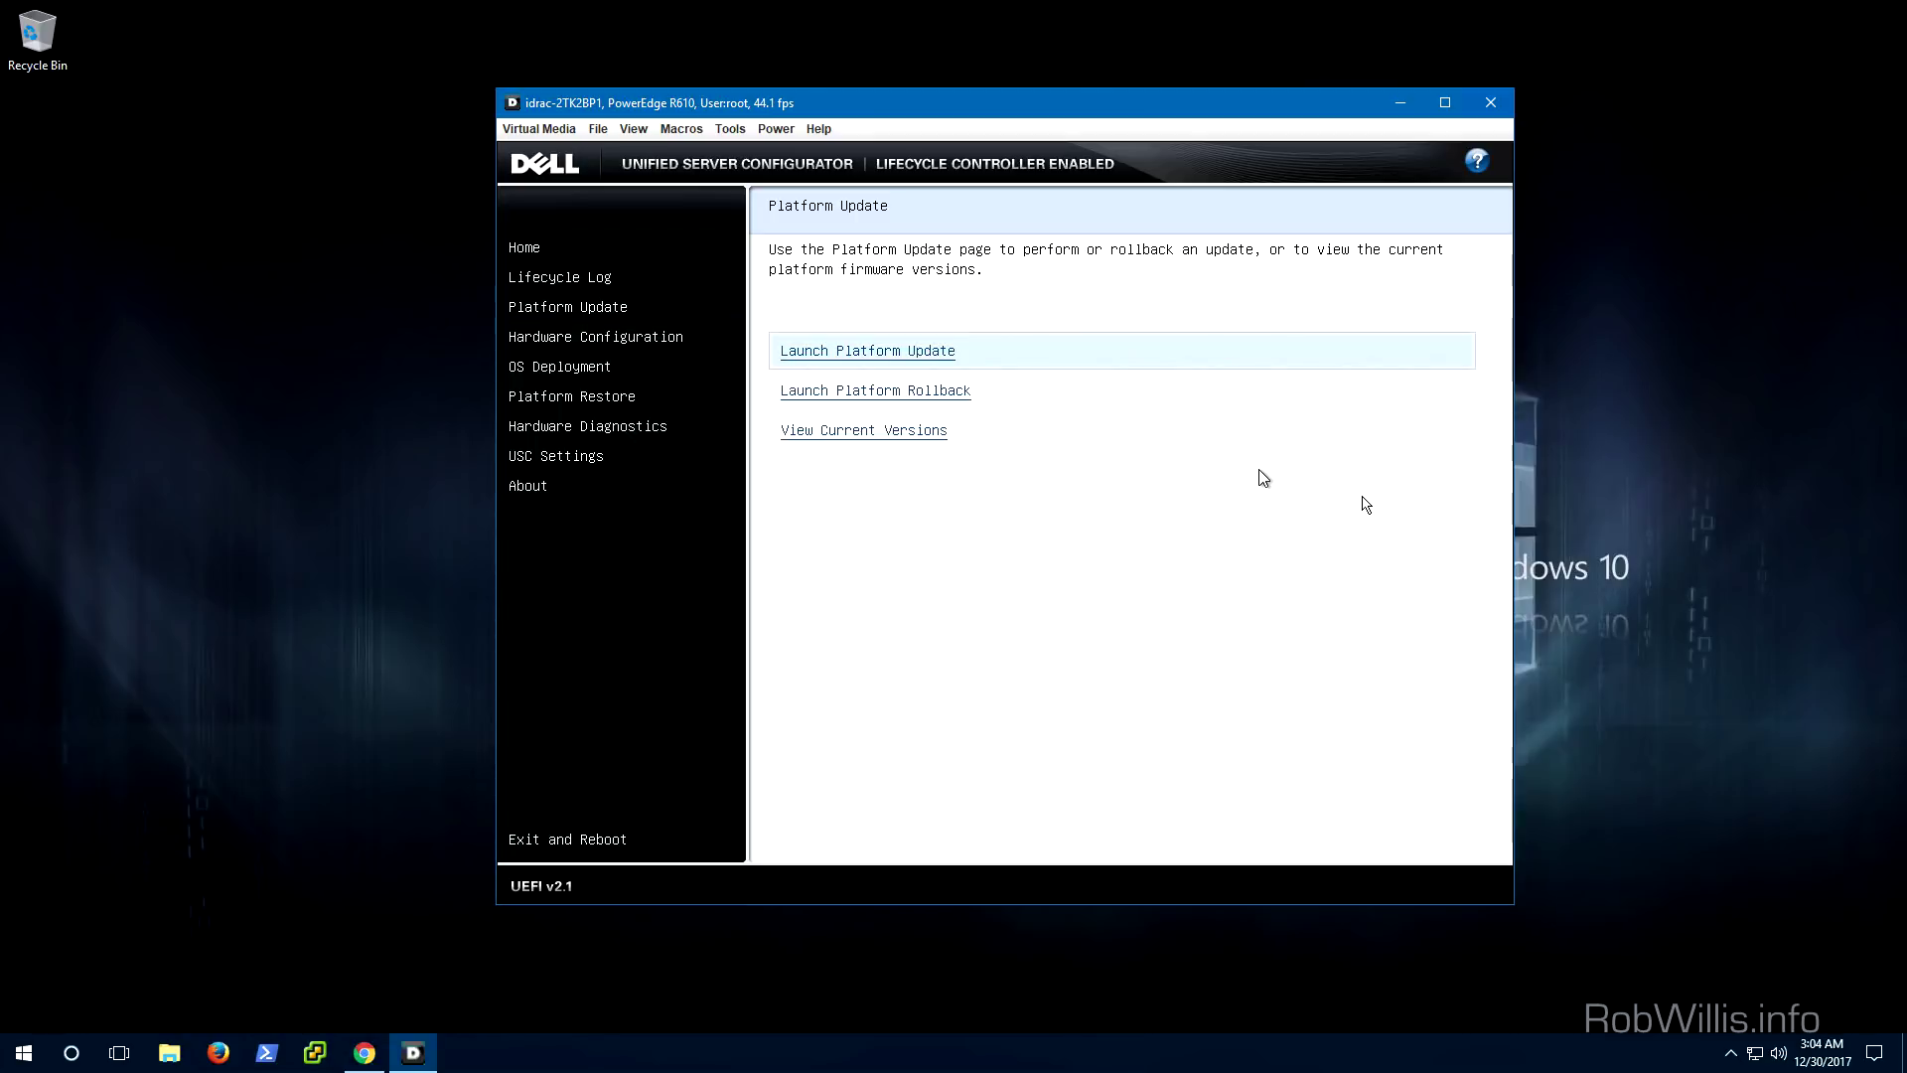
key("Return")
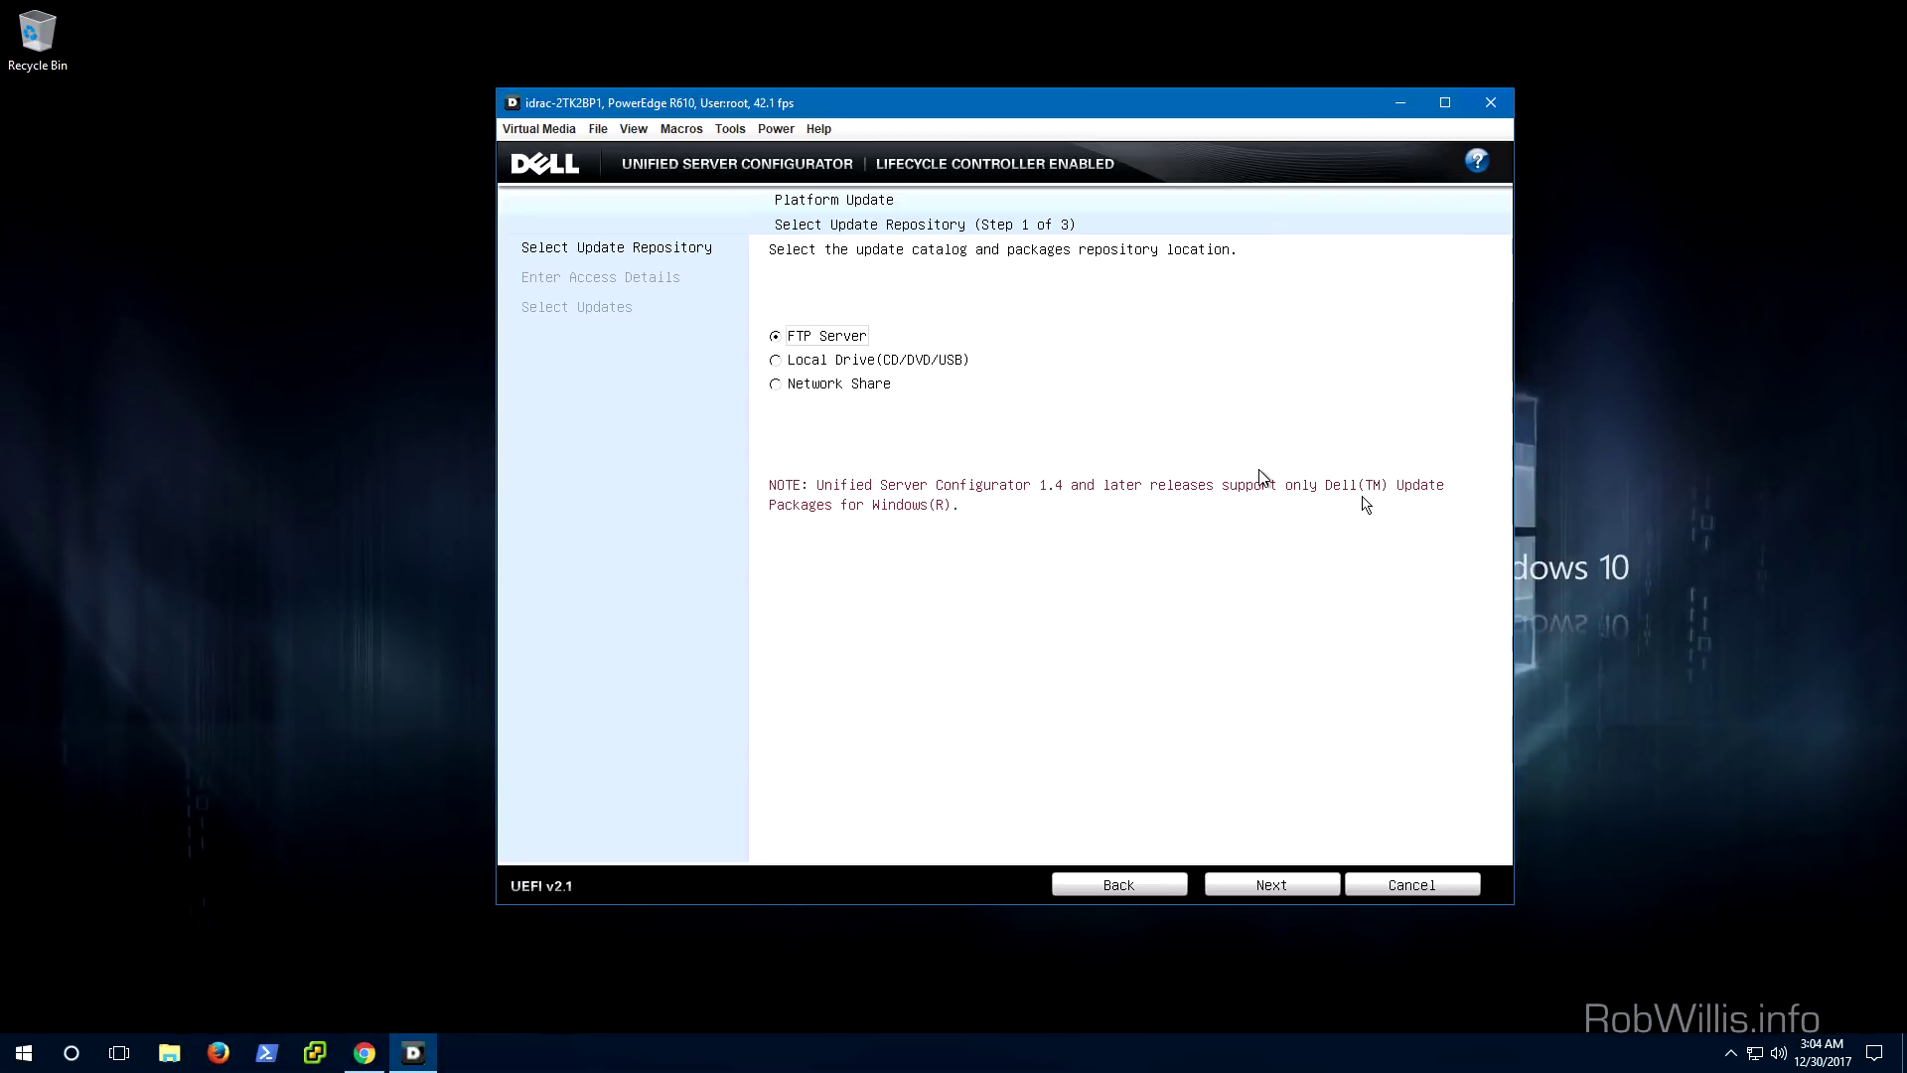
Keep FTP Server as the update repository and accept the ftp.dell.com access details to retrieve the available updates.
key("Tab")
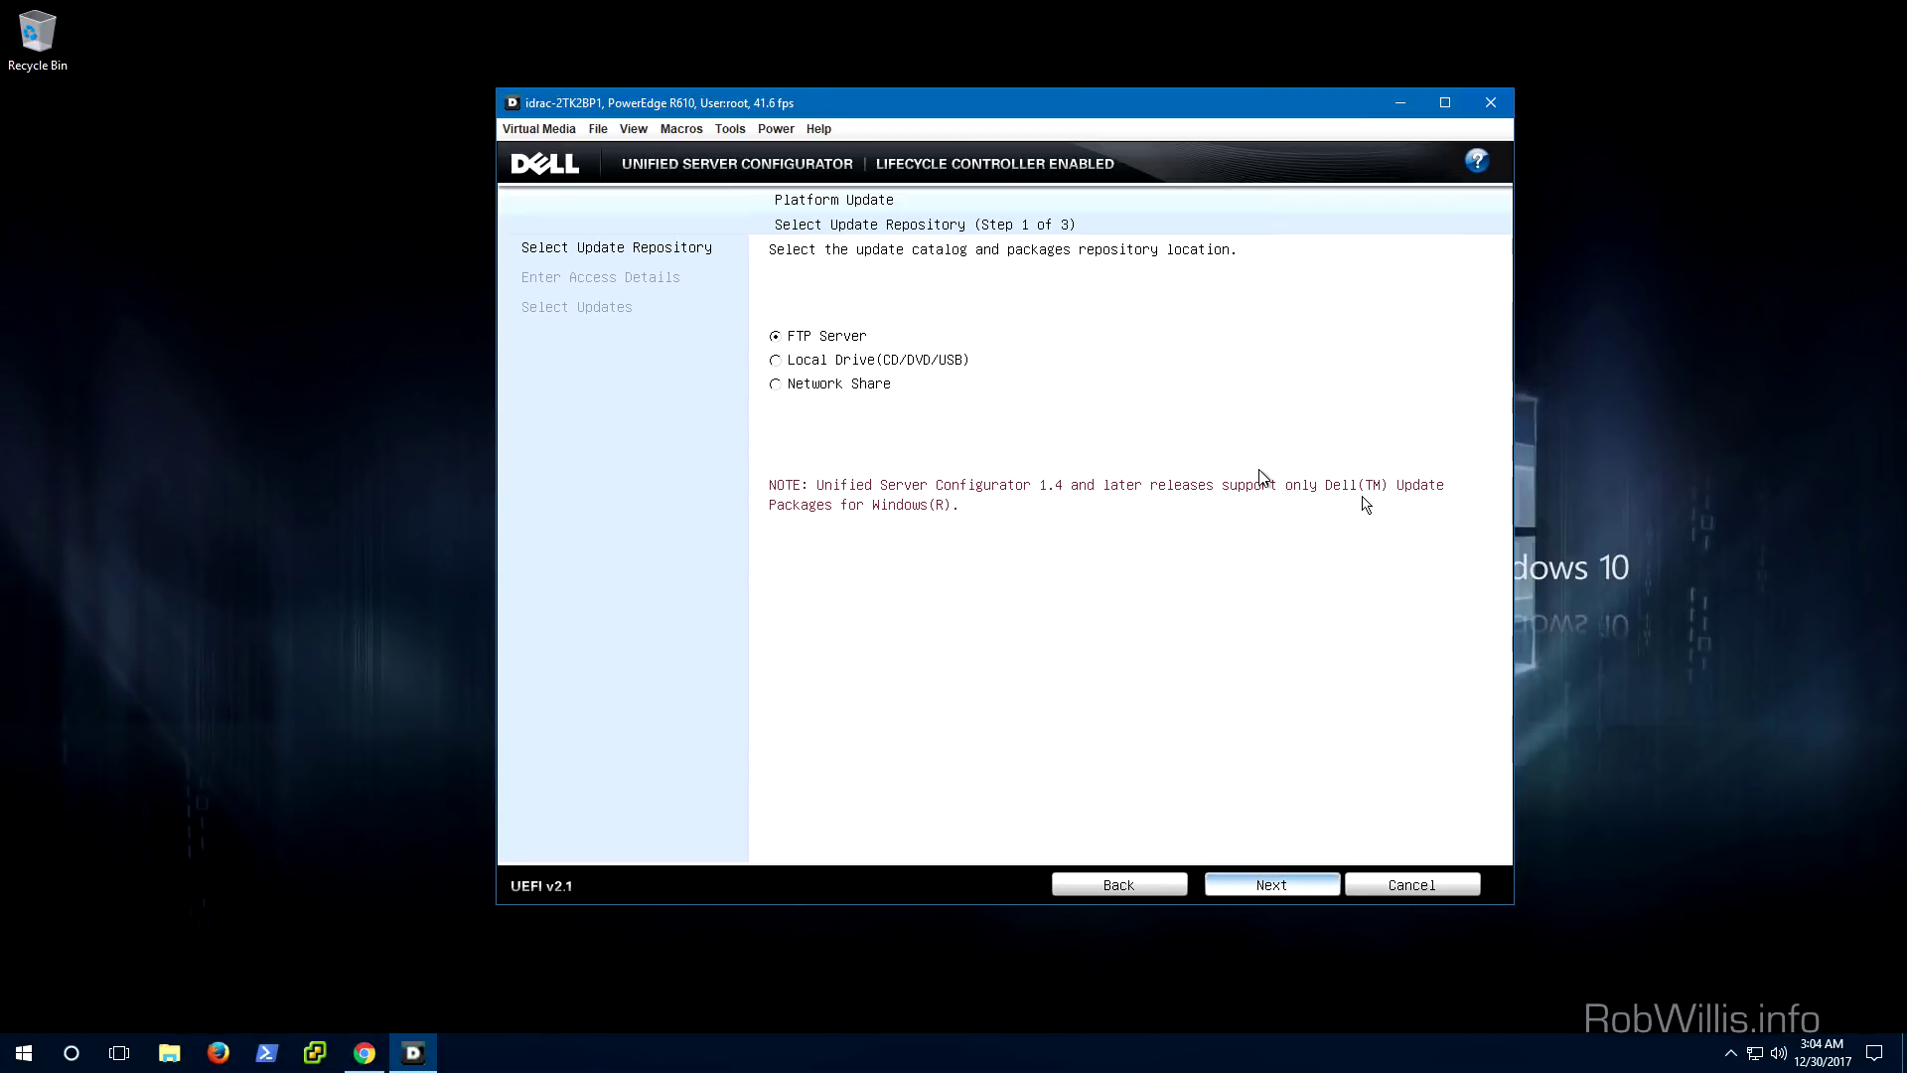
key("Return")
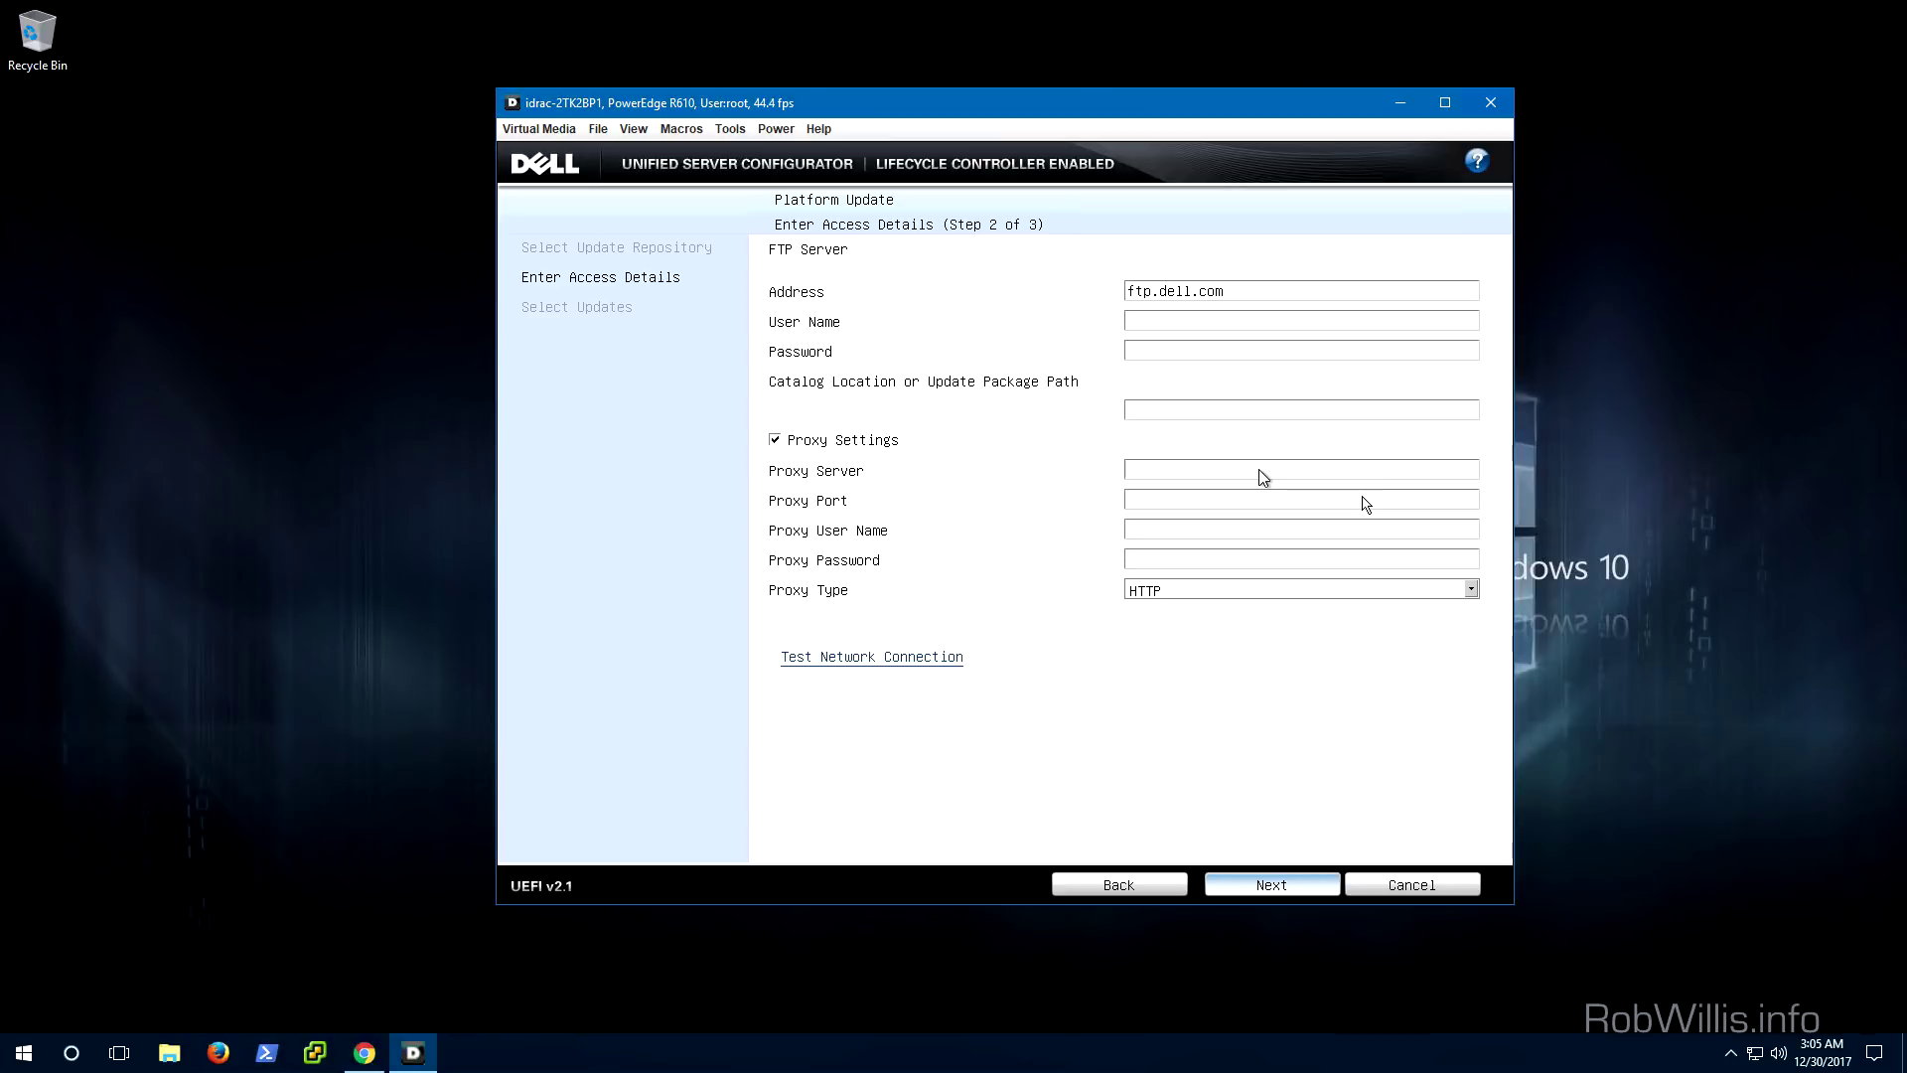
key("Return")
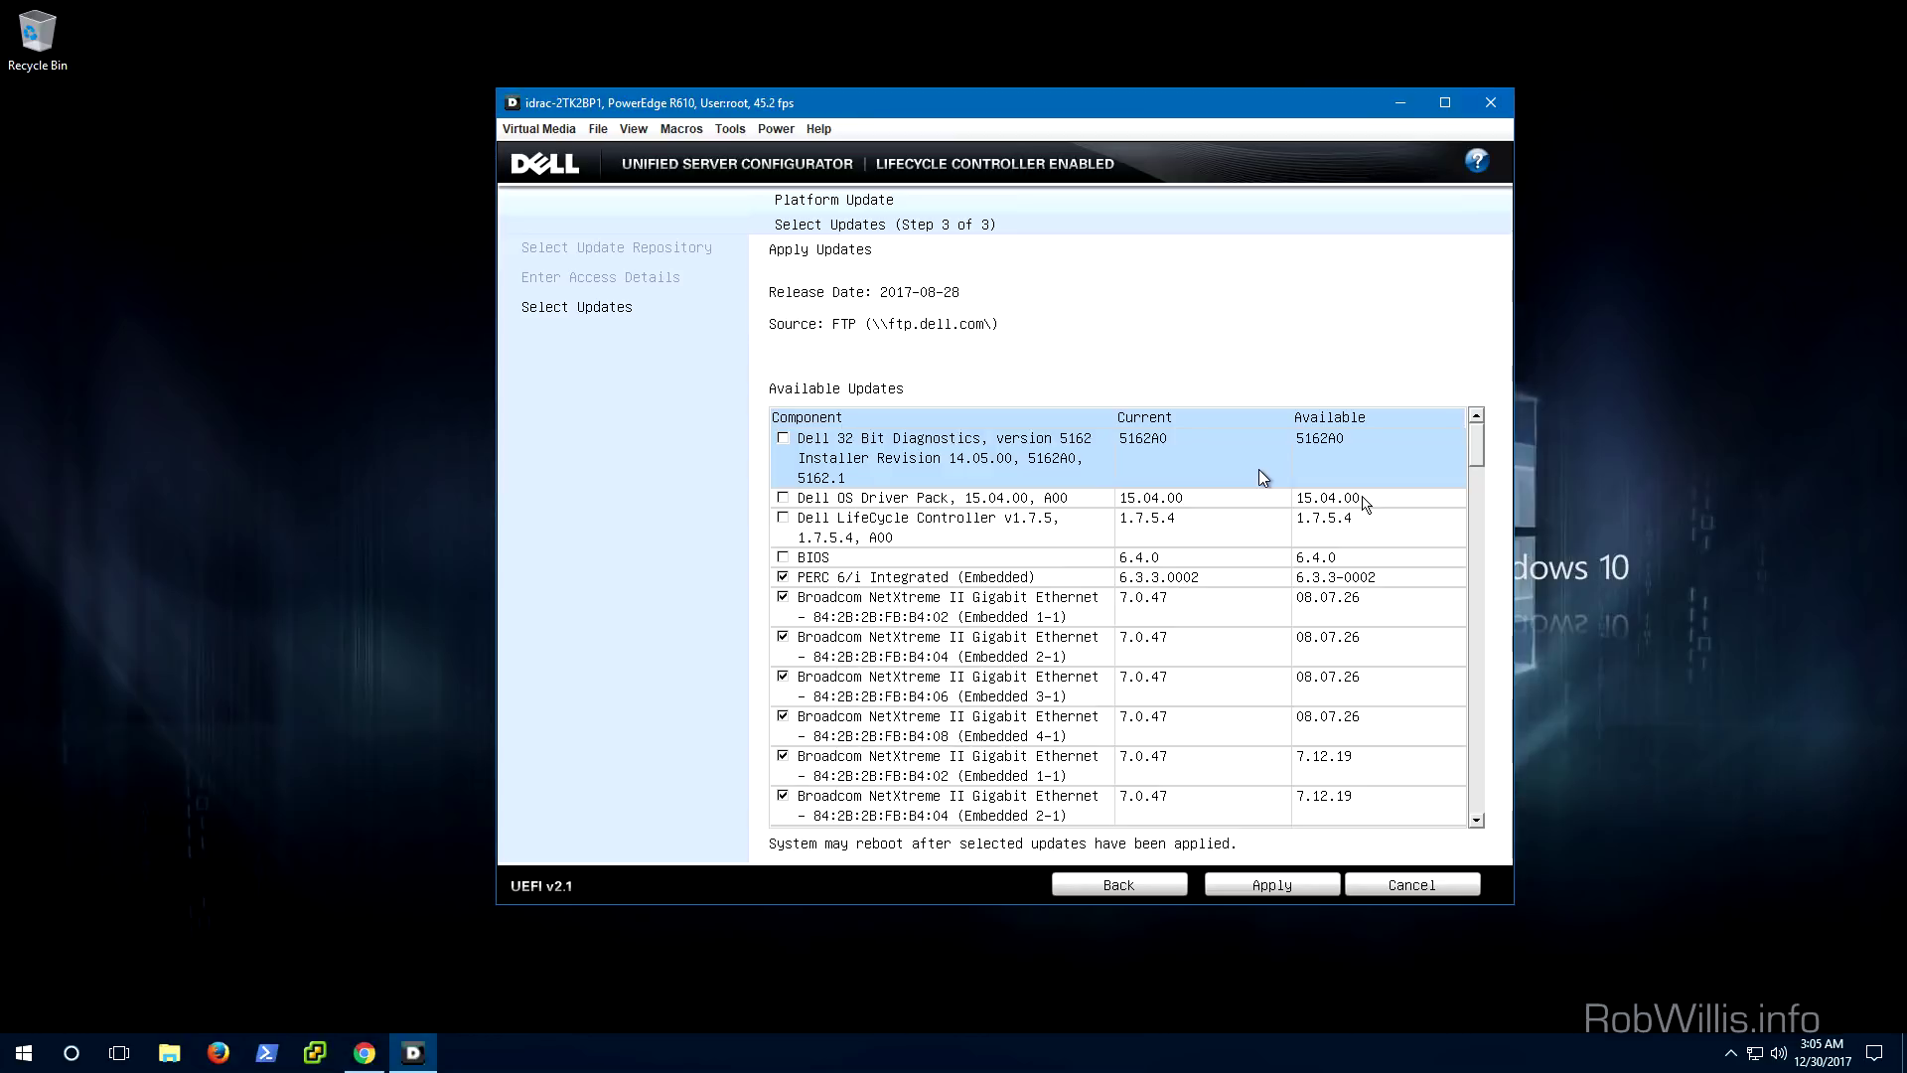
Look through the list of available updates, comparing the current and available version of each component.
key("Down")
key("Down")
key("Down")
key("Down")
key("Down")
key("Down")
key("Down")
key("Down")
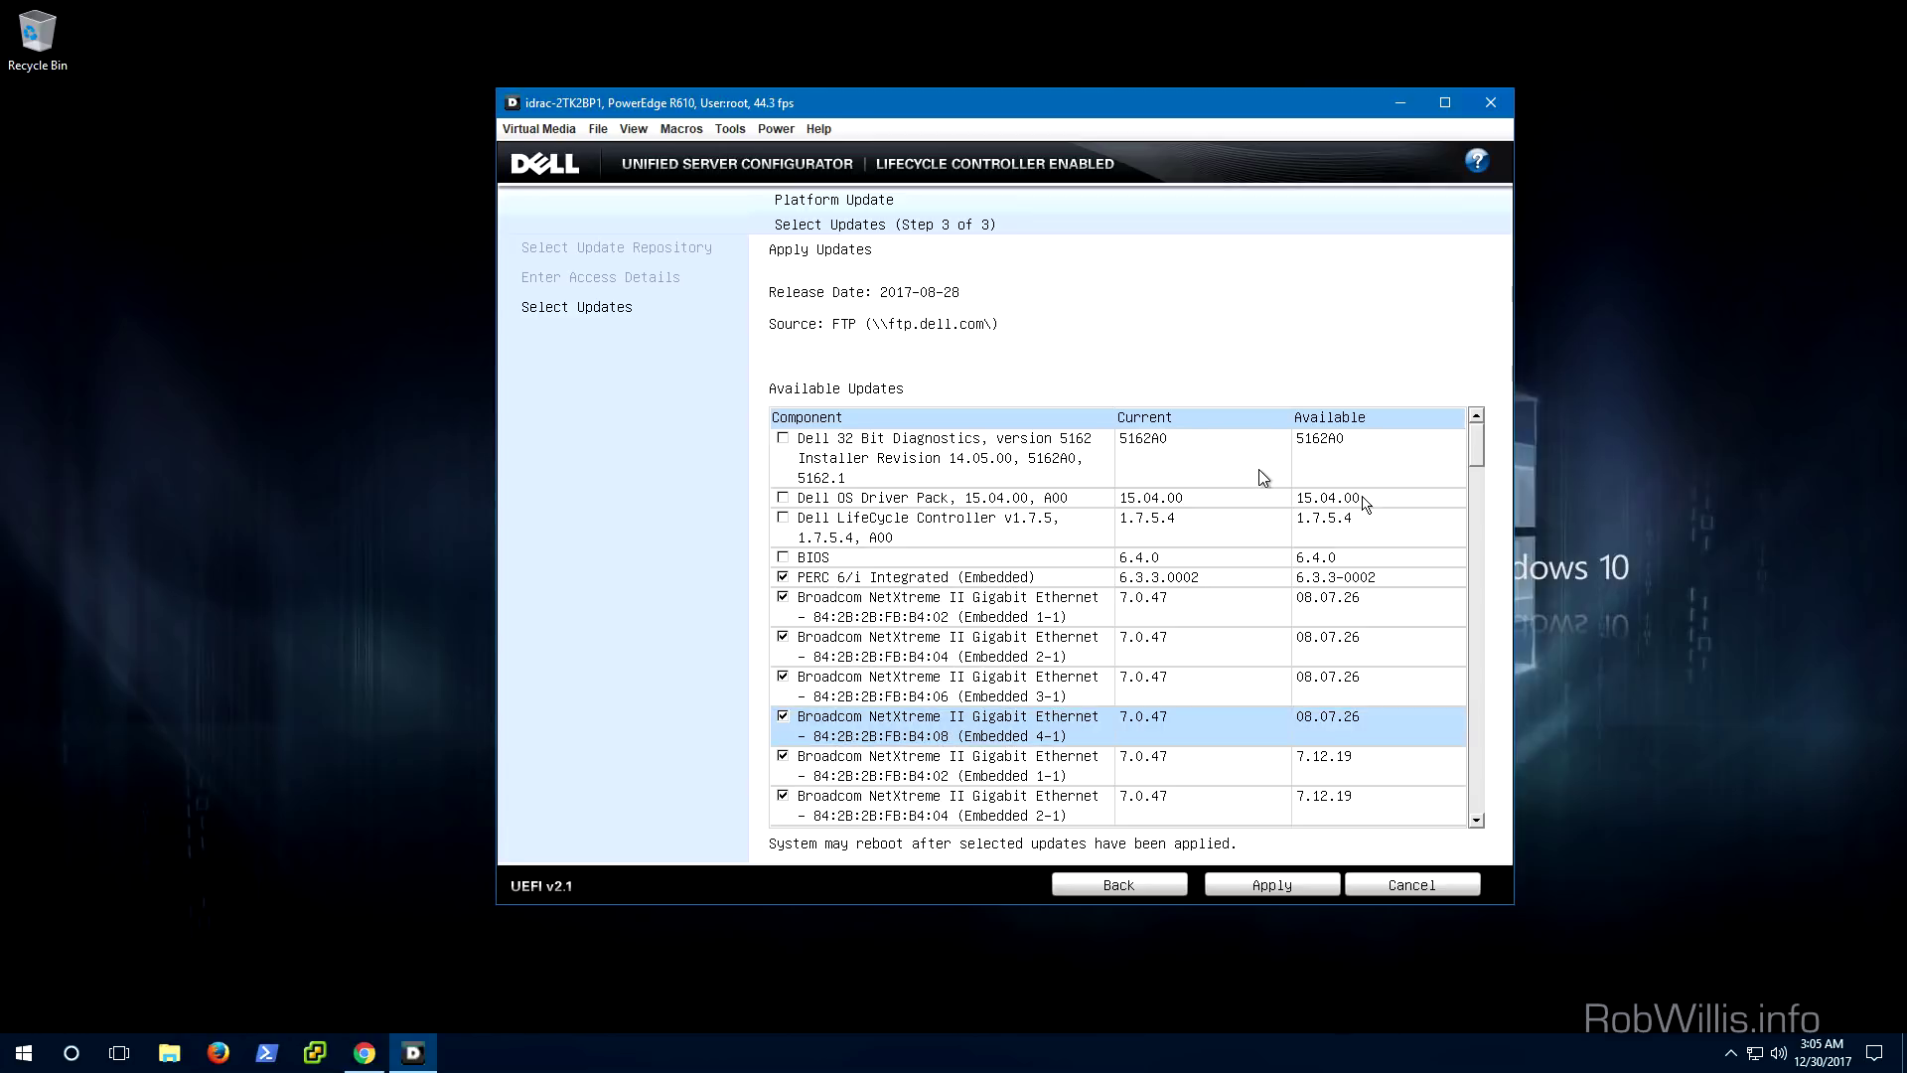
key("Down")
key("Down")
key("Down")
key("Down")
key("Down")
key("Down")
key("Down")
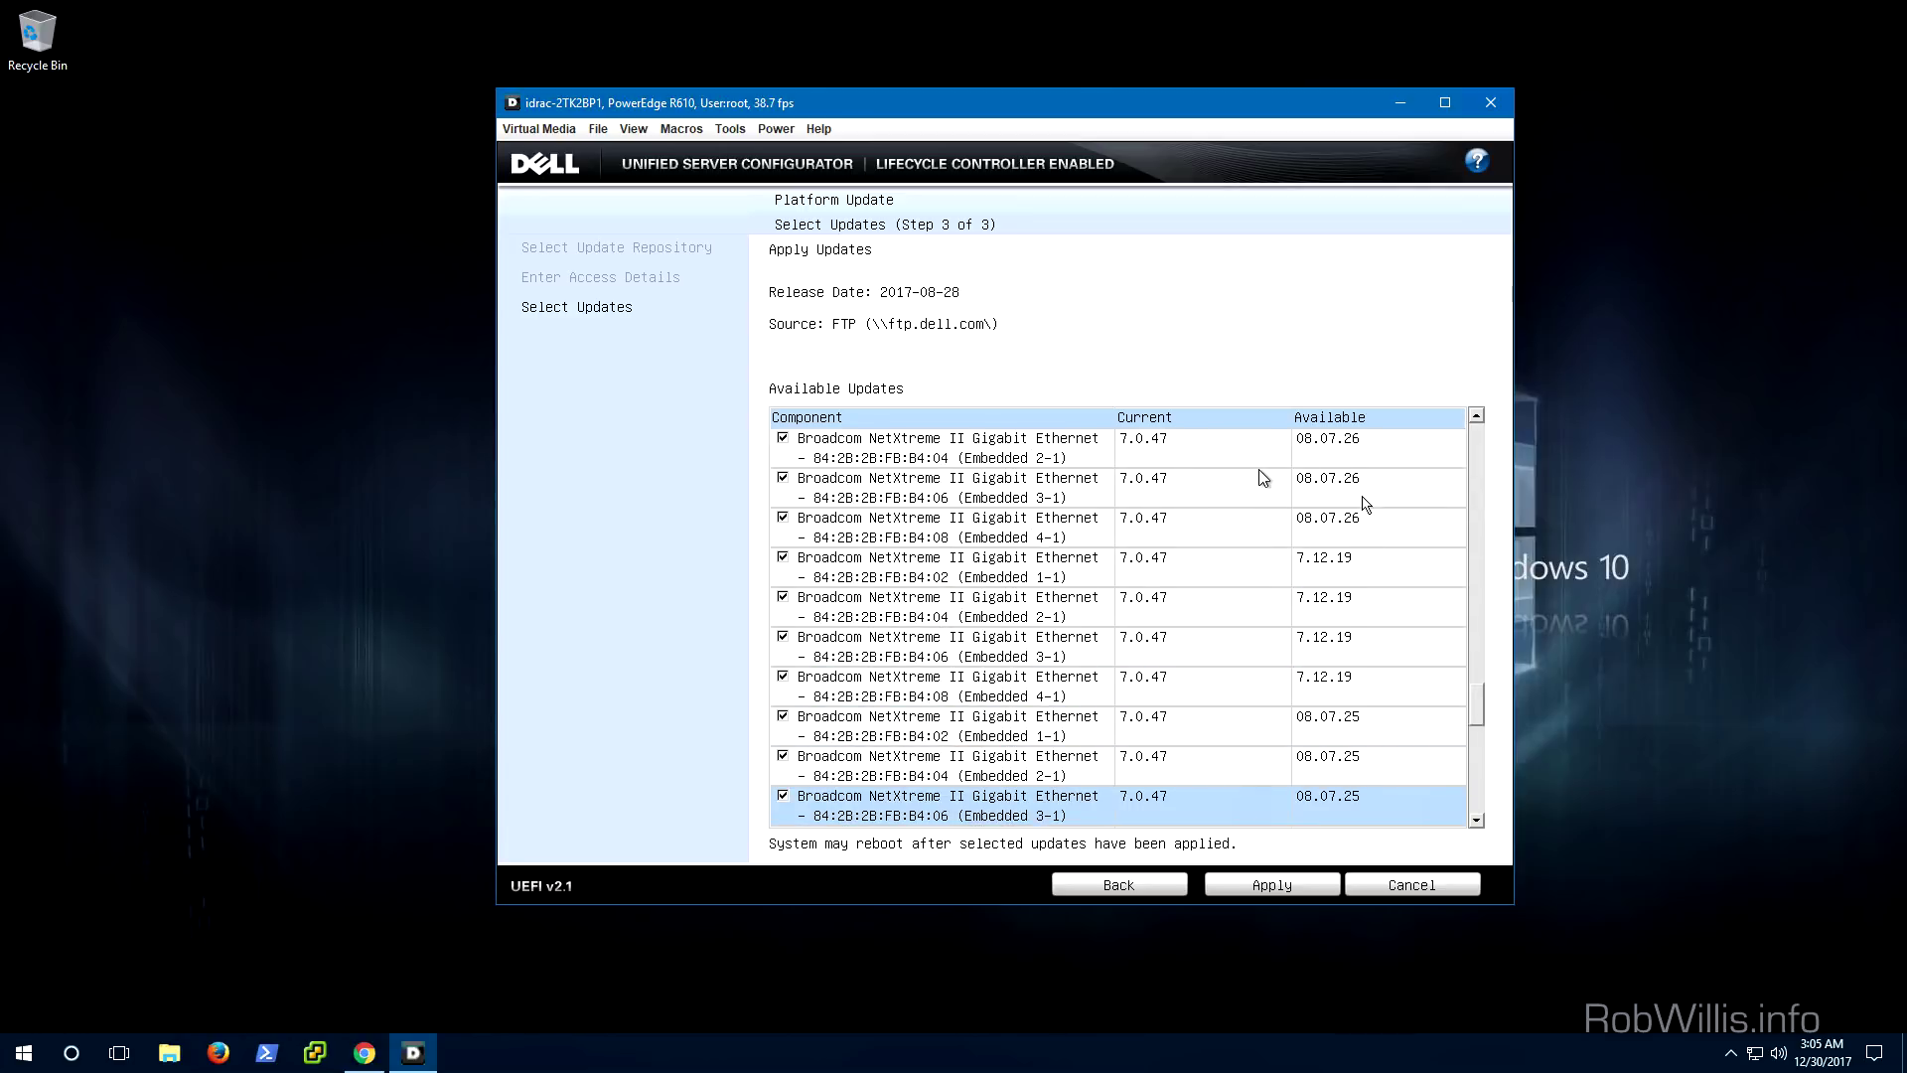
key("Down")
key("Down")
key("Down")
key("Down")
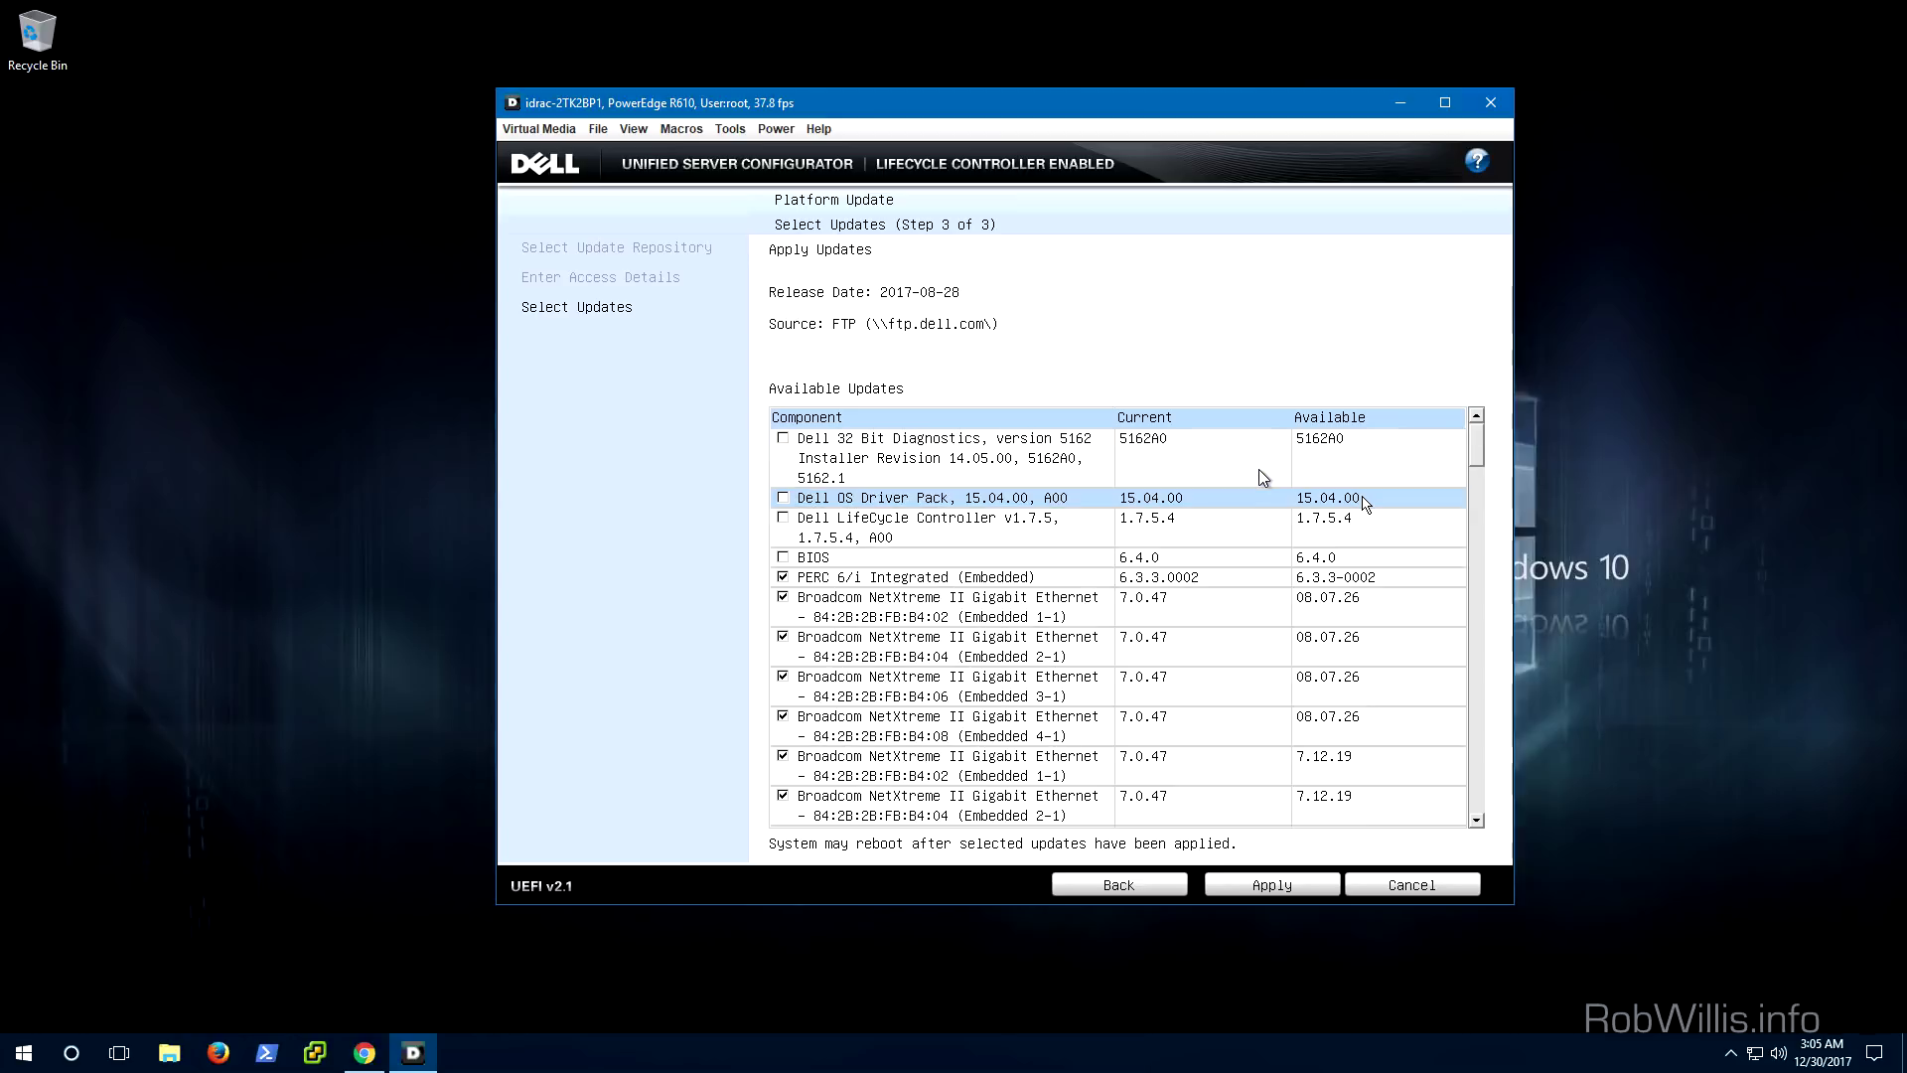
key("Up")
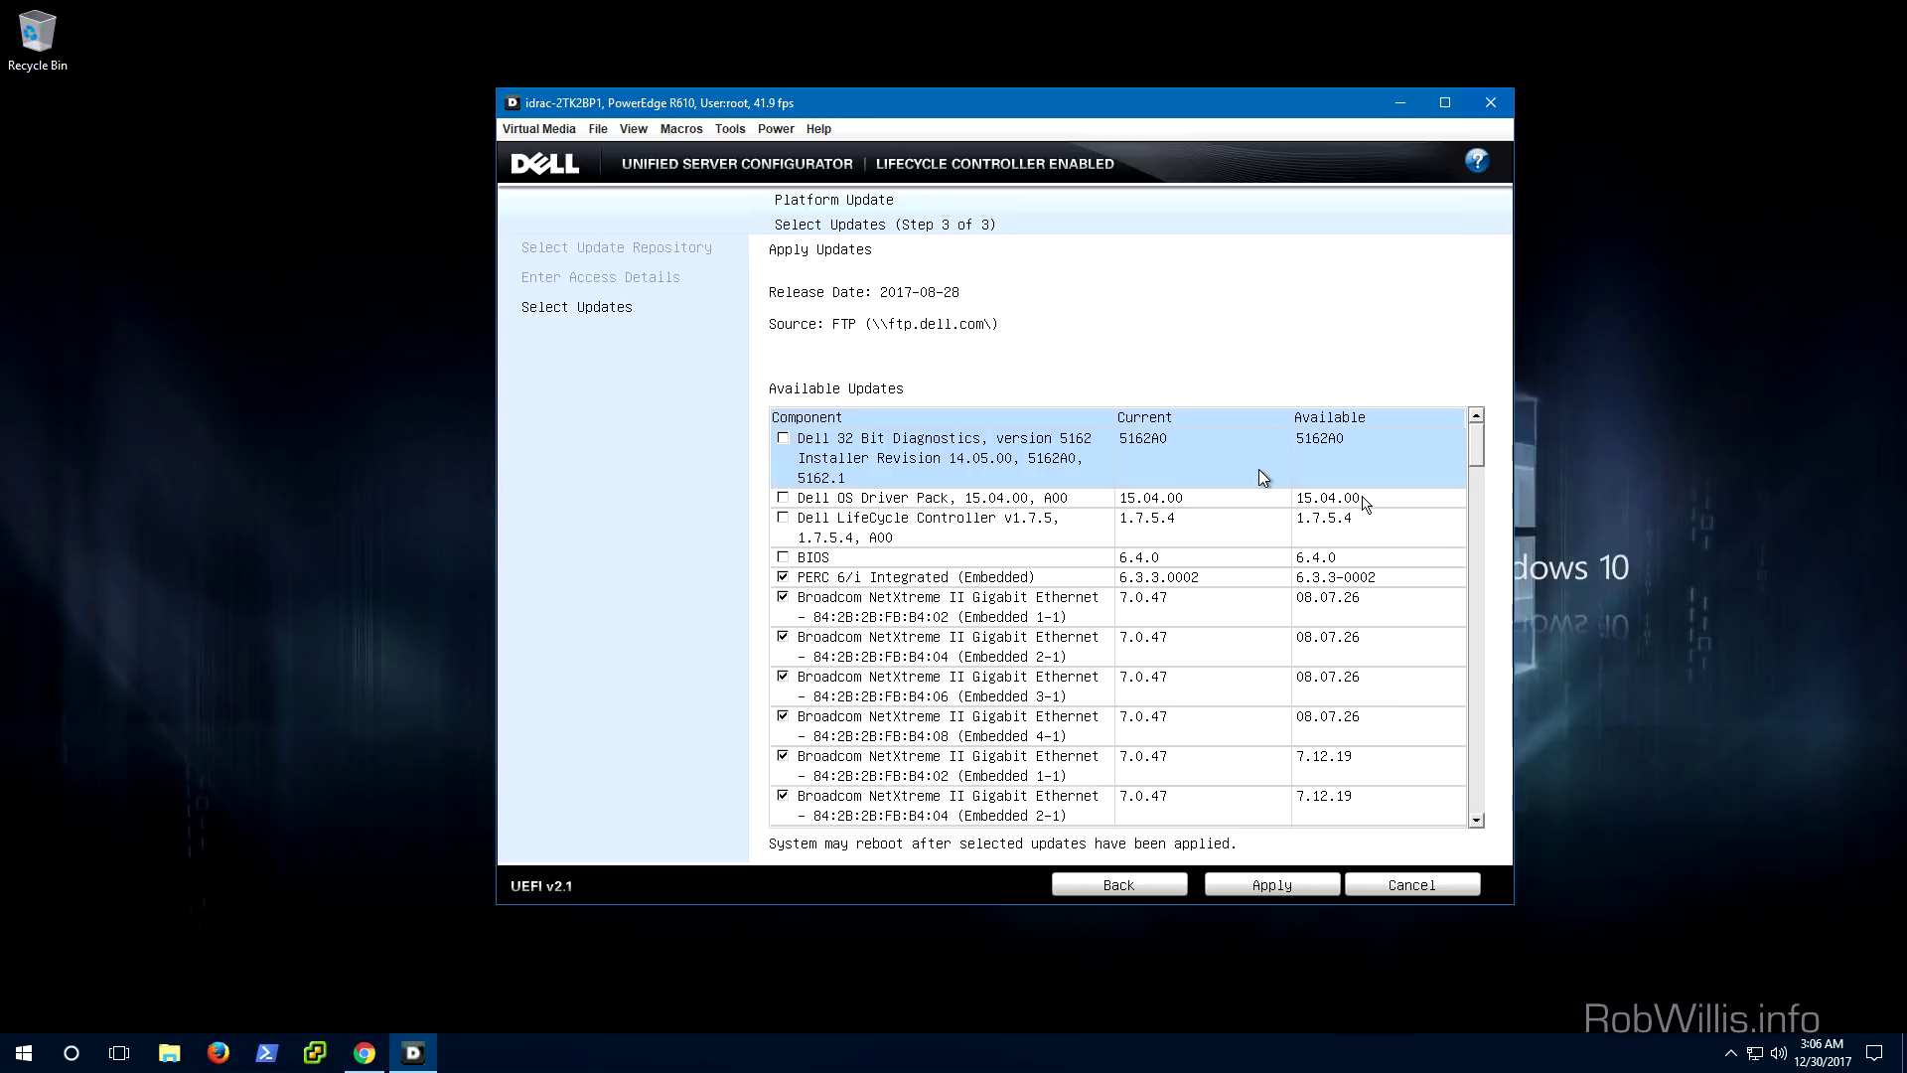
key("Tab")
key("Tab")
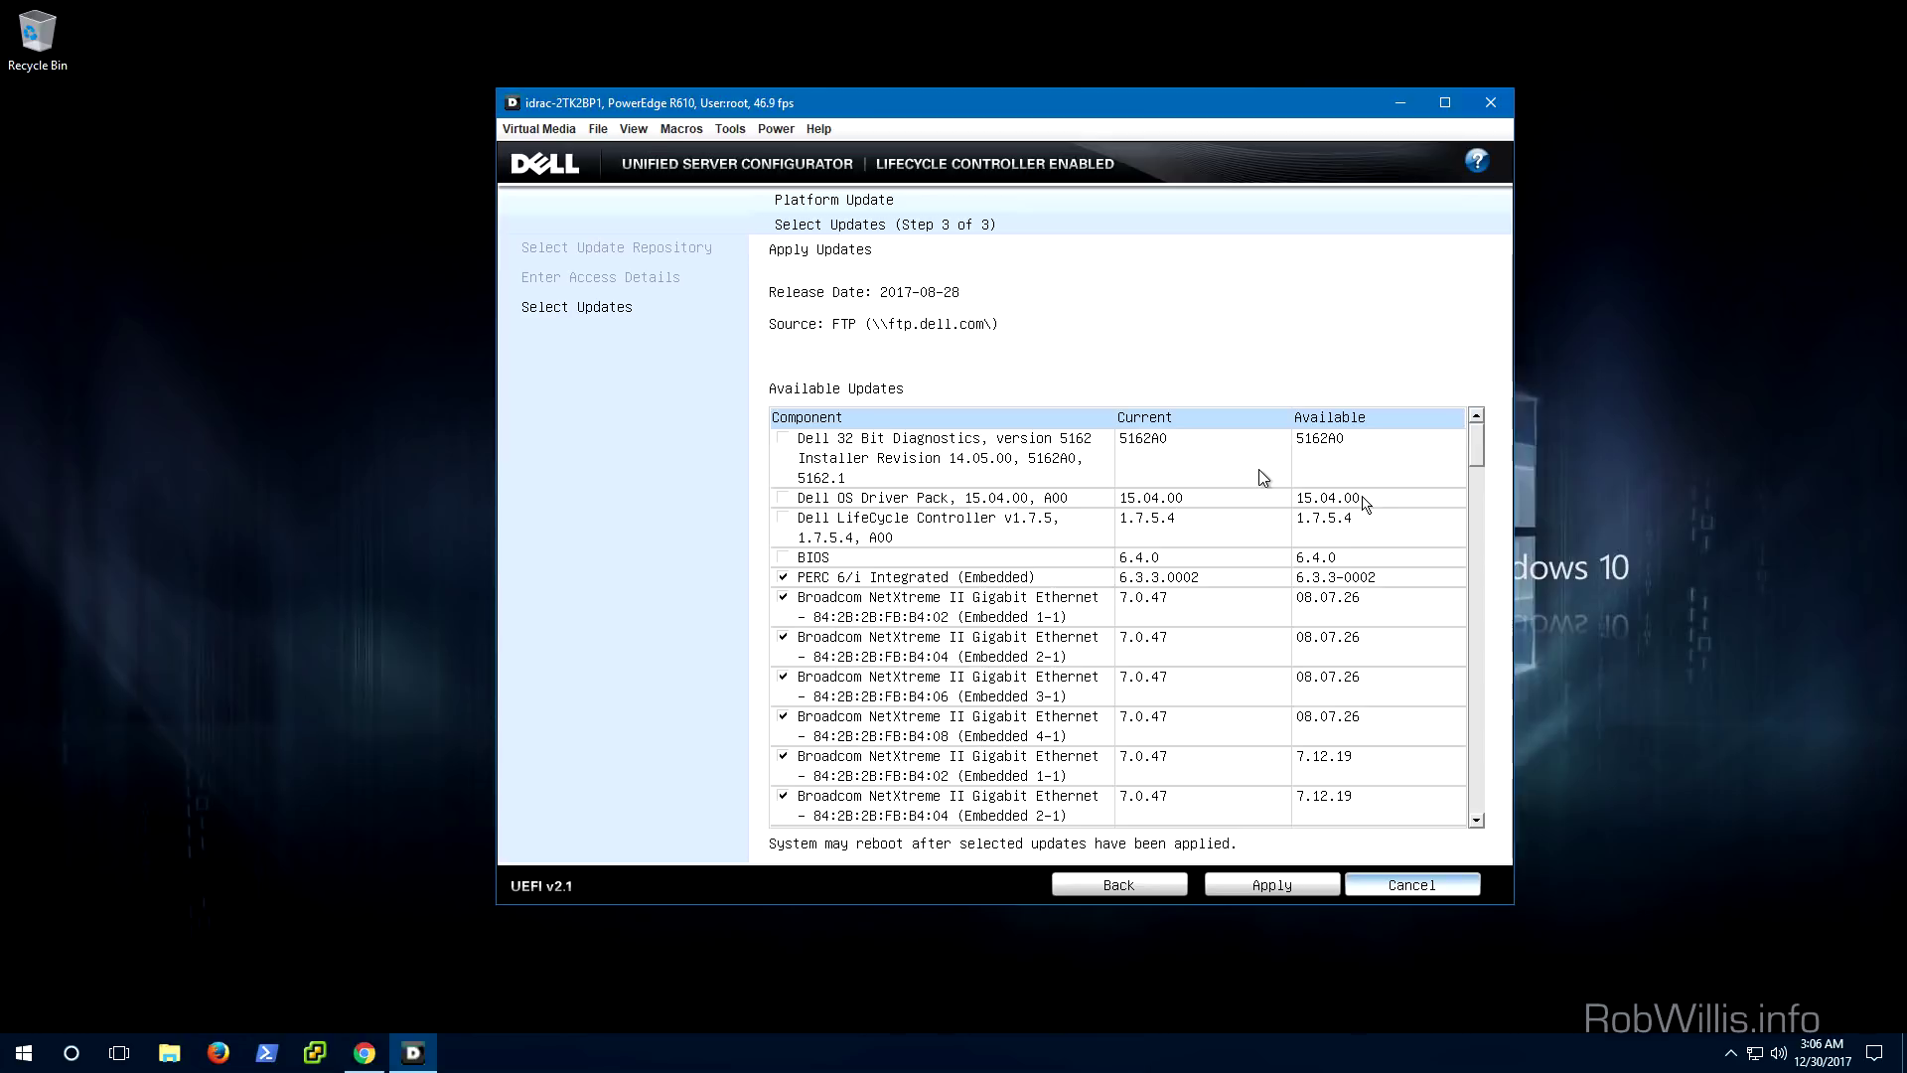
key("shift+Tab")
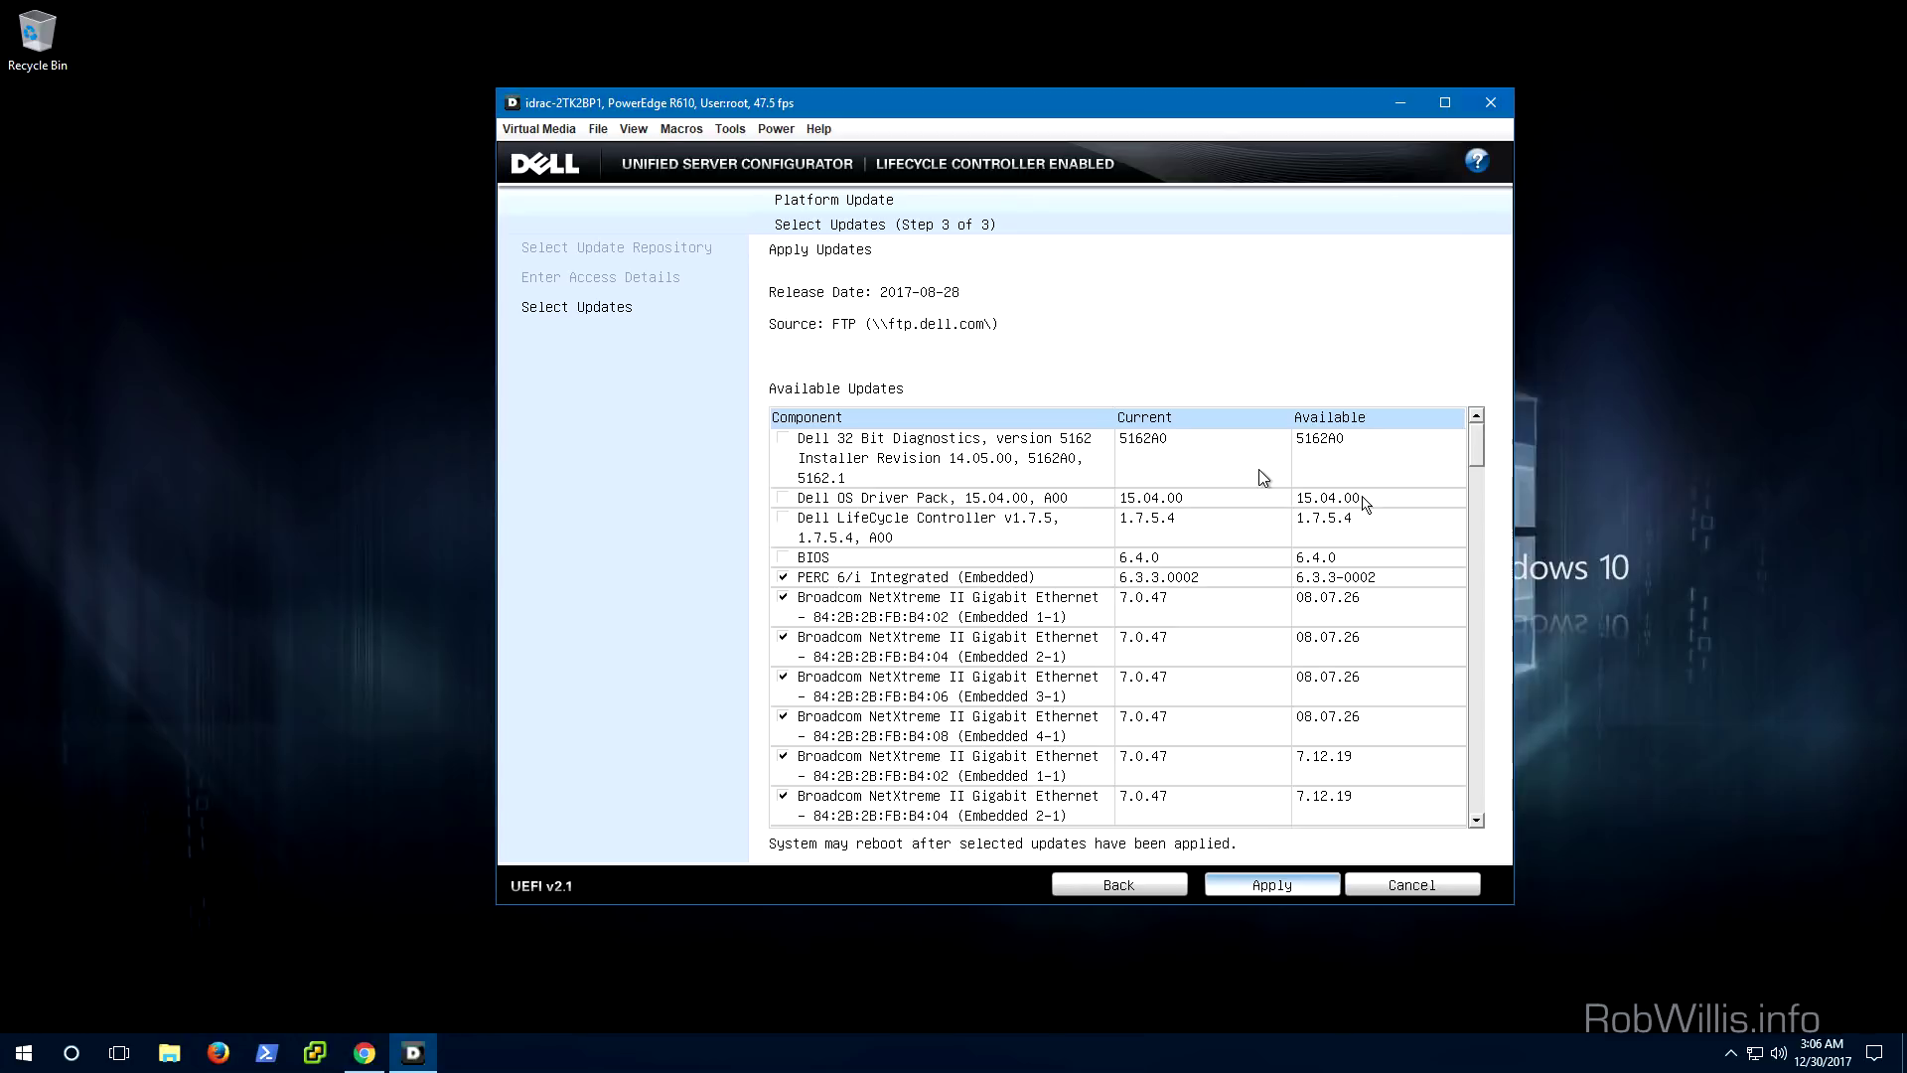
key("Tab")
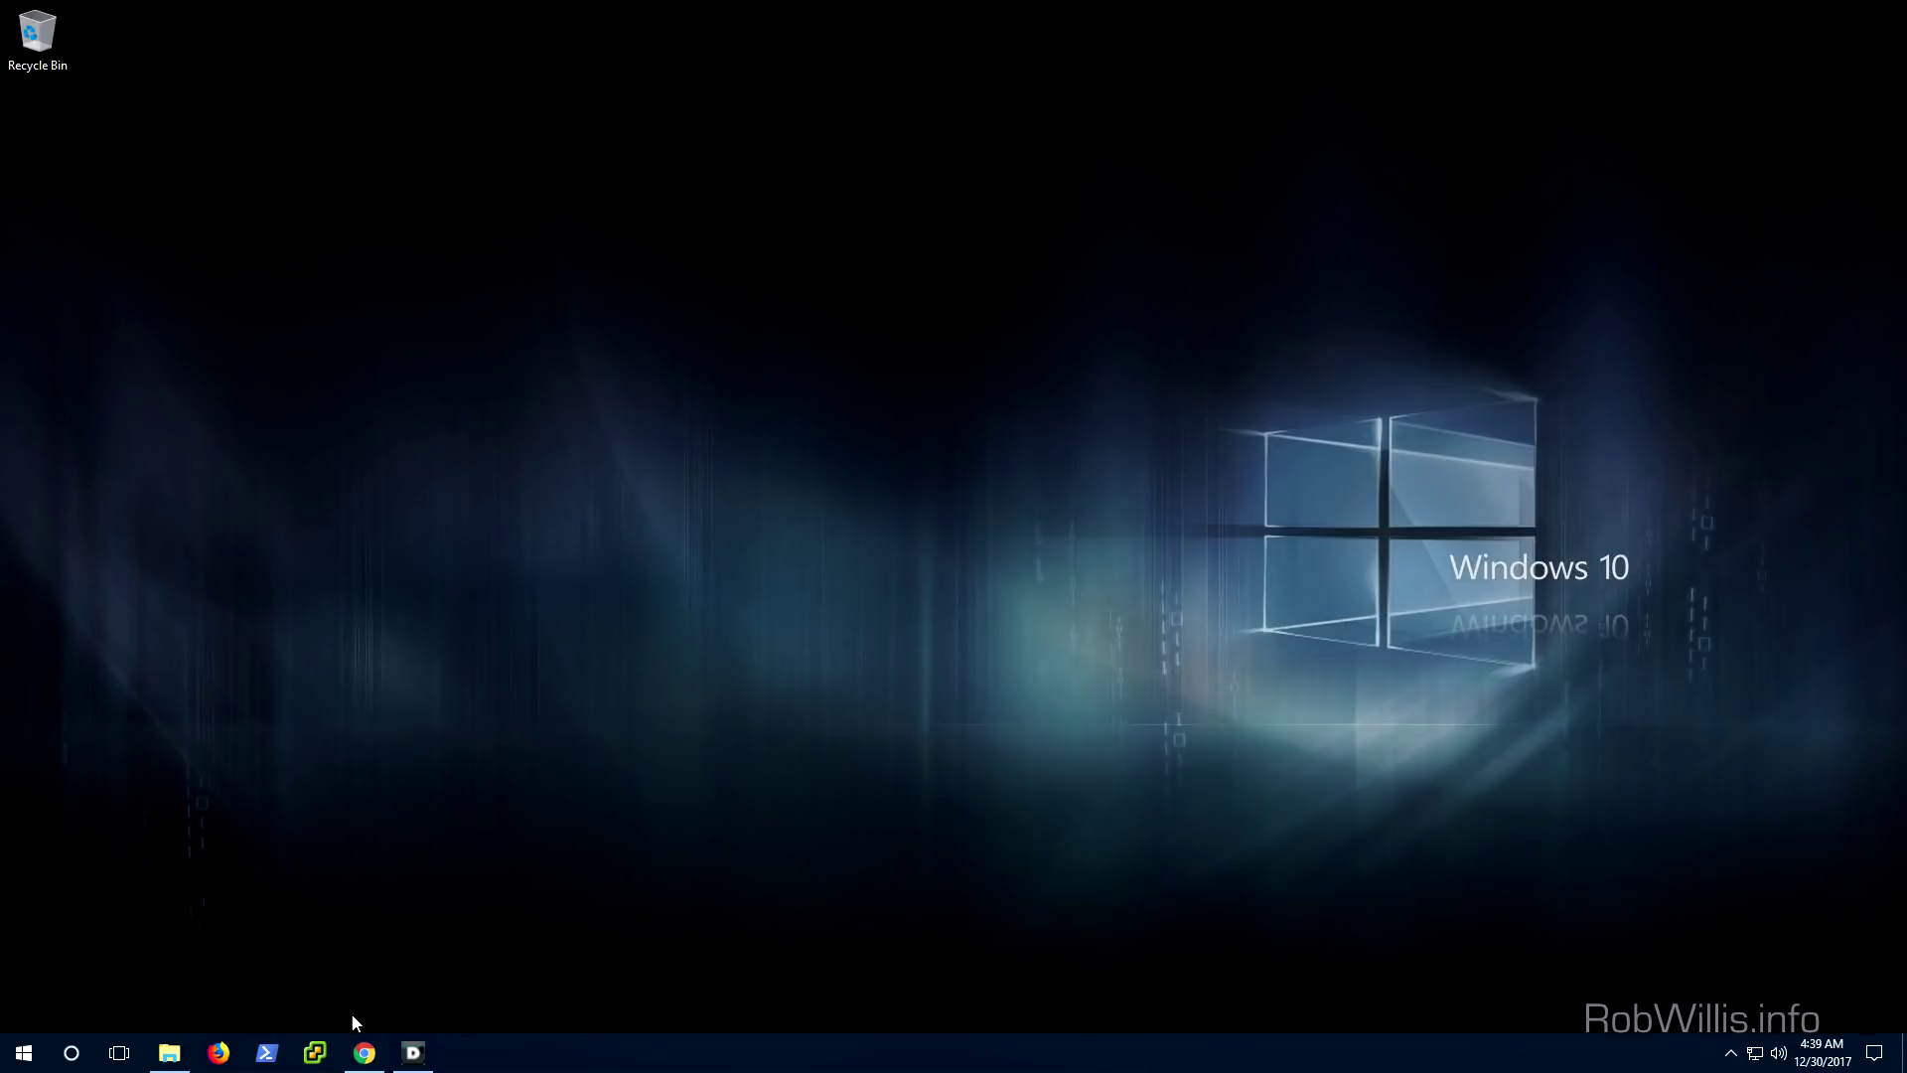
Switch to Chrome and view the driver details page for the DELL EMC Server Update Utility, Linux 64 bit Format, v.17.10.00.
left_click(365, 1052)
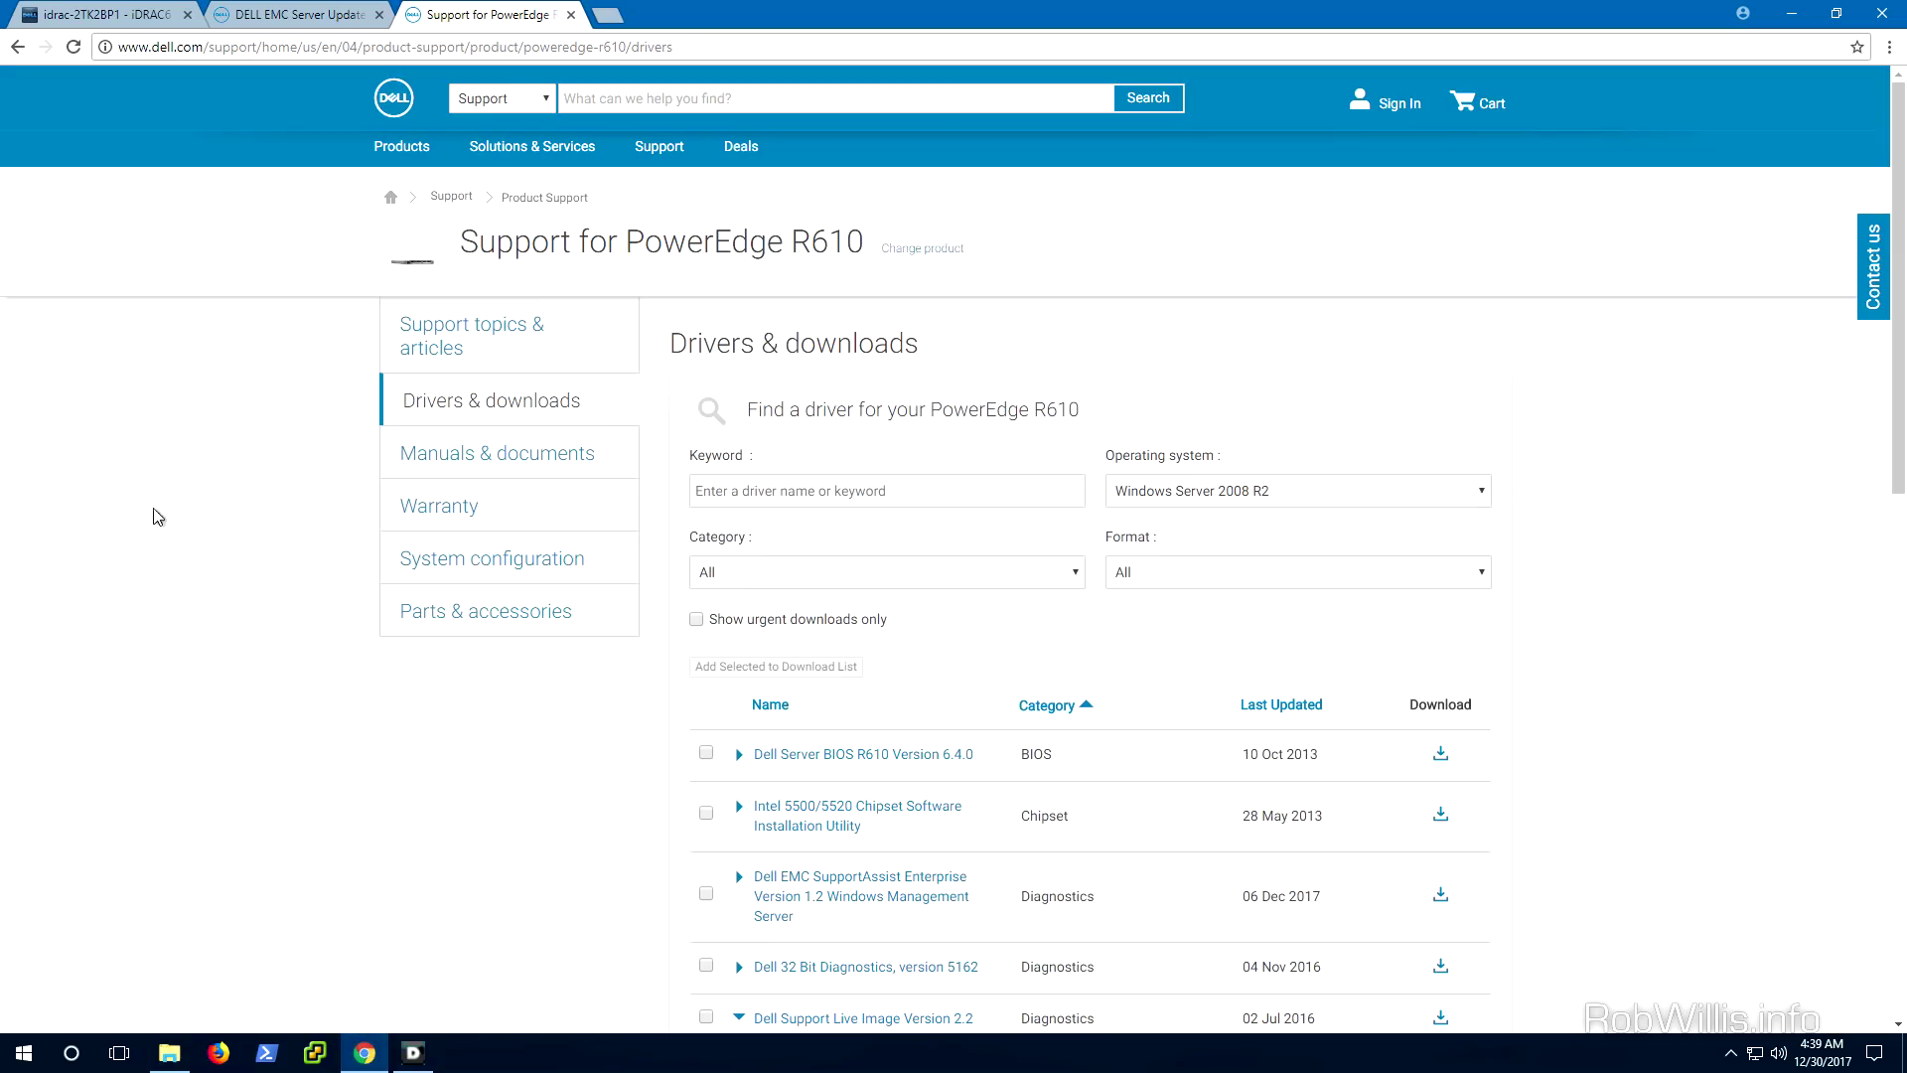
left_click(79, 9)
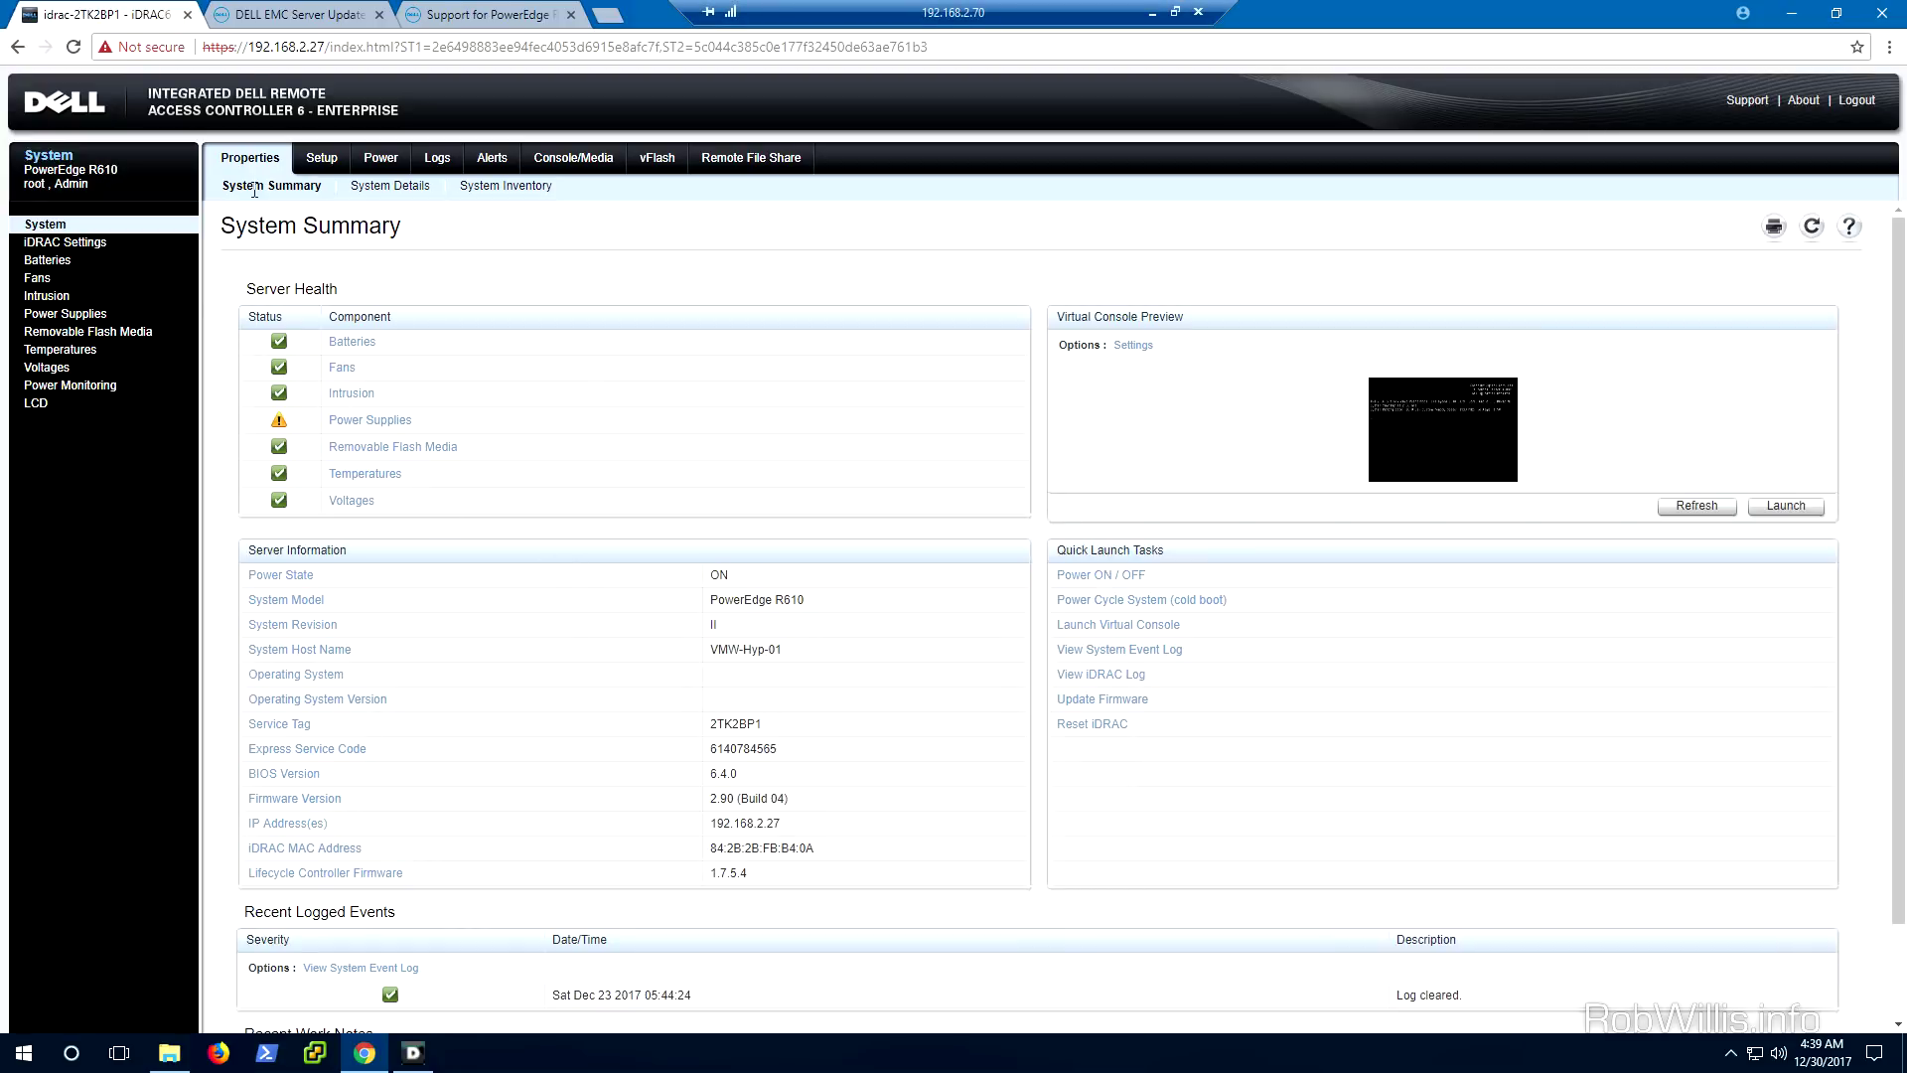
left_click(268, 16)
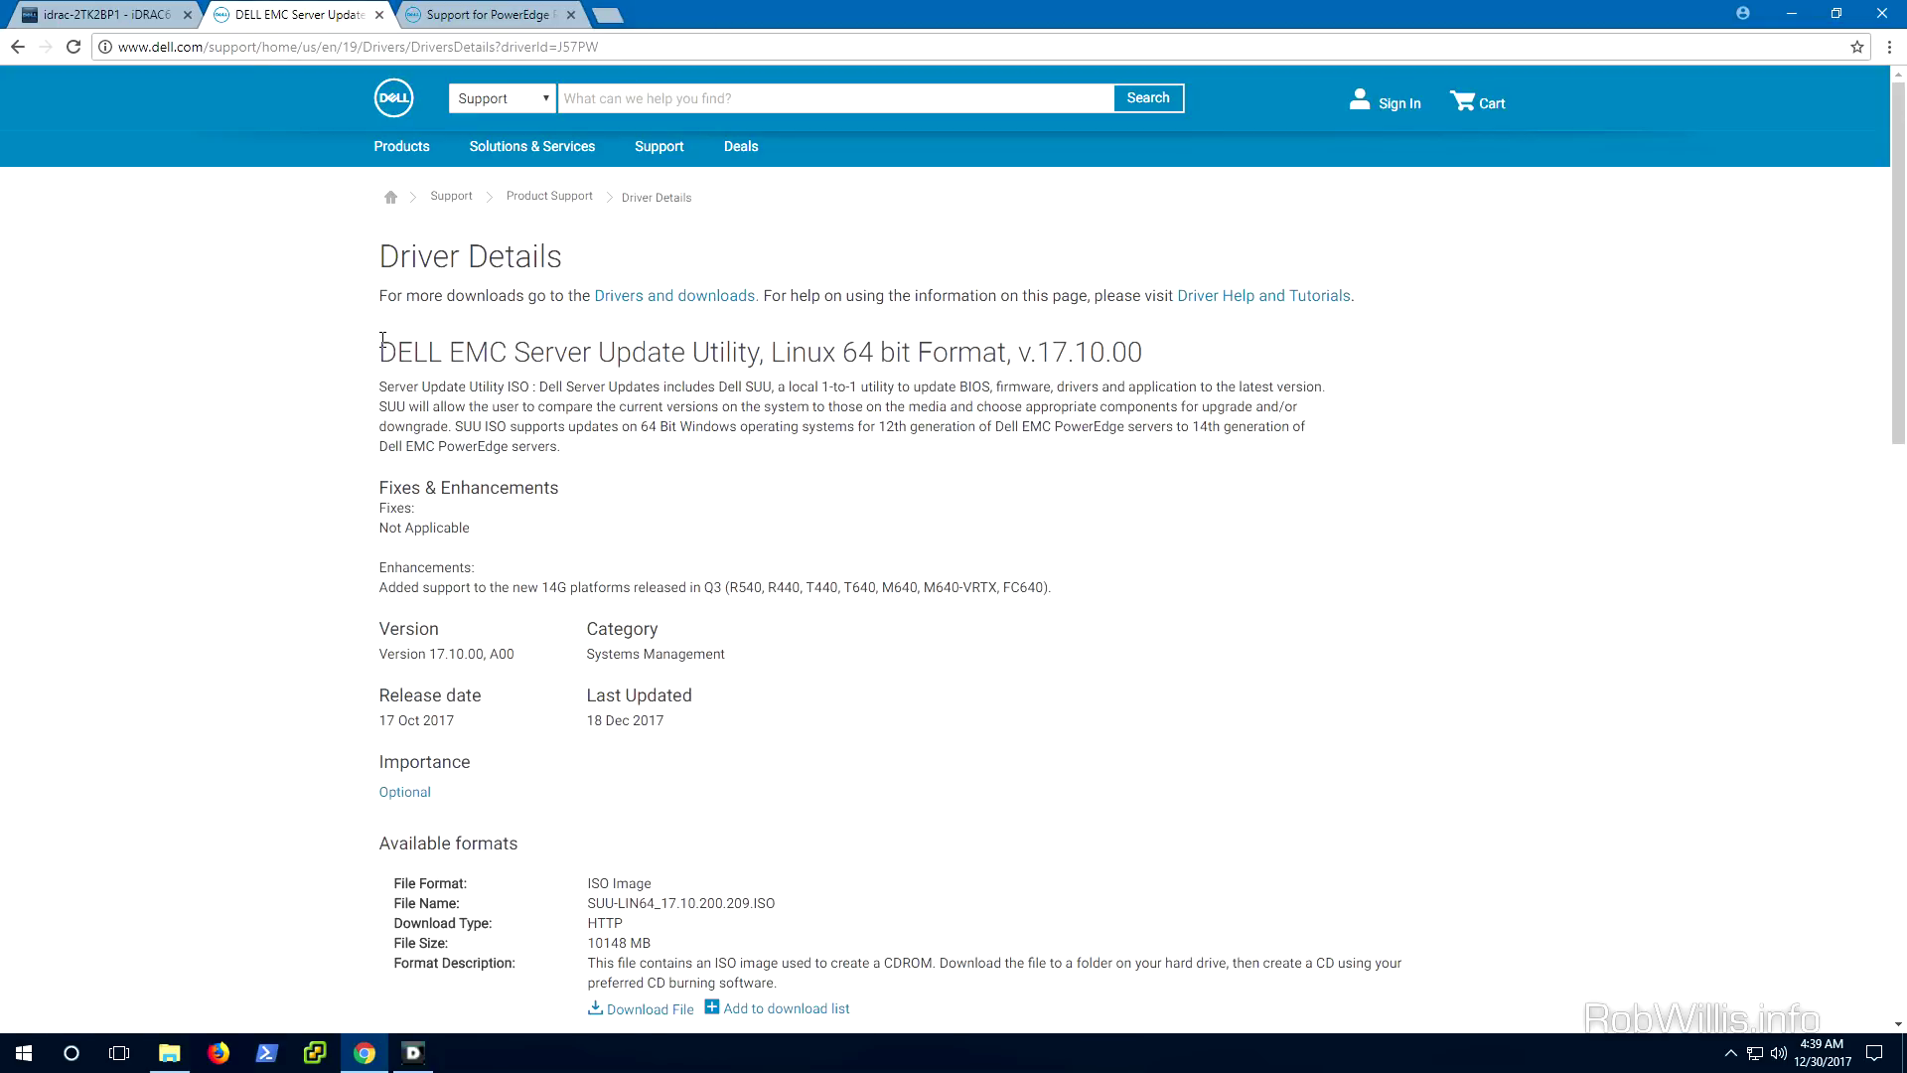
Review the Server Update Utility driver details, checking the Linux format, last updated date, ISO download and checksums.
left_click_drag(378, 352, 1183, 328)
left_click(532, 359)
left_click_drag(837, 350, 760, 350)
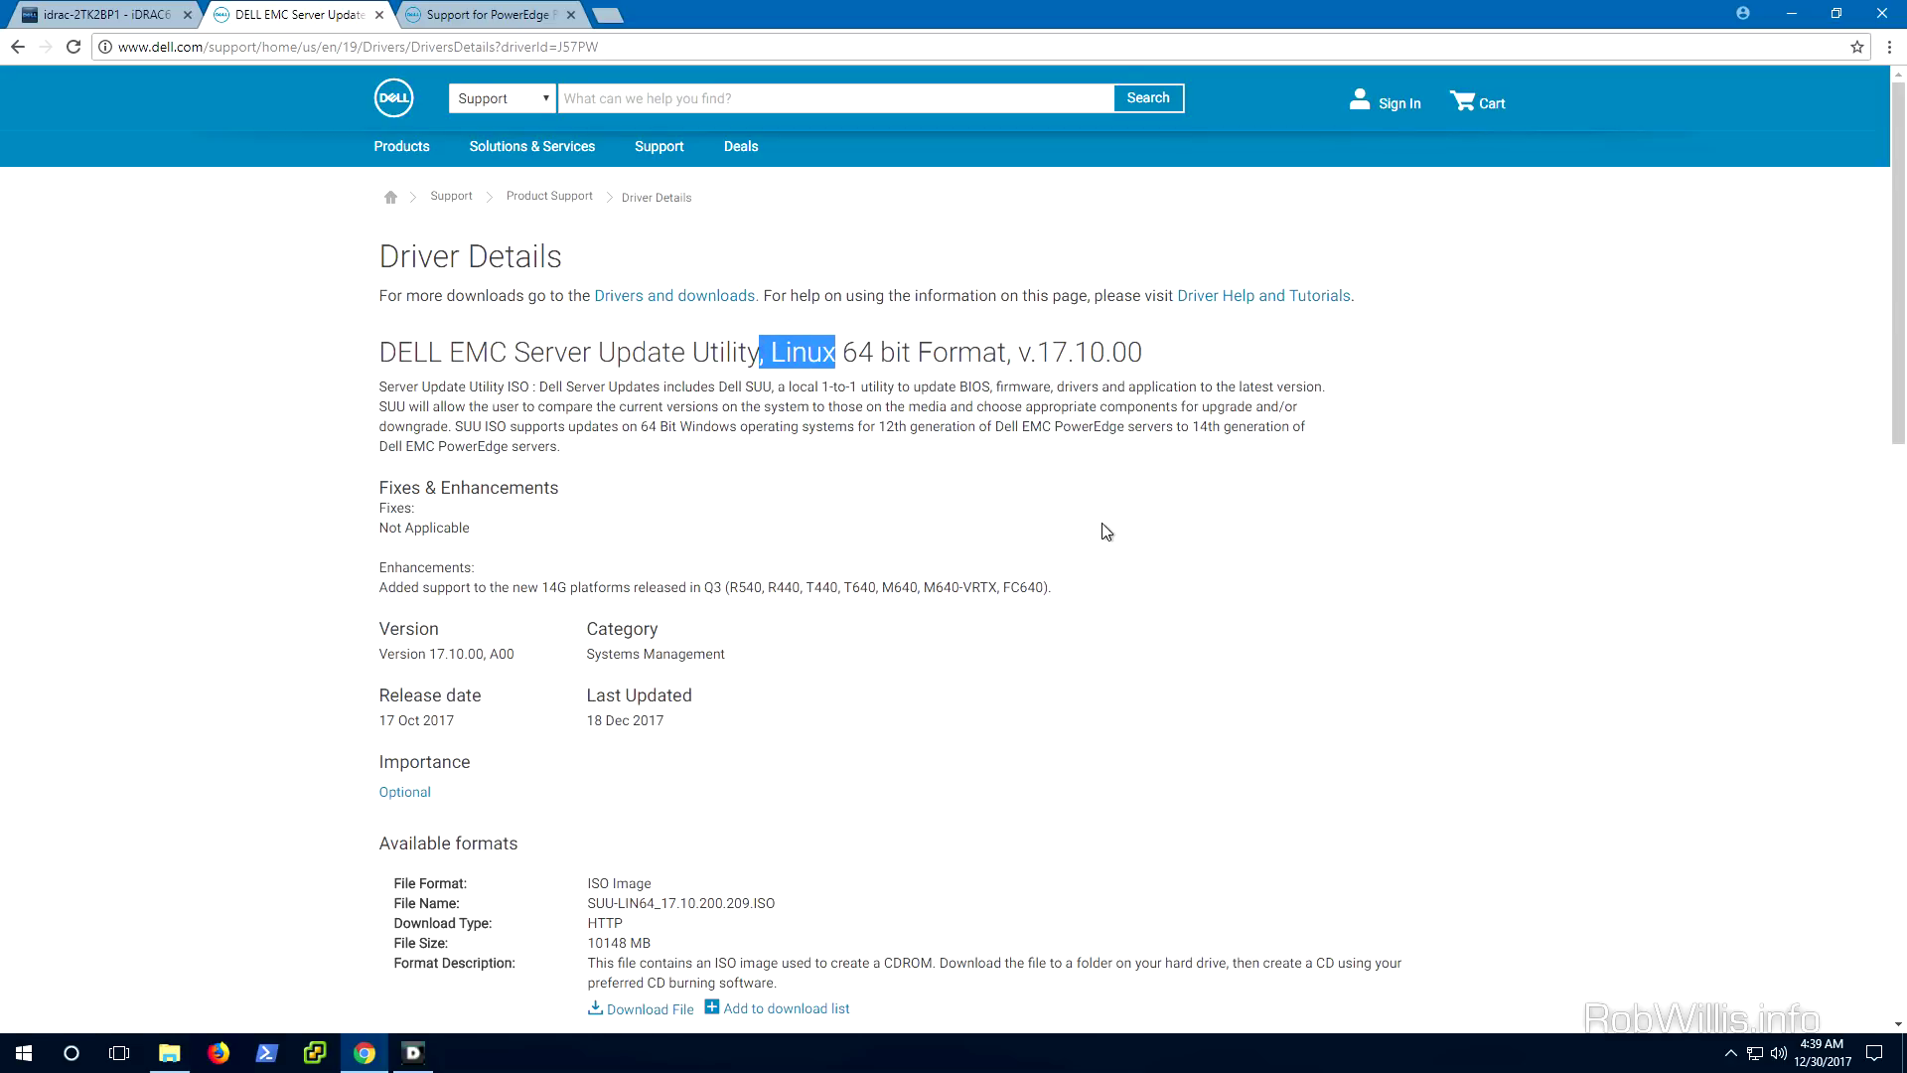
left_click(847, 764)
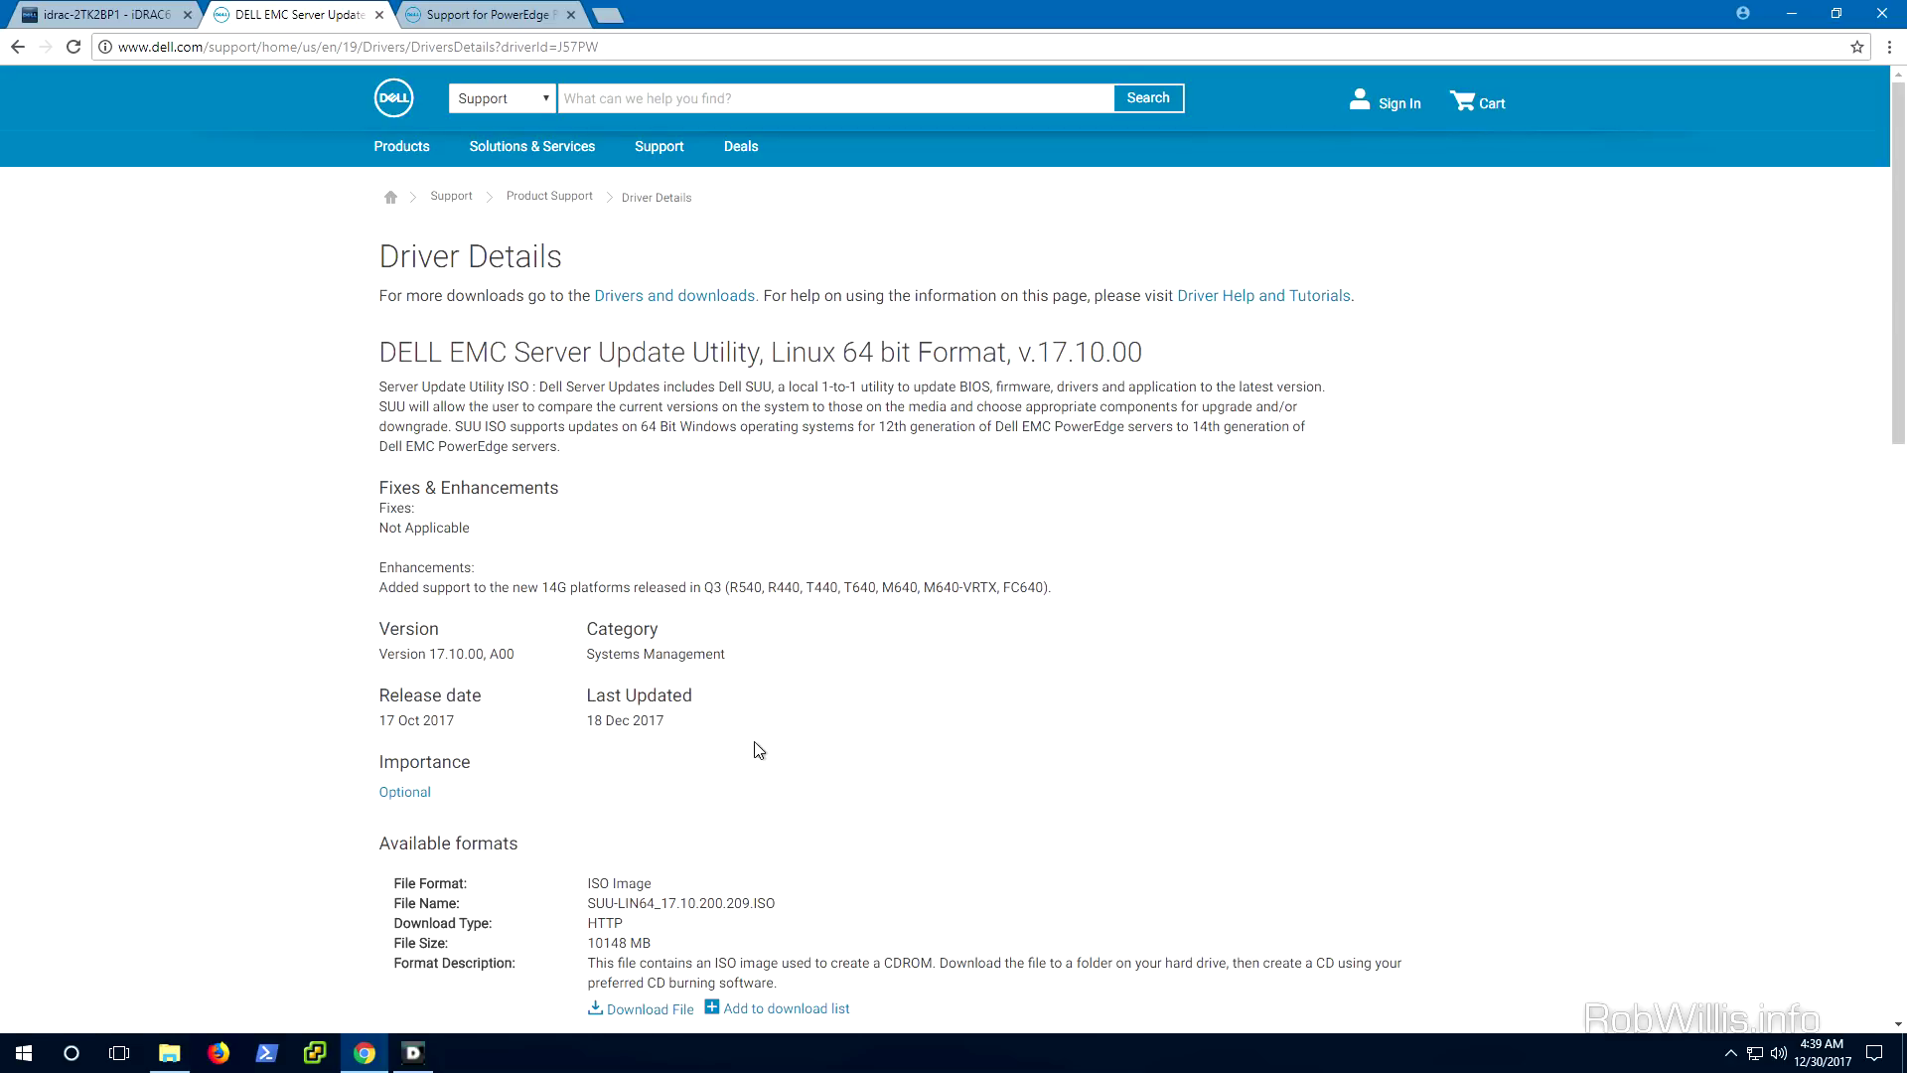
left_click_drag(659, 711, 627, 714)
left_click(1006, 794)
scroll(1260, 711, "down", 2)
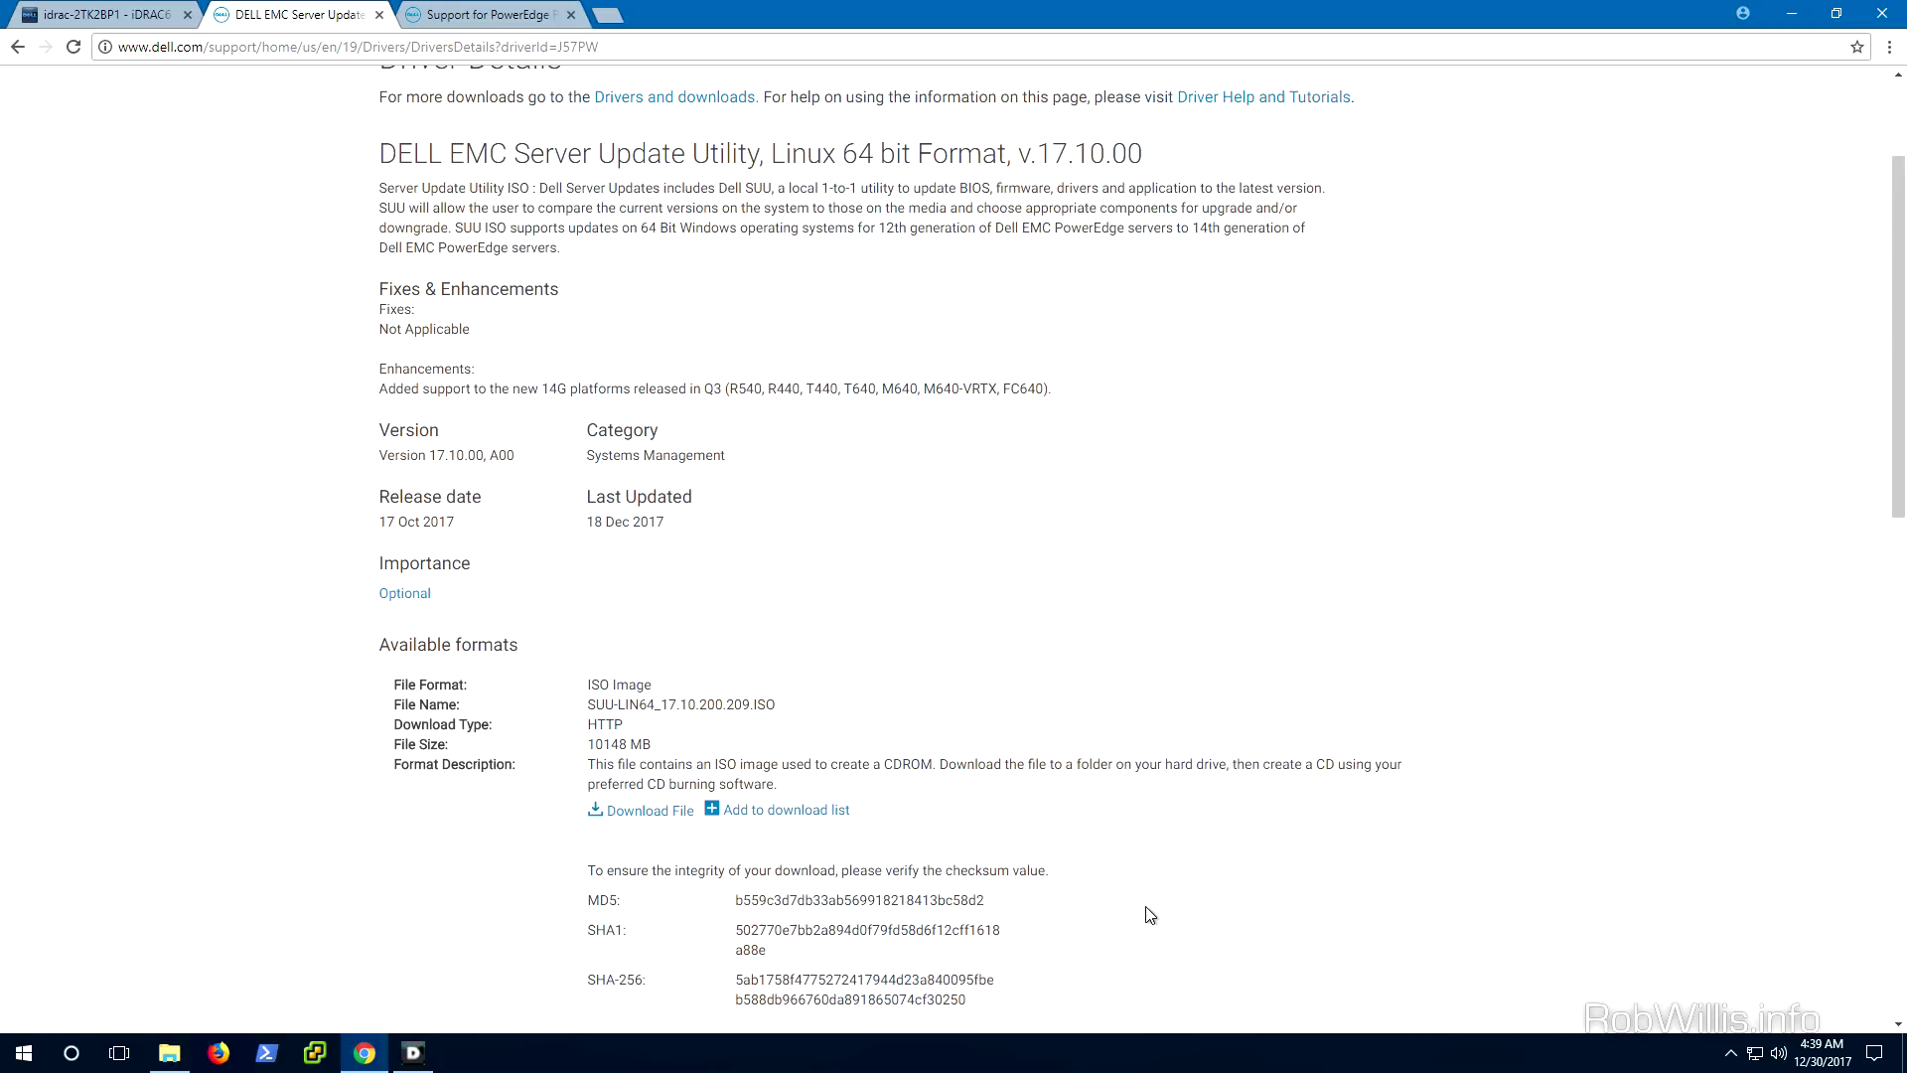
View the Dell Support Live Image Version 2.2 entry among the PowerEdge R610 drivers and downloads.
left_click(462, 21)
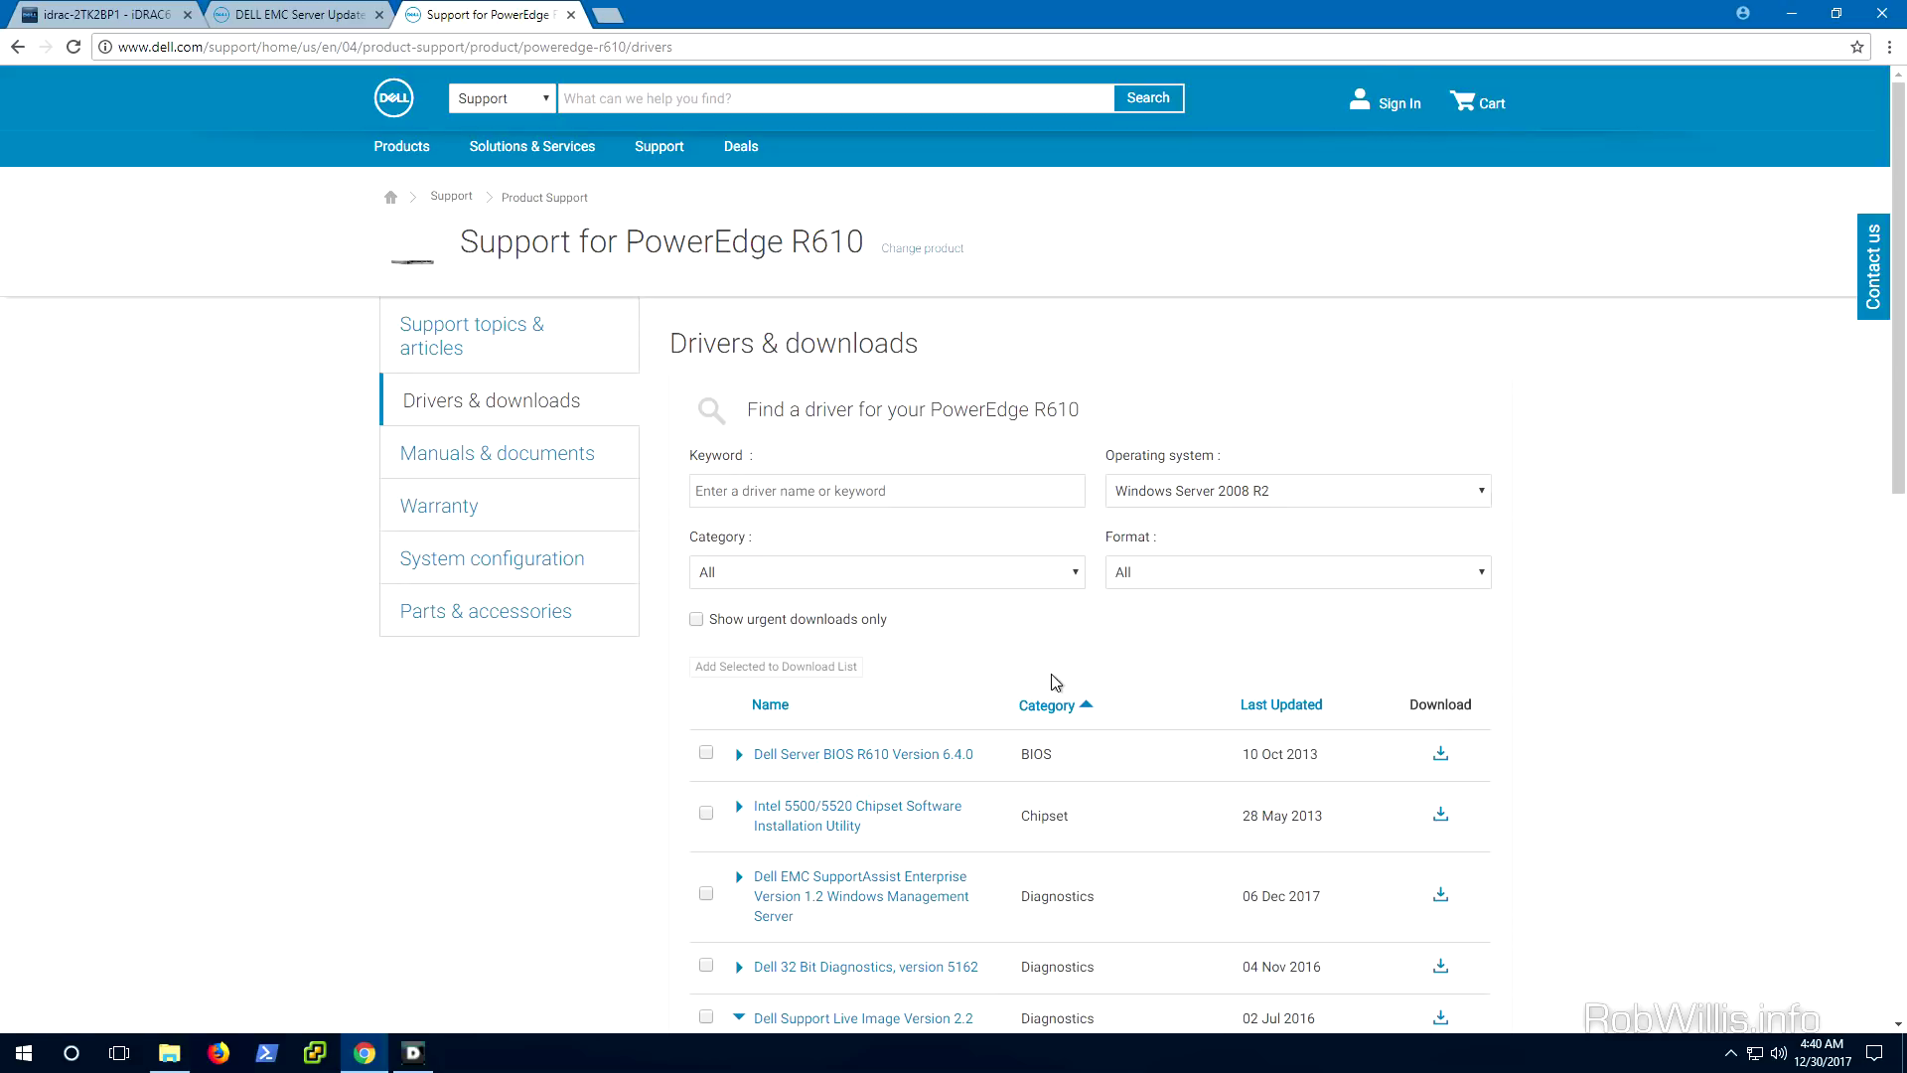
scroll(1053, 682, "down", 2)
scroll(1051, 681, "down", 2)
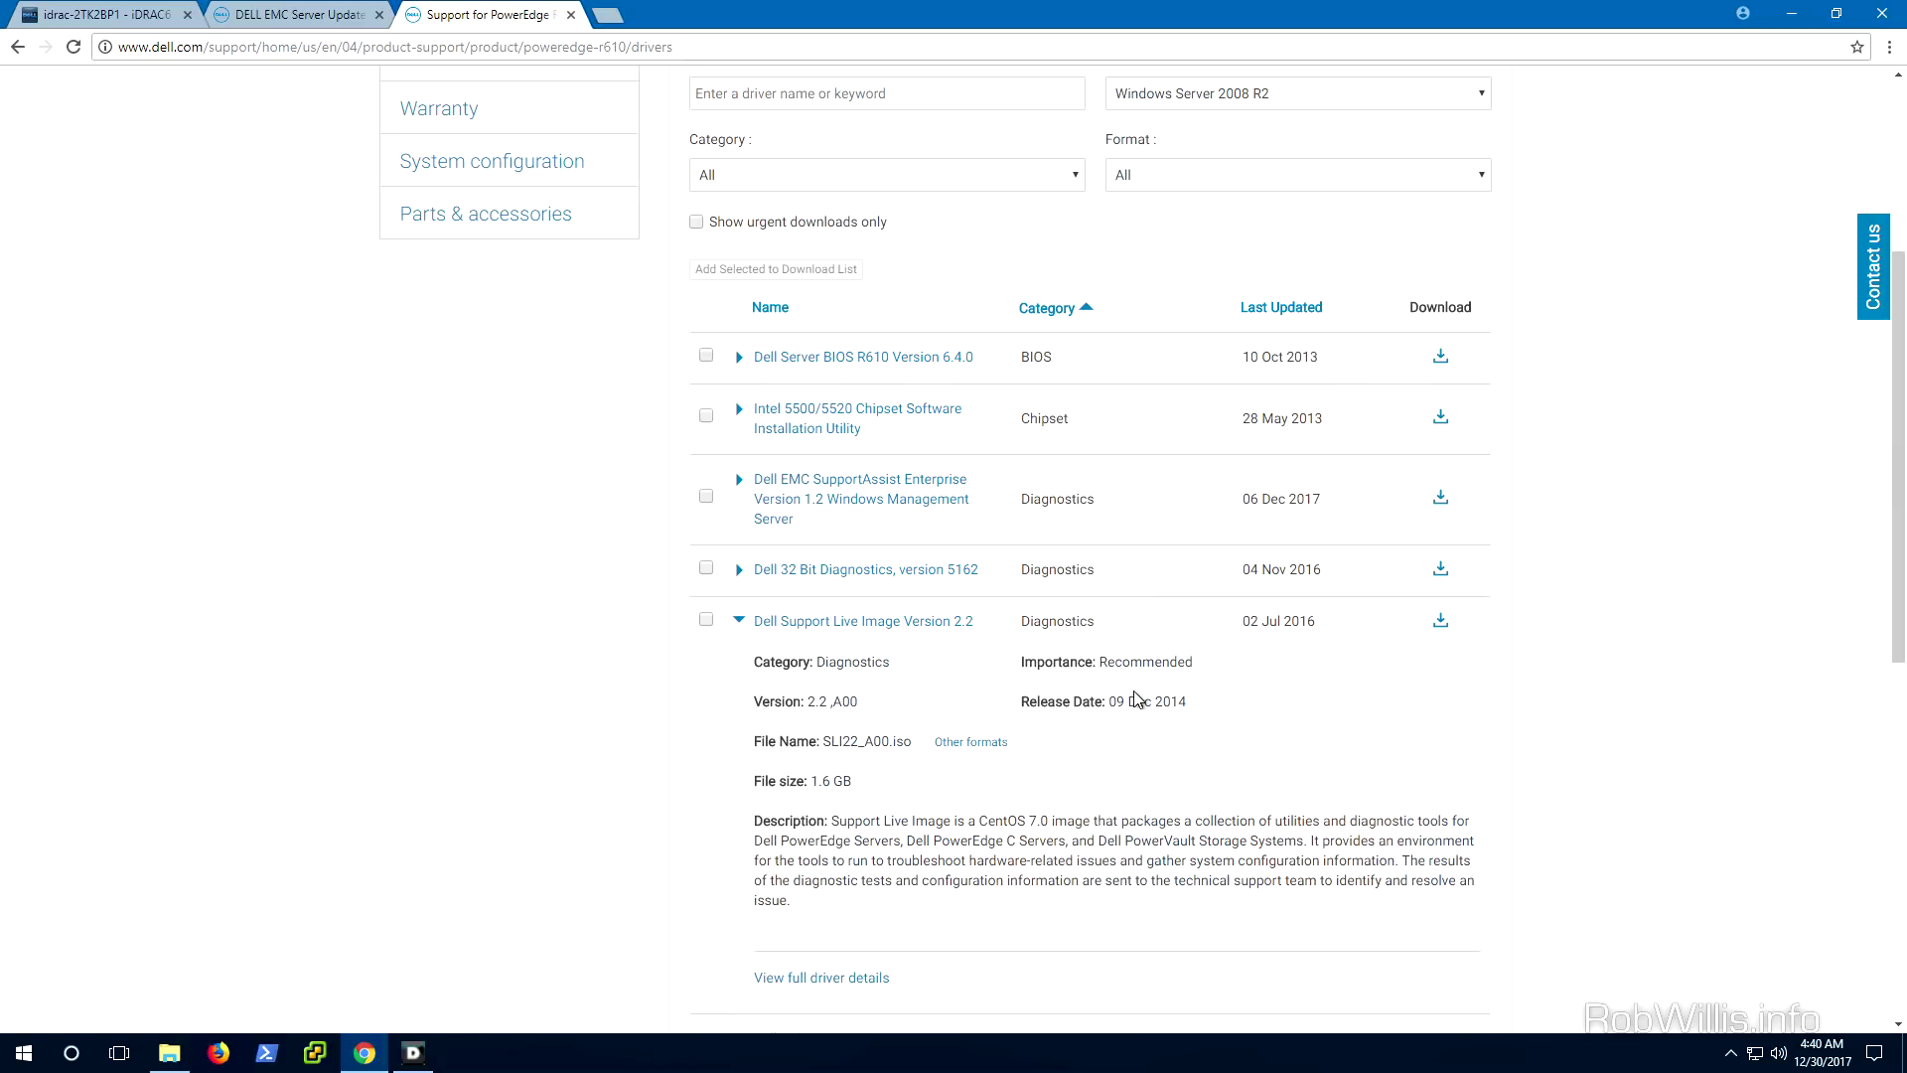
left_click(1791, 14)
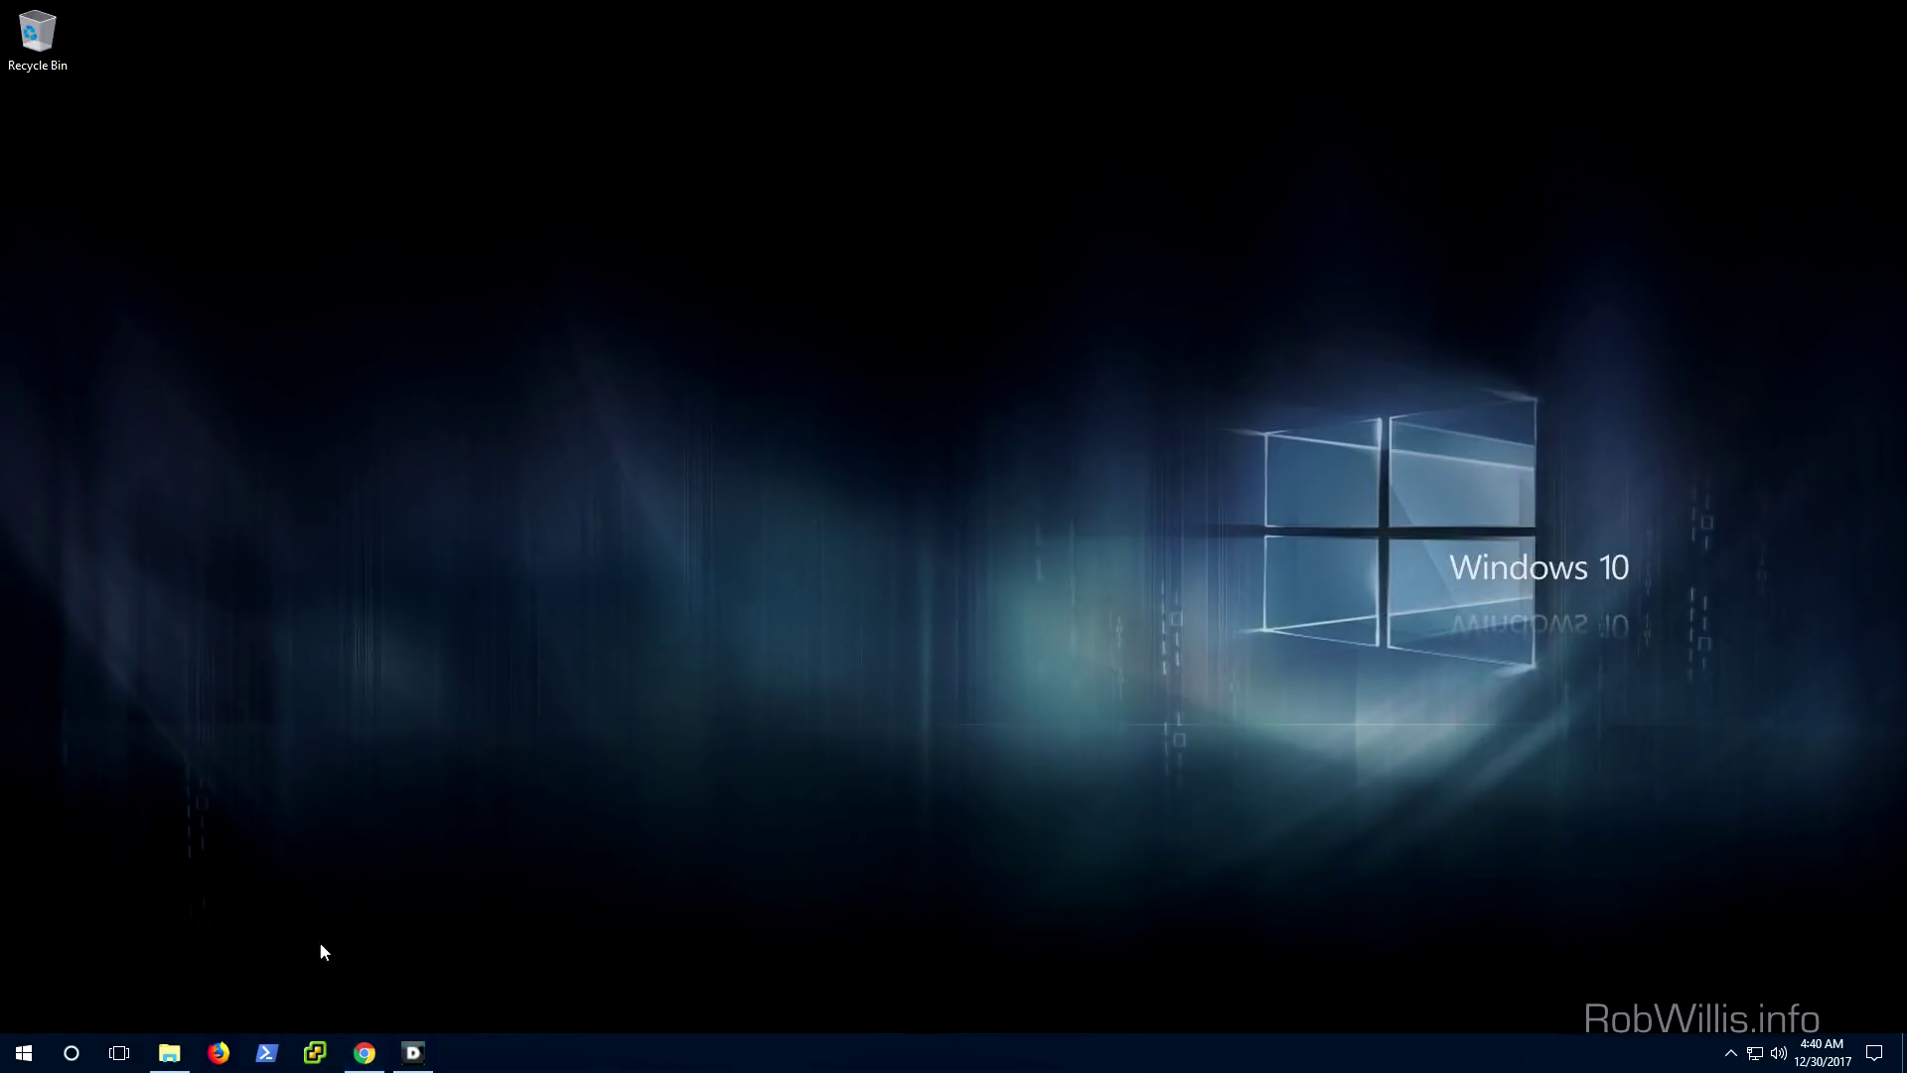
Launch rufus-2.18.exe from the Downloads folder and allow it to make changes to the device.
key("alt+Tab")
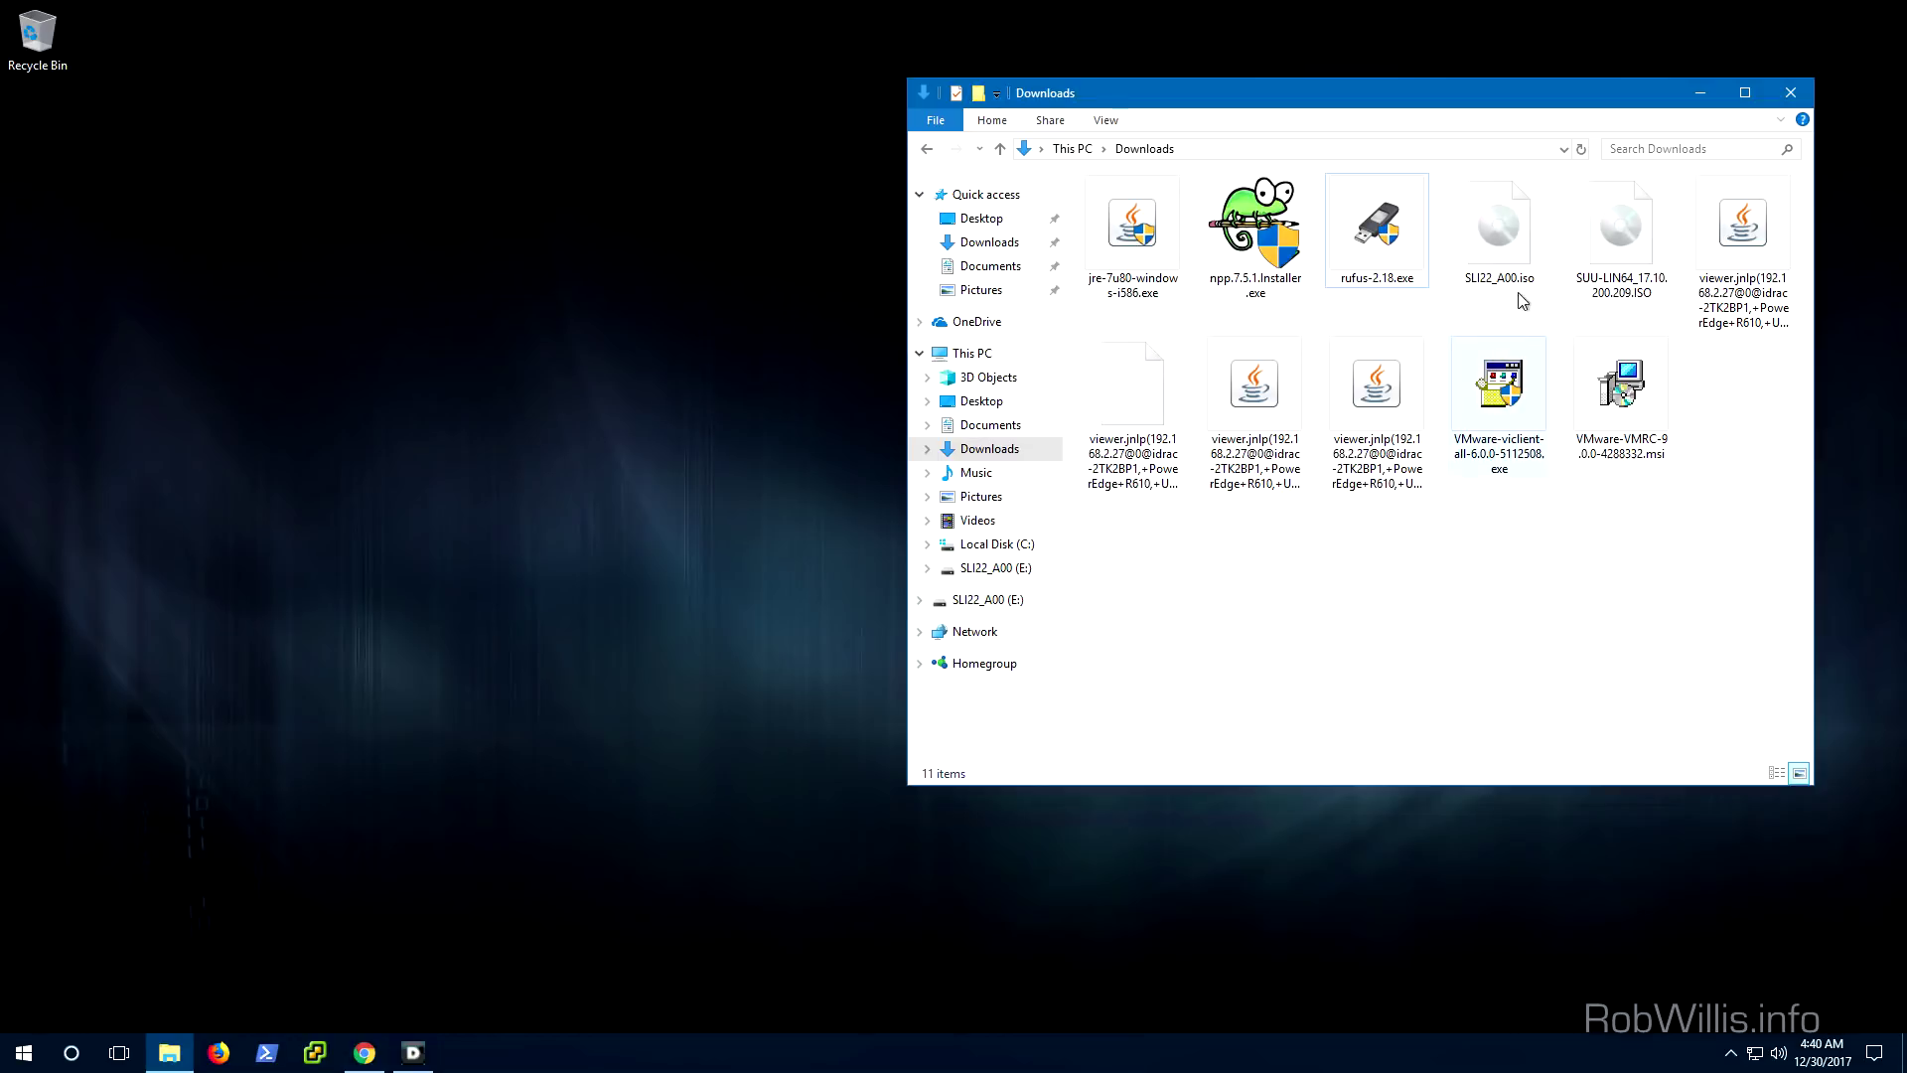
left_click(1525, 241)
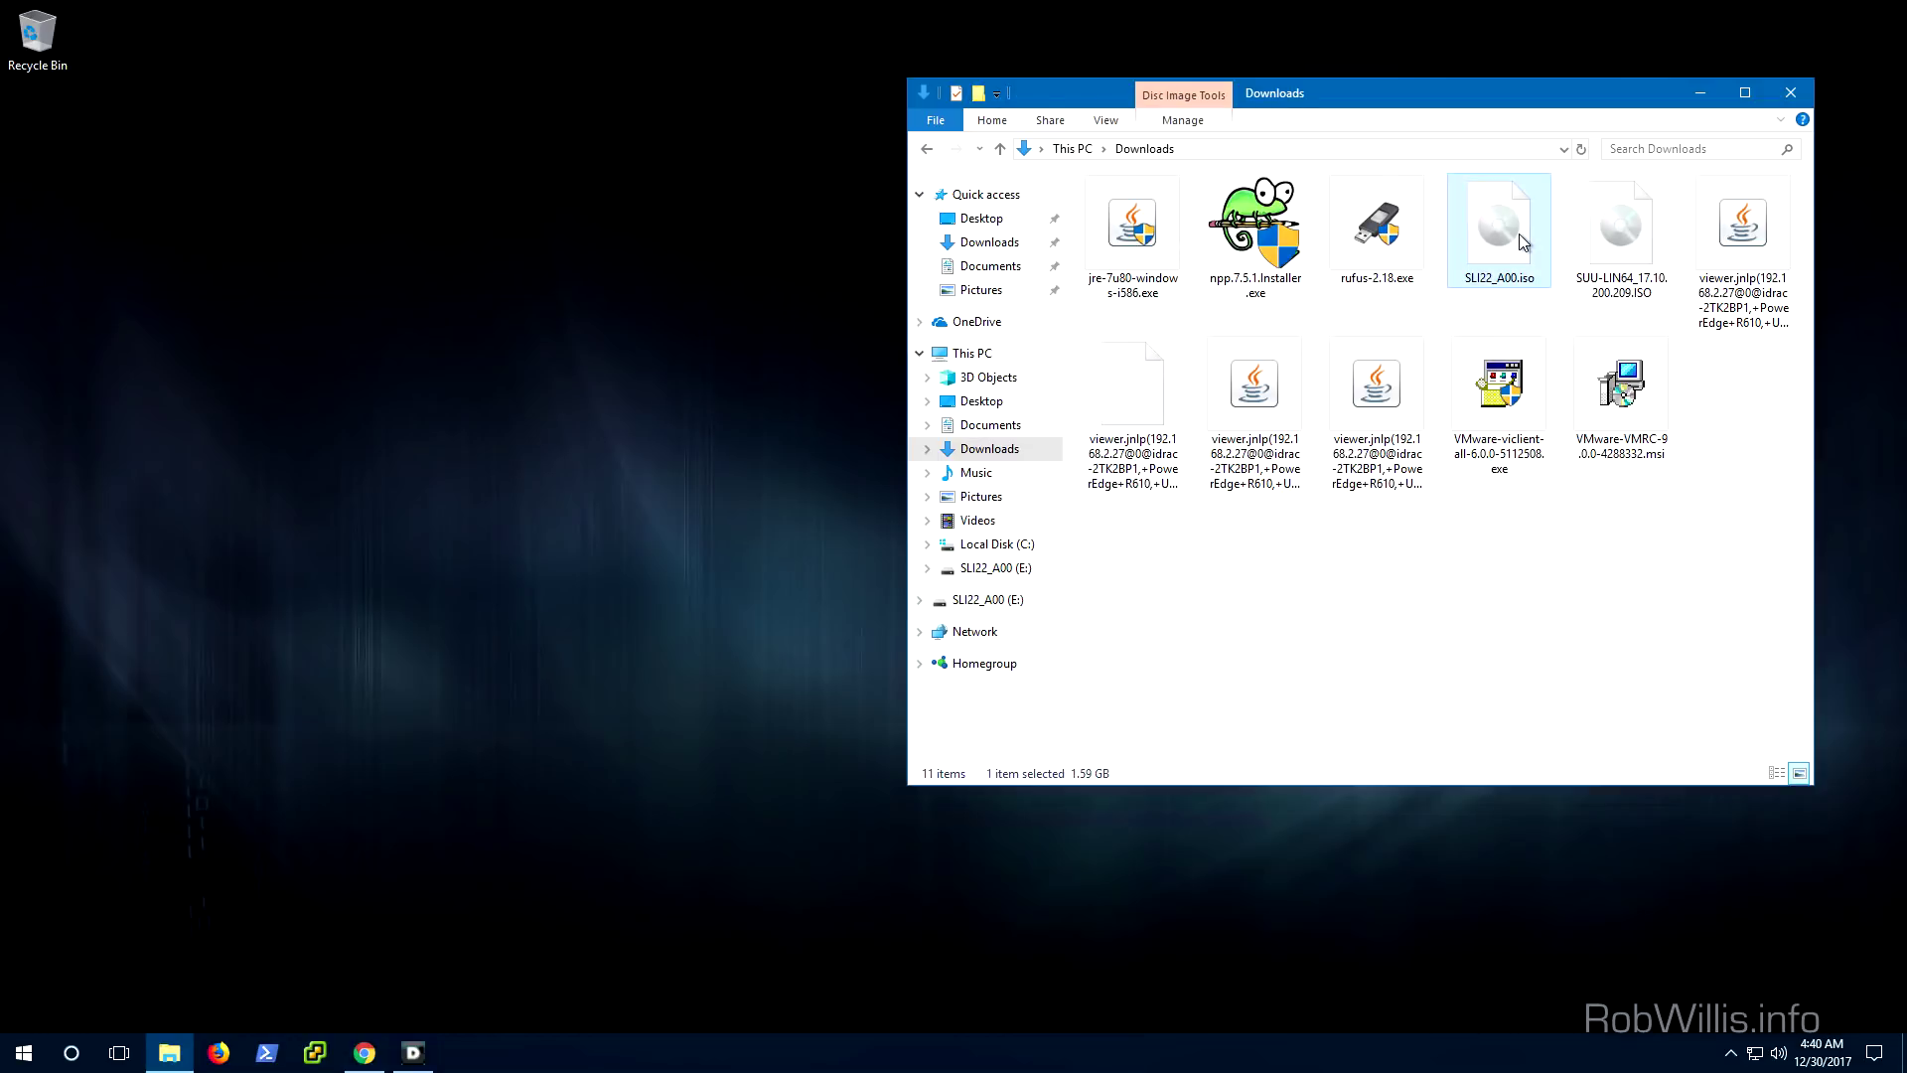
left_click(1624, 231)
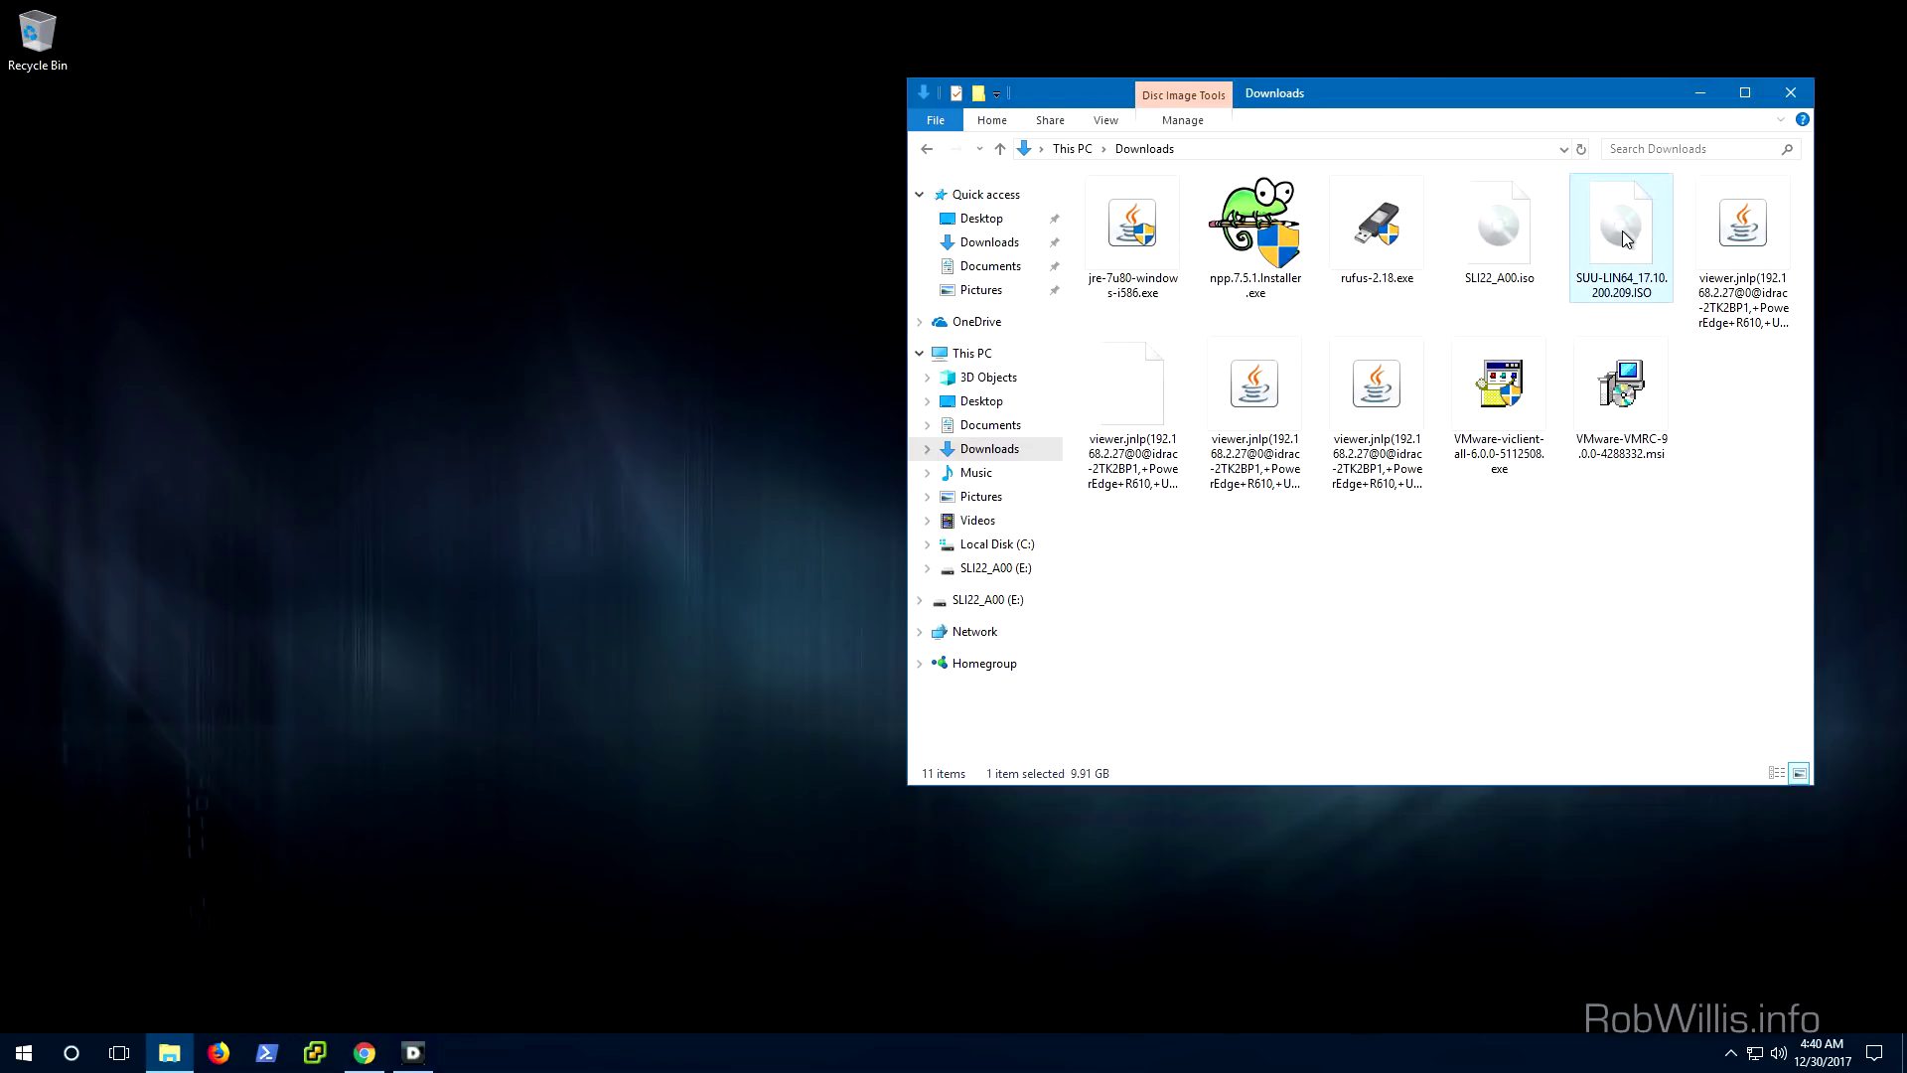
double_click(1373, 253)
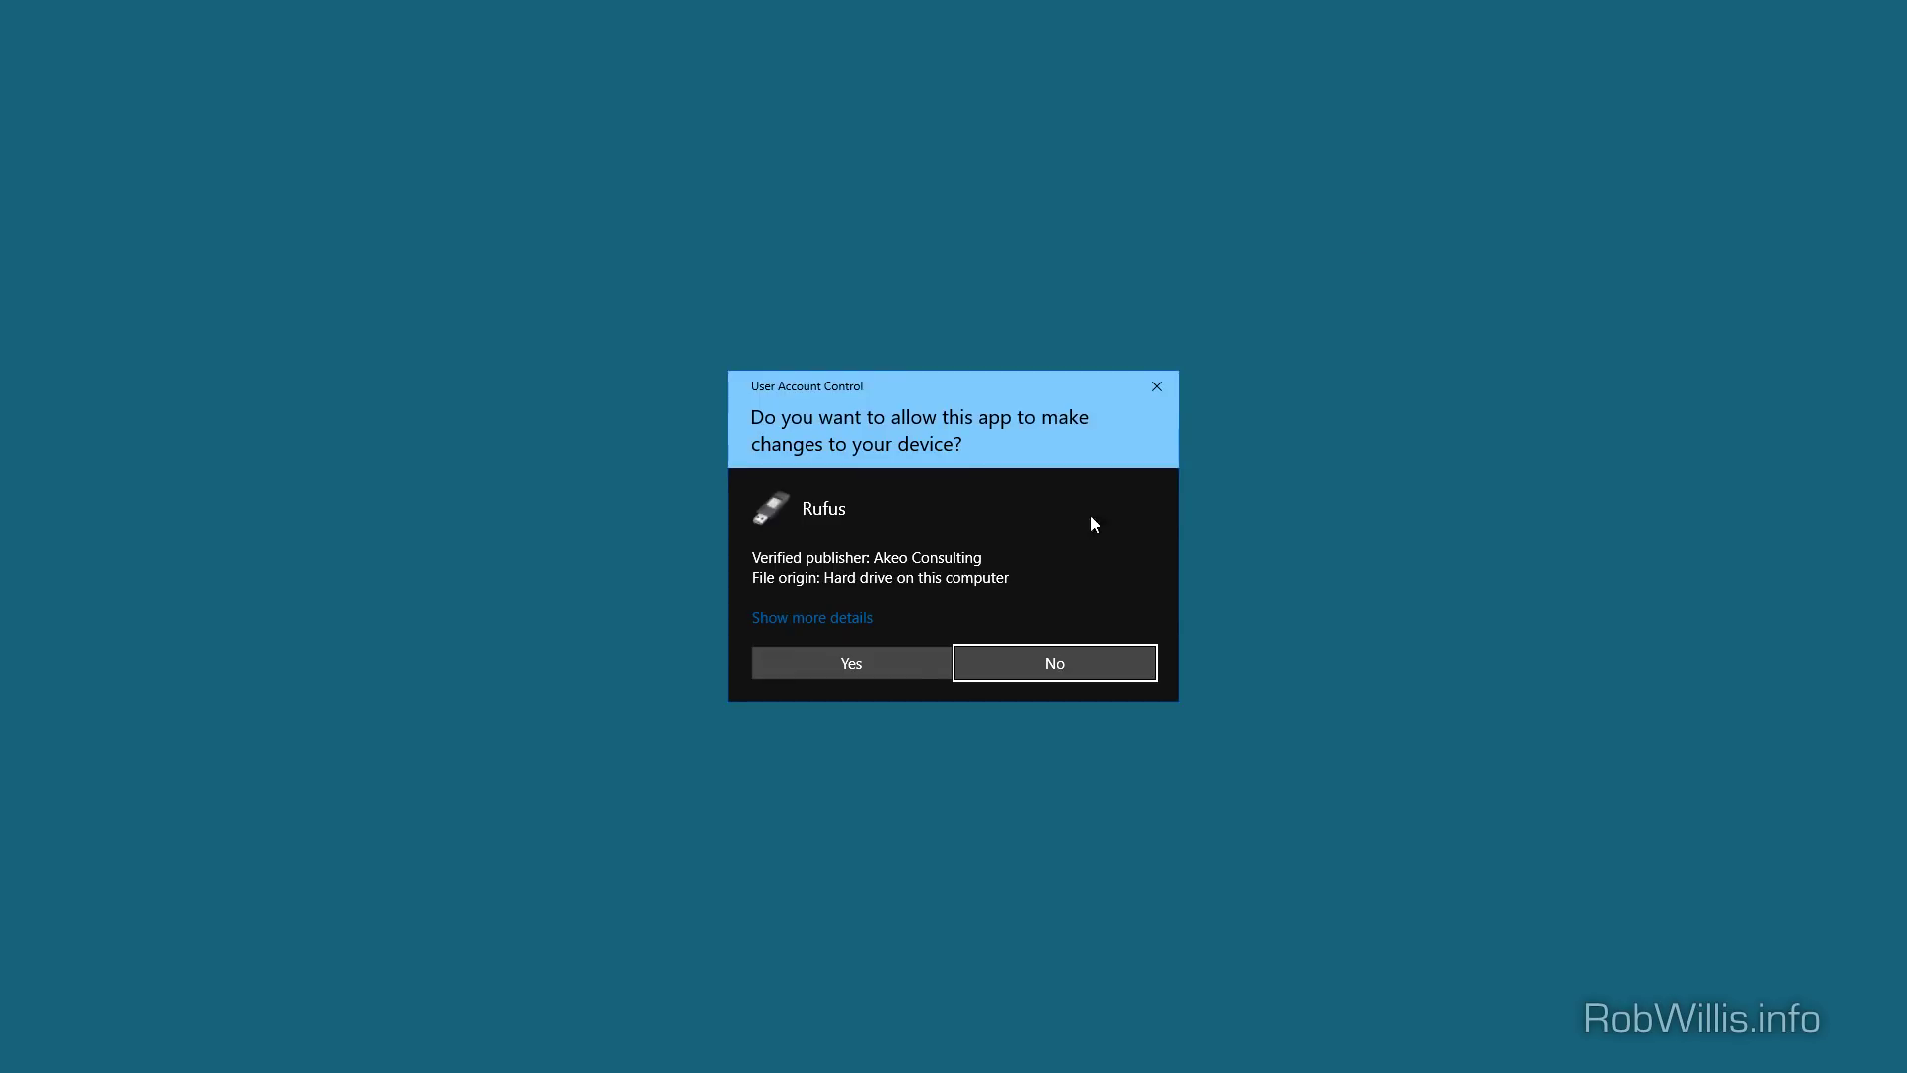
left_click(852, 664)
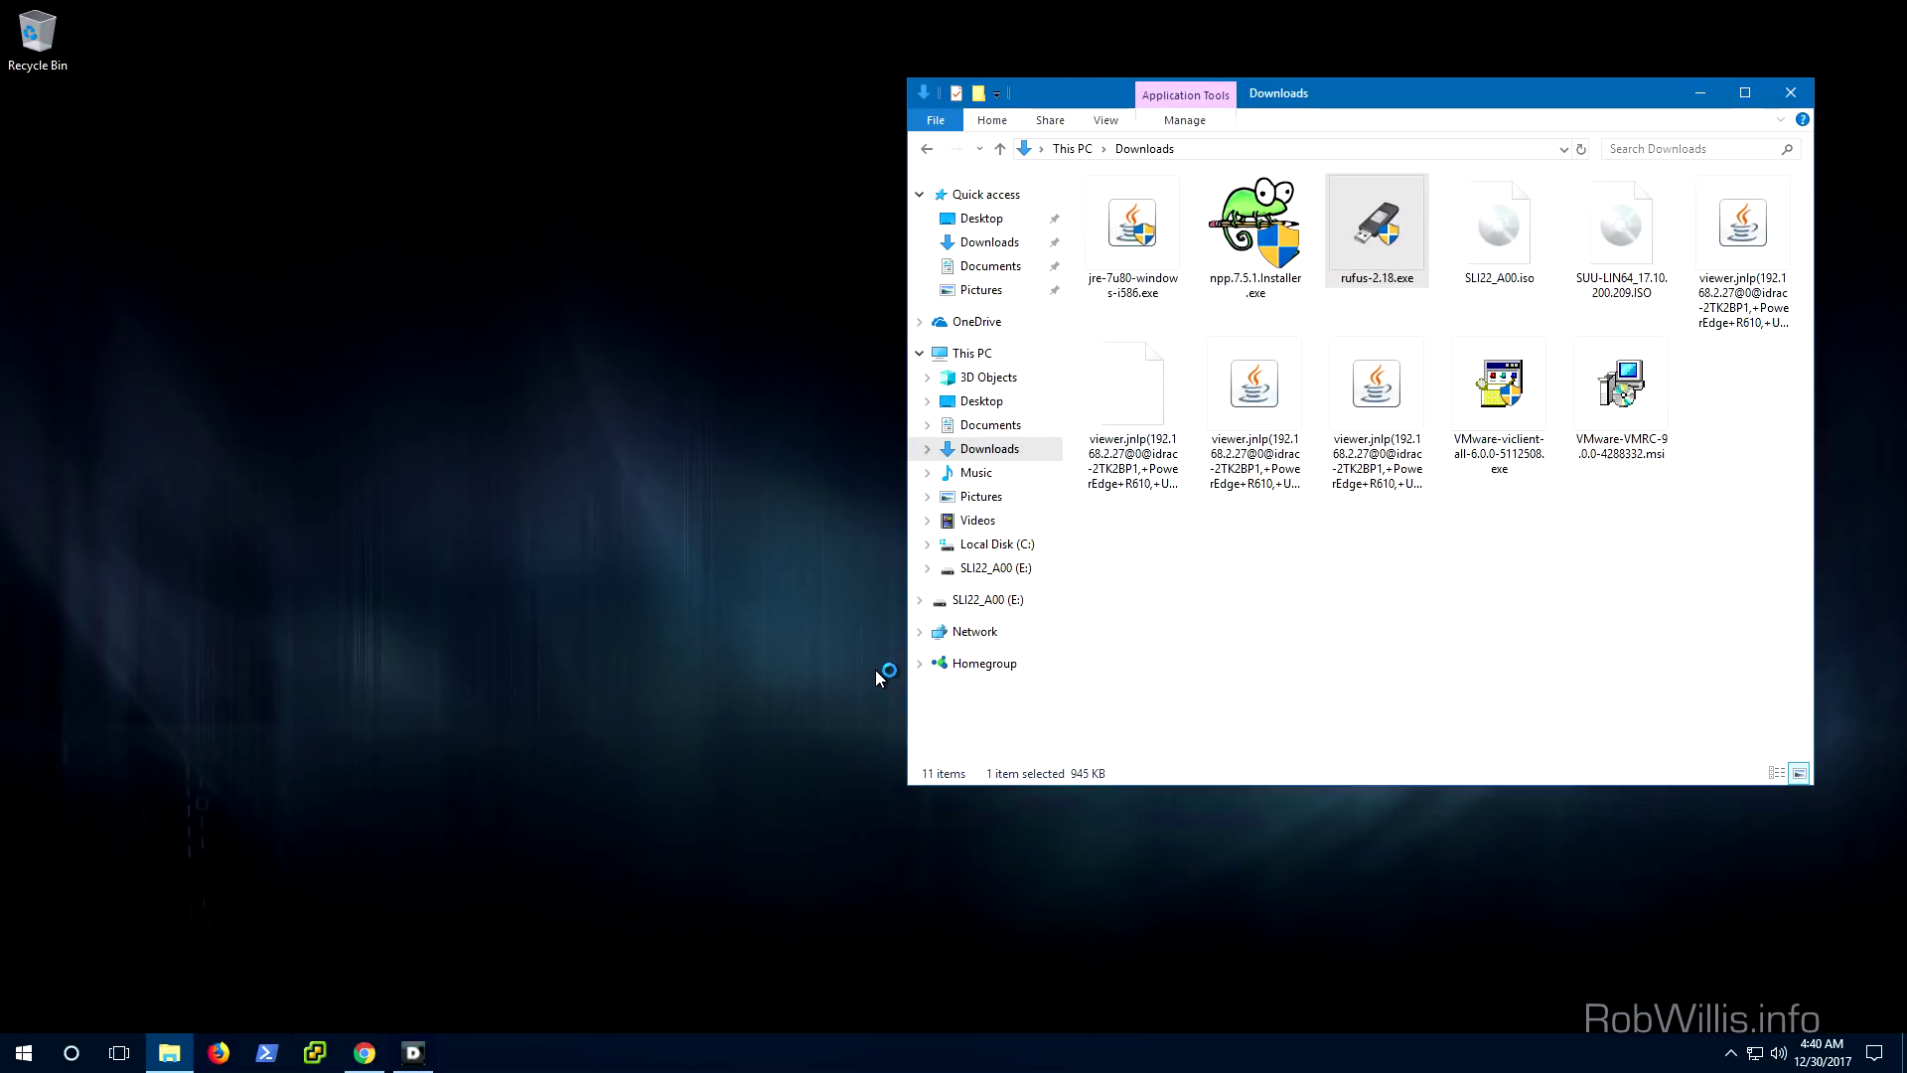
left_click(1698, 102)
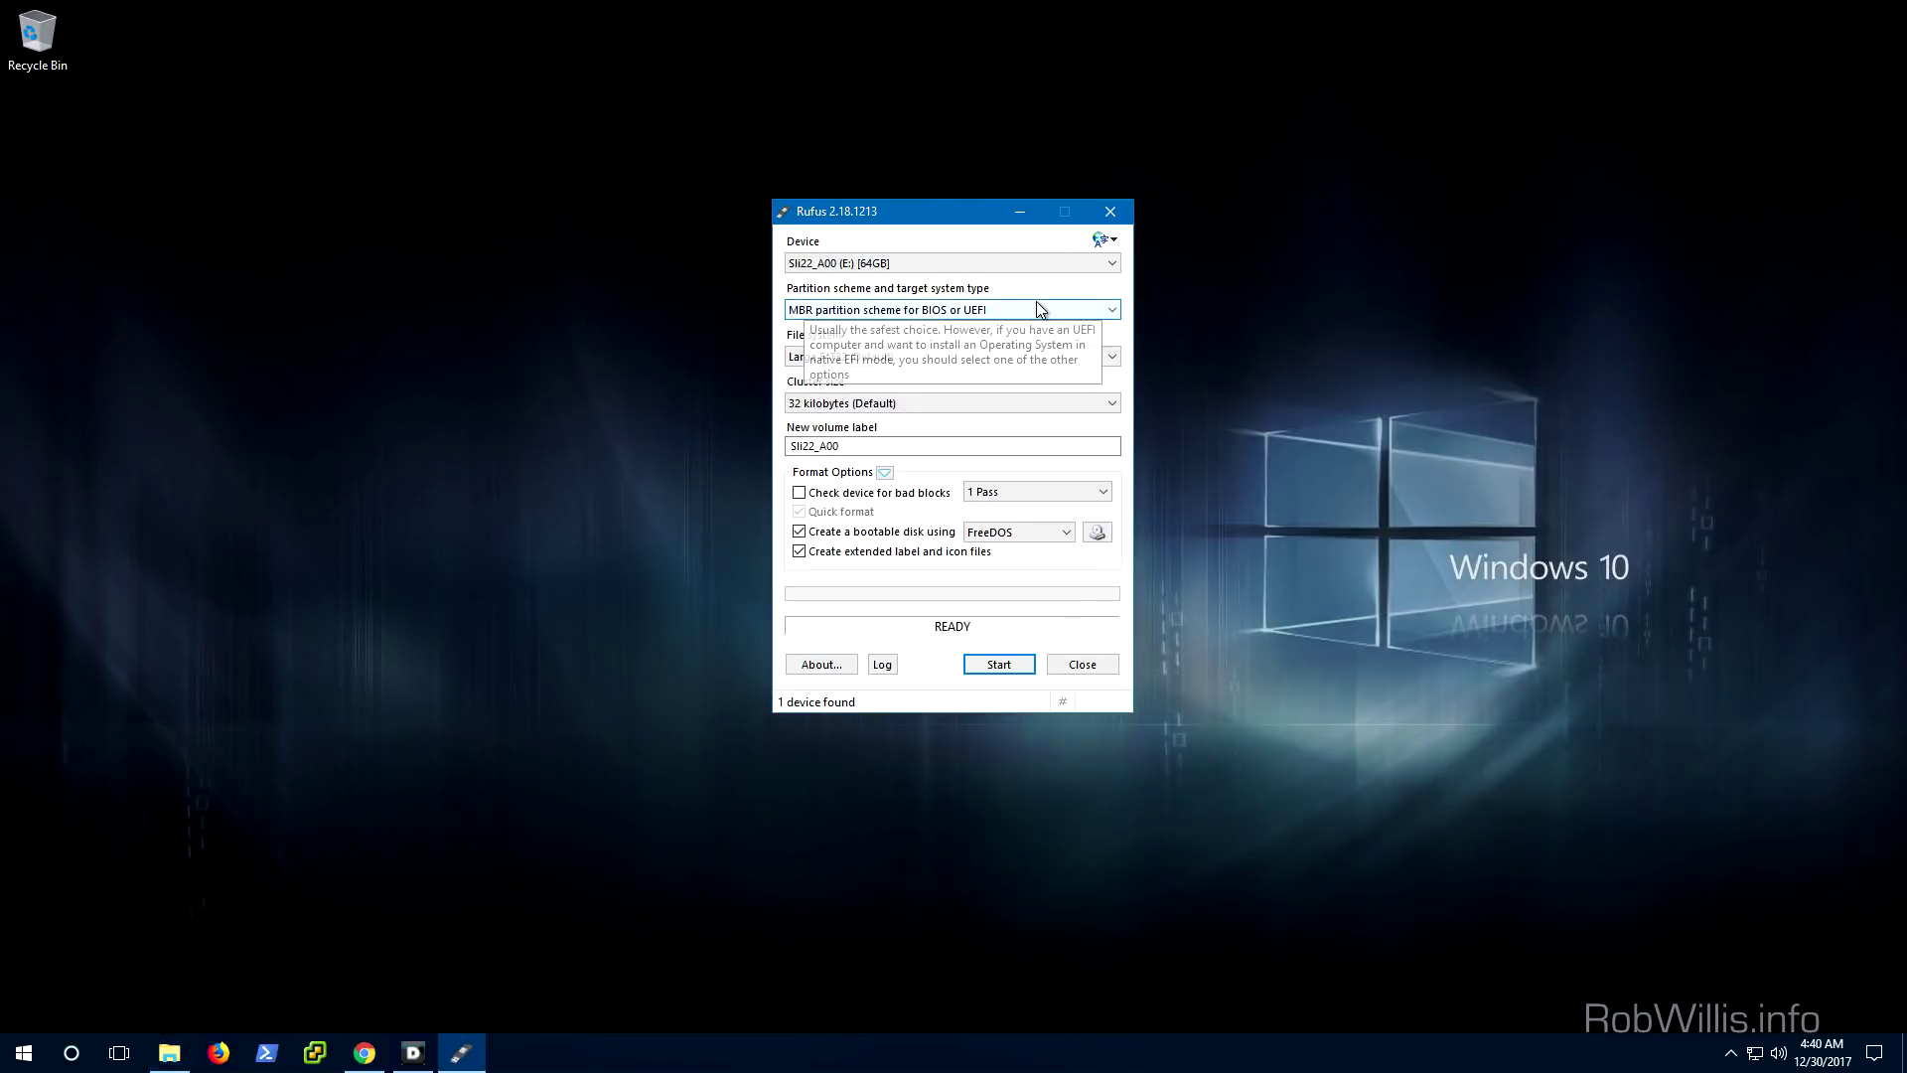
Keep the 64GB USB drive (E:) as the Rufus target and load SLI22_A00.iso from Downloads as the bootable image.
left_click(1000, 259)
left_click(1000, 259)
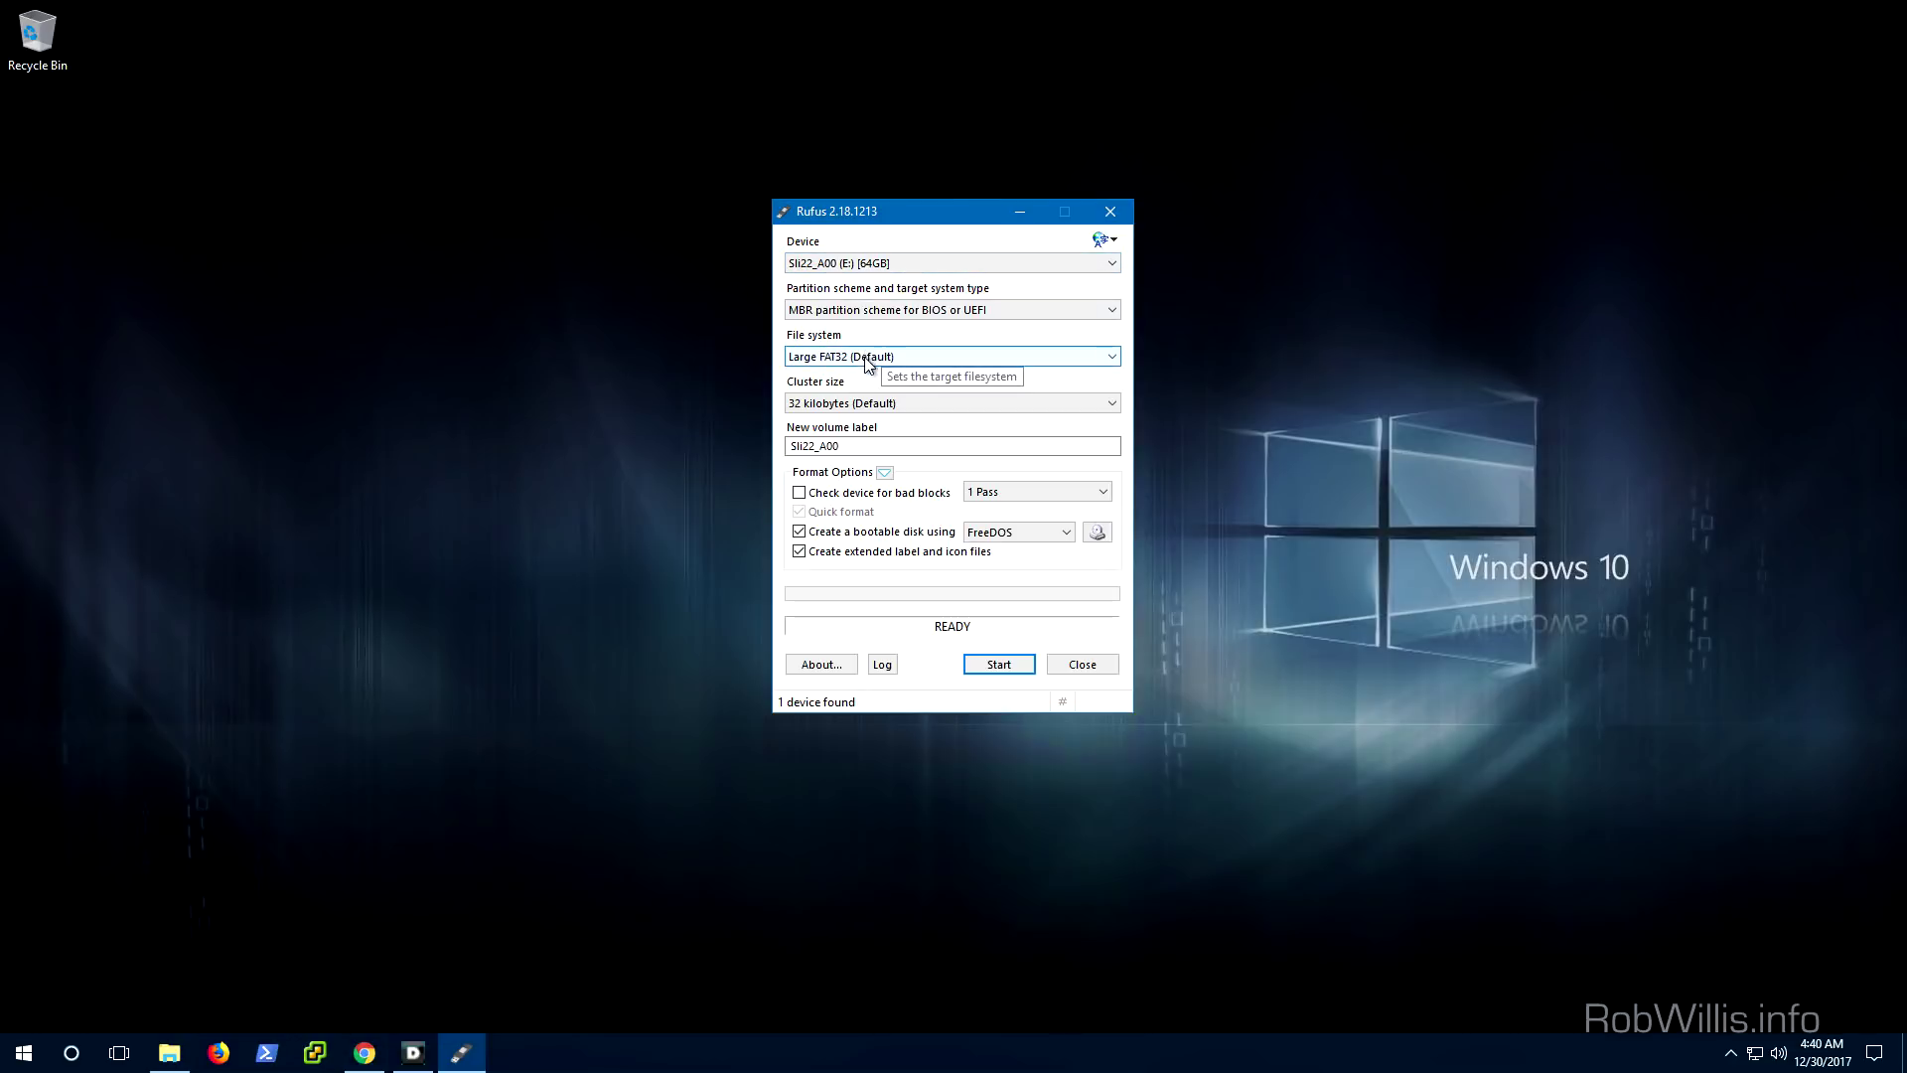
left_click(1097, 534)
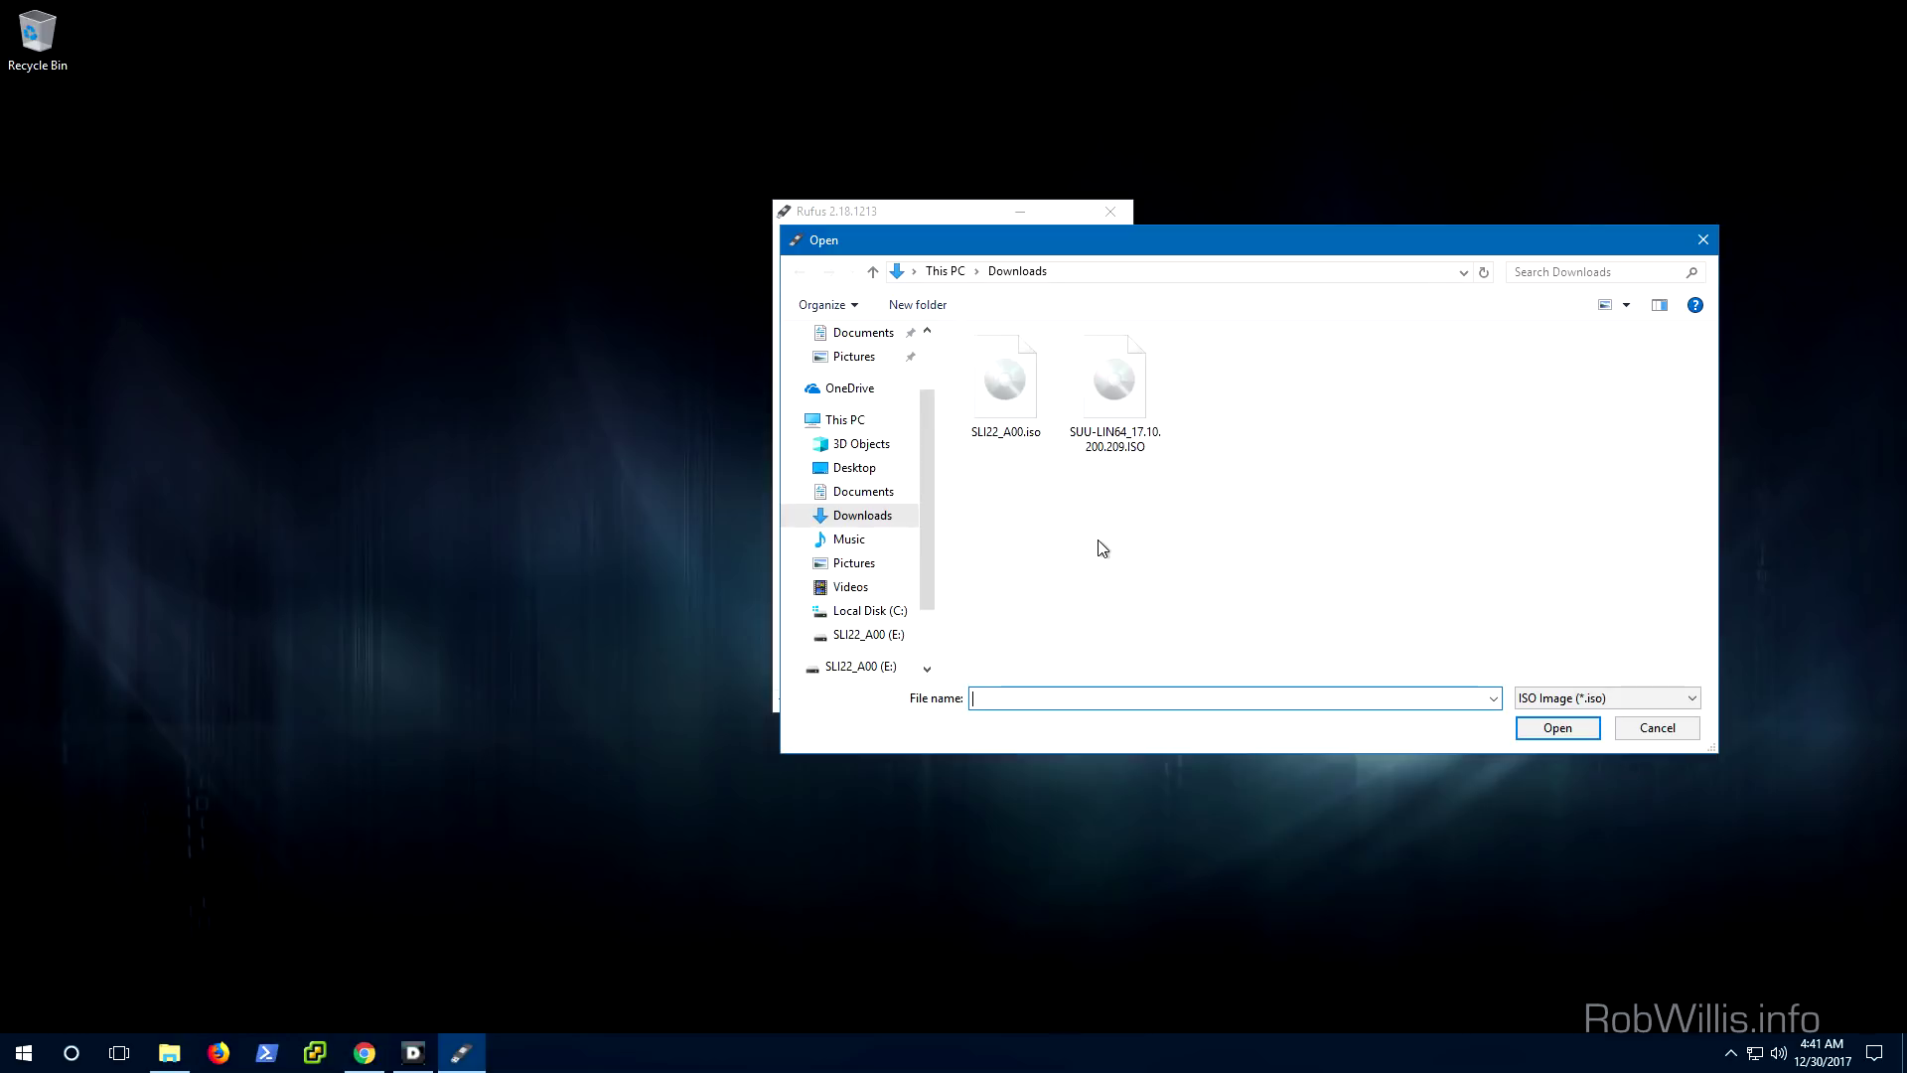
left_click(1003, 368)
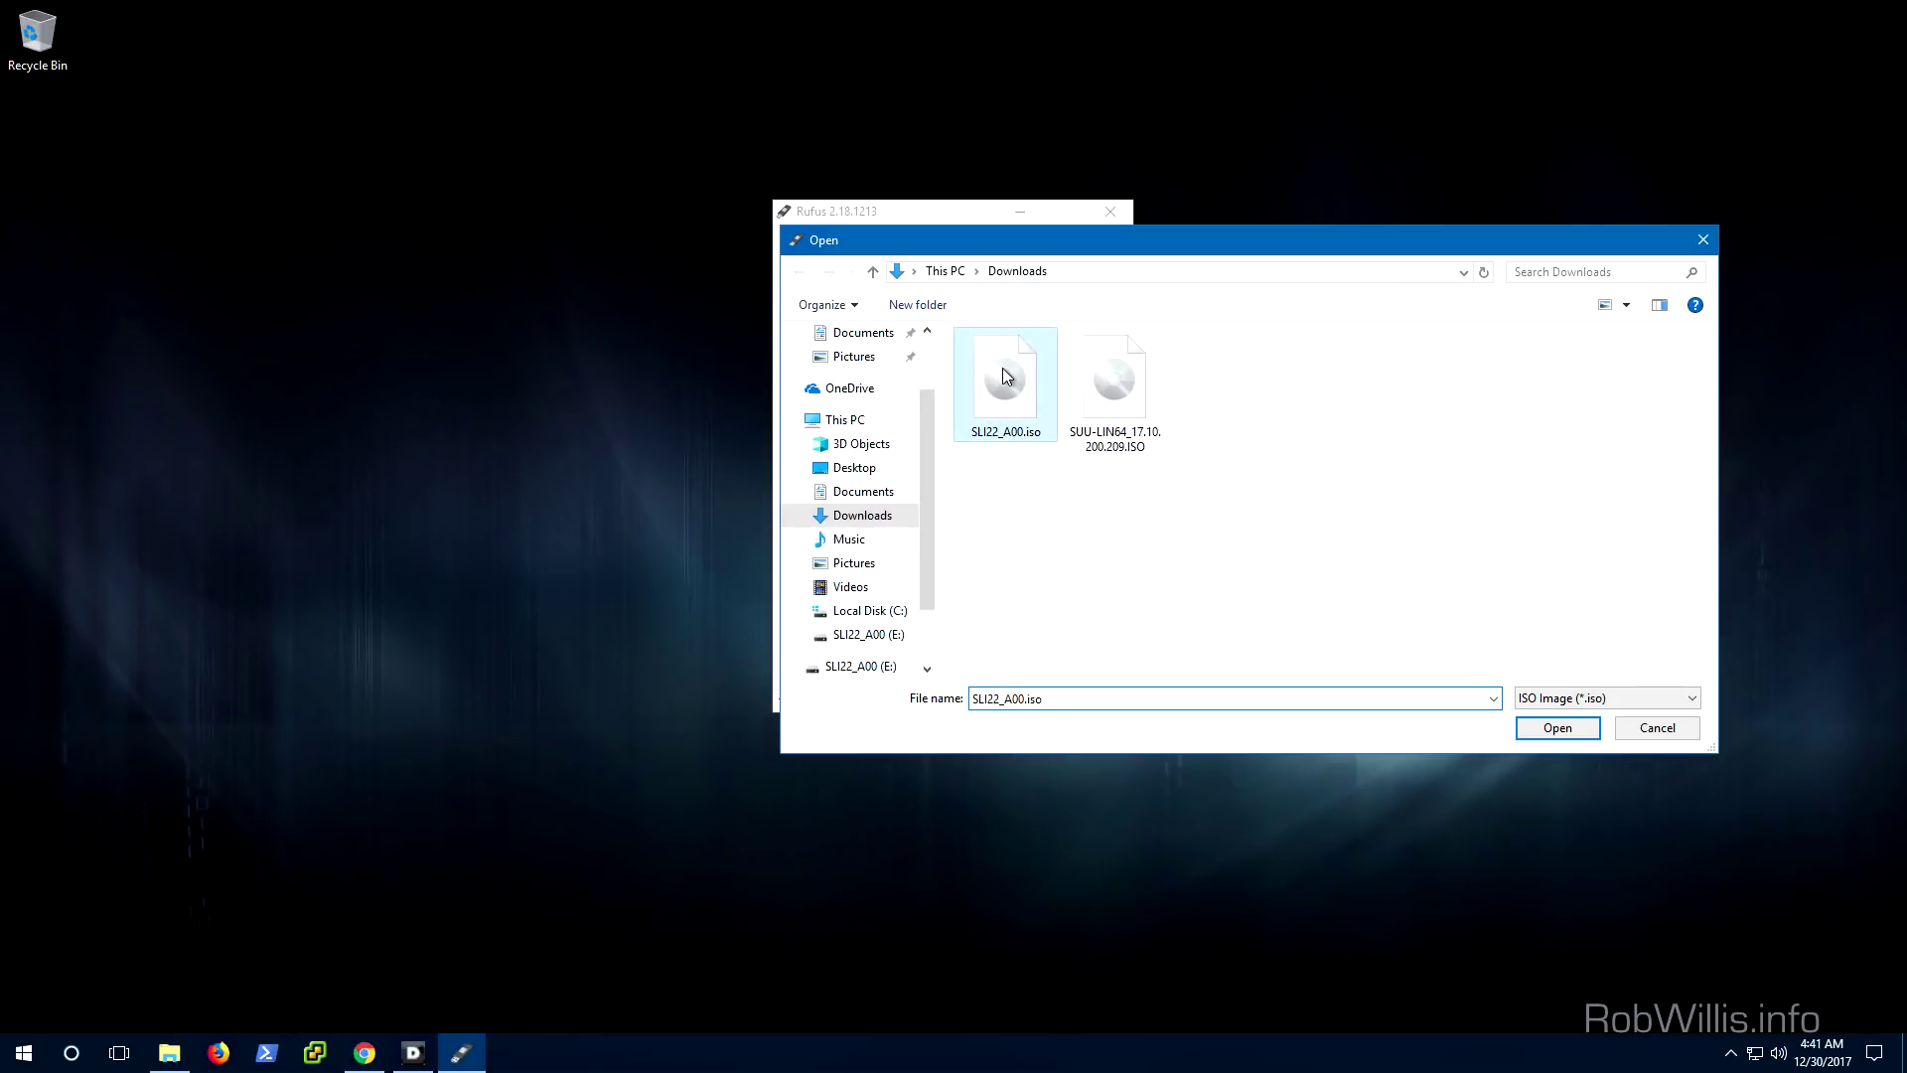
left_click(1577, 736)
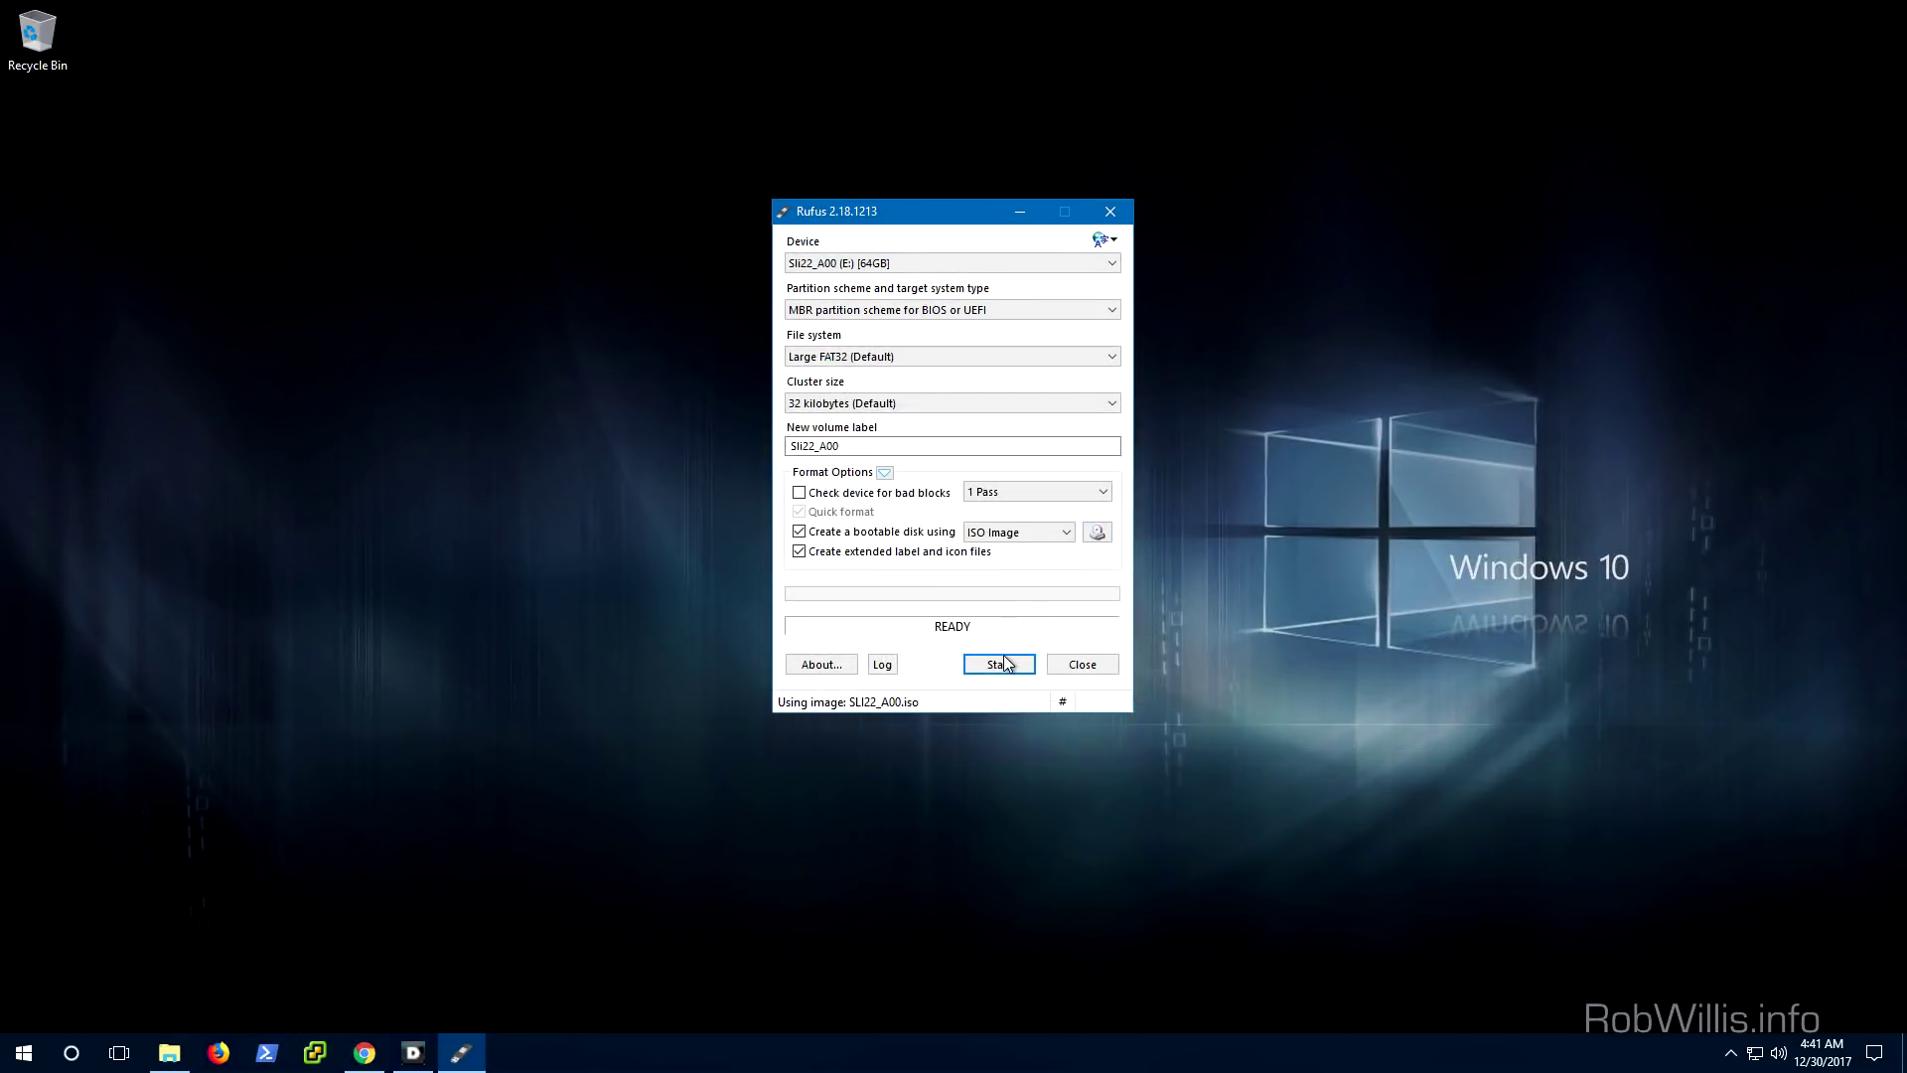
Write the image to the USB drive in ISO Image mode, accepting the data erasure, and close Rufus.
left_click(1002, 663)
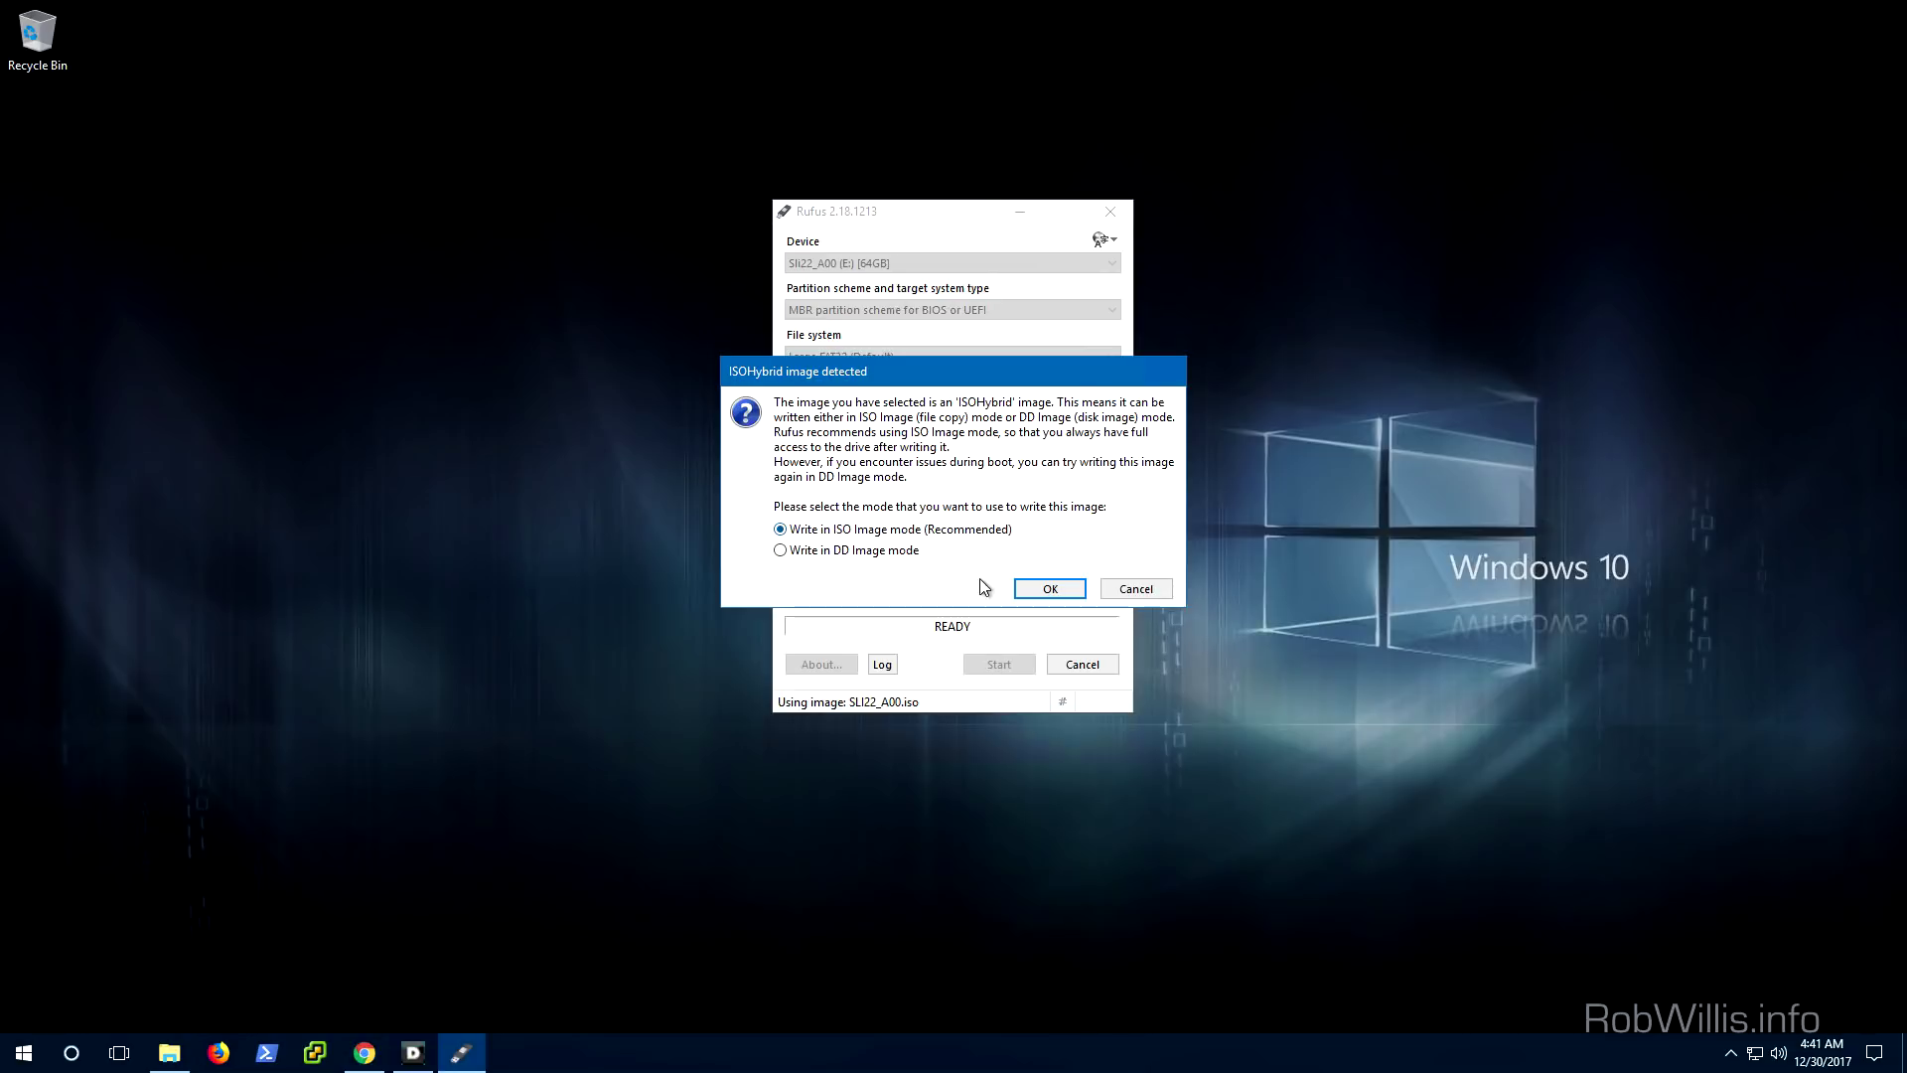
left_click(1024, 591)
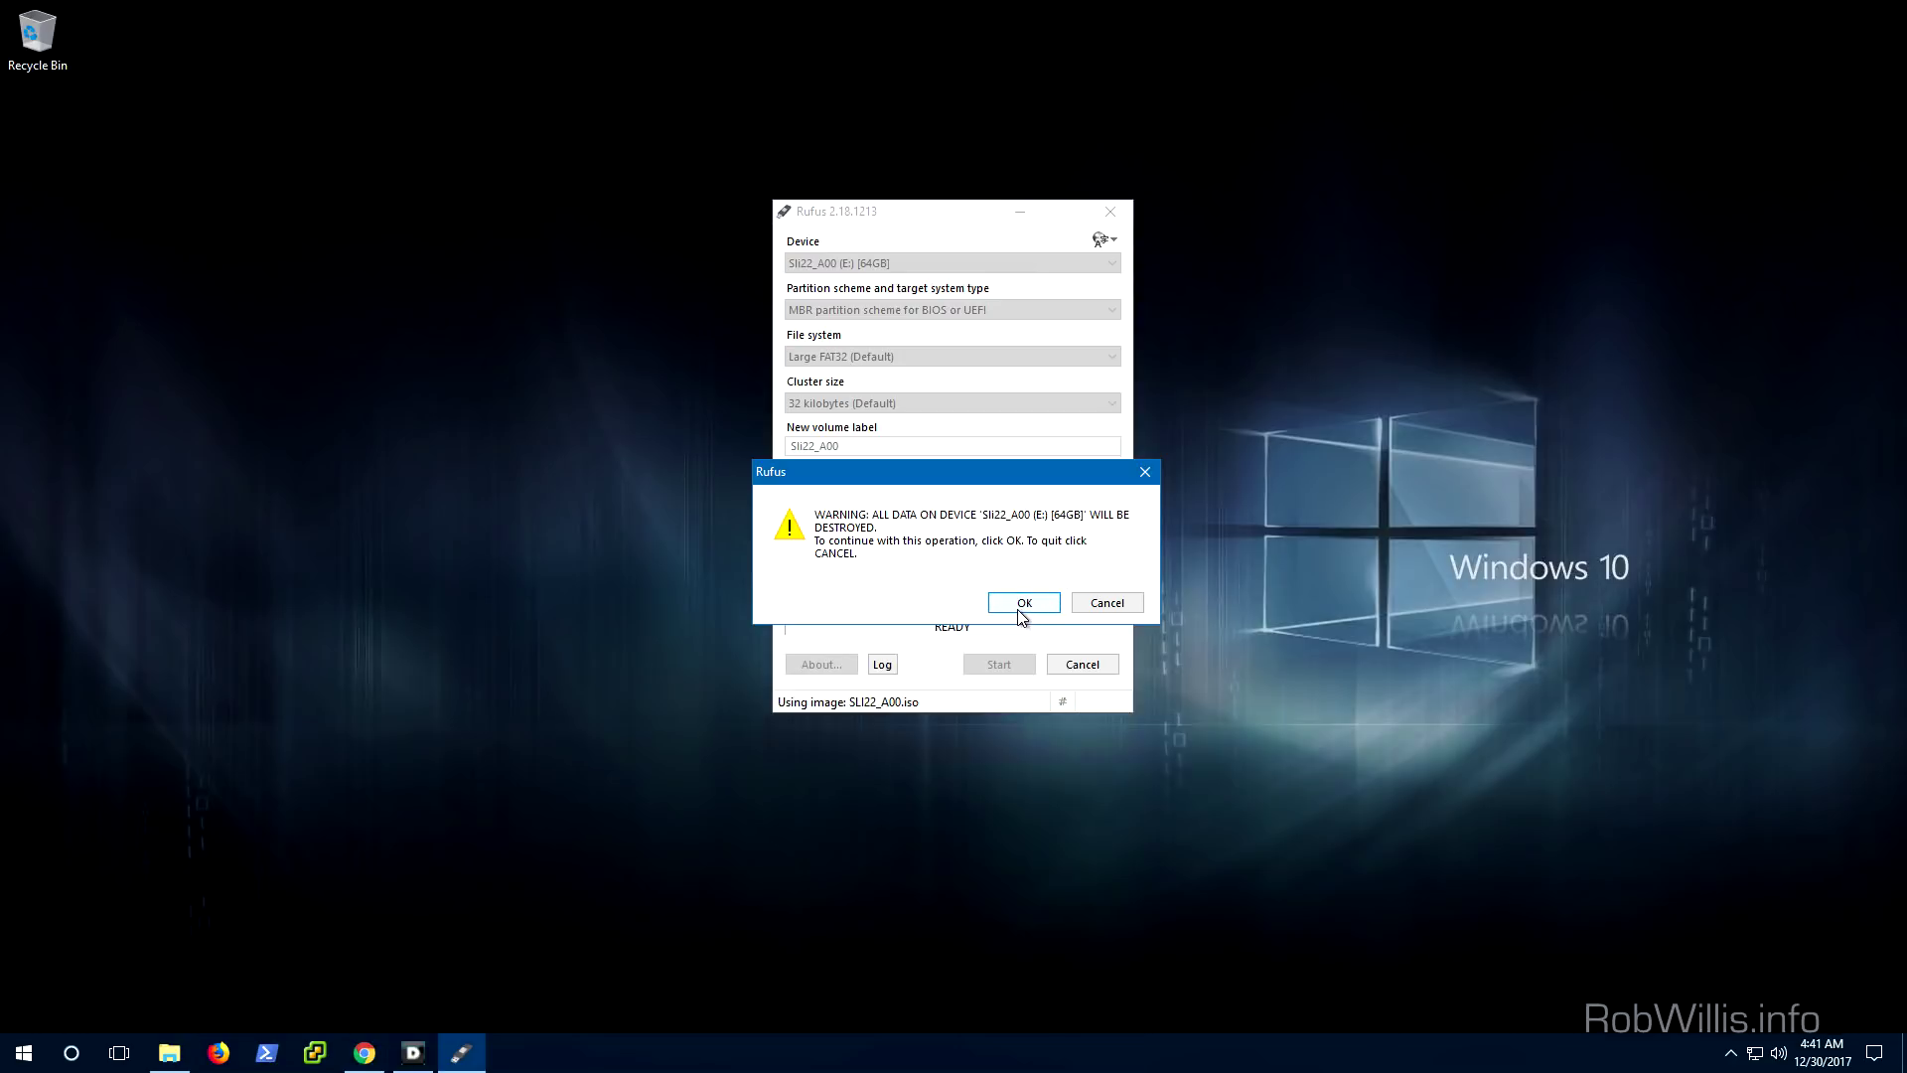
left_click(1020, 608)
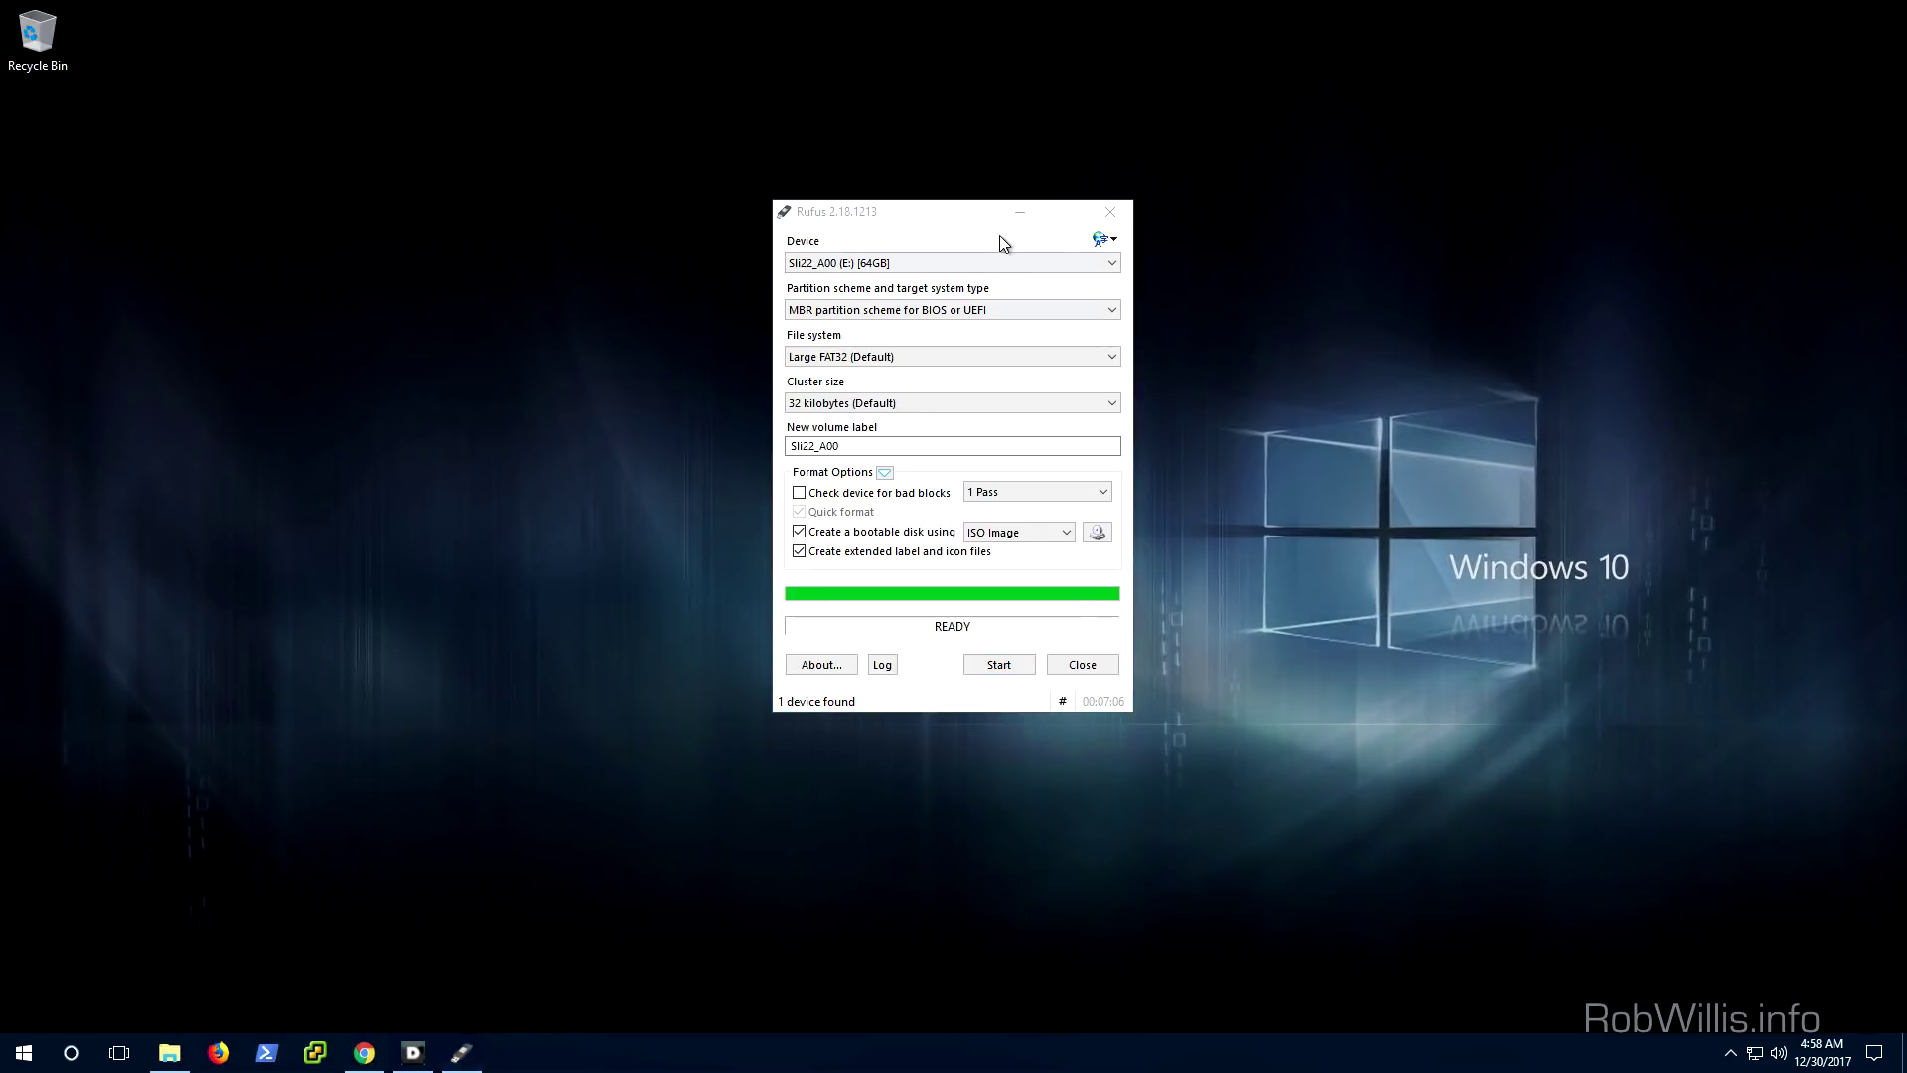
left_click(951, 212)
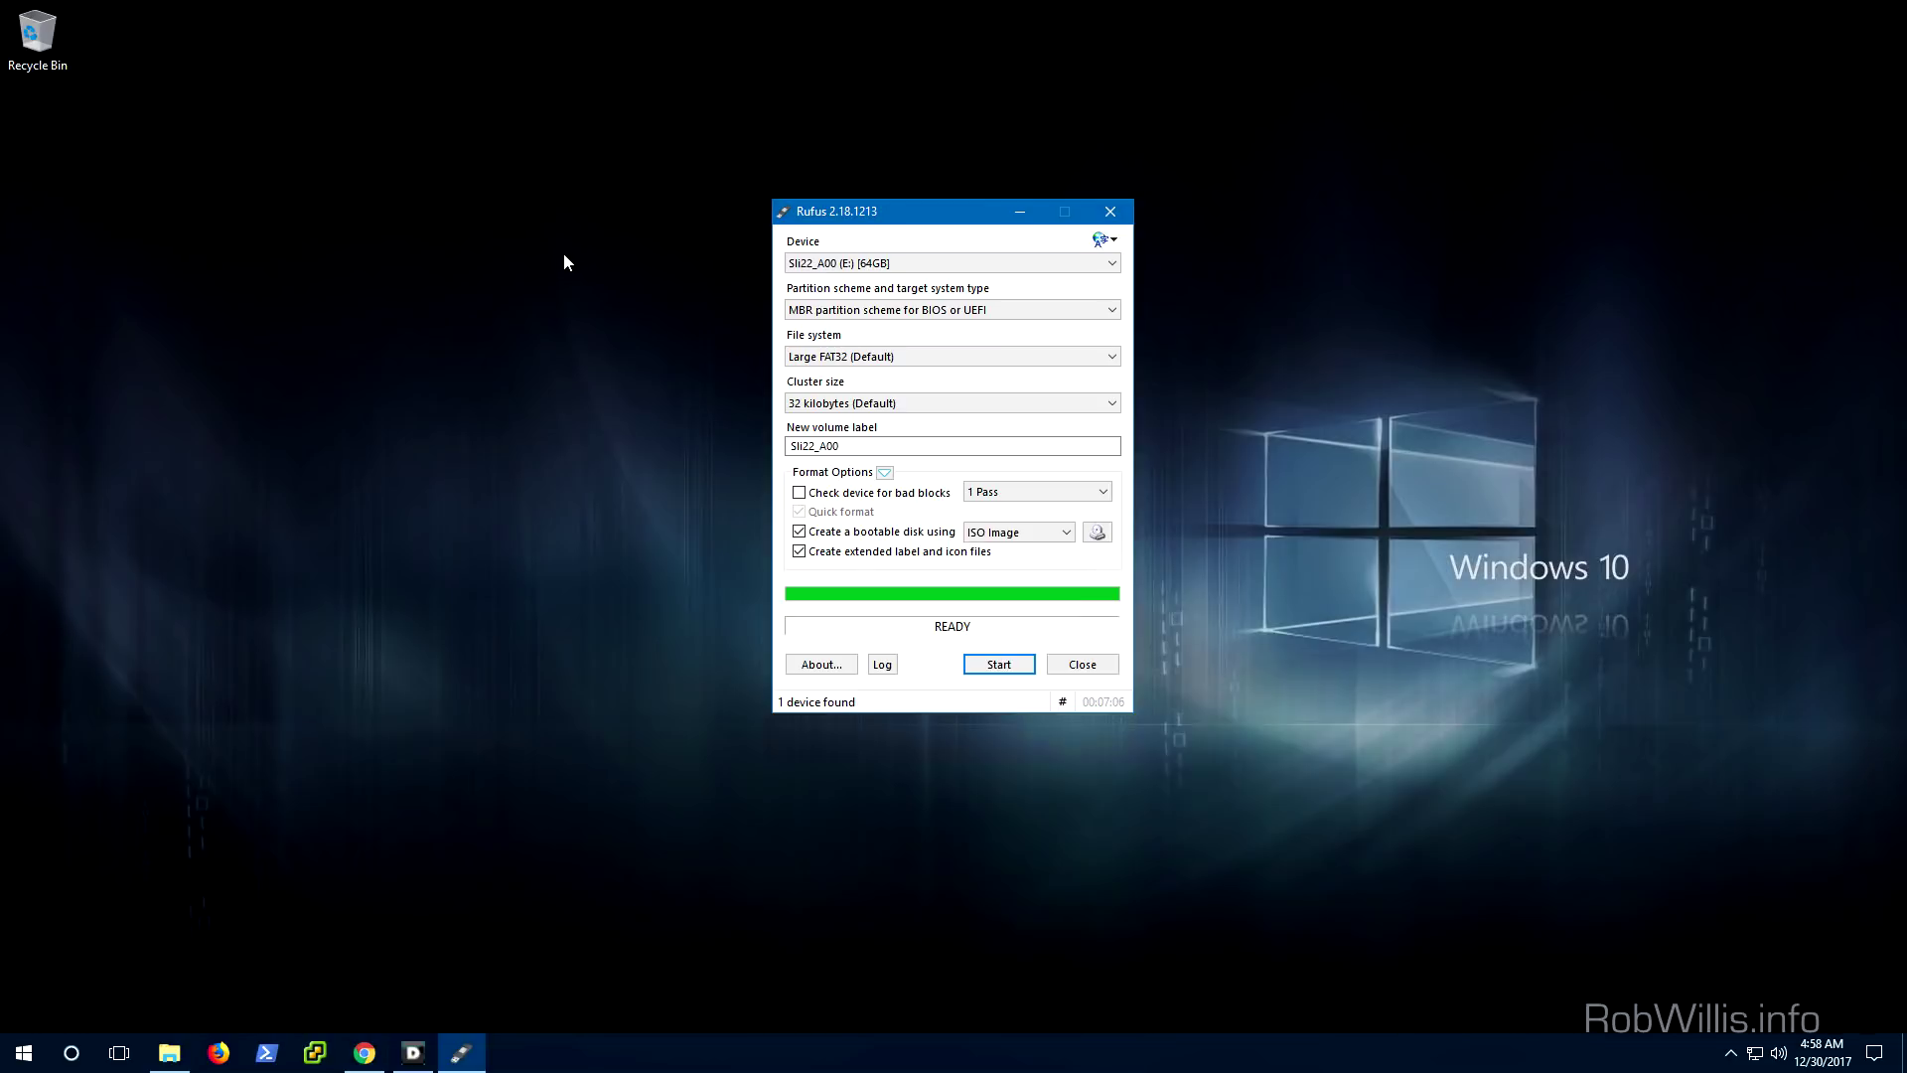
left_click(1094, 671)
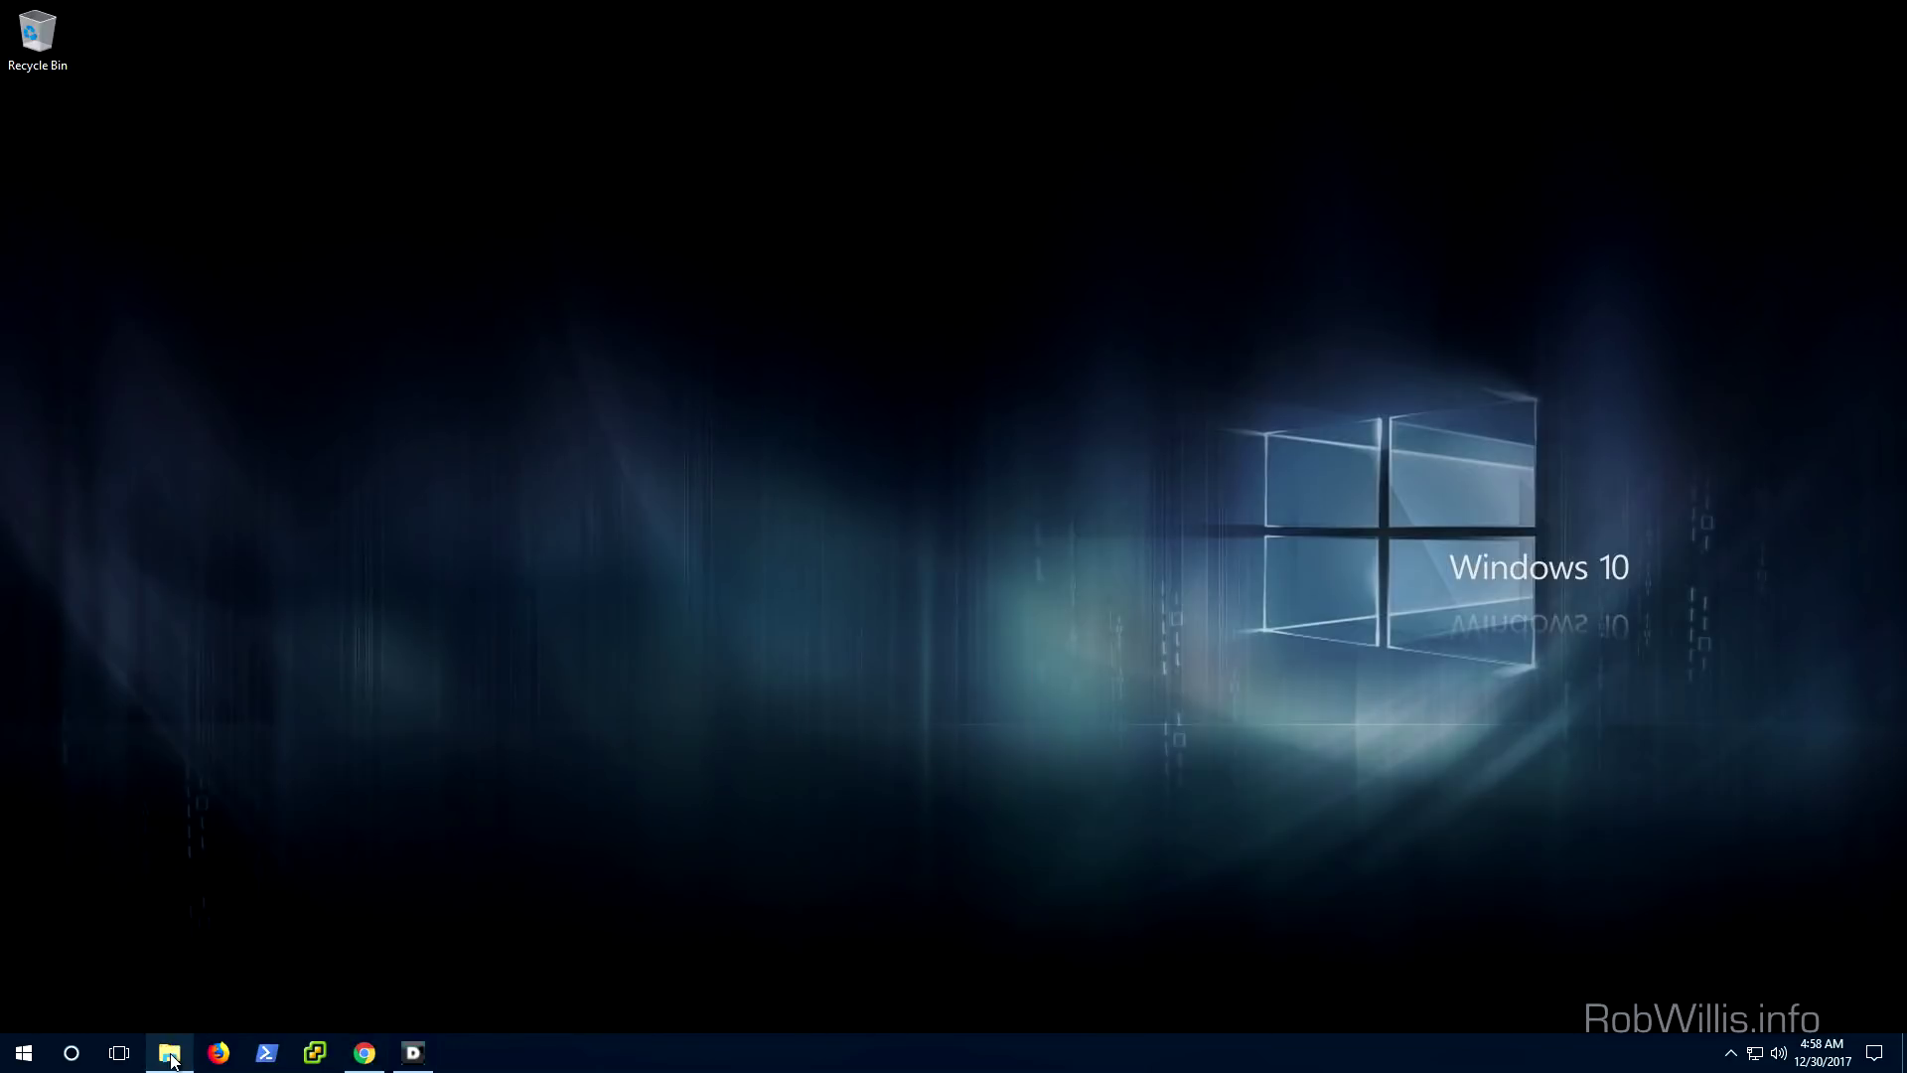
Arrange two File Explorer windows side by side, one showing Downloads and the other showing the USB drive (E:).
left_click(170, 1055)
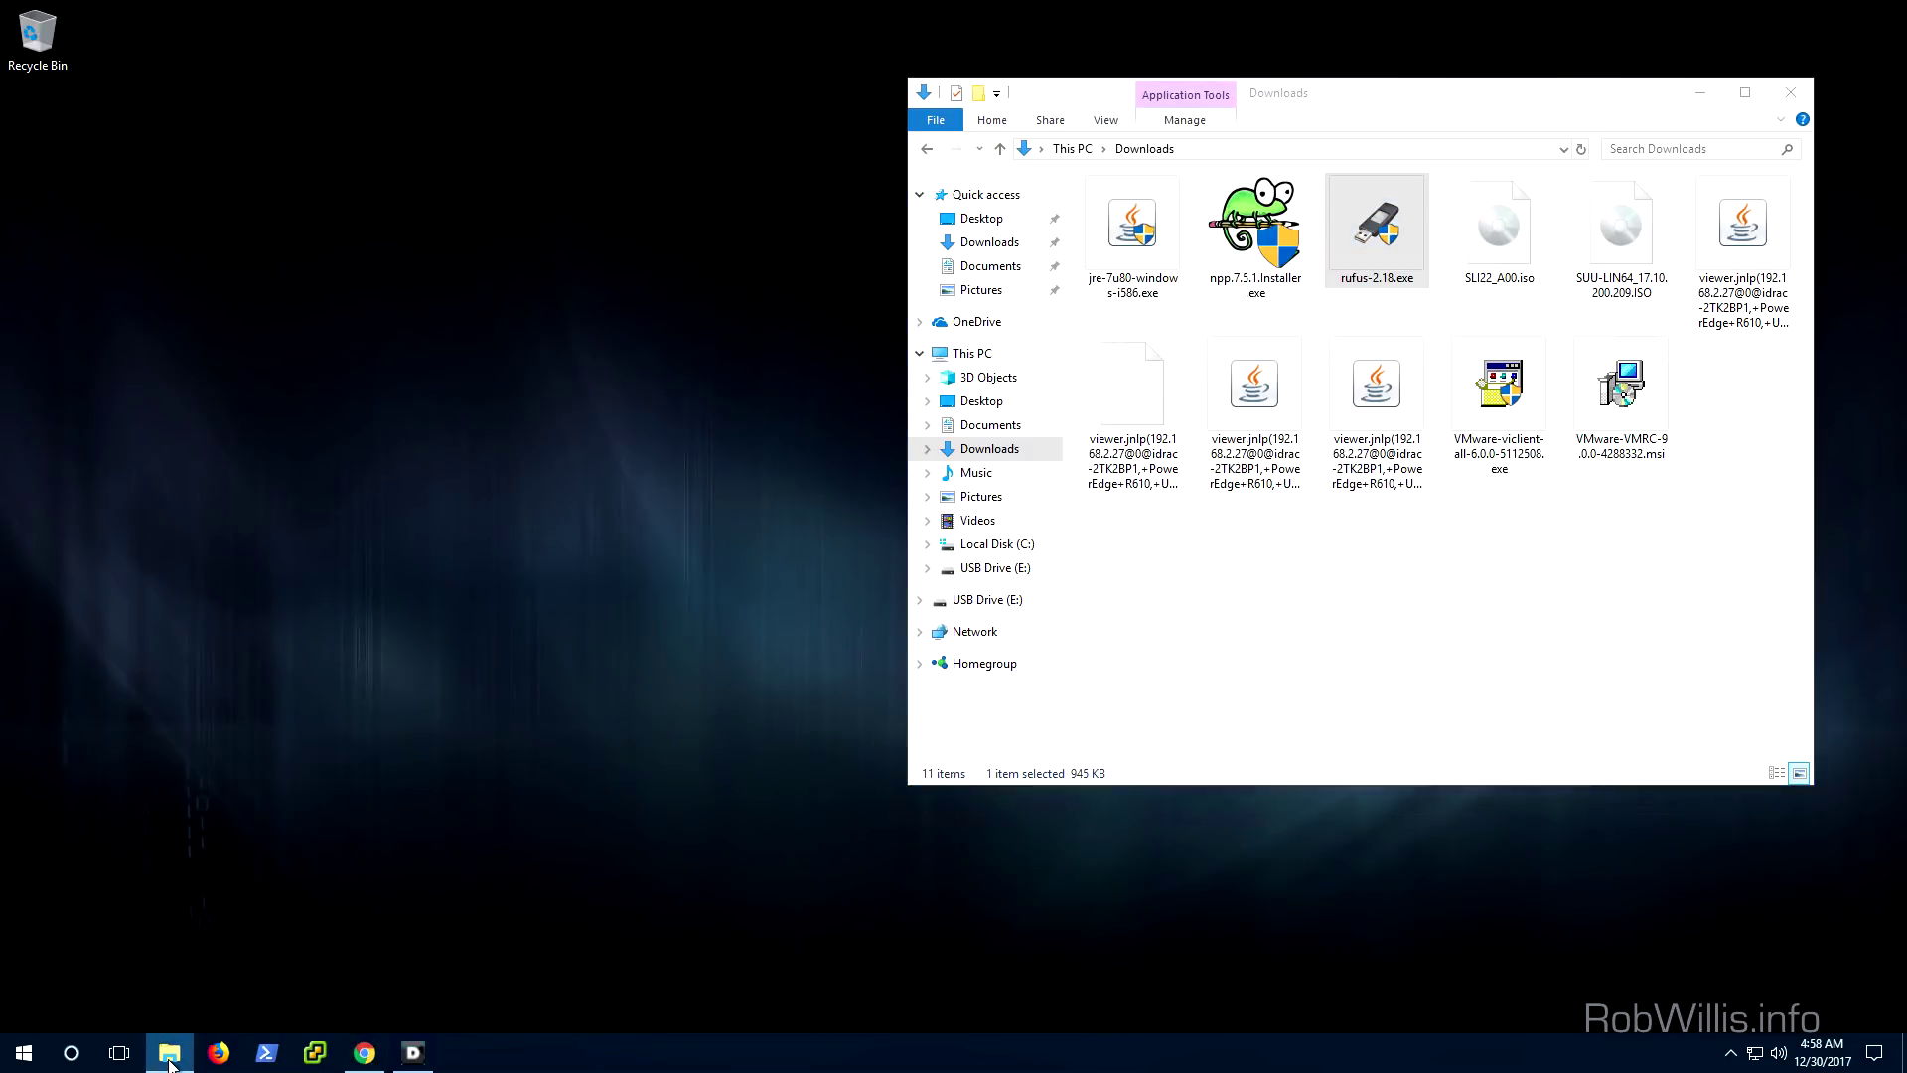
right_click(170, 1059)
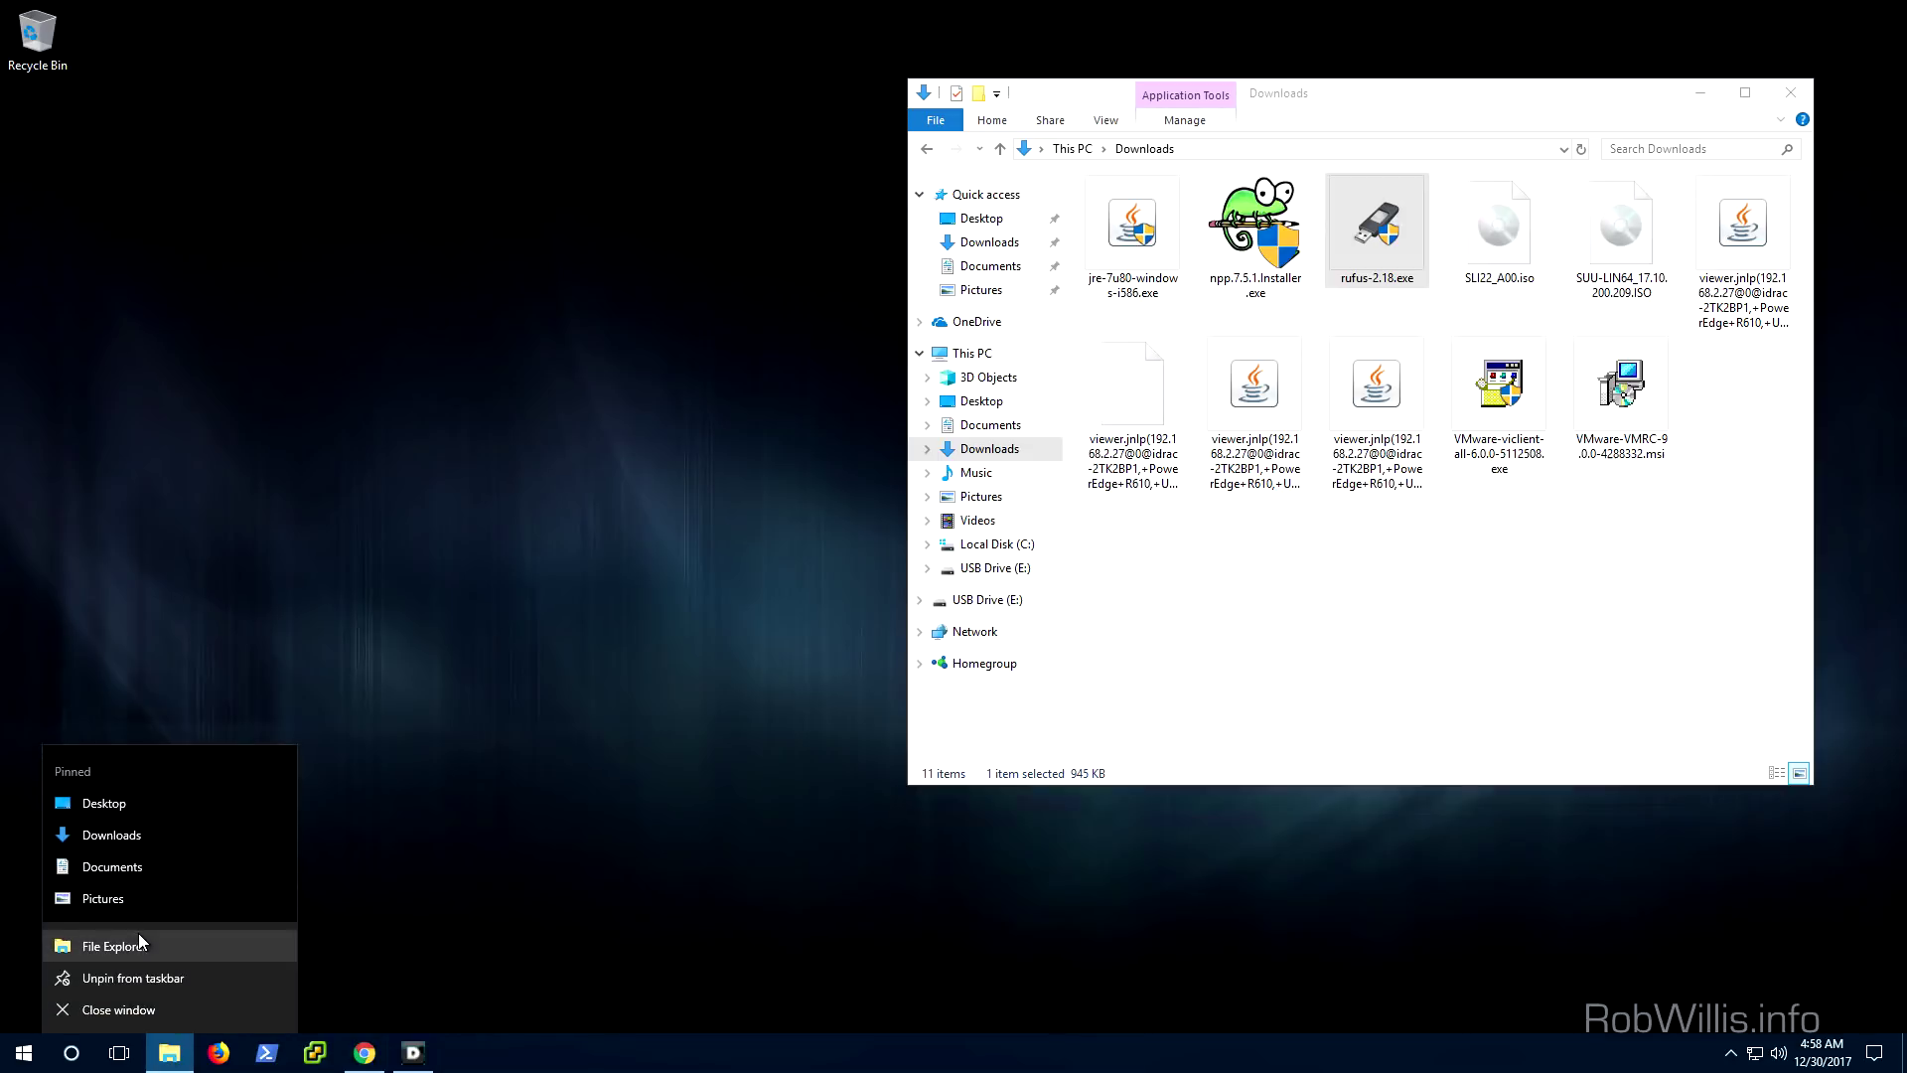
left_click(622, 796)
key("super+e")
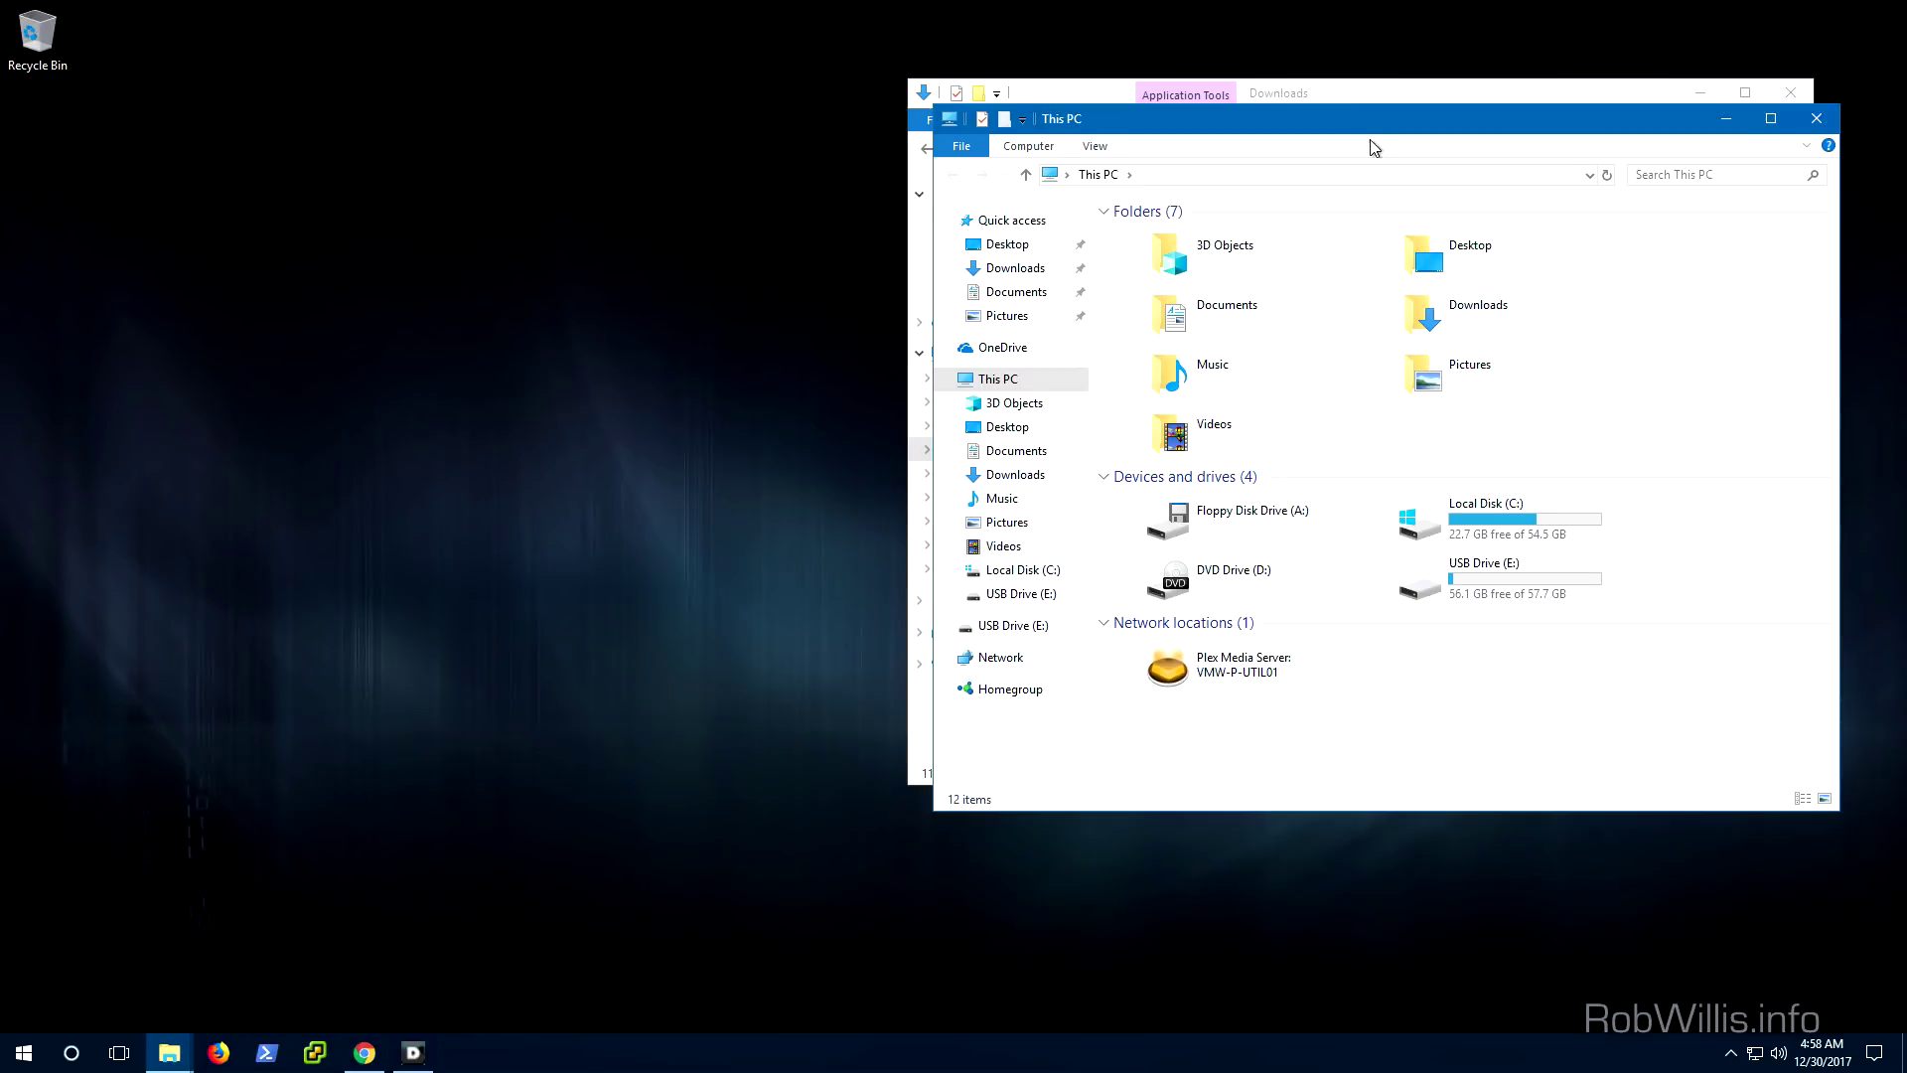
left_click_drag(1362, 96, 550, 121)
left_click(1528, 708)
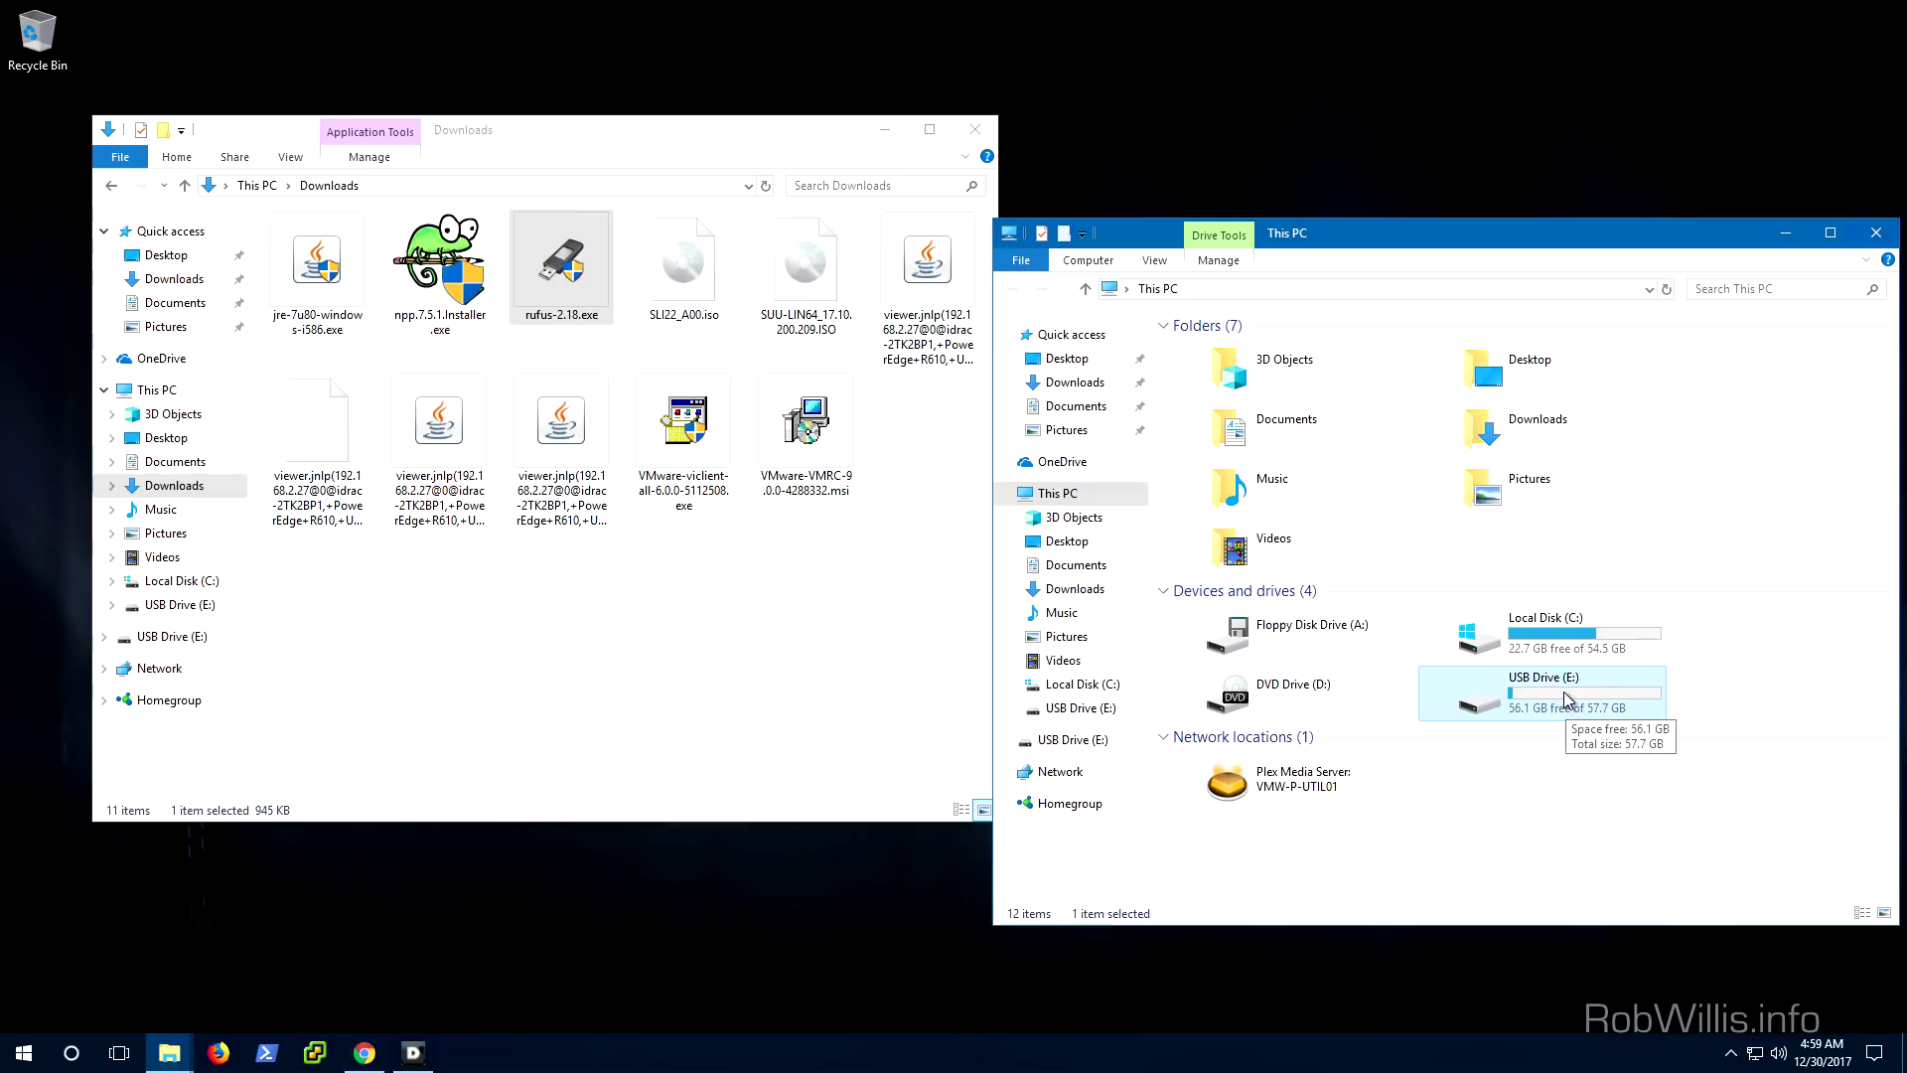
double_click(1563, 689)
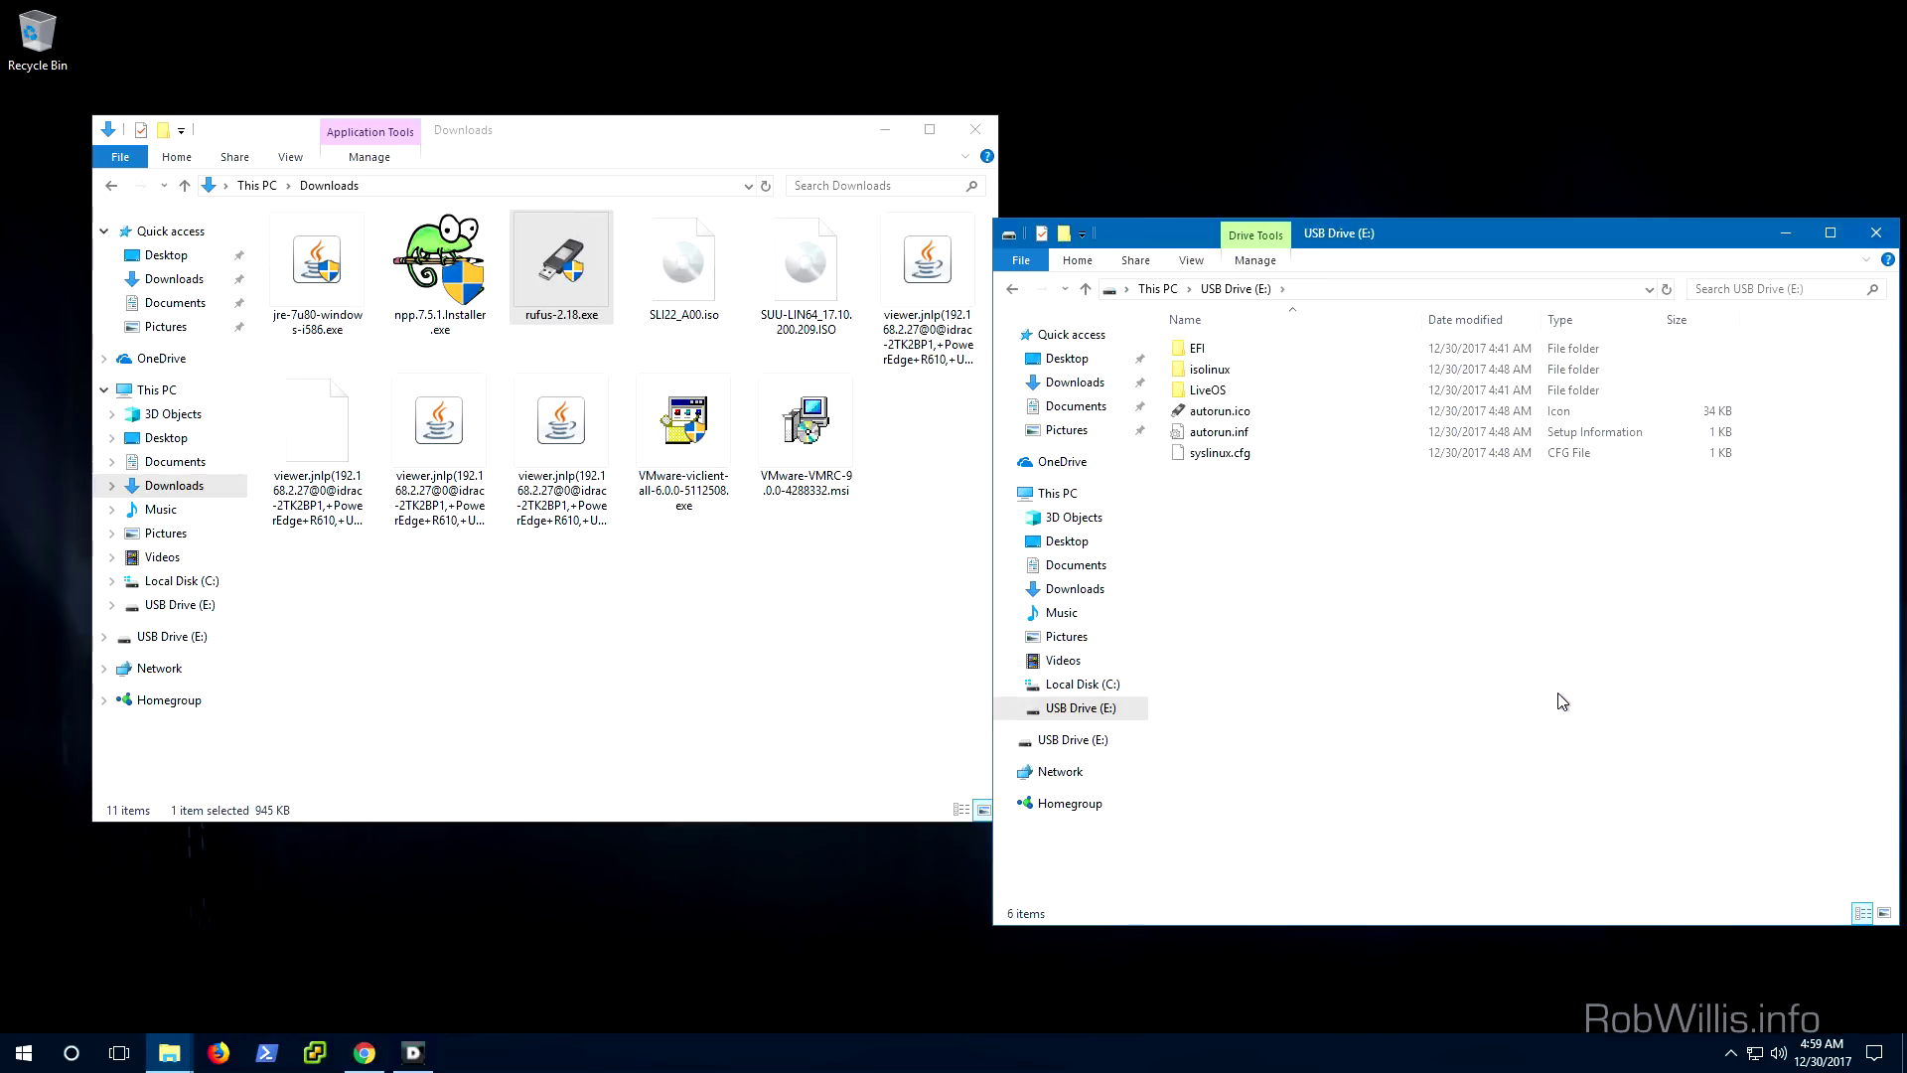
Create a folder named suu in the root of the USB drive (E:).
right_click(1344, 655)
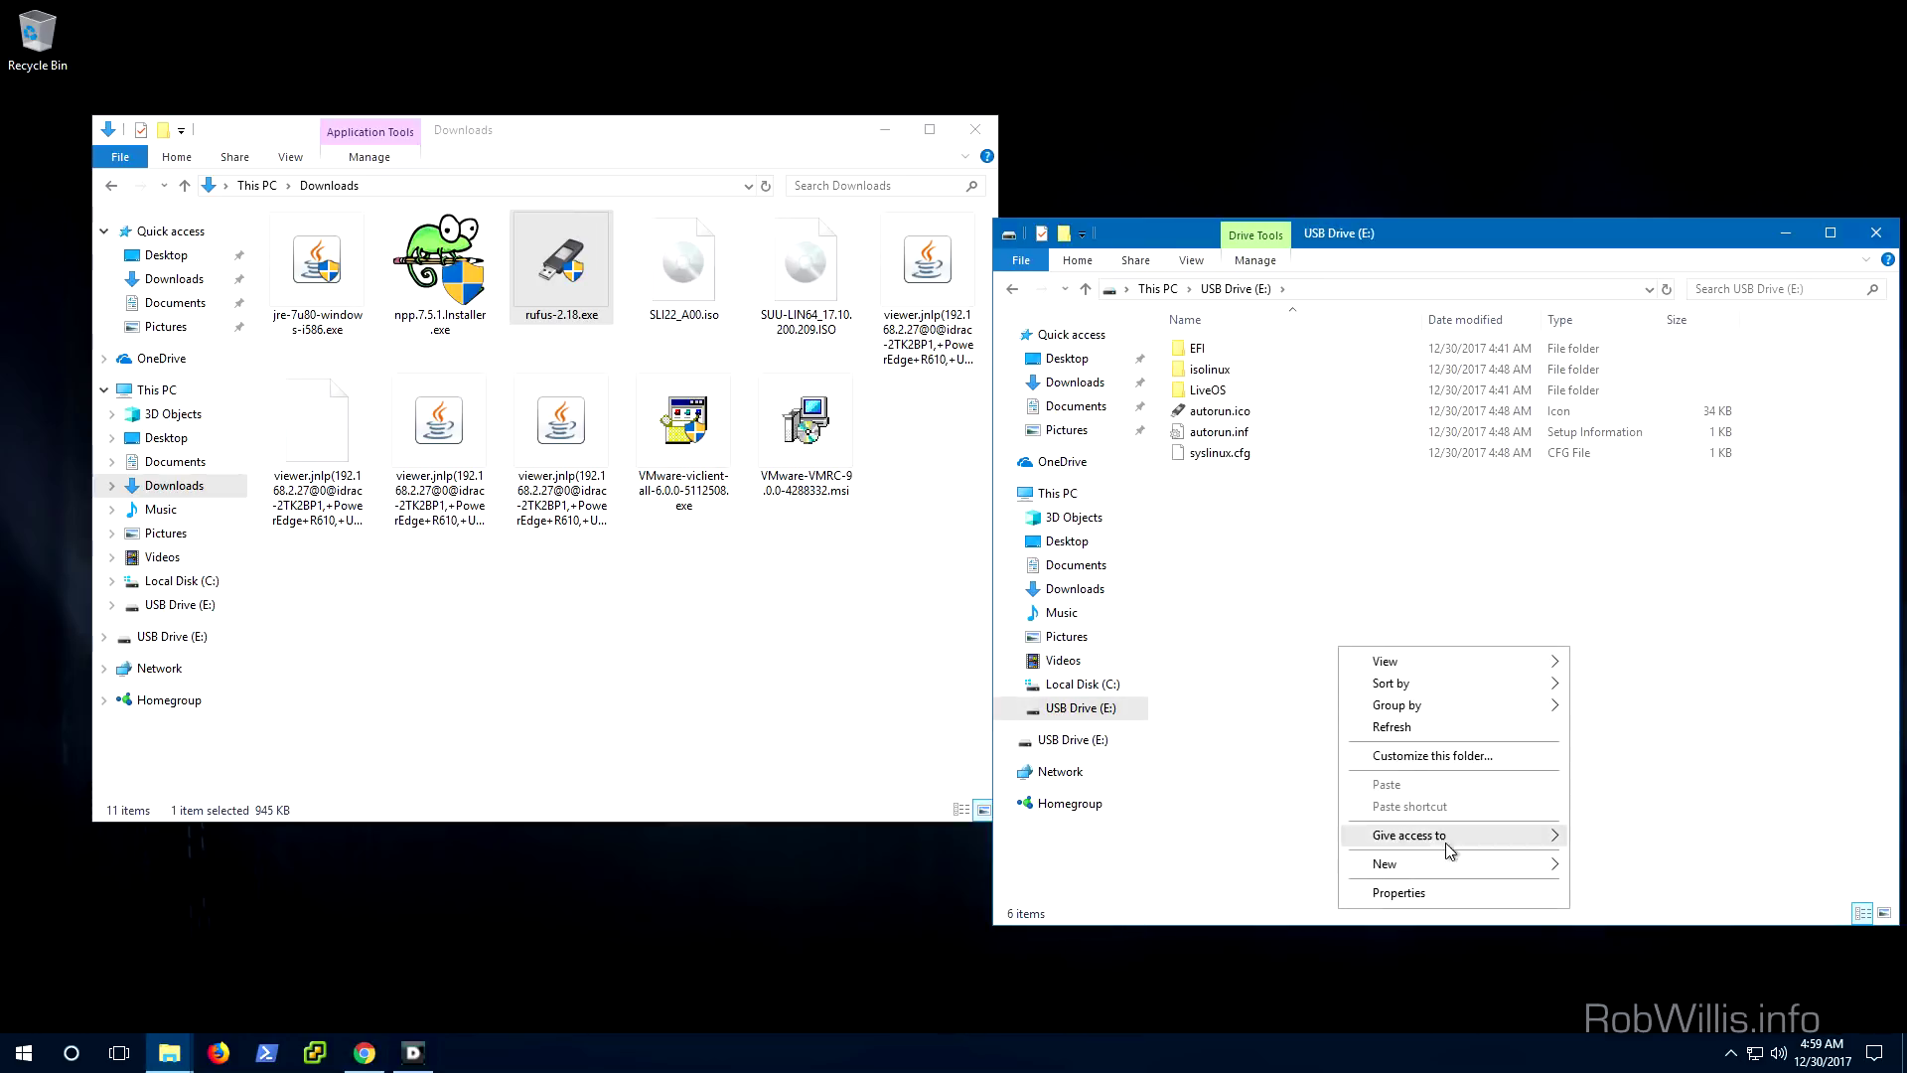
mouse_move(1492, 869)
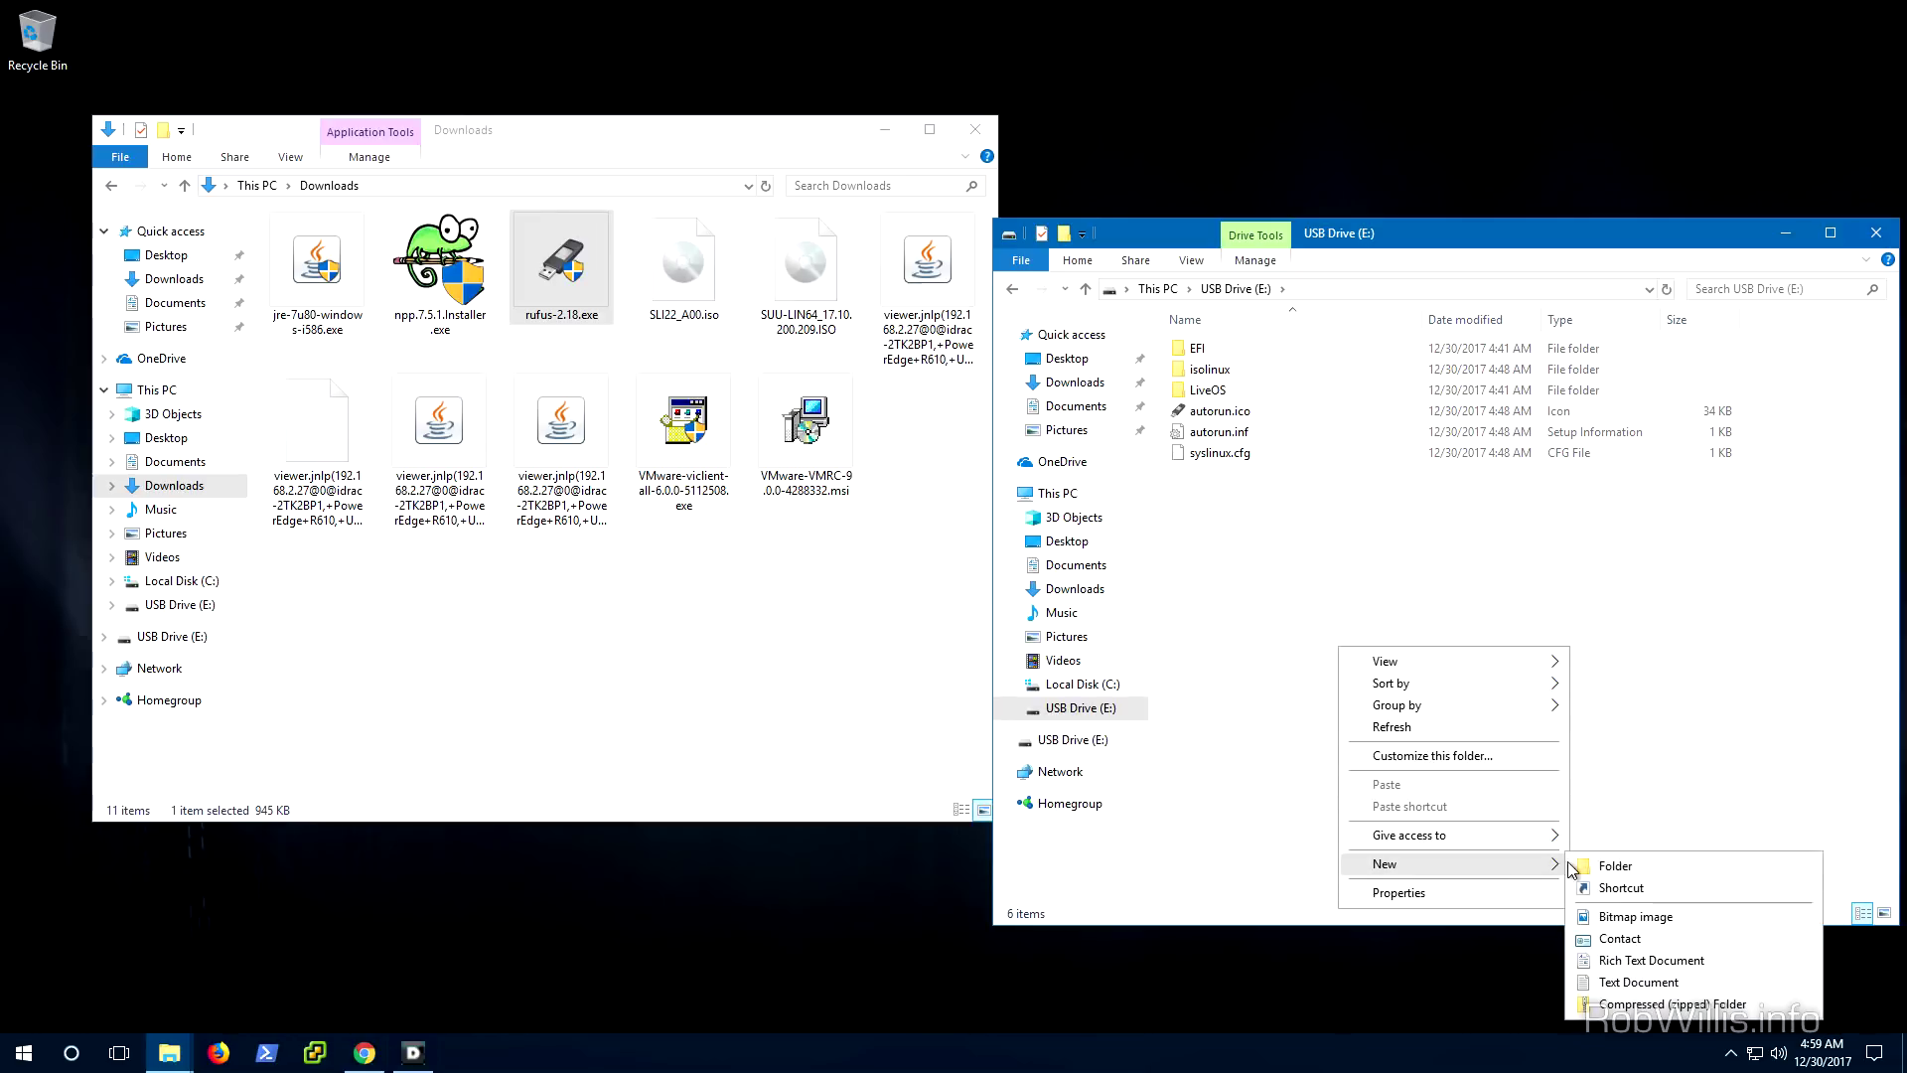
left_click(1649, 863)
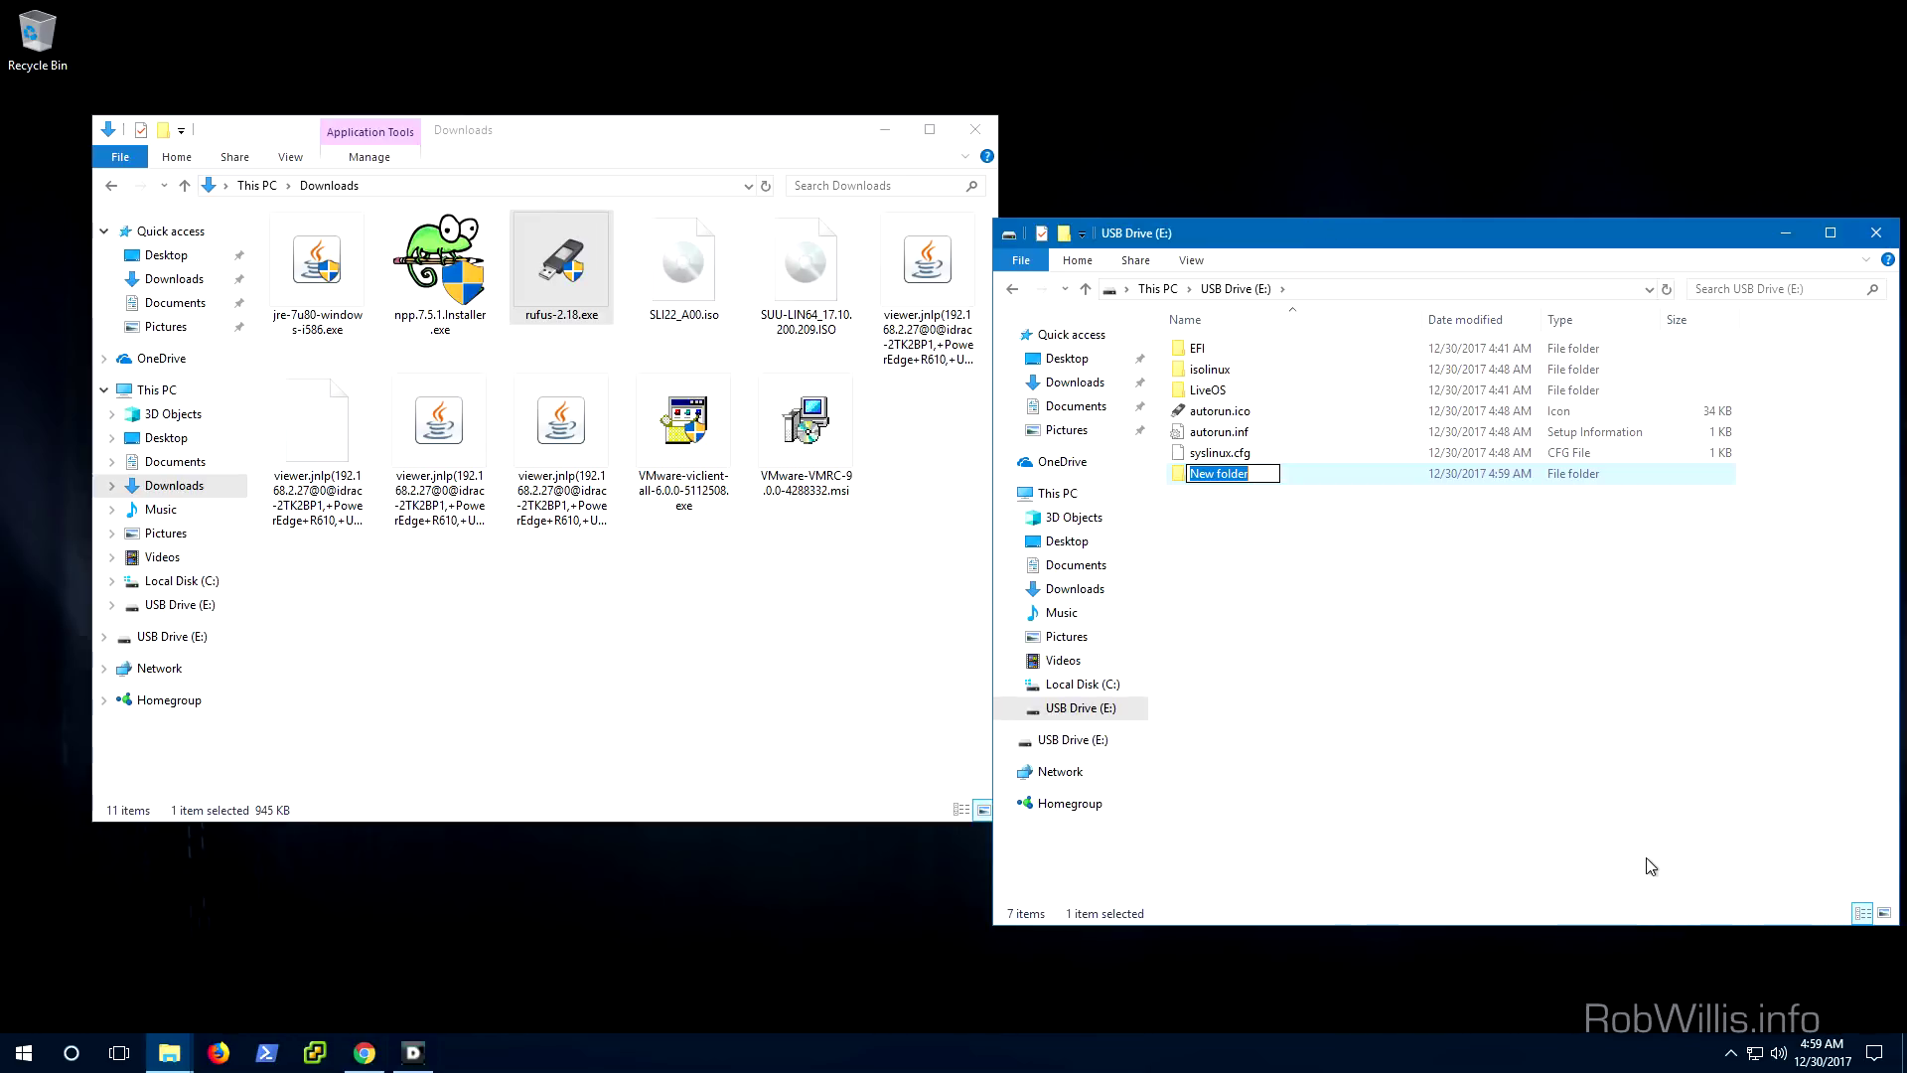
type("suu")
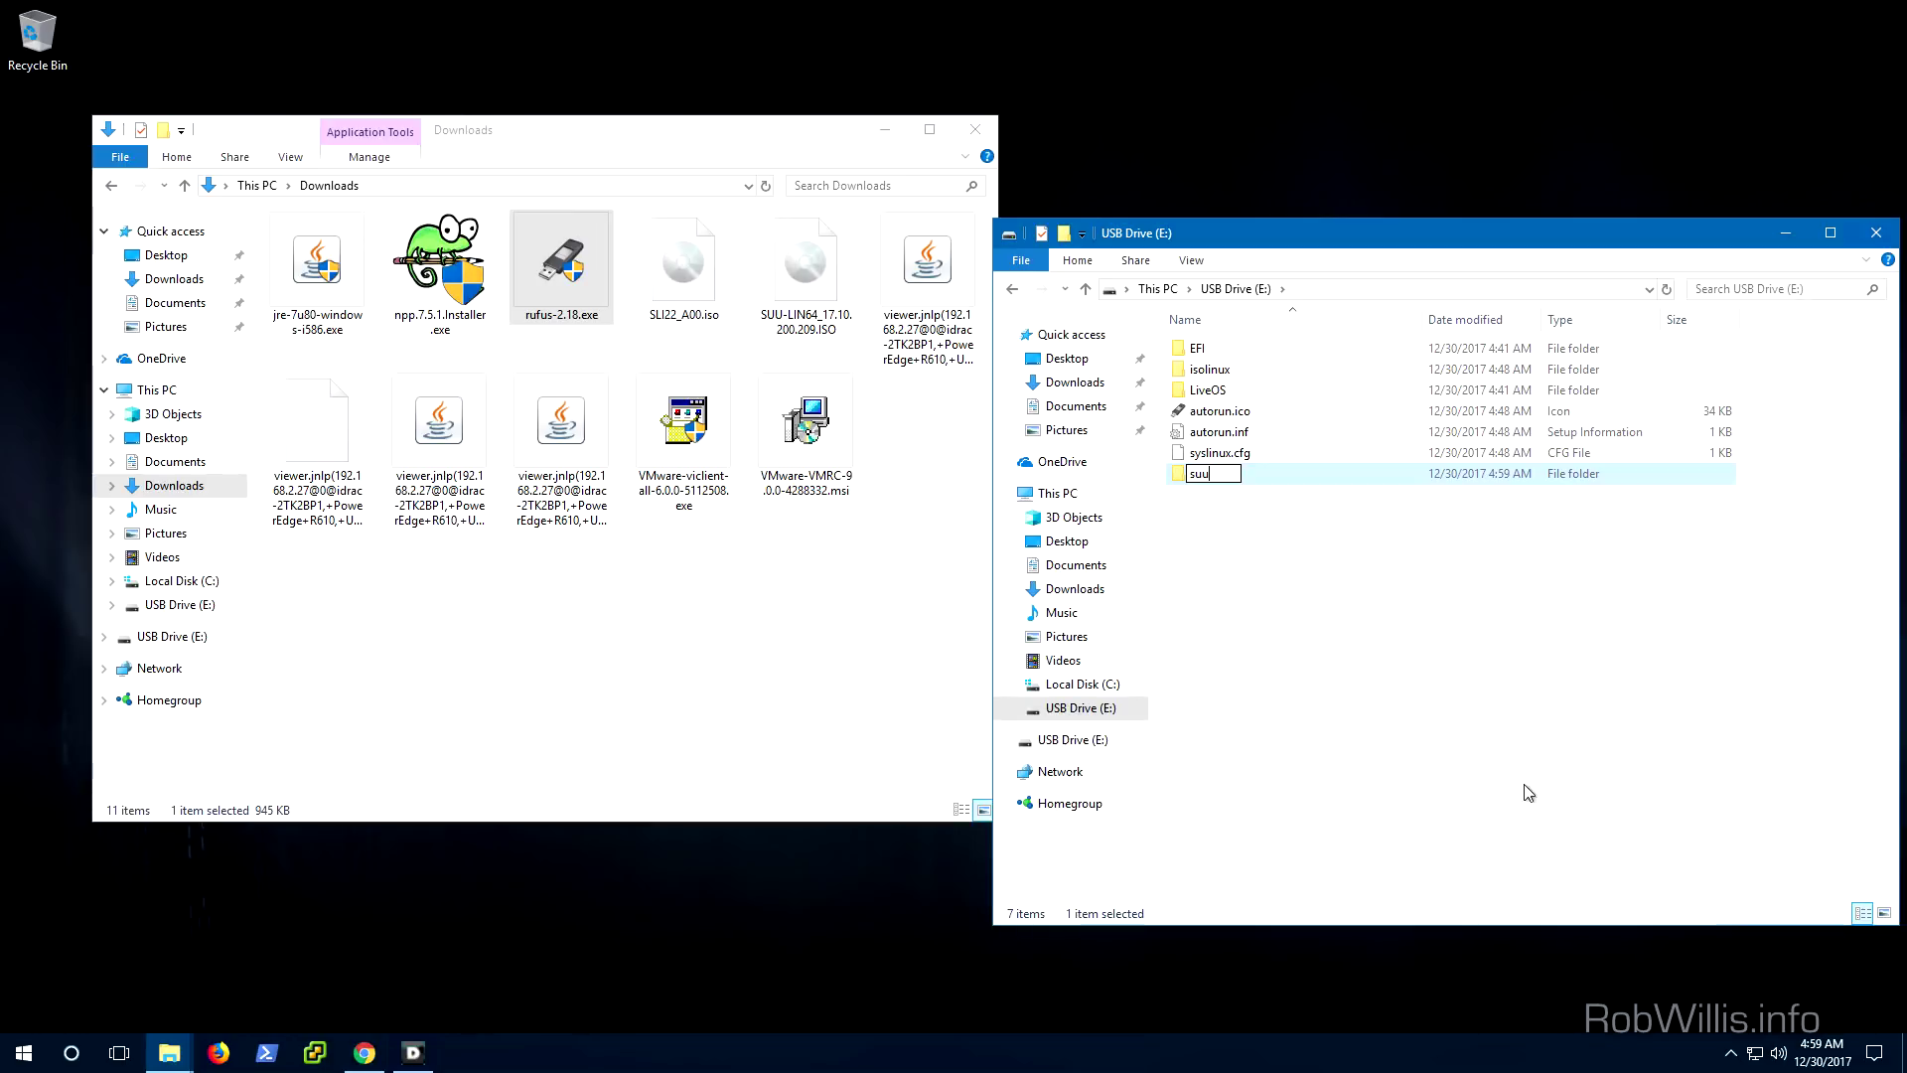
left_click(1393, 591)
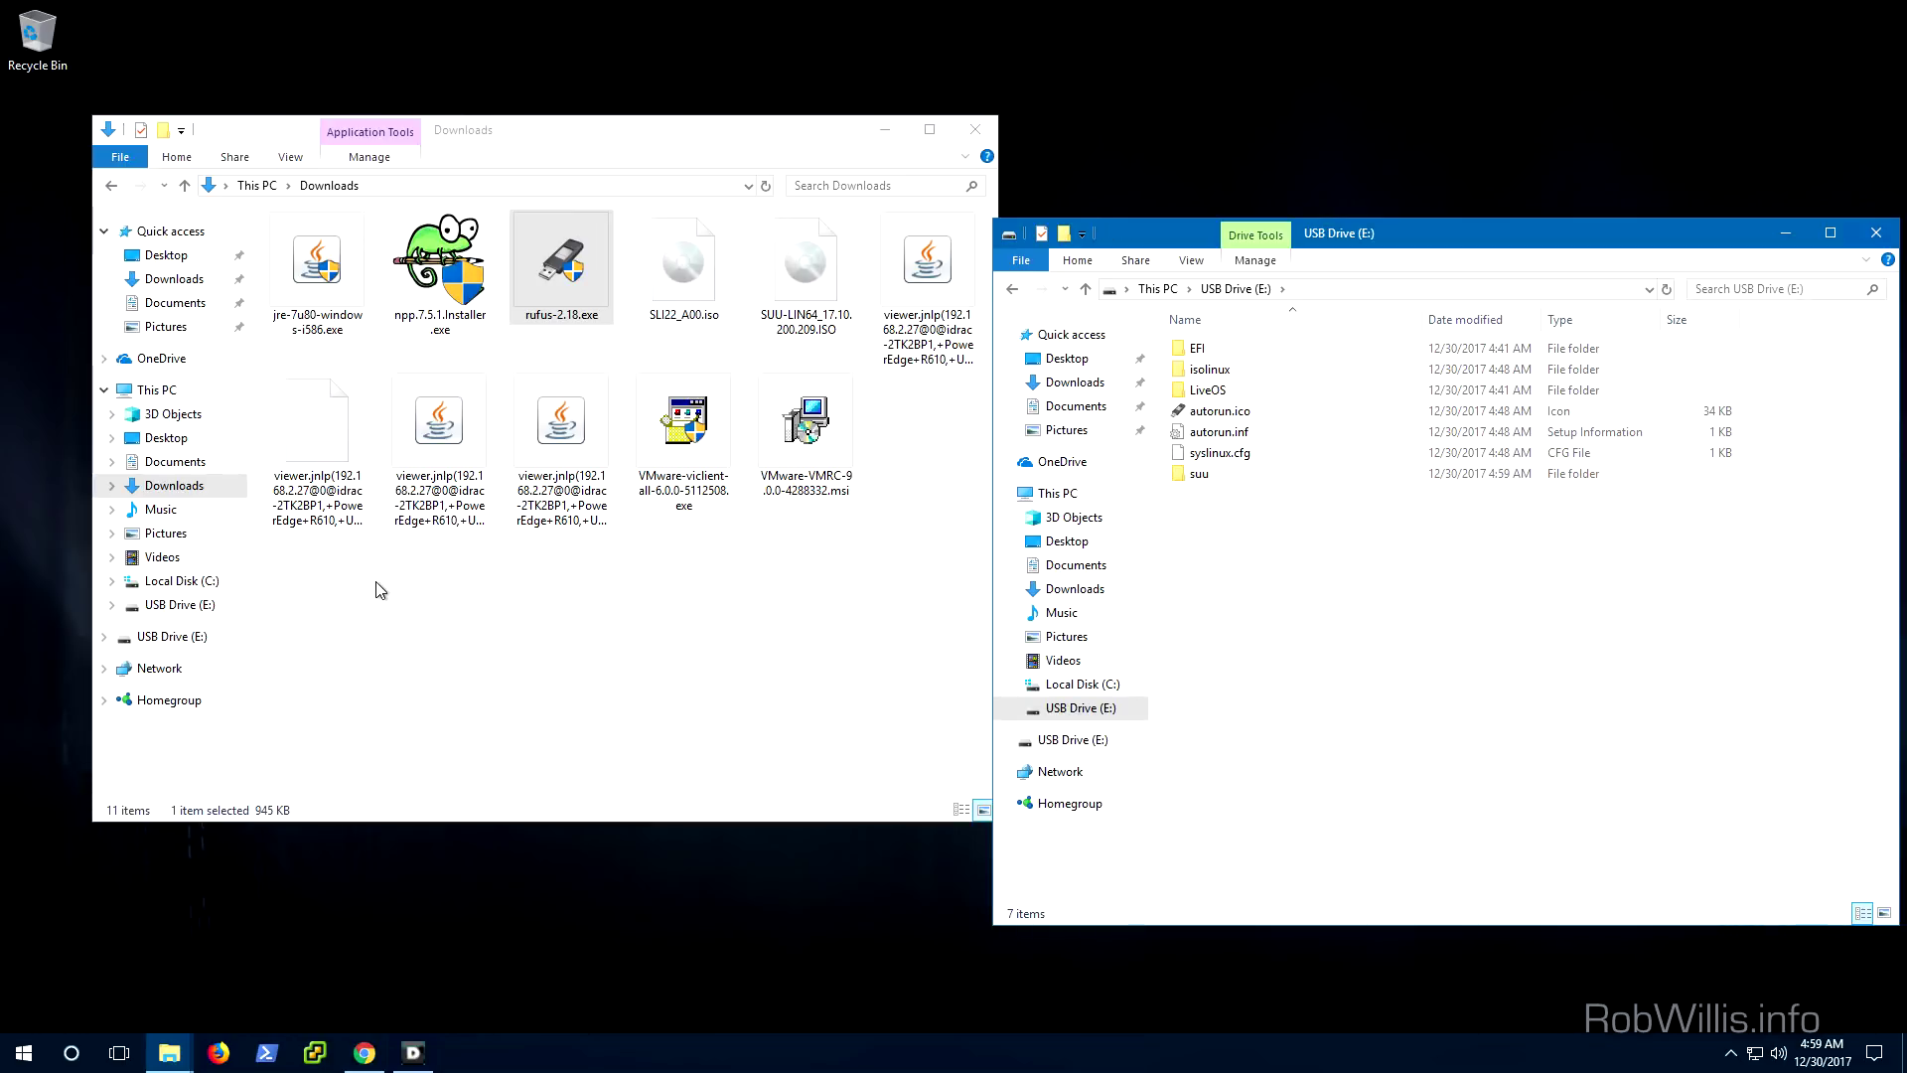
Mount SUU-LIN64_17.10.200.209.ISO from the Downloads folder as a virtual drive.
left_click(805, 251)
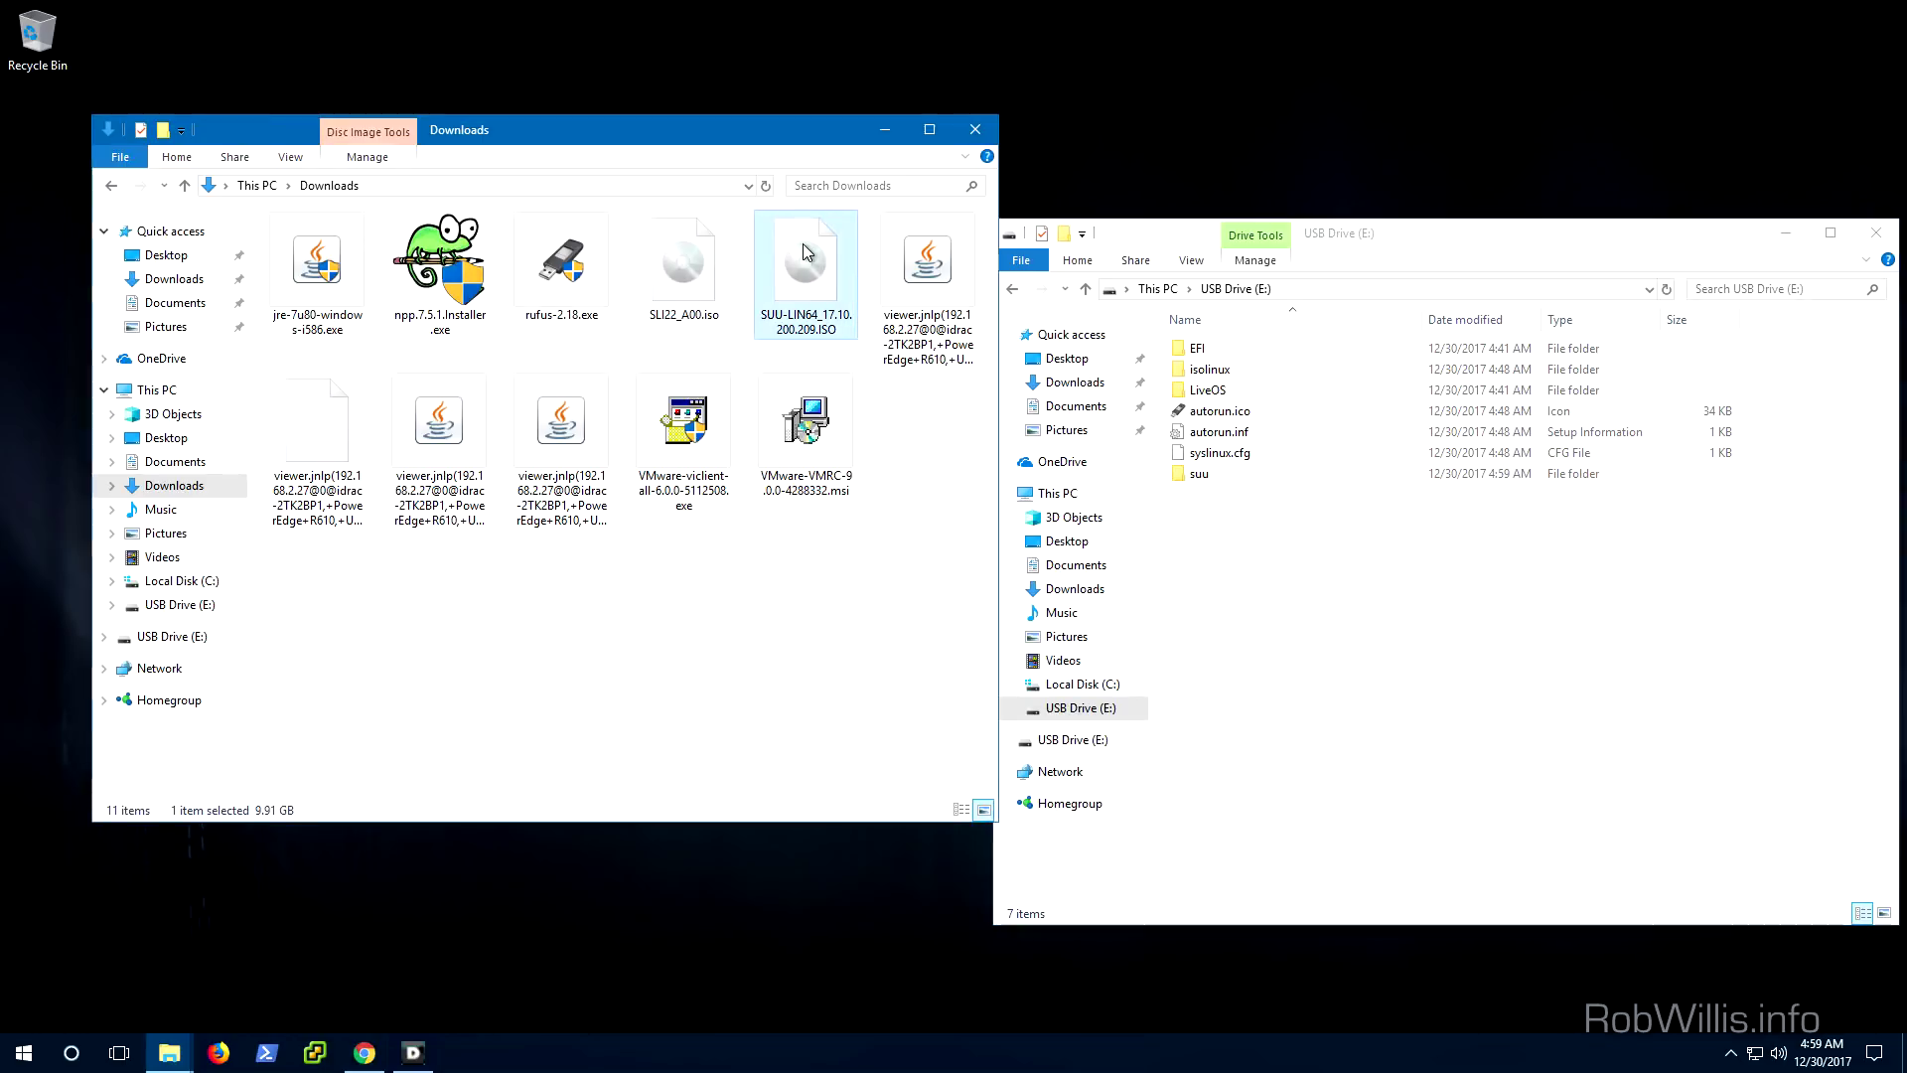
right_click(803, 244)
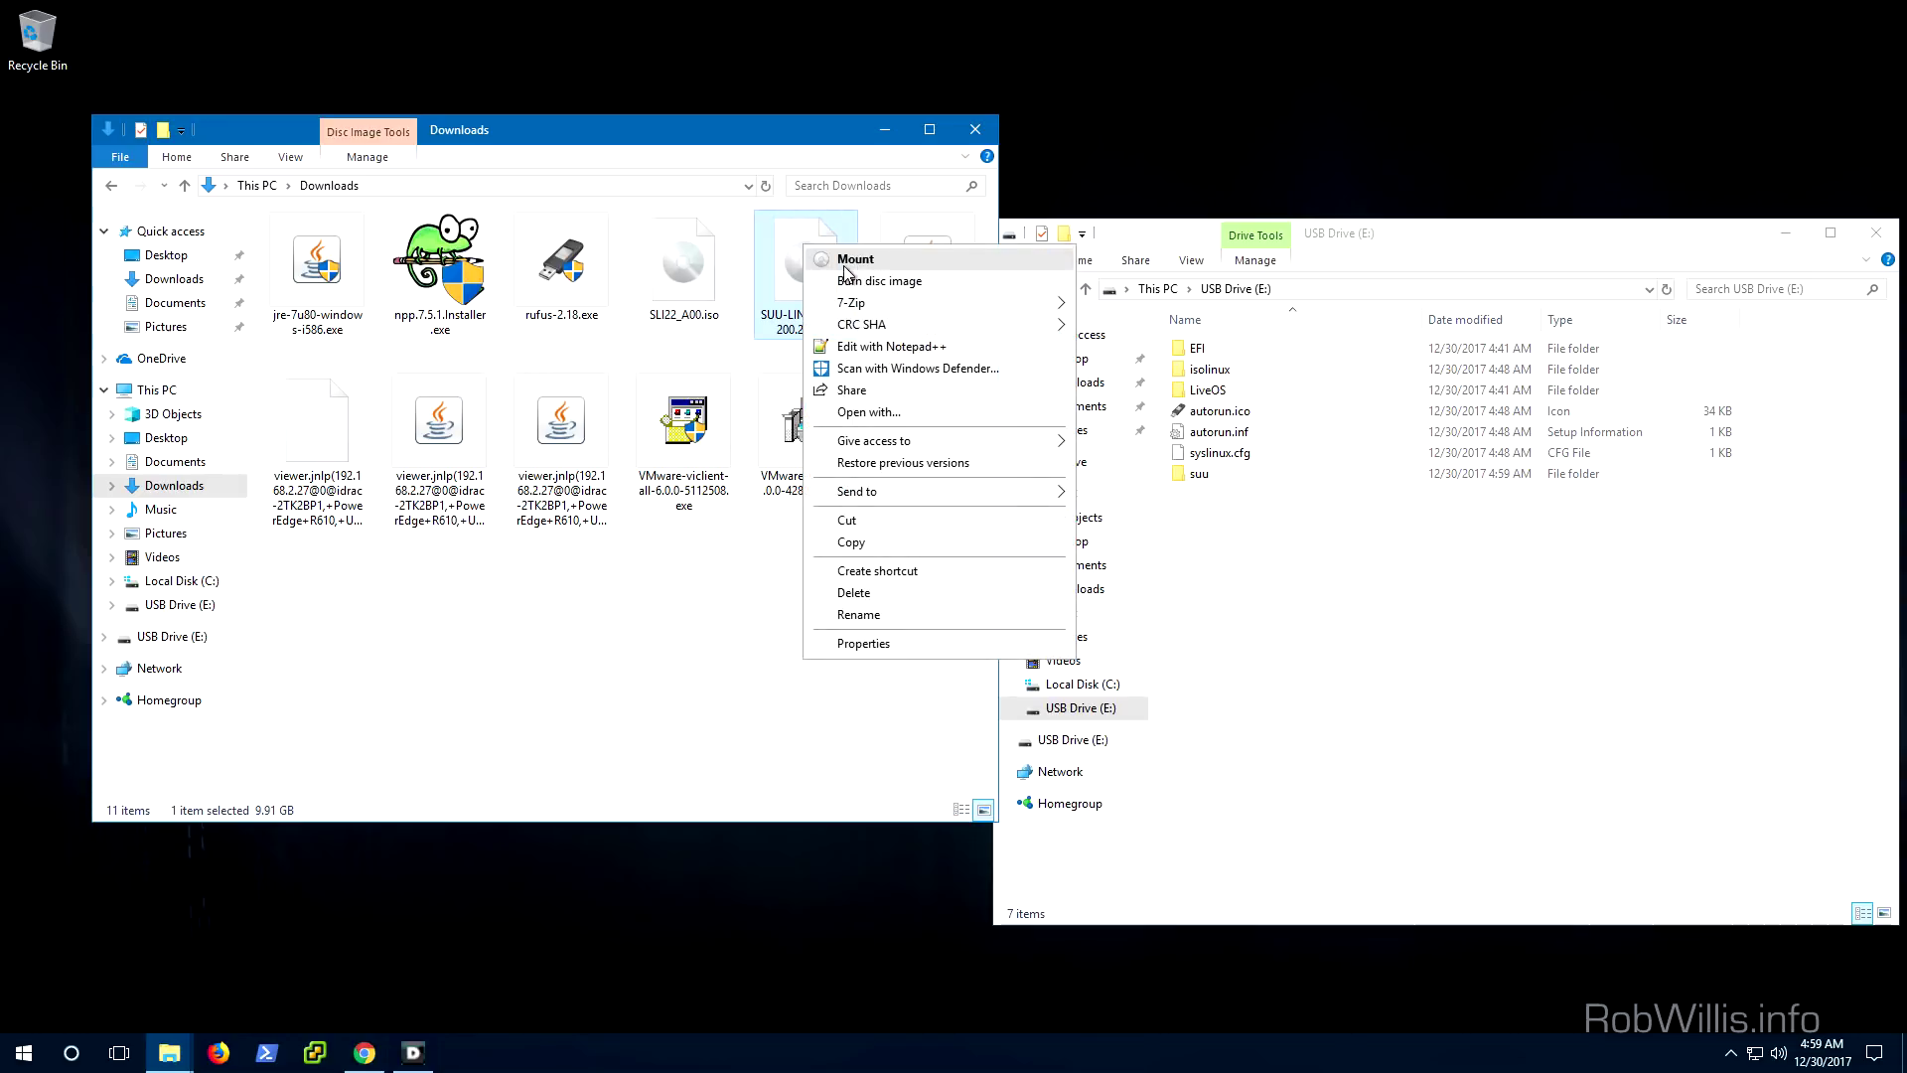
left_click(855, 260)
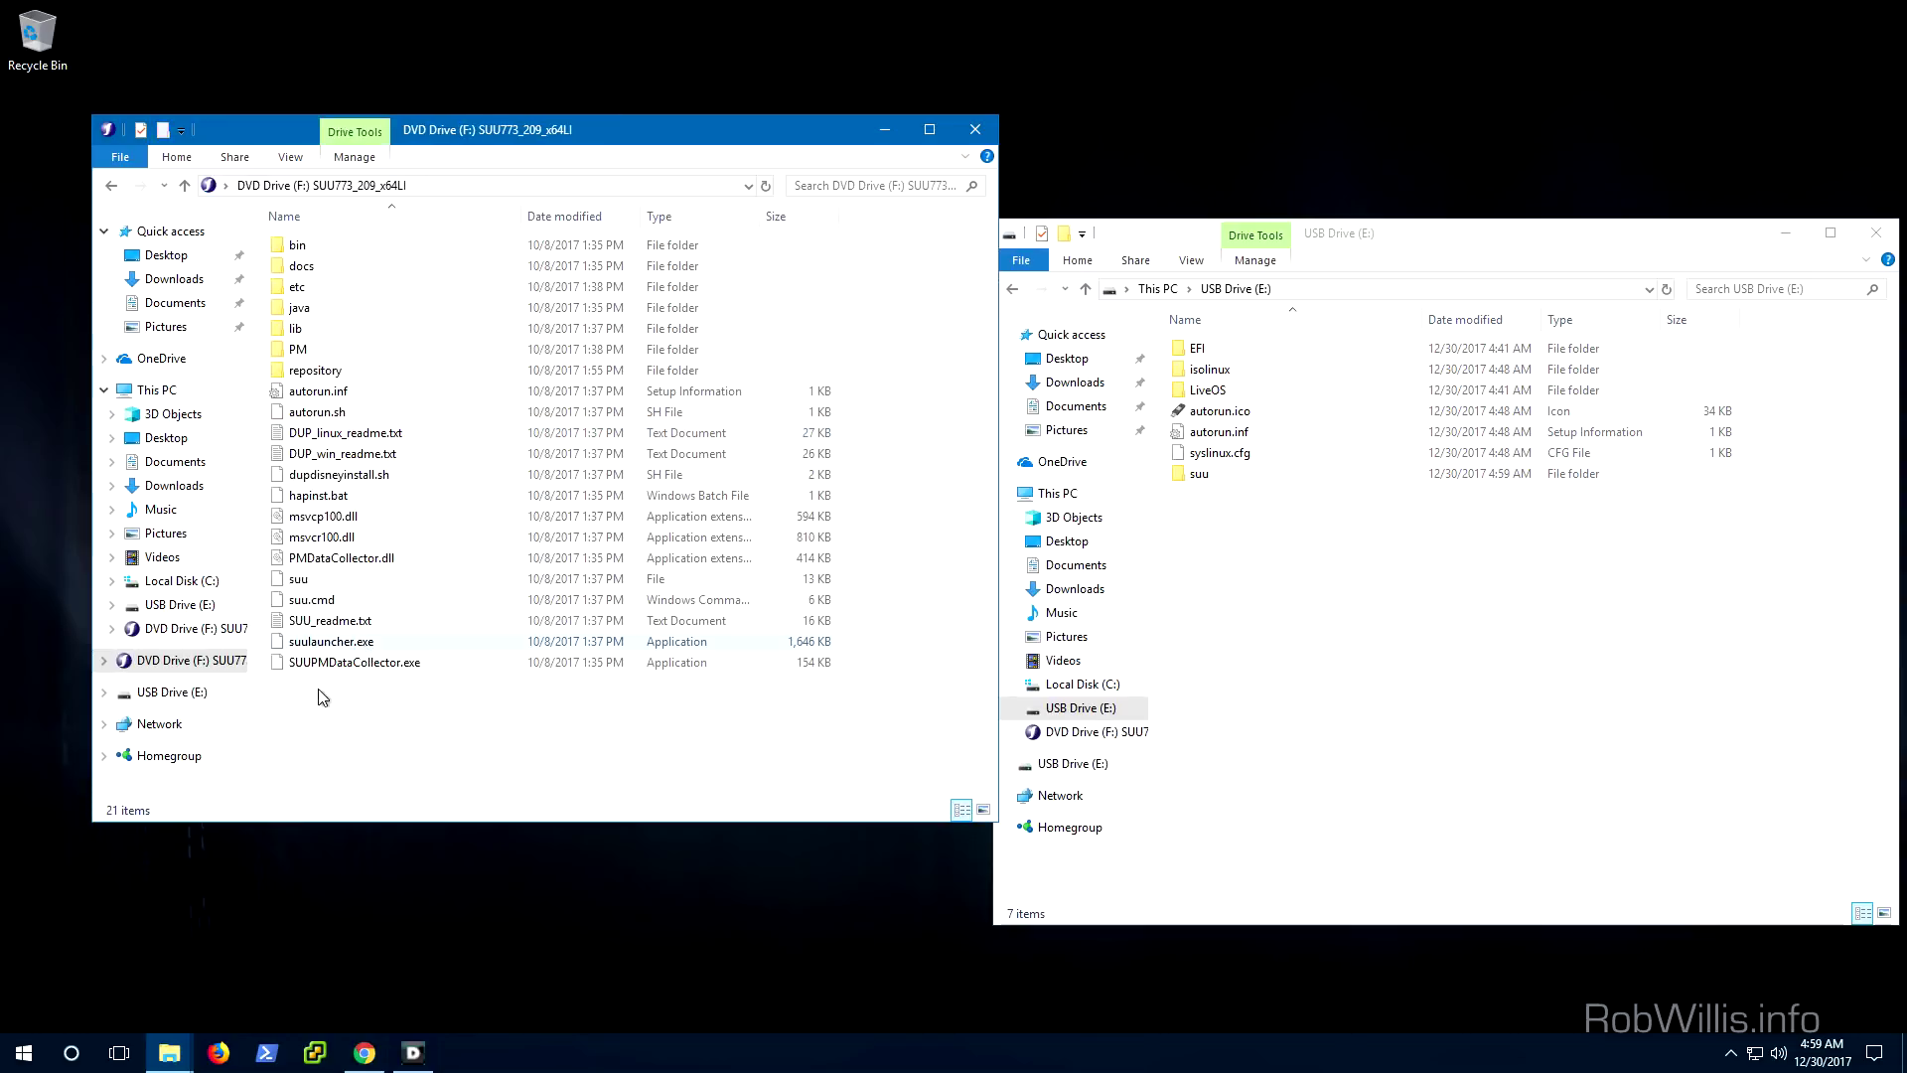
Copy everything from the mounted SUU disc into the suu folder on the USB drive (E:) and close both File Explorer windows.
left_click_drag(369, 785, 298, 238)
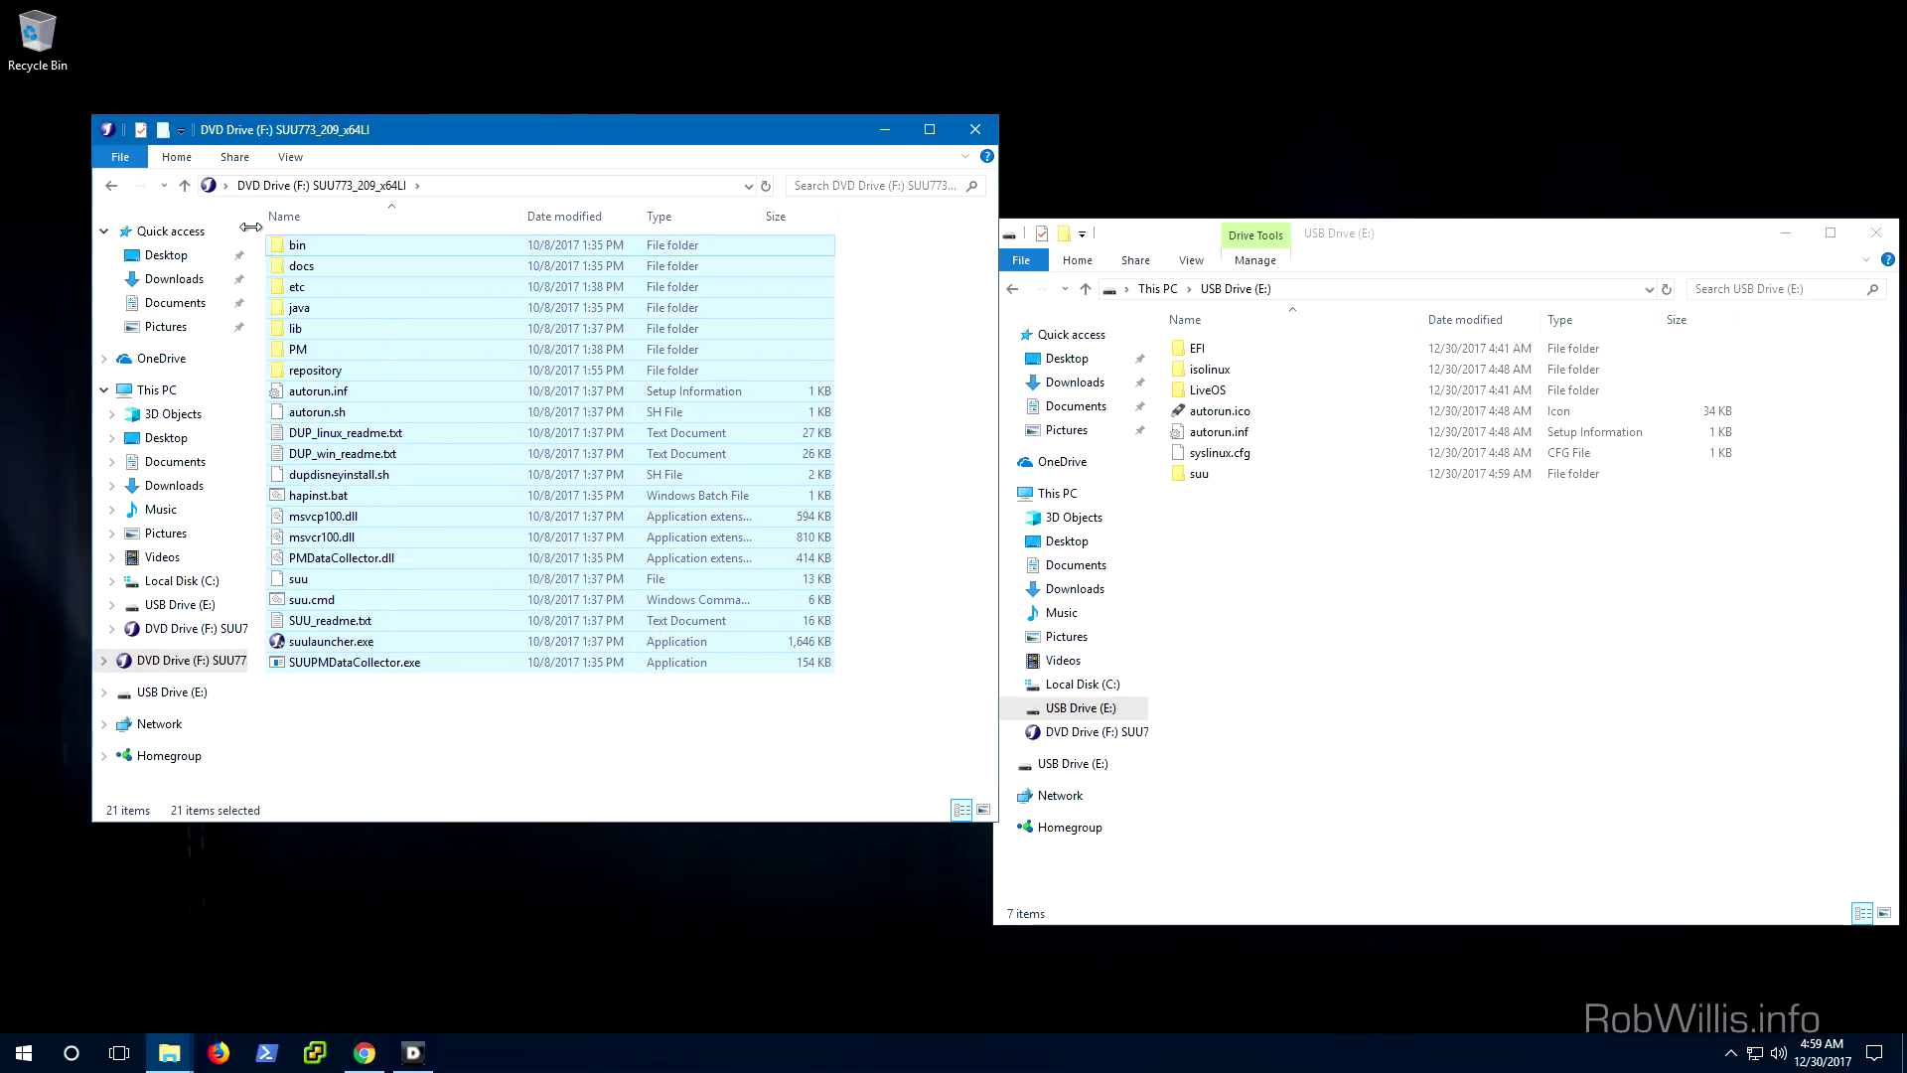
right_click(300, 284)
left_click(363, 422)
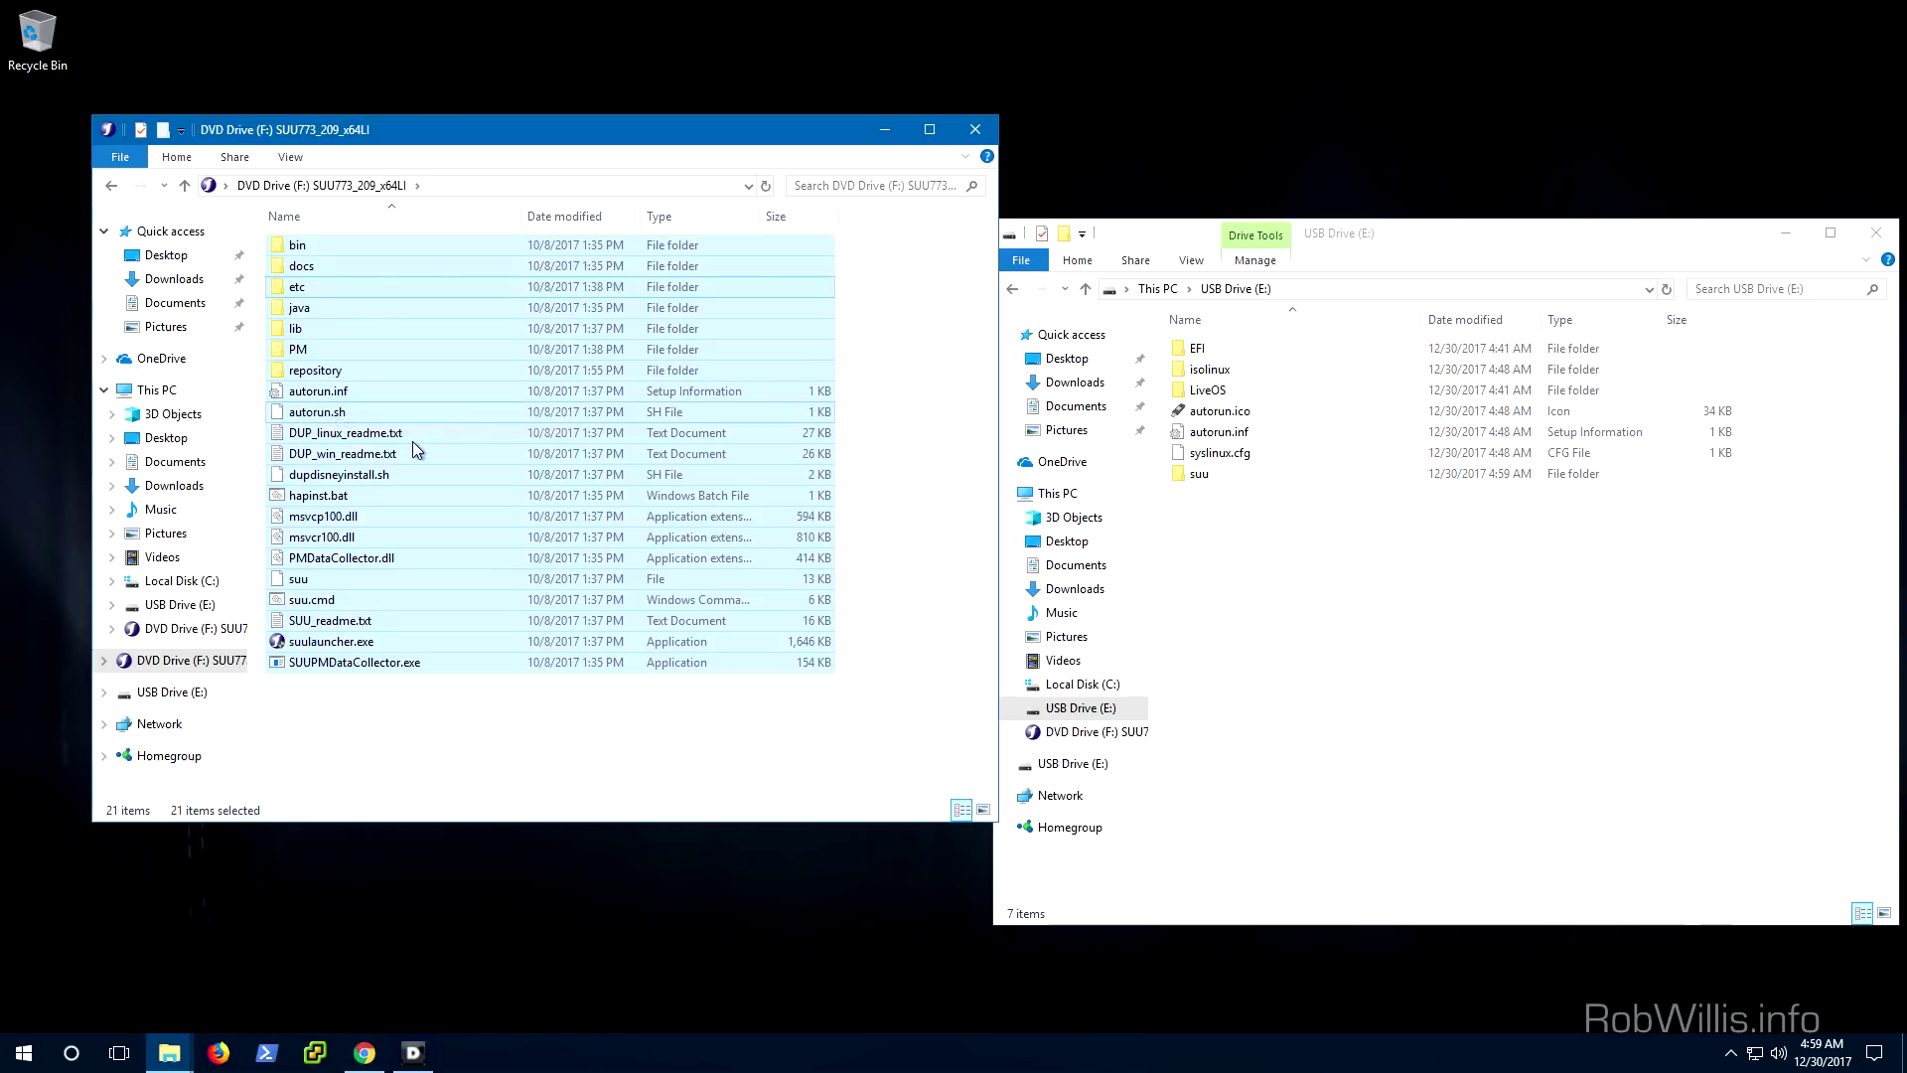
double_click(1202, 474)
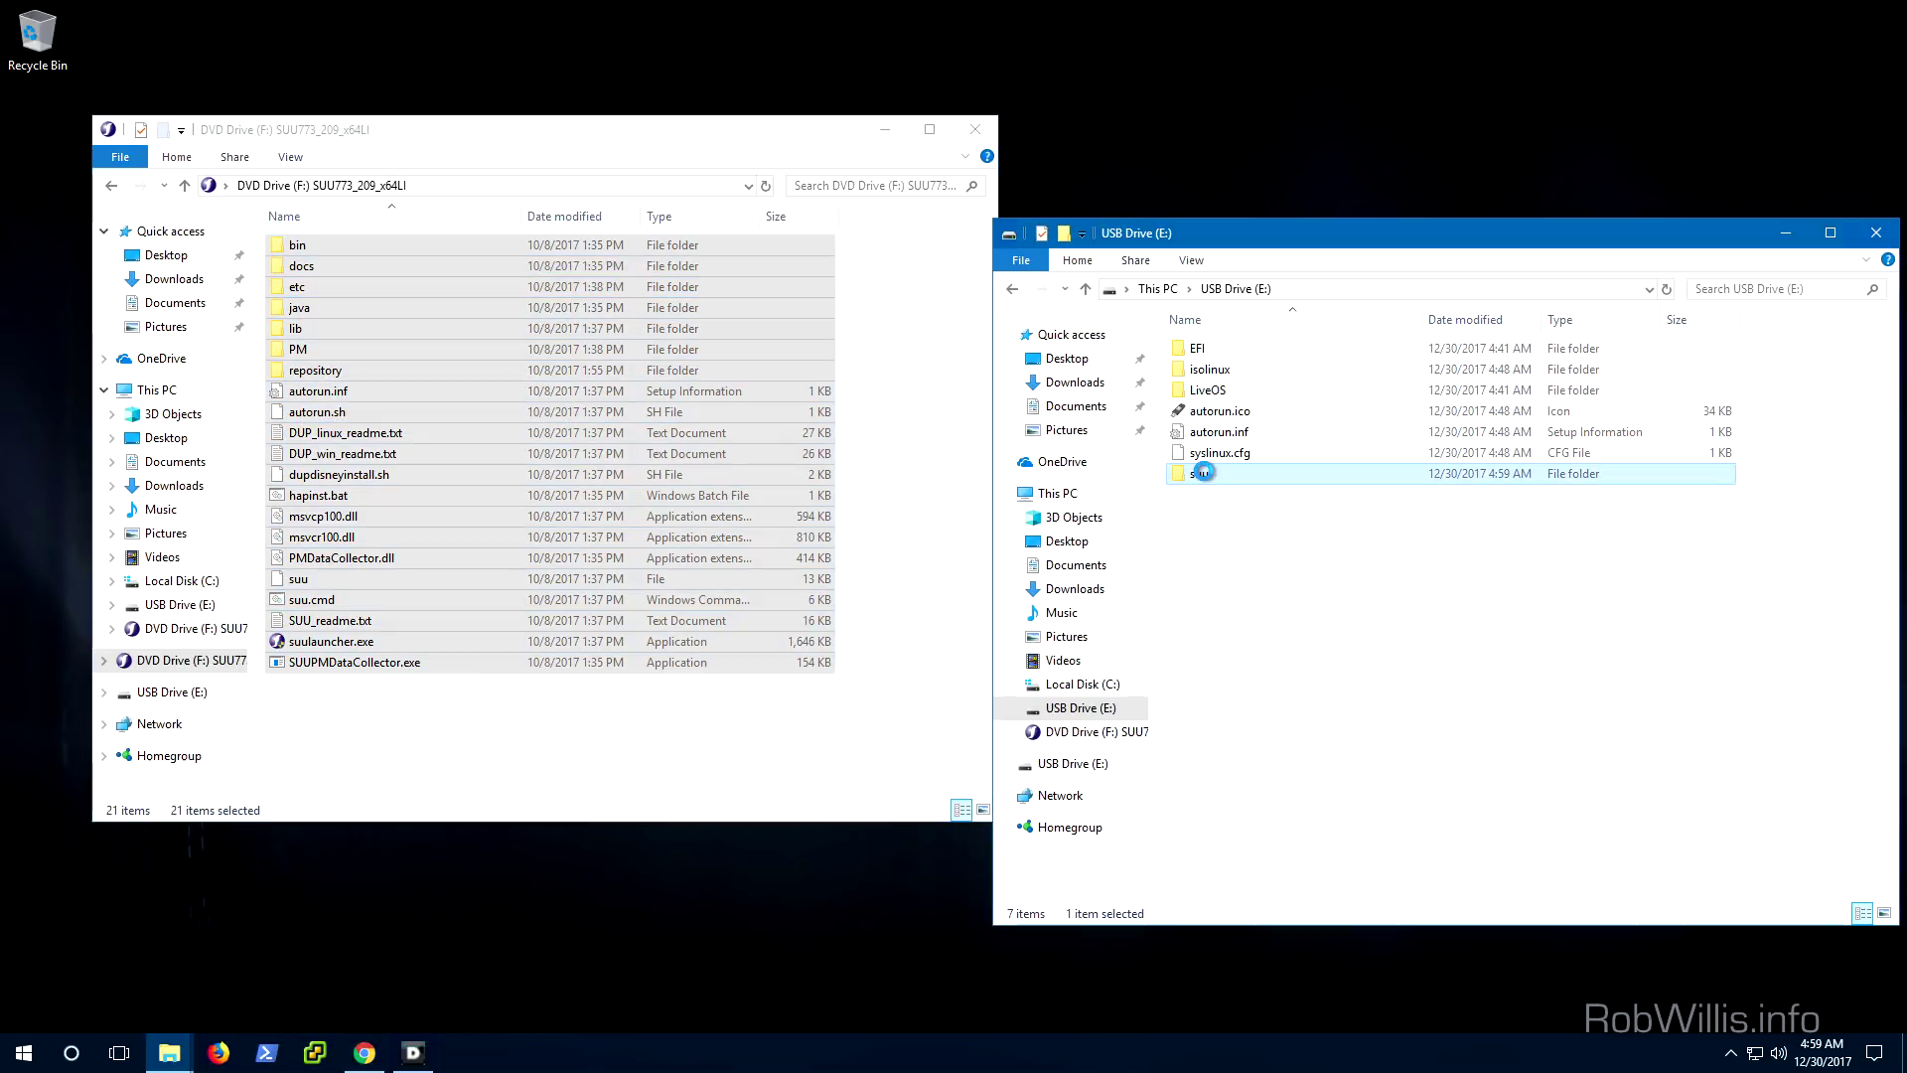
right_click(1344, 504)
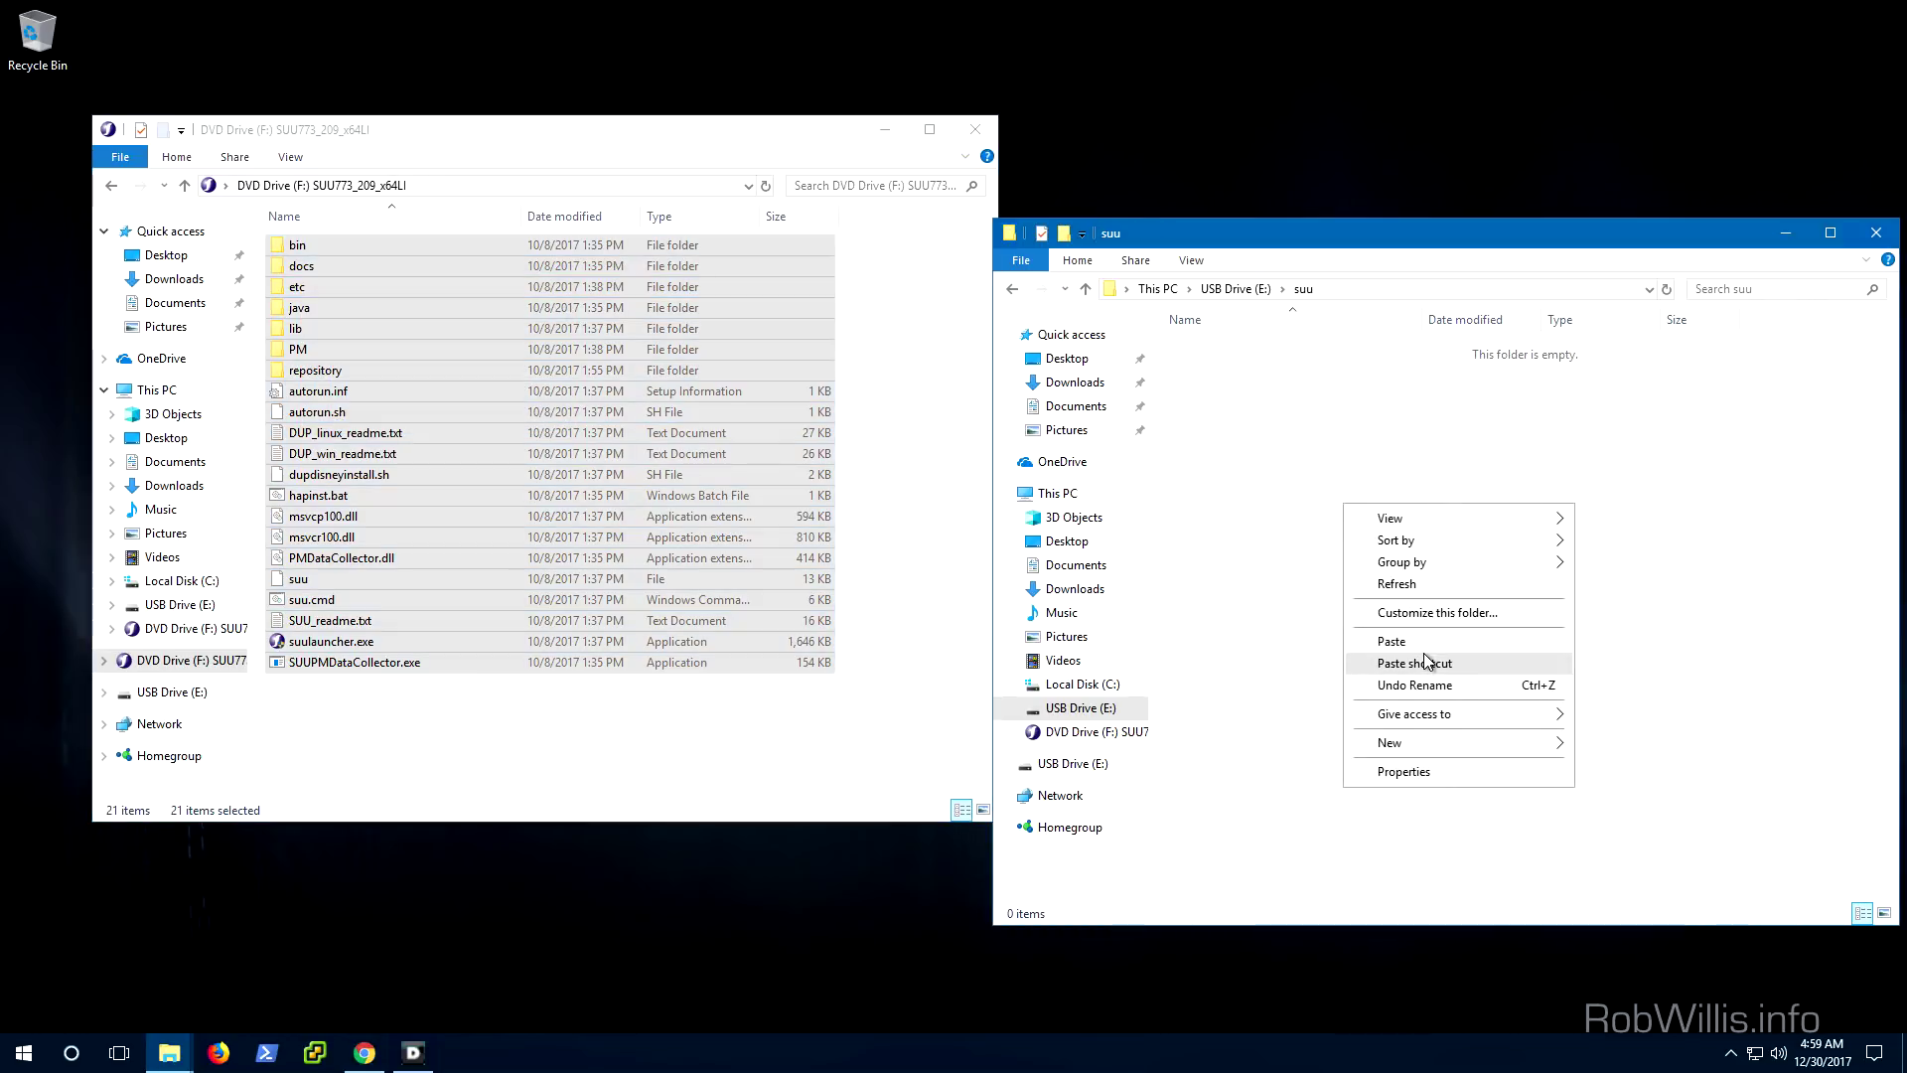
left_click(1424, 648)
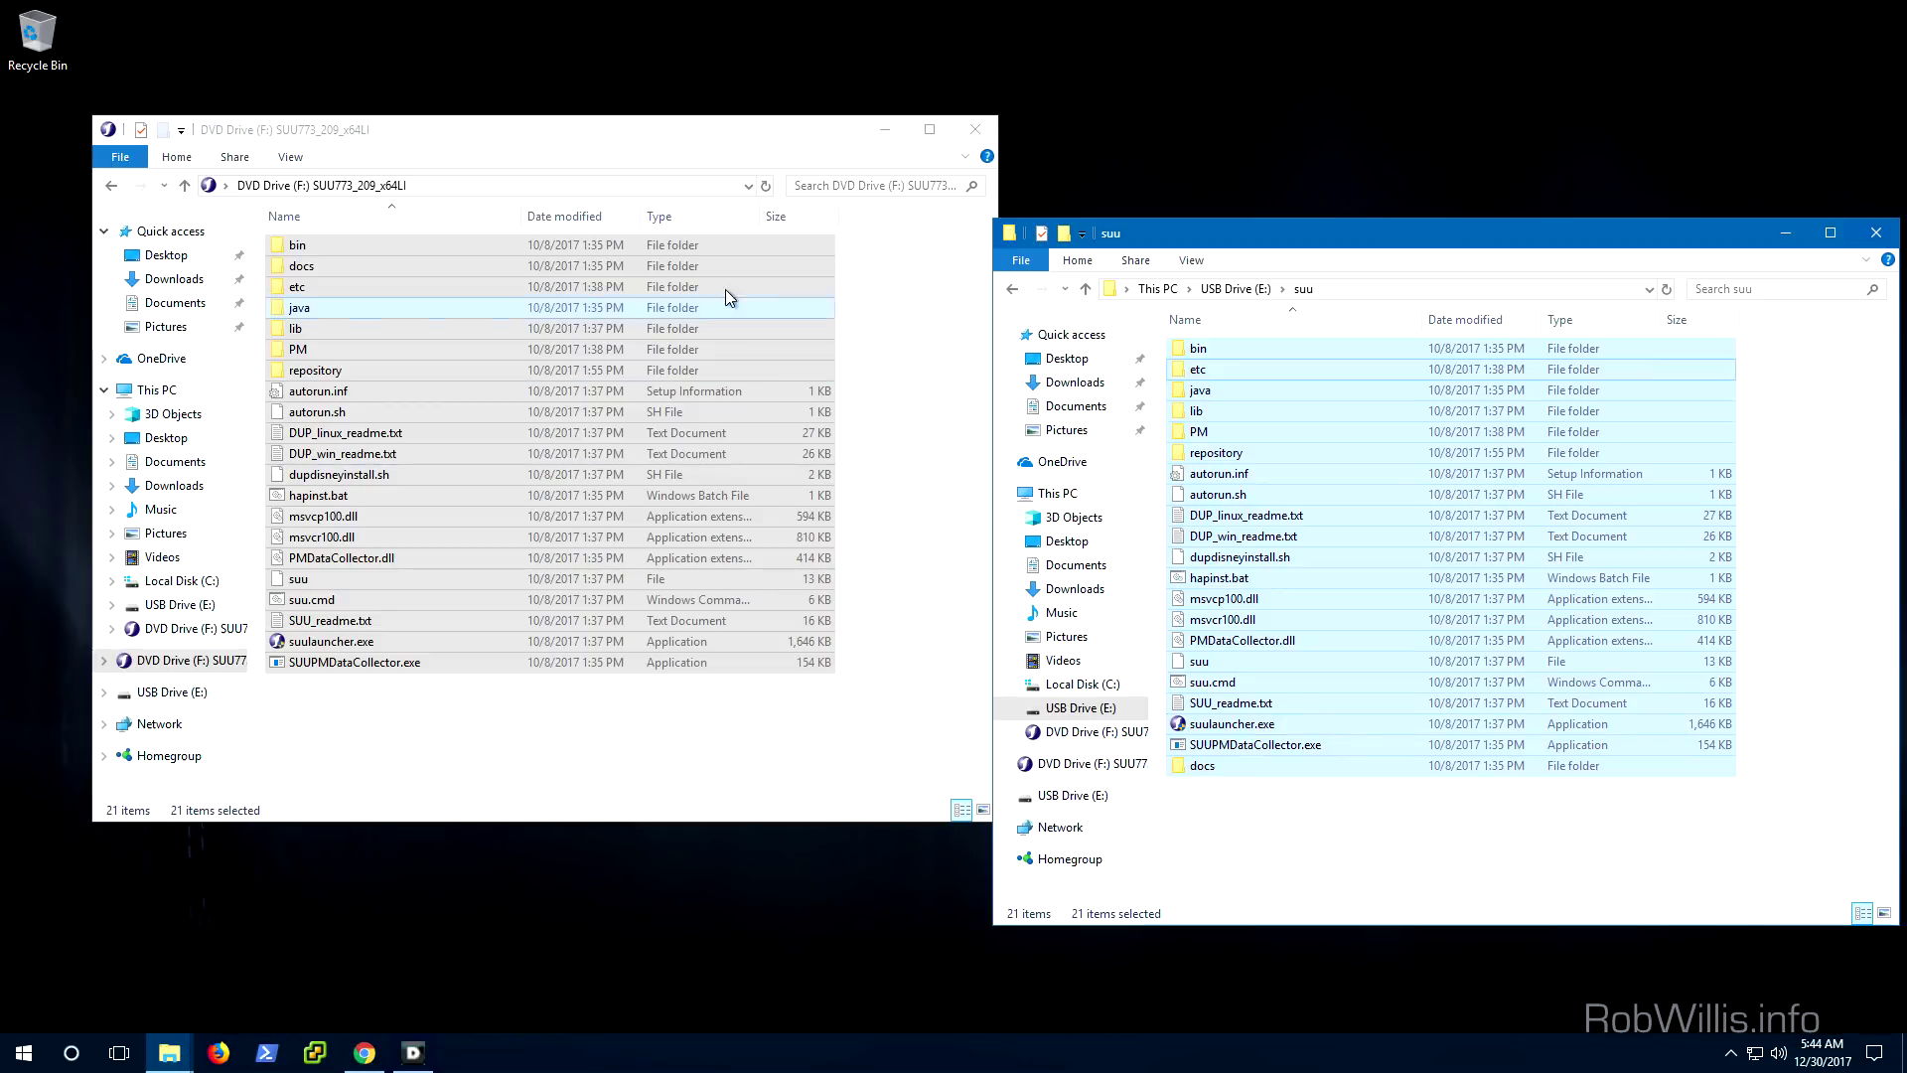
left_click(973, 133)
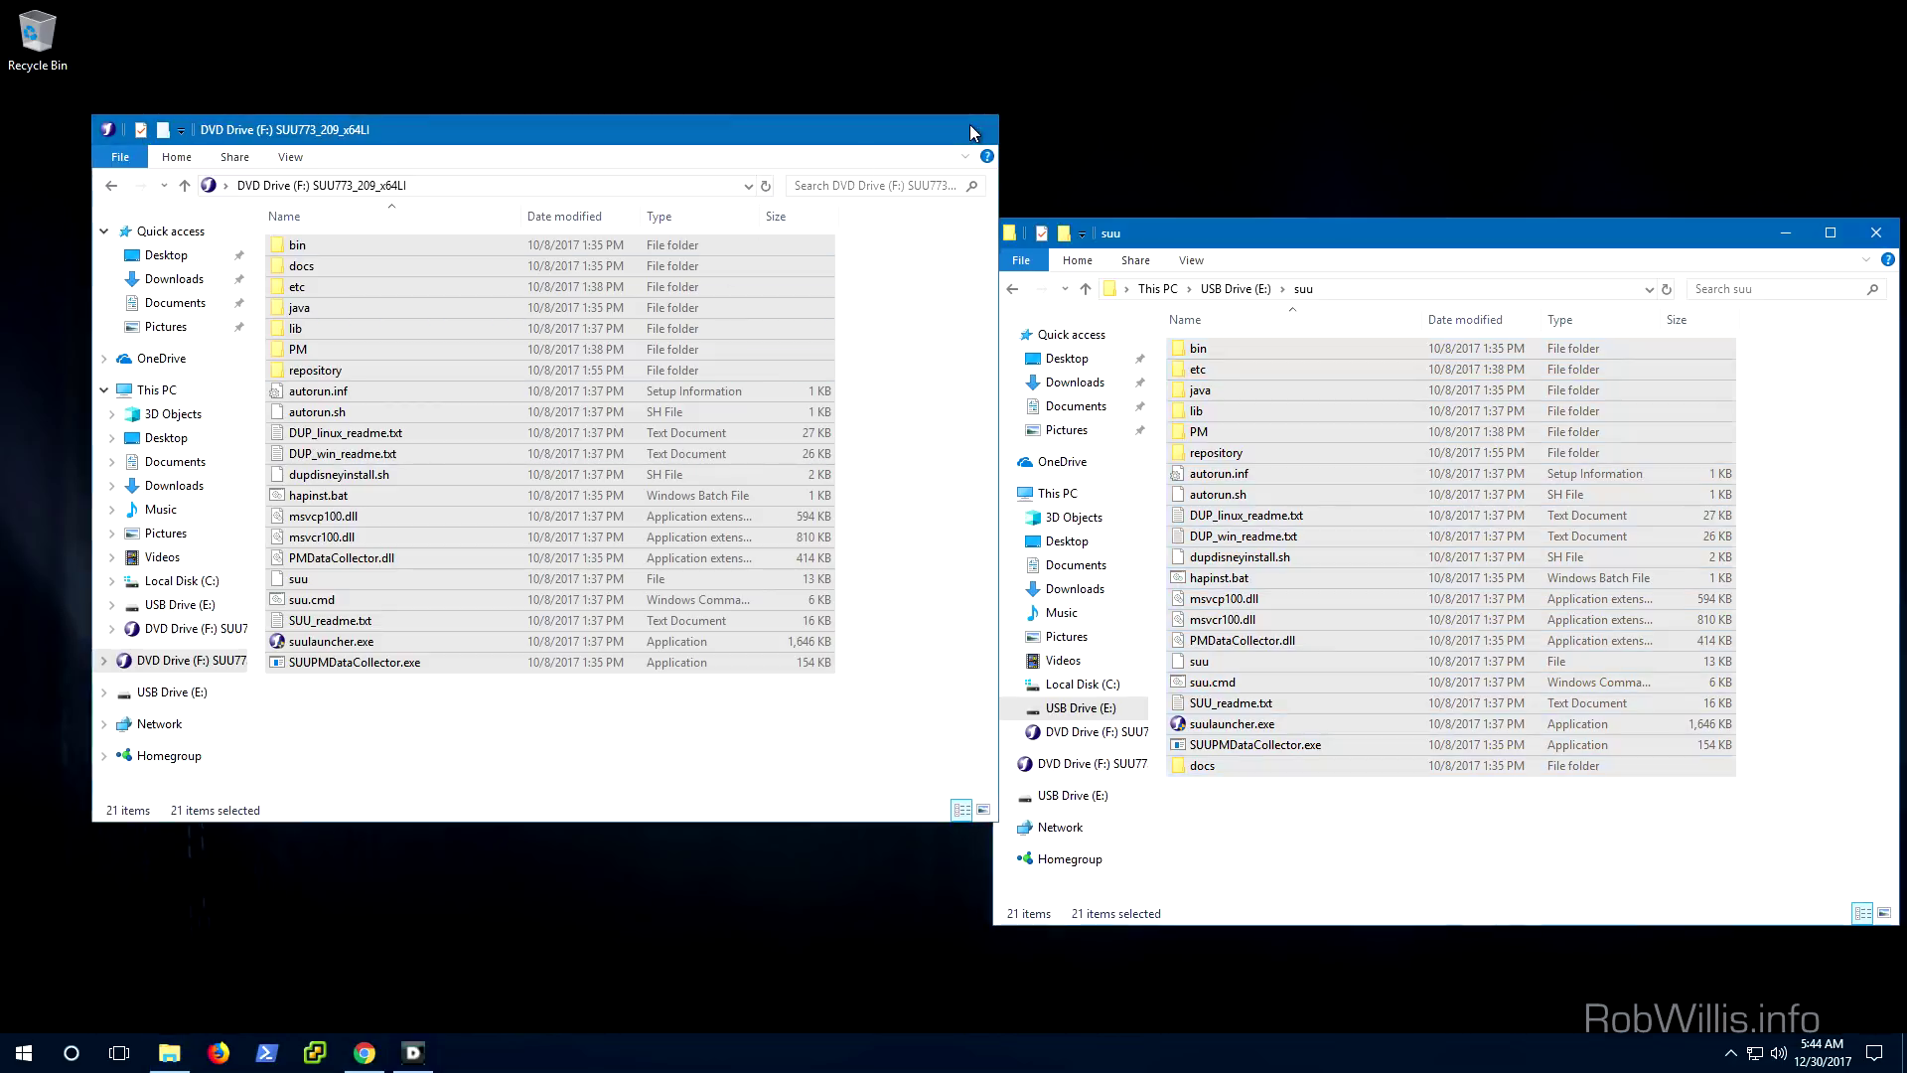
left_click(1876, 235)
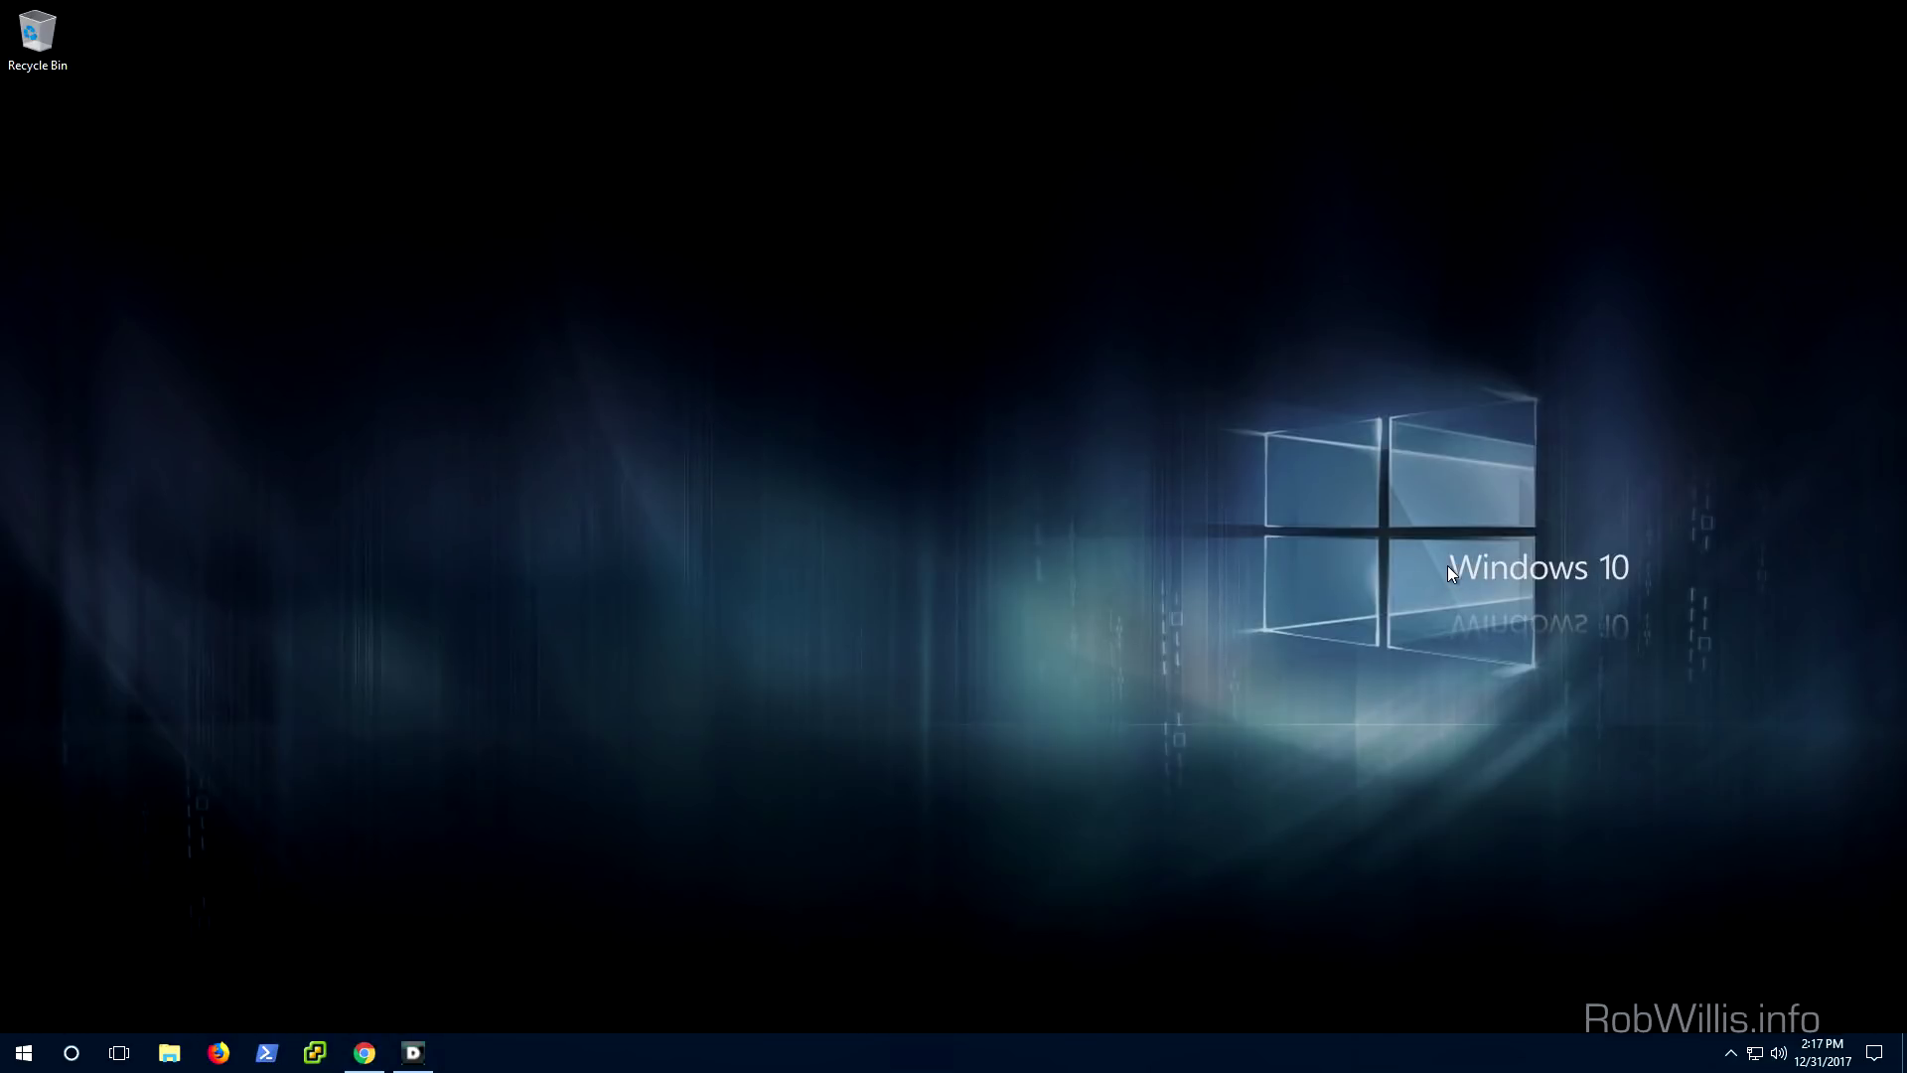
Switch to the PowerEdge R610's iDRAC virtual console, minimize the browser behind it, and power on the system.
key("Down")
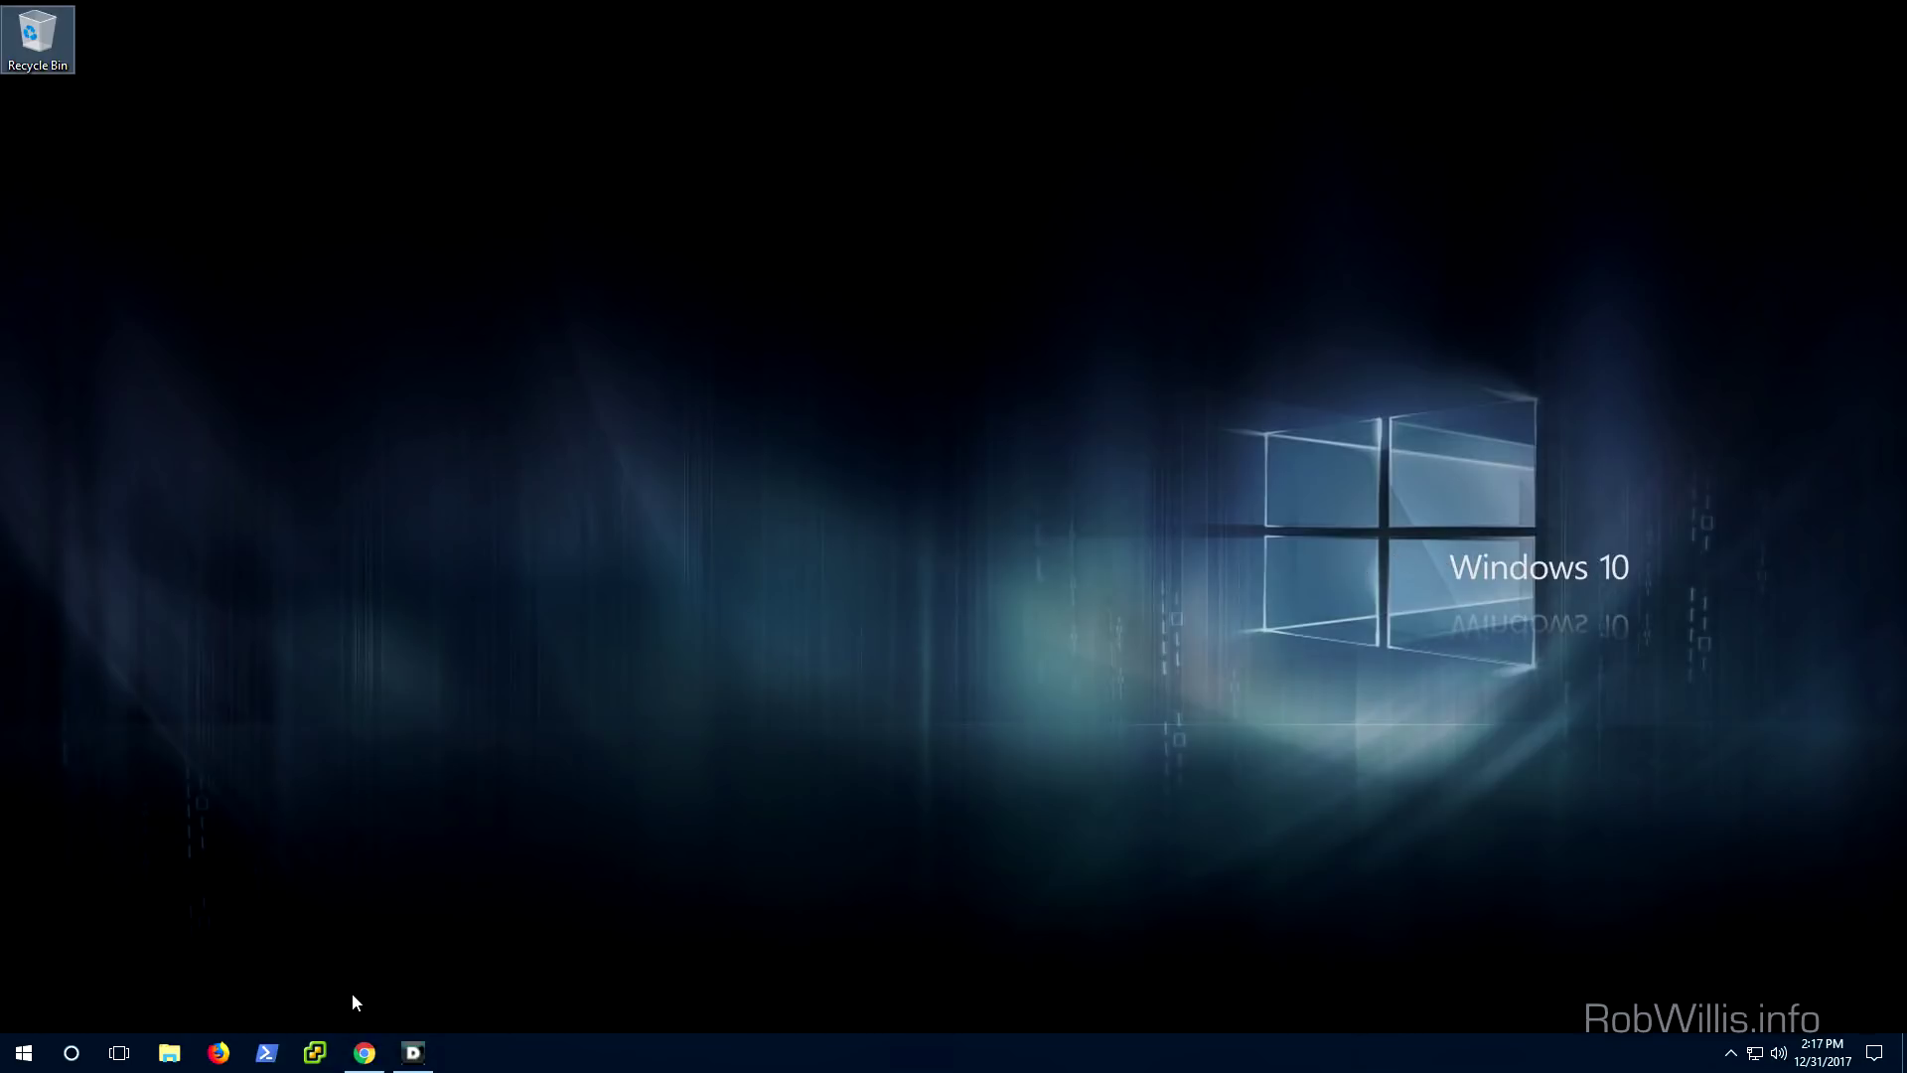
left_click(364, 1052)
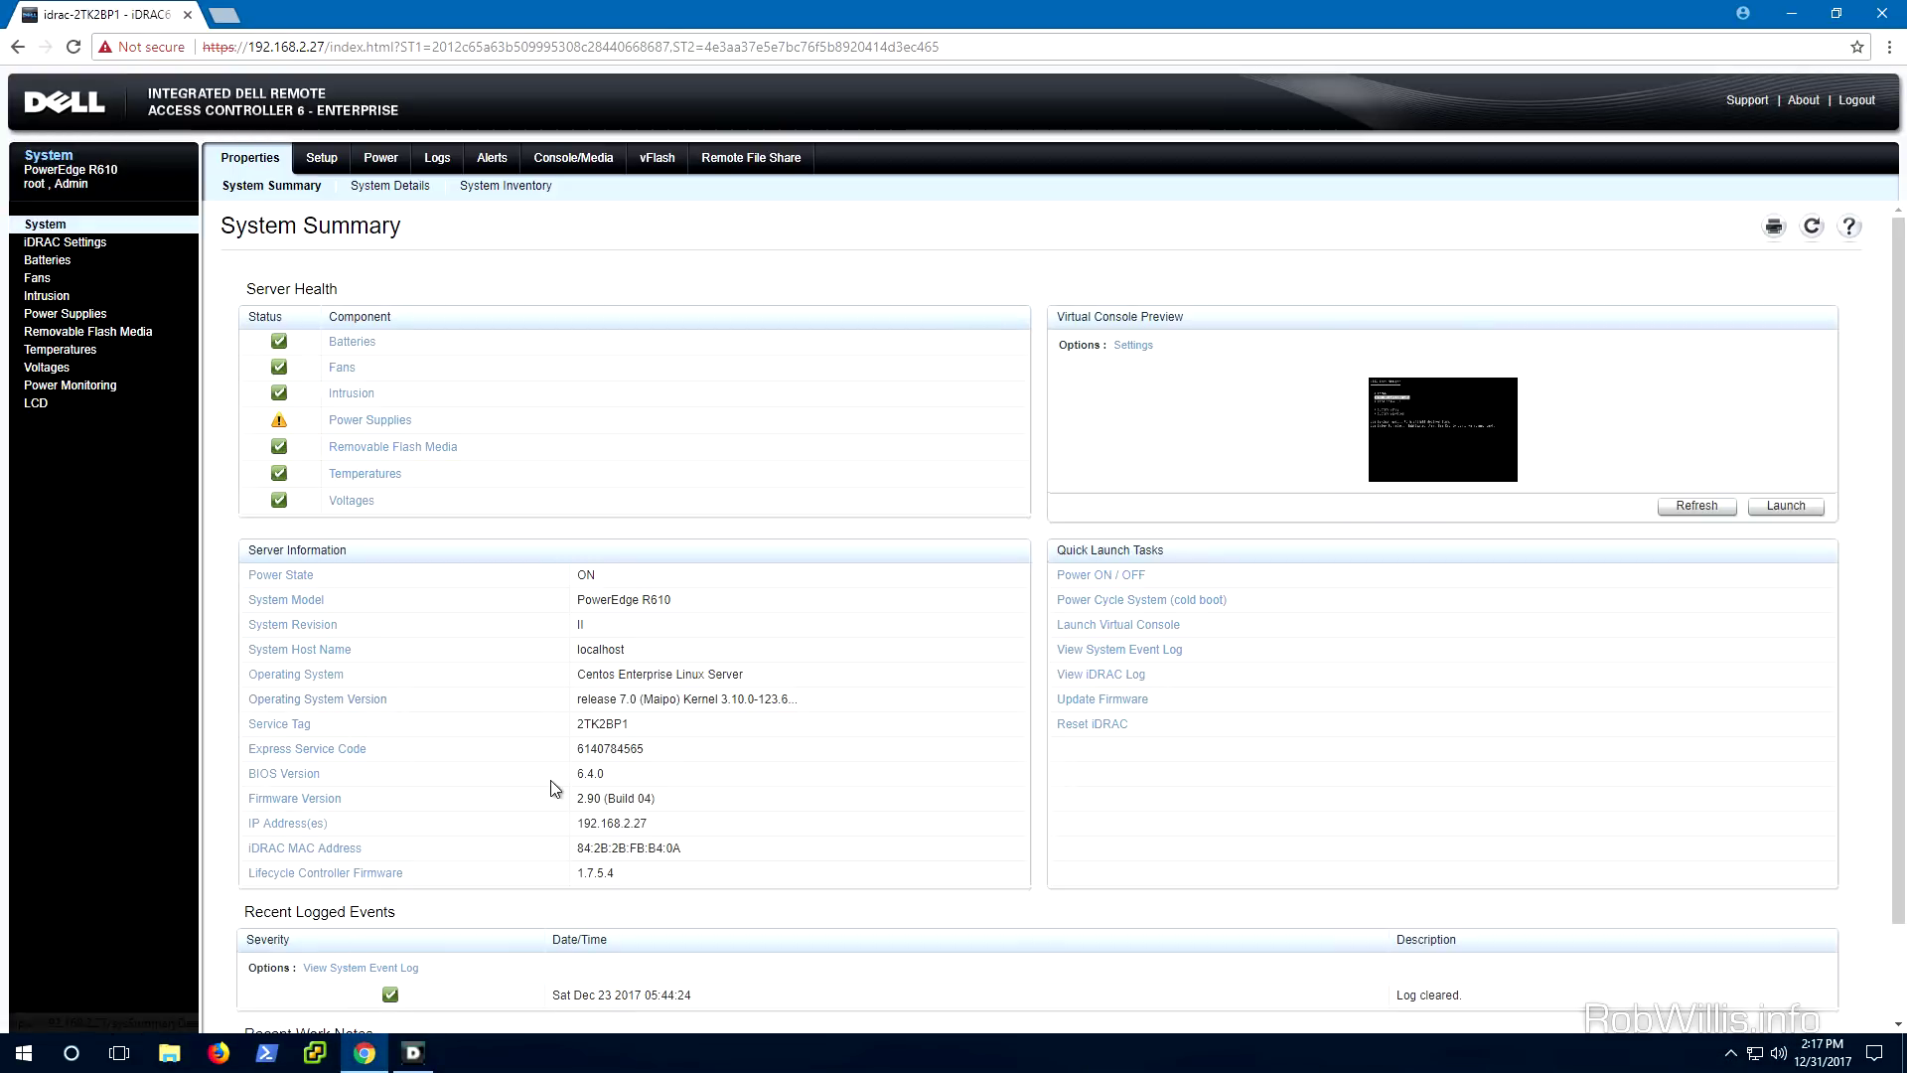
left_click(414, 1056)
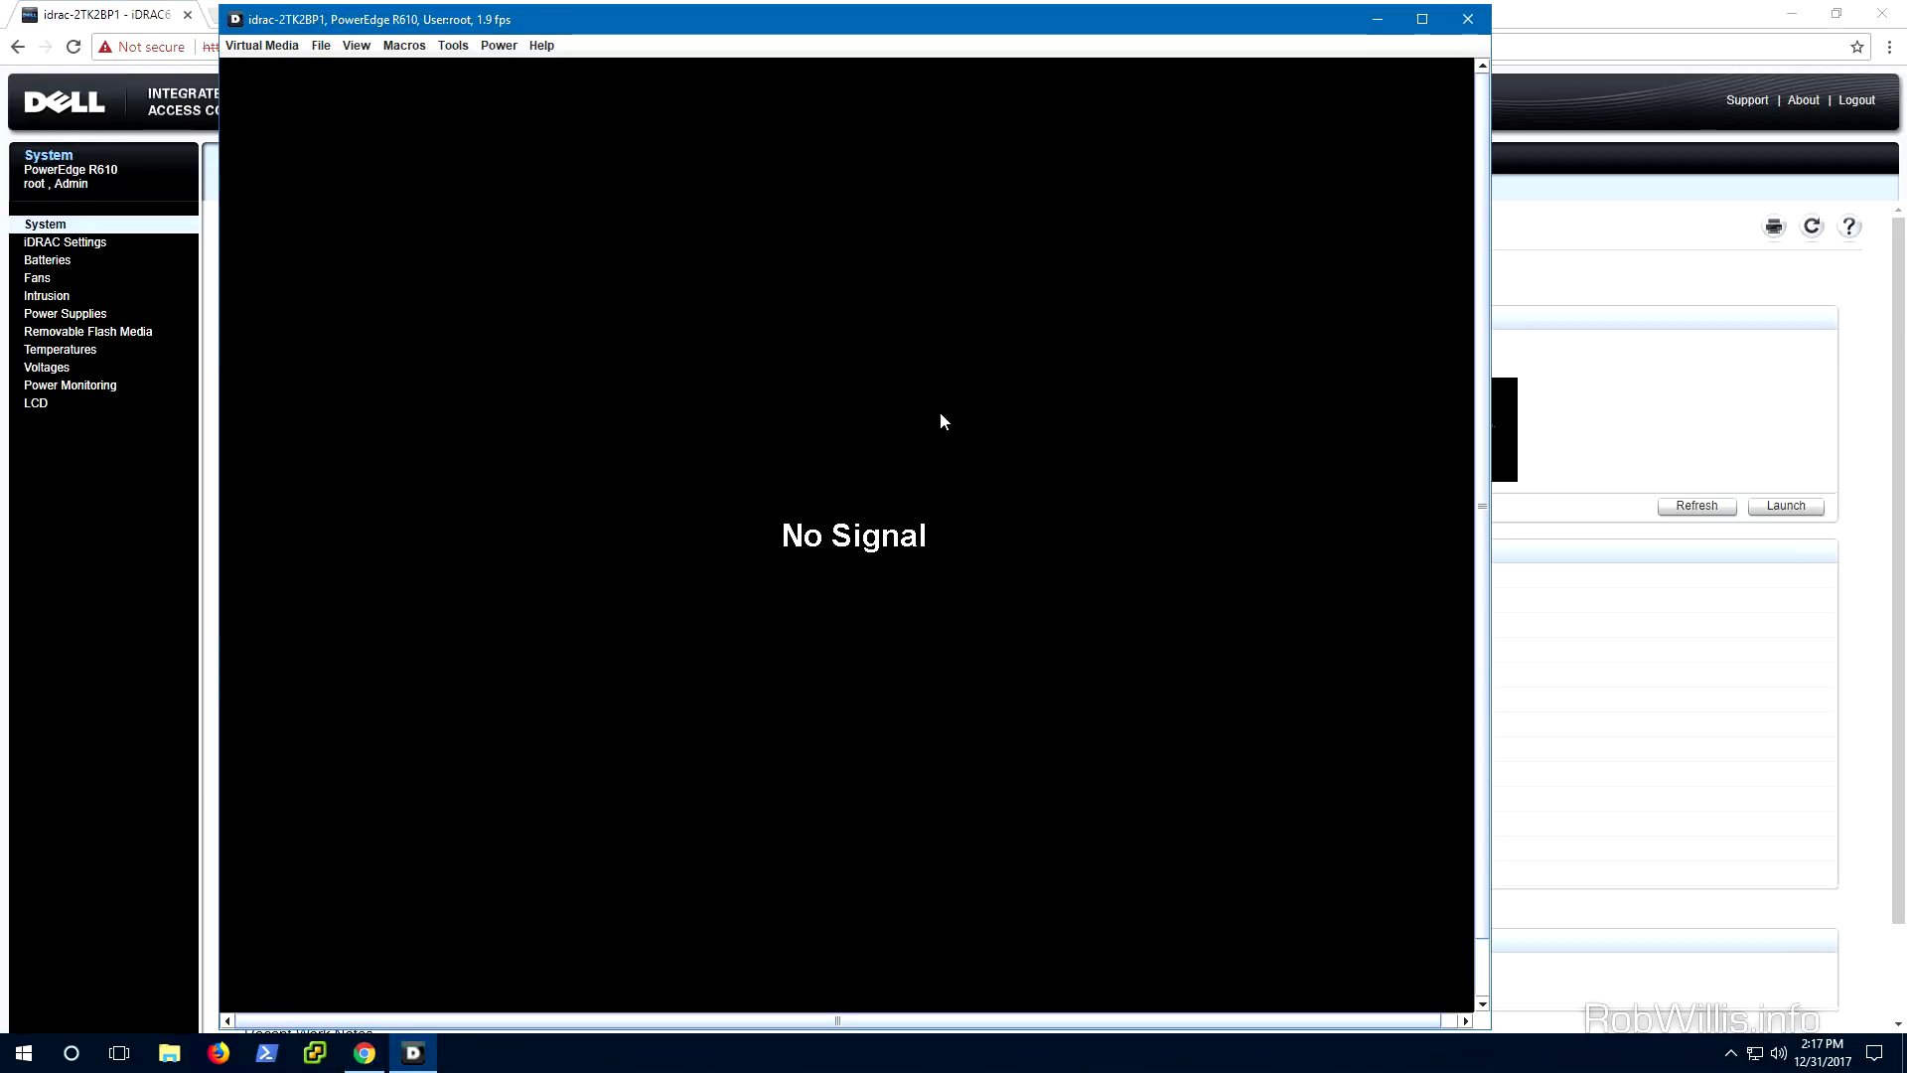
left_click(1788, 17)
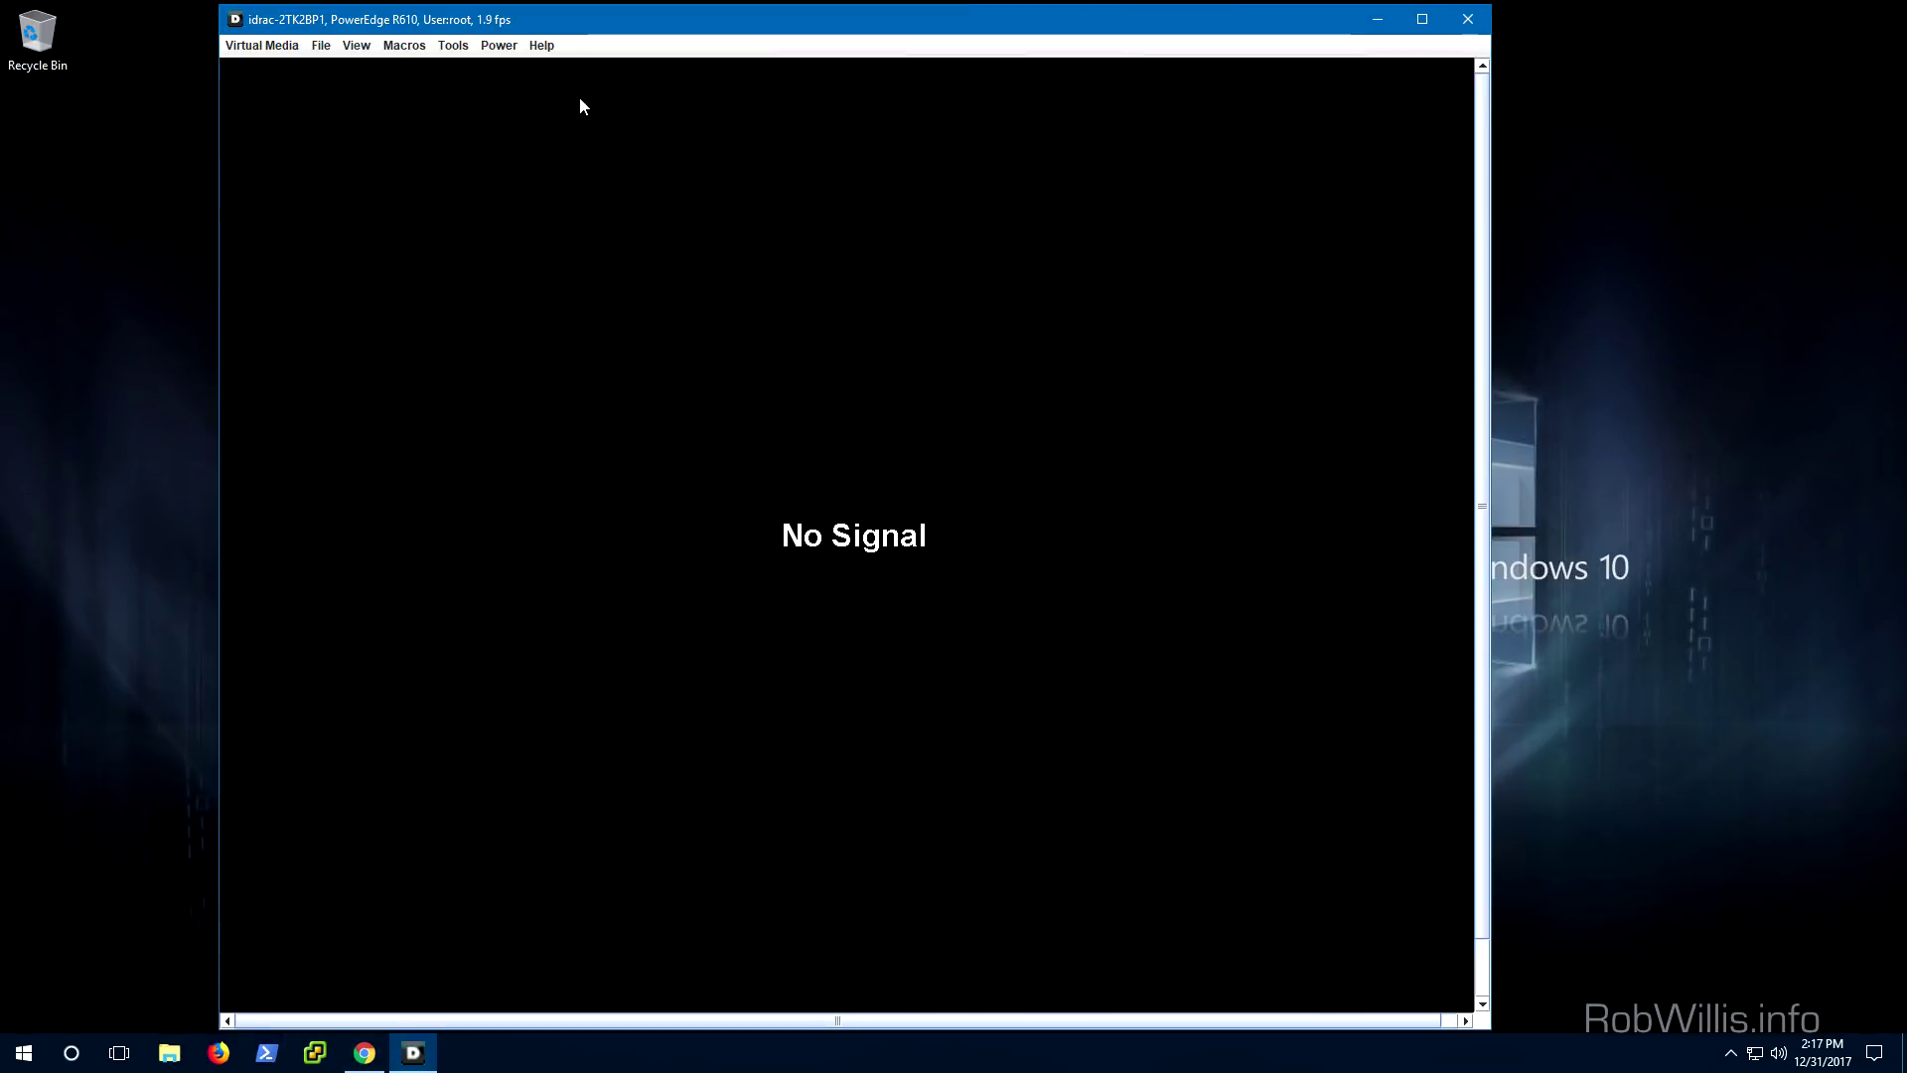
left_click(497, 46)
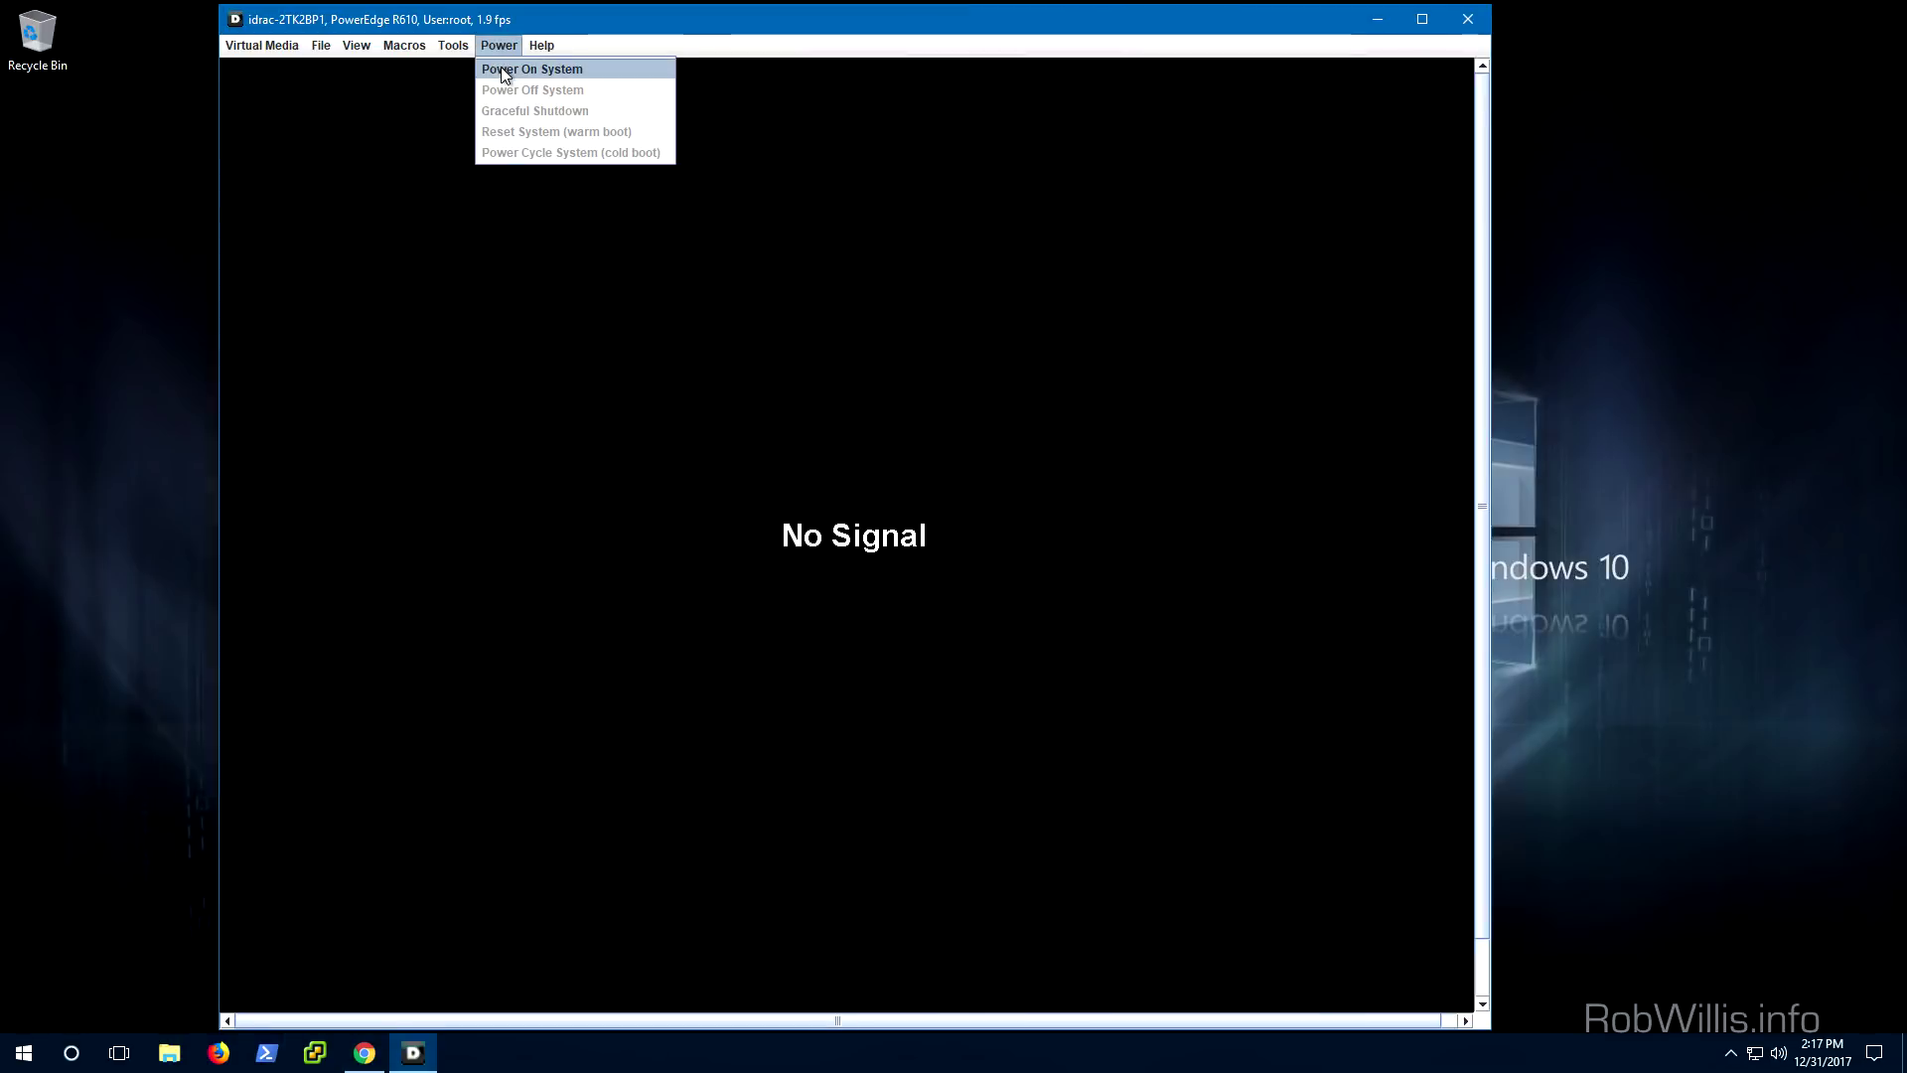
left_click(507, 69)
left_click(593, 562)
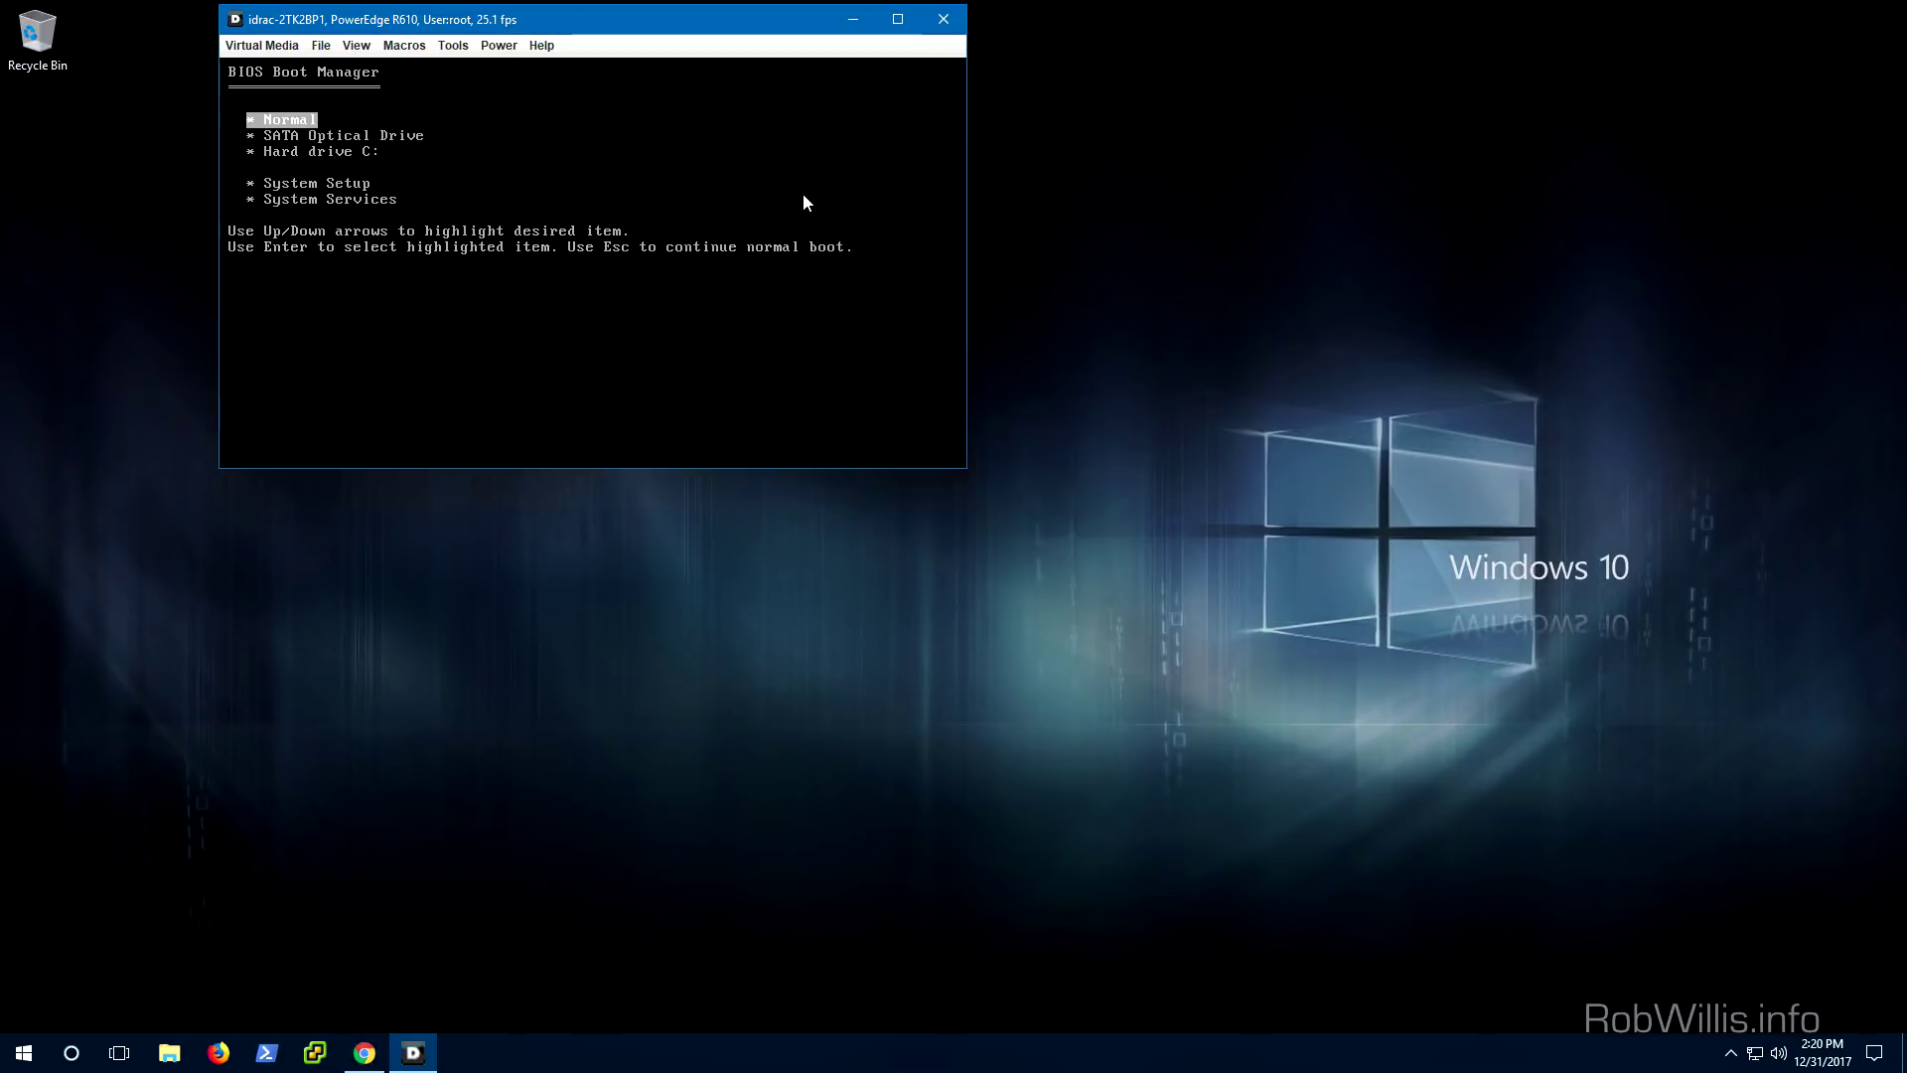
Boot the server from the Front USB: DataTraveler 3.0 device listed under Hard drive C: in the BIOS Boot Manager.
key("Down")
key("Down")
key("Return")
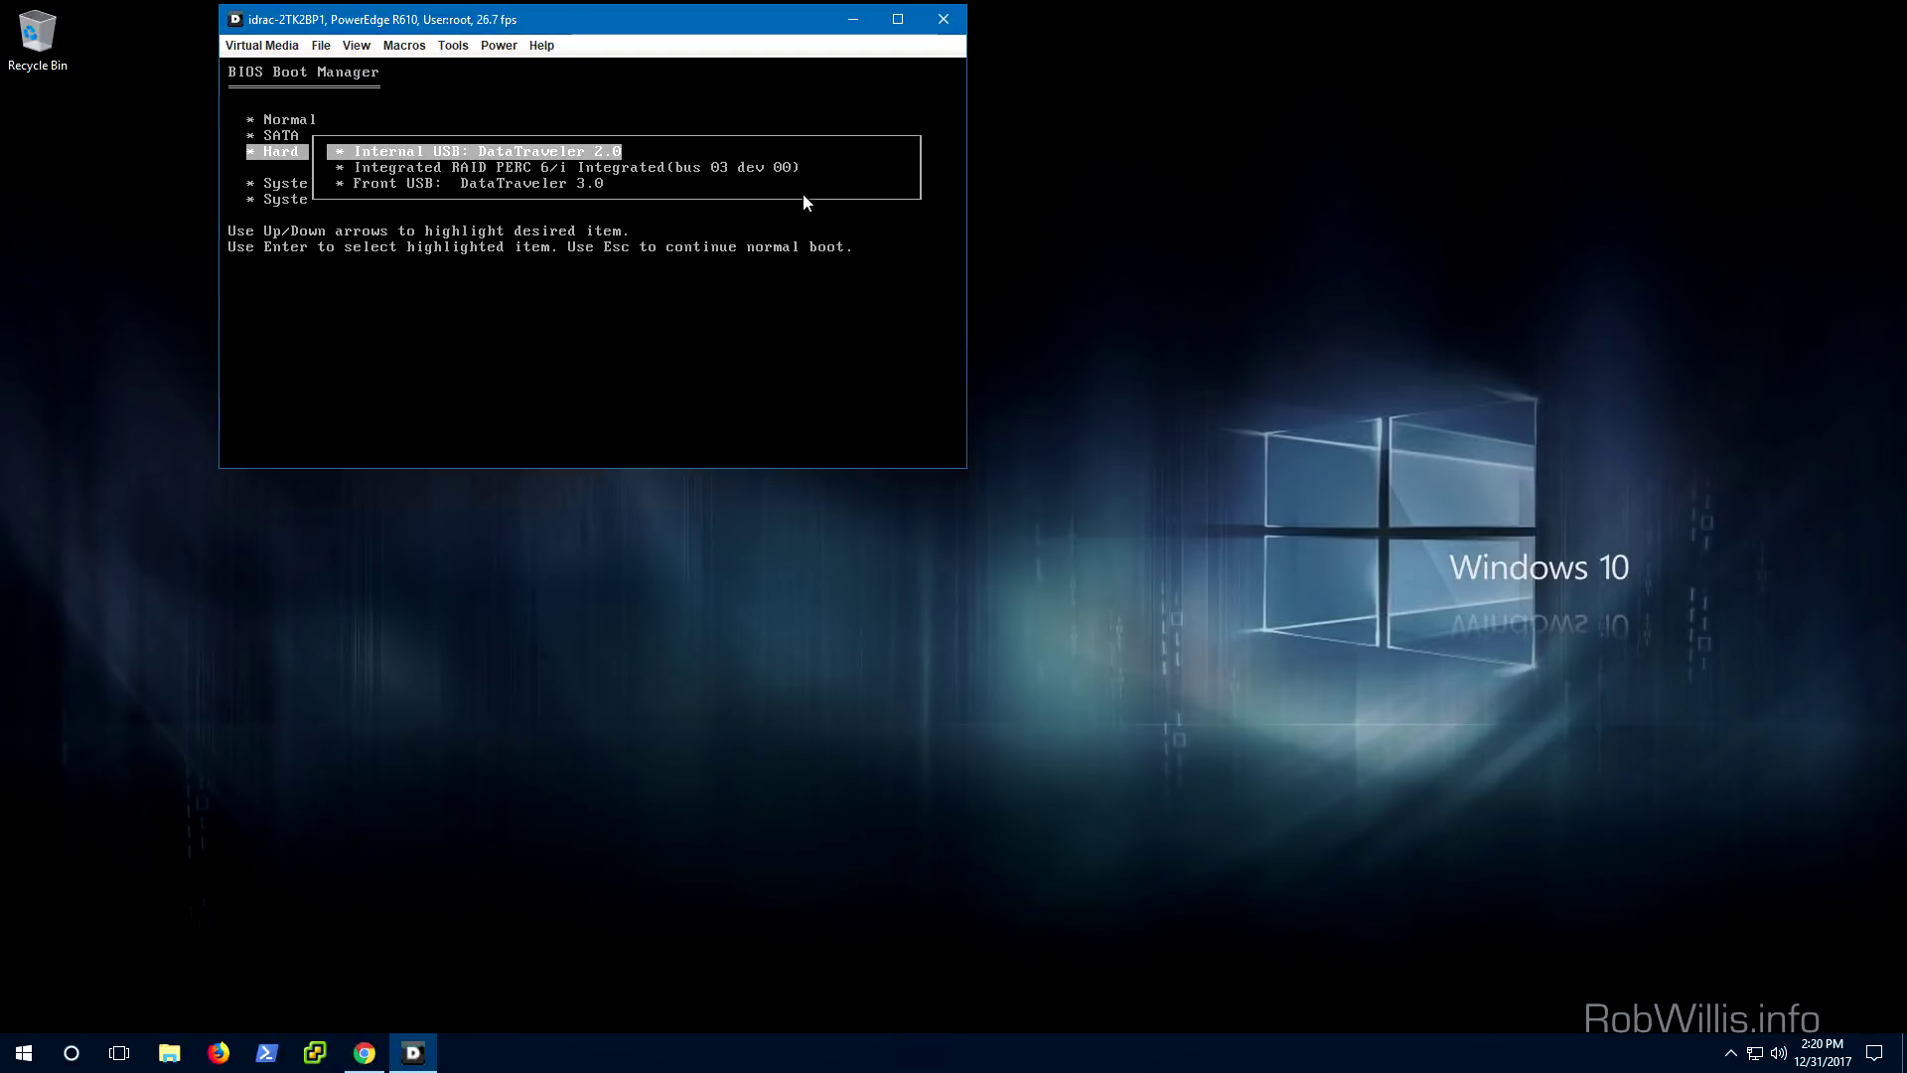
key("Down")
key("Down")
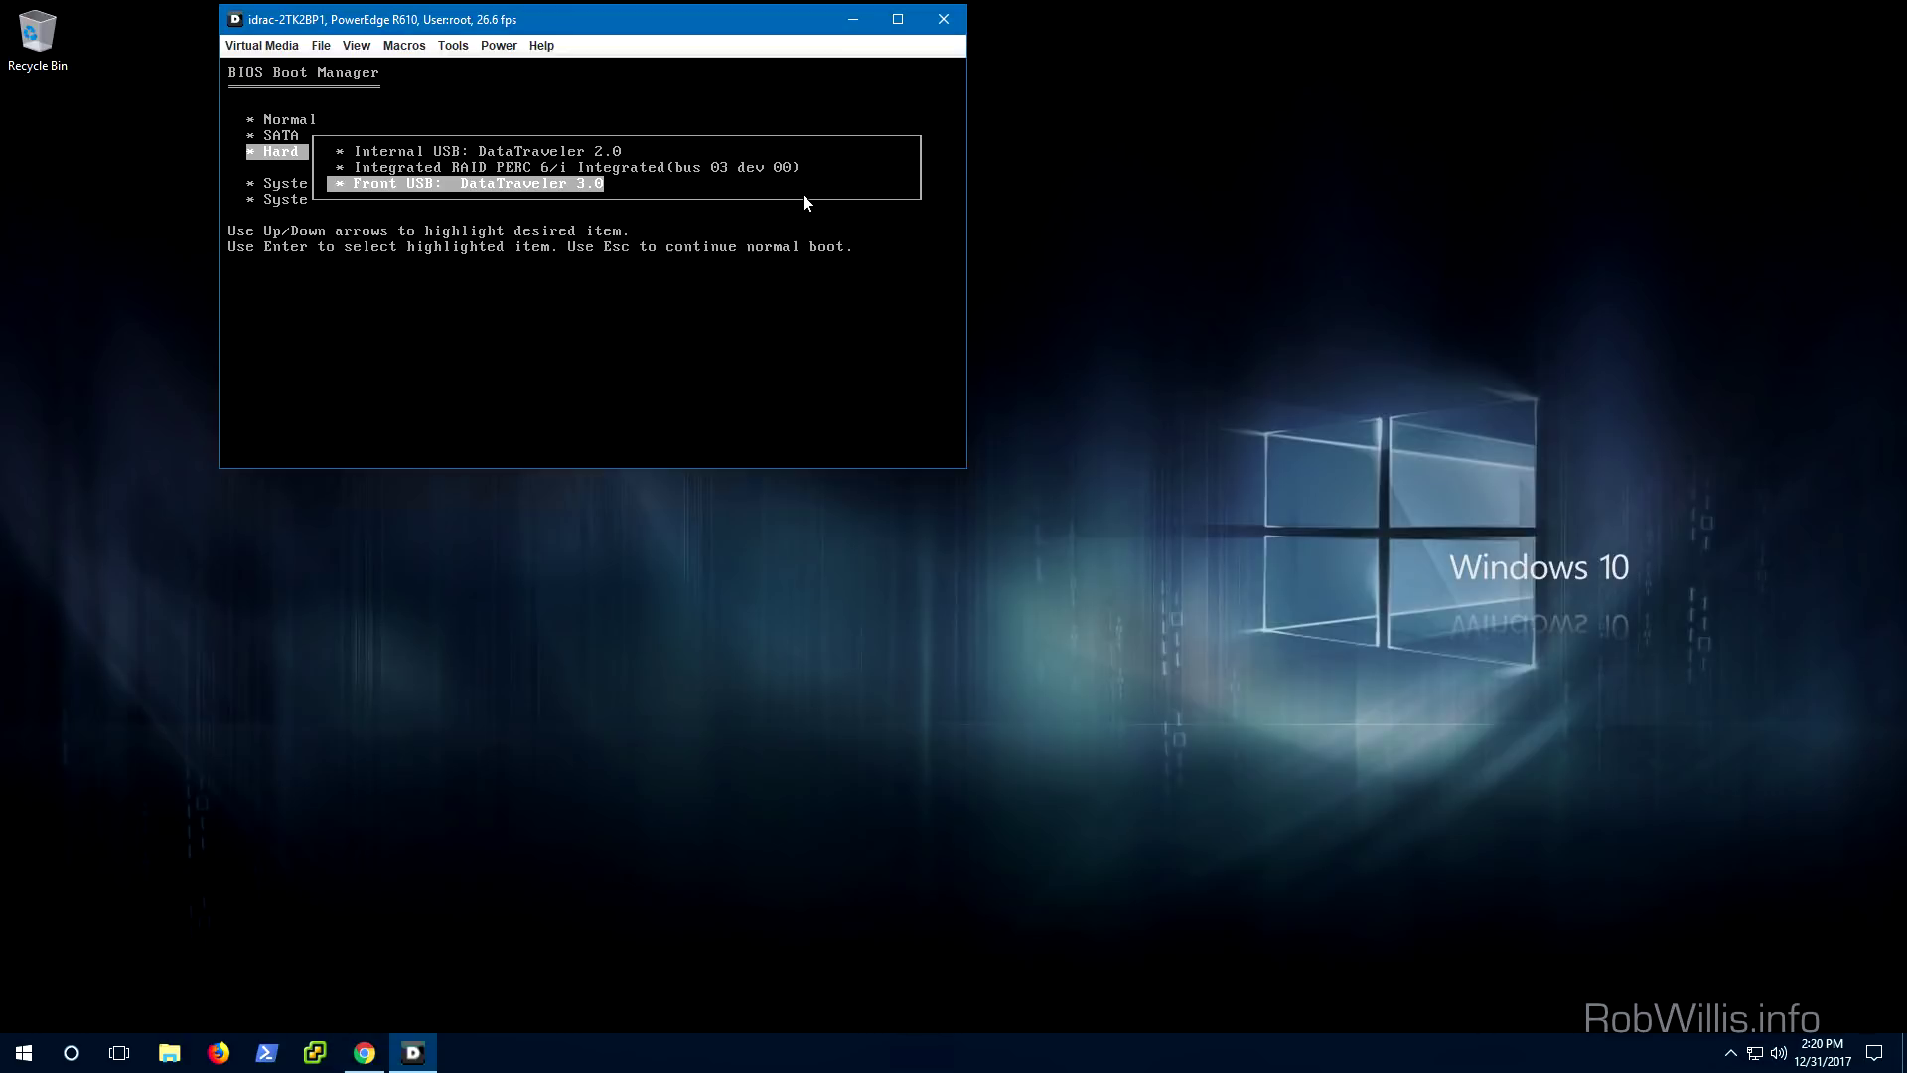
key("Return")
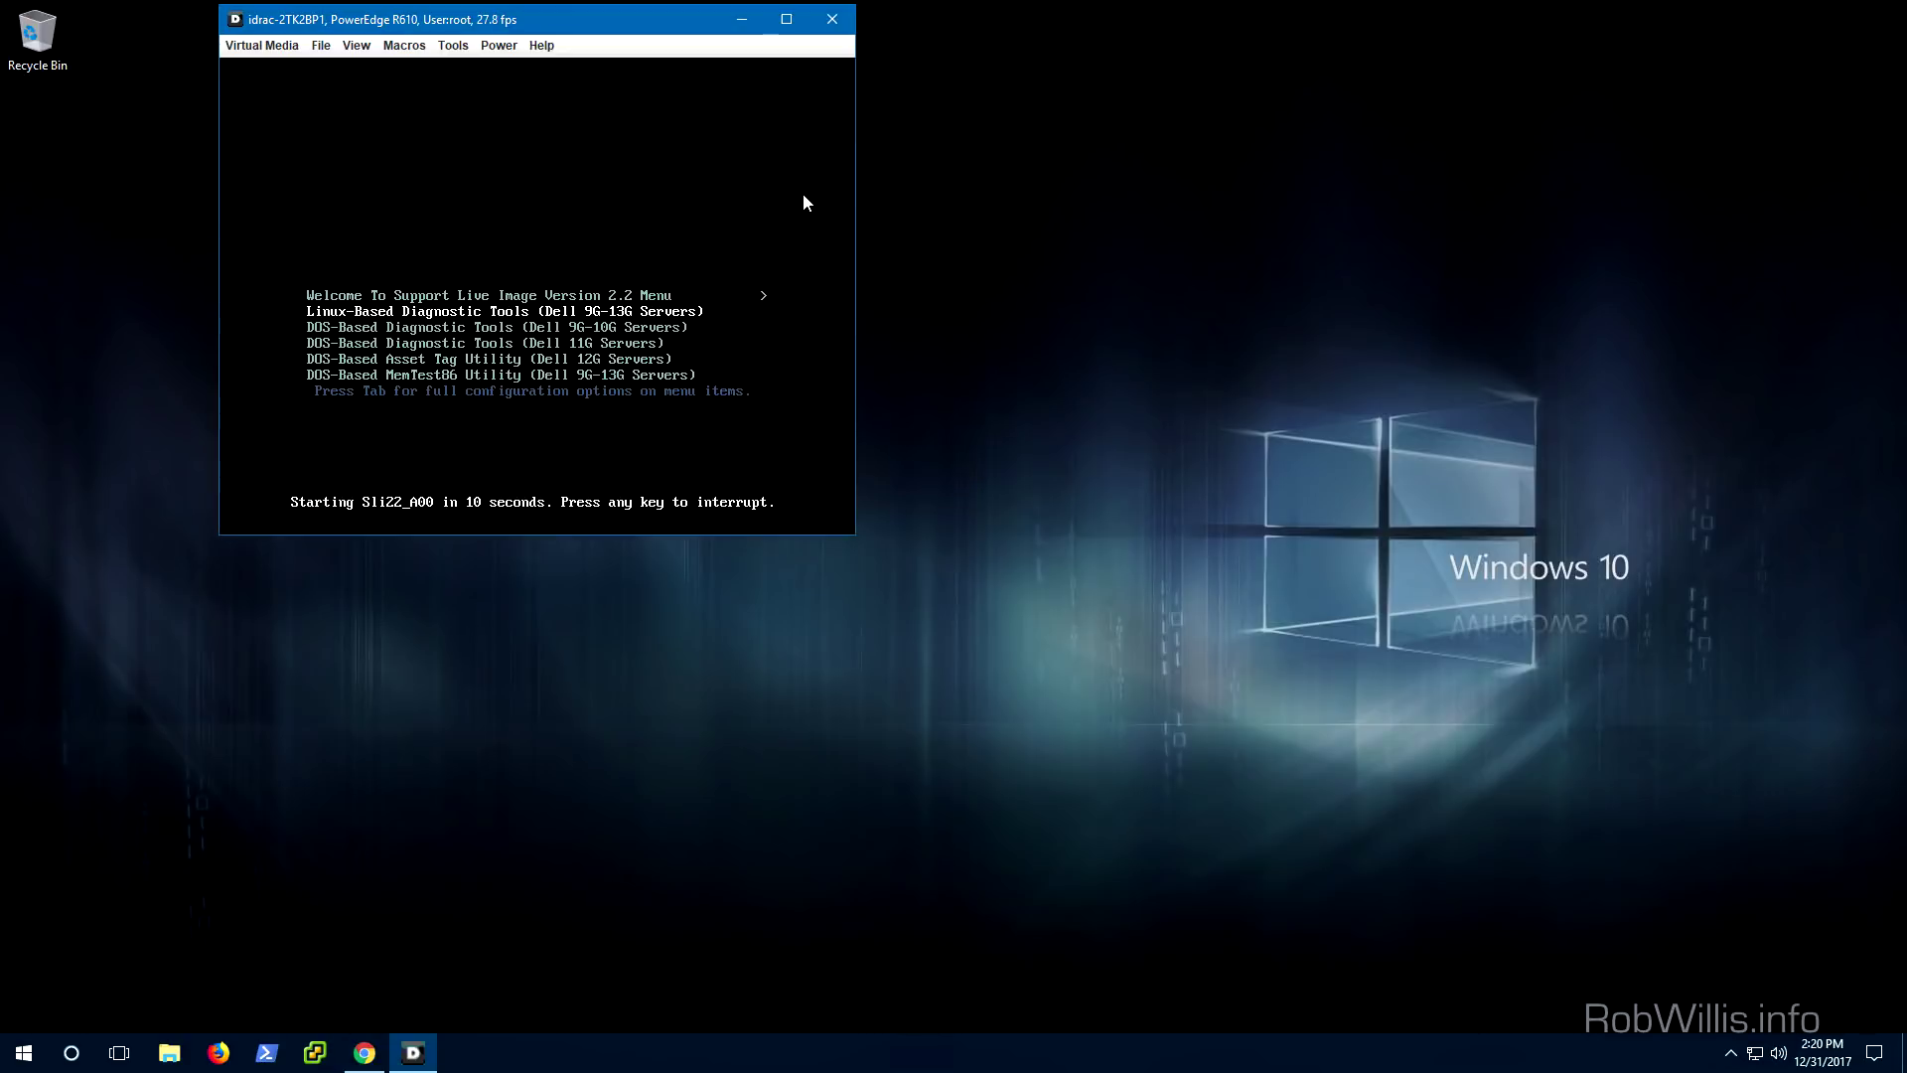
Start Linux-Based Diagnostic Tools (Dell 9G-13G Servers) from the Support Live Image menu.
key("Down")
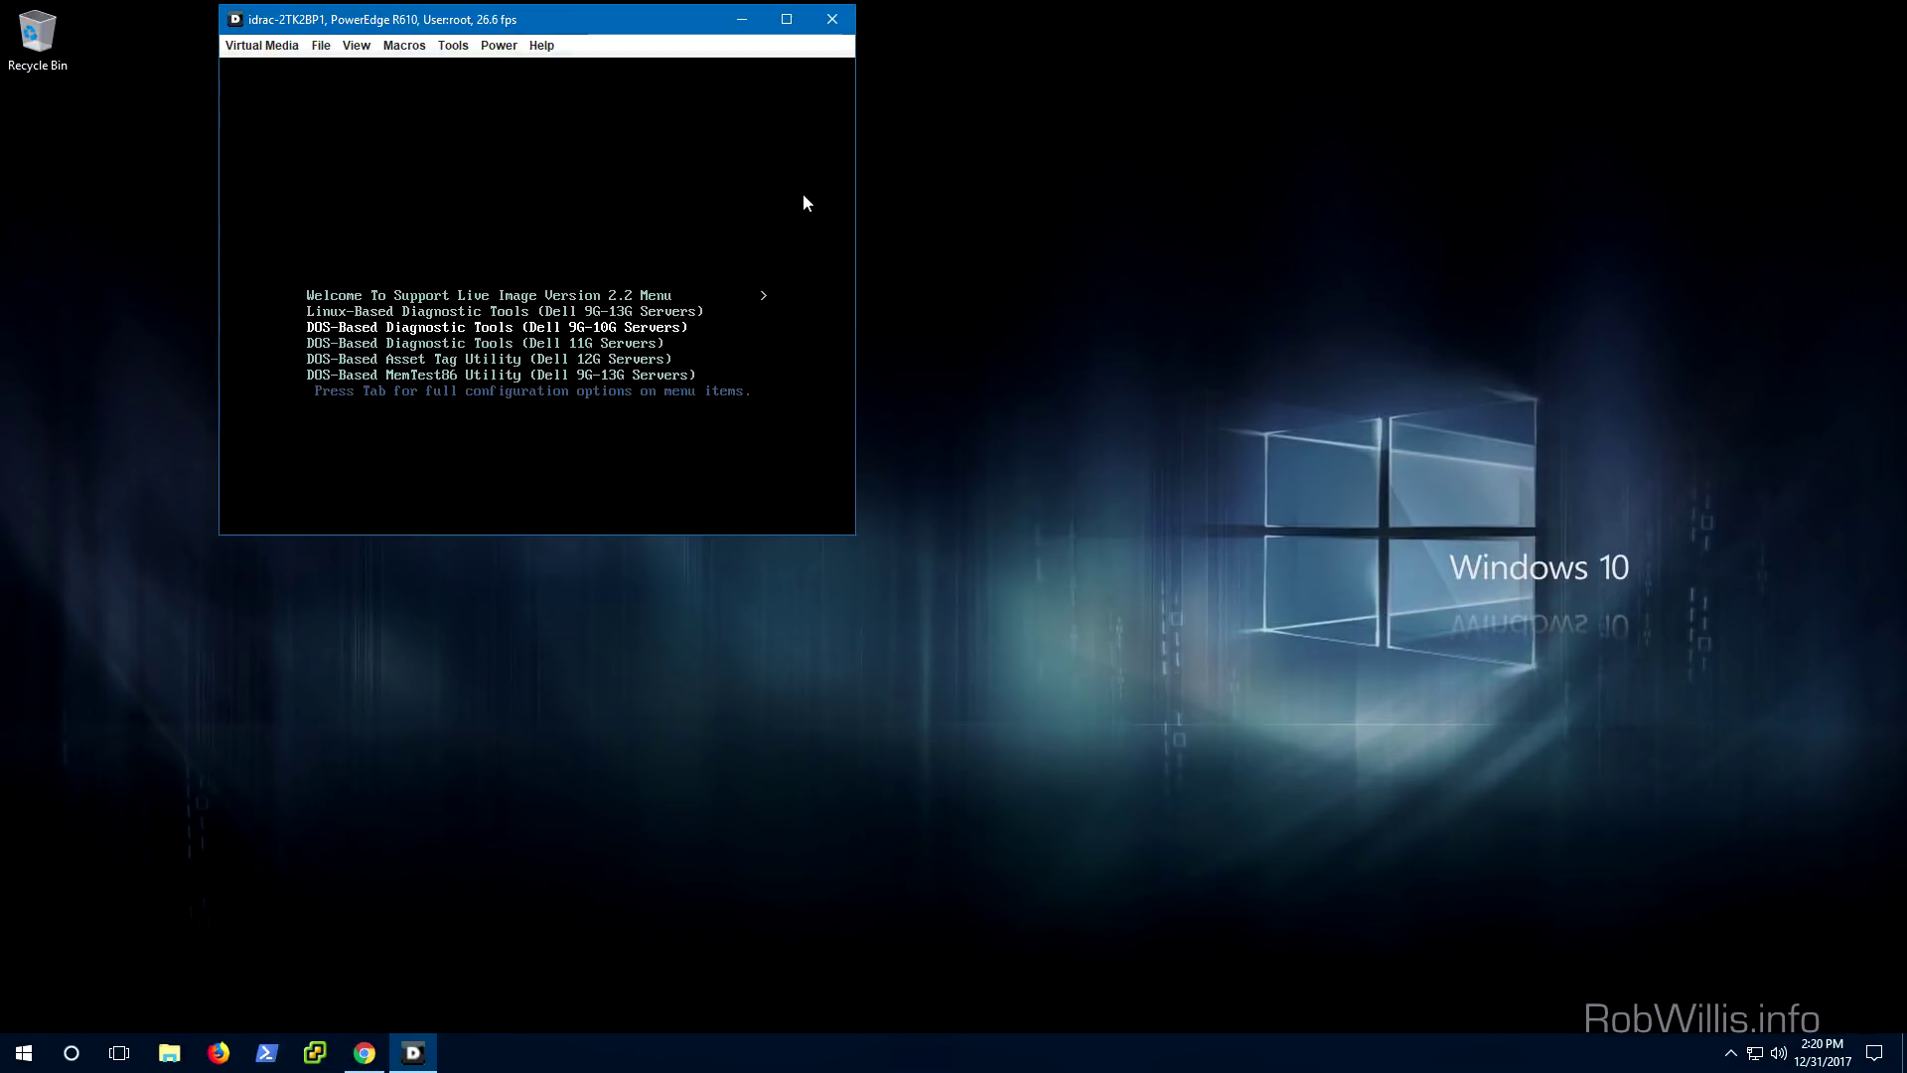
key("Up")
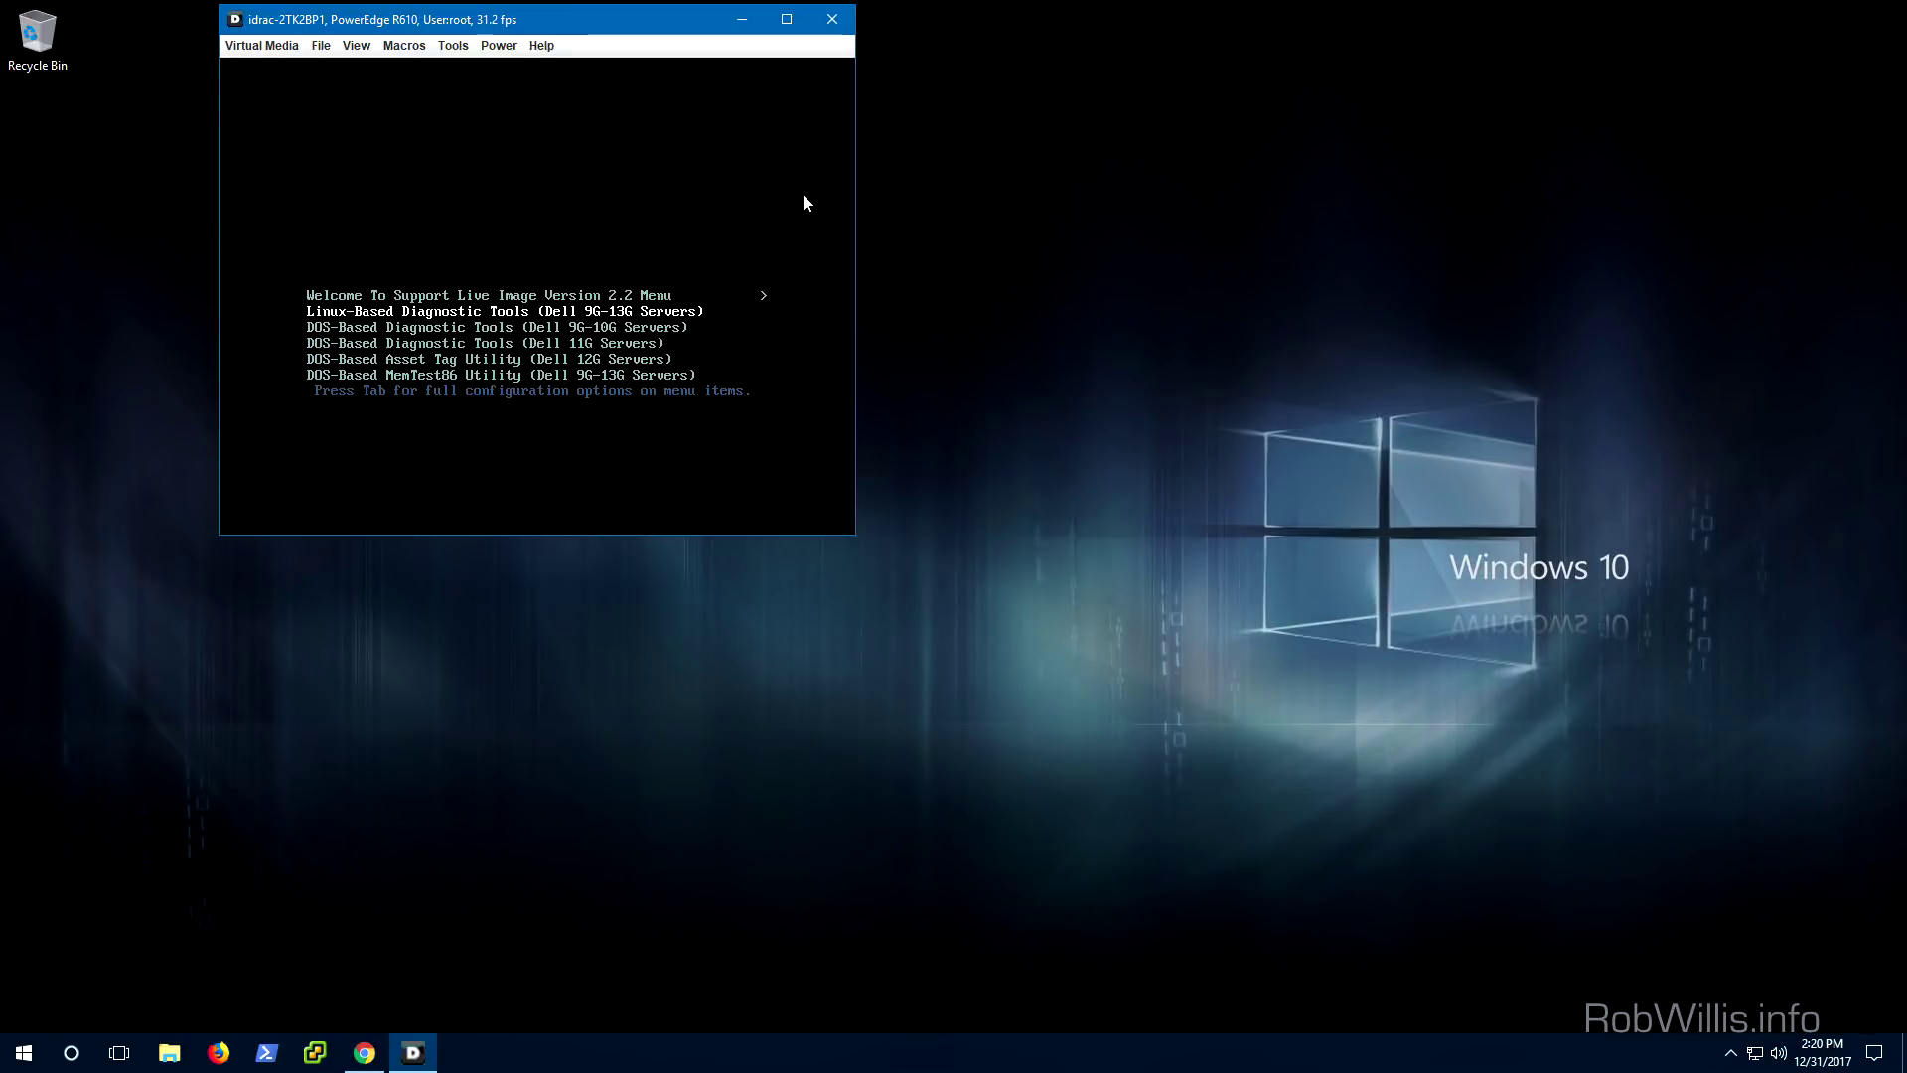
key("Return")
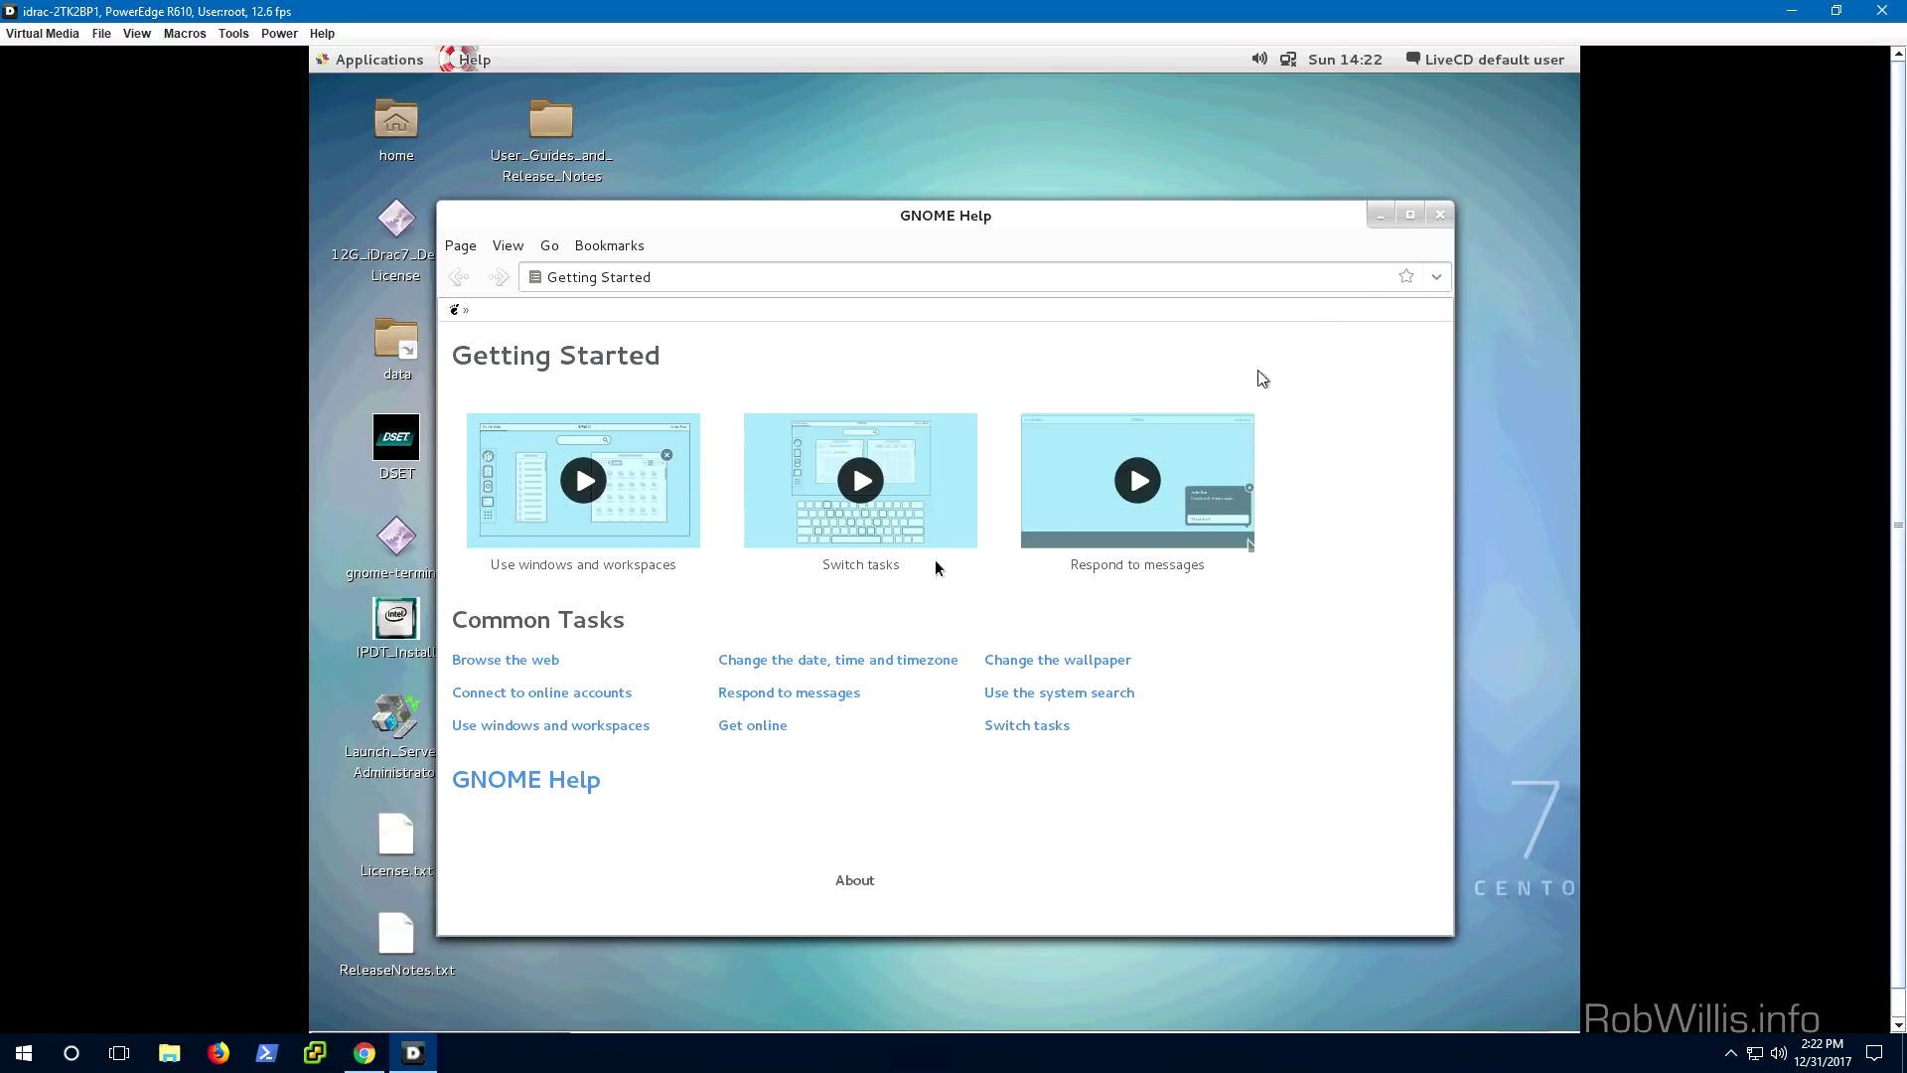
Close GNOME Help and open the suu folder inside sda1 on the local hard drives.
left_click(1439, 217)
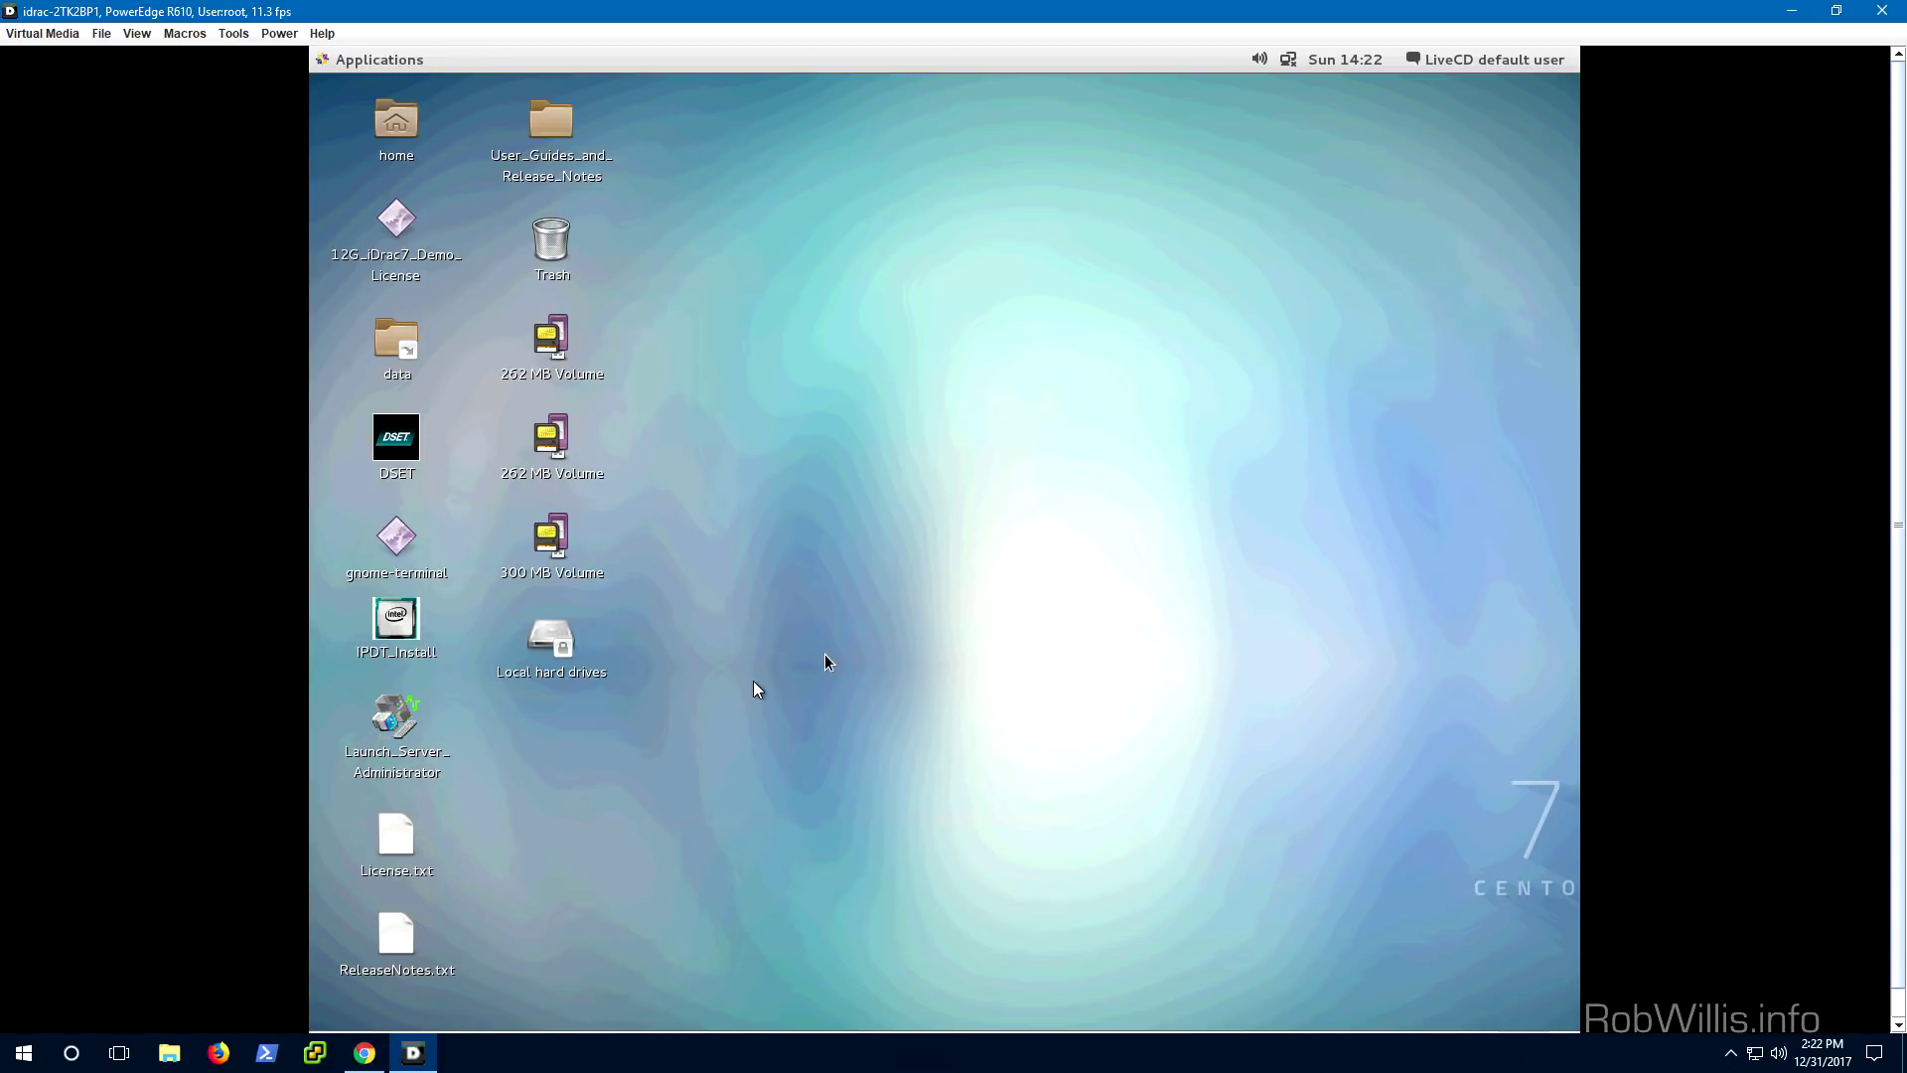
left_click(542, 637)
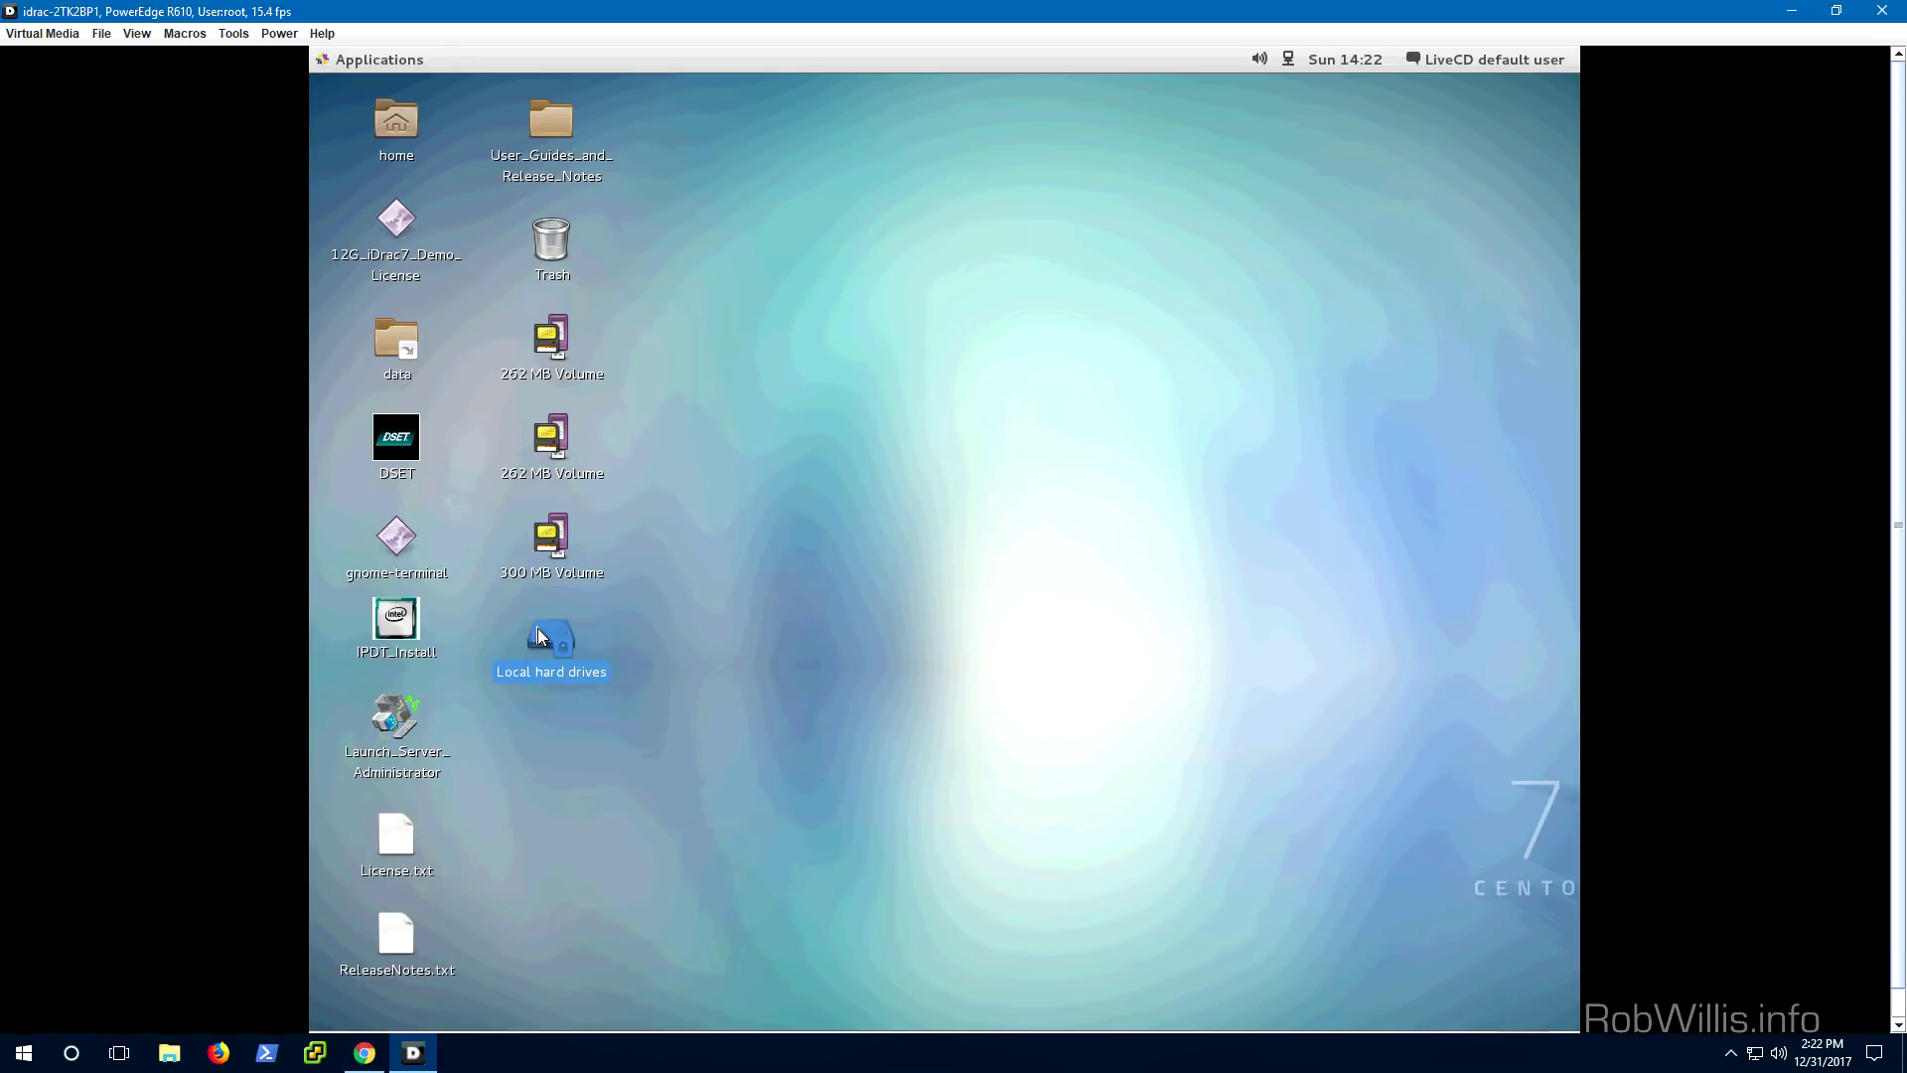
double_click(541, 637)
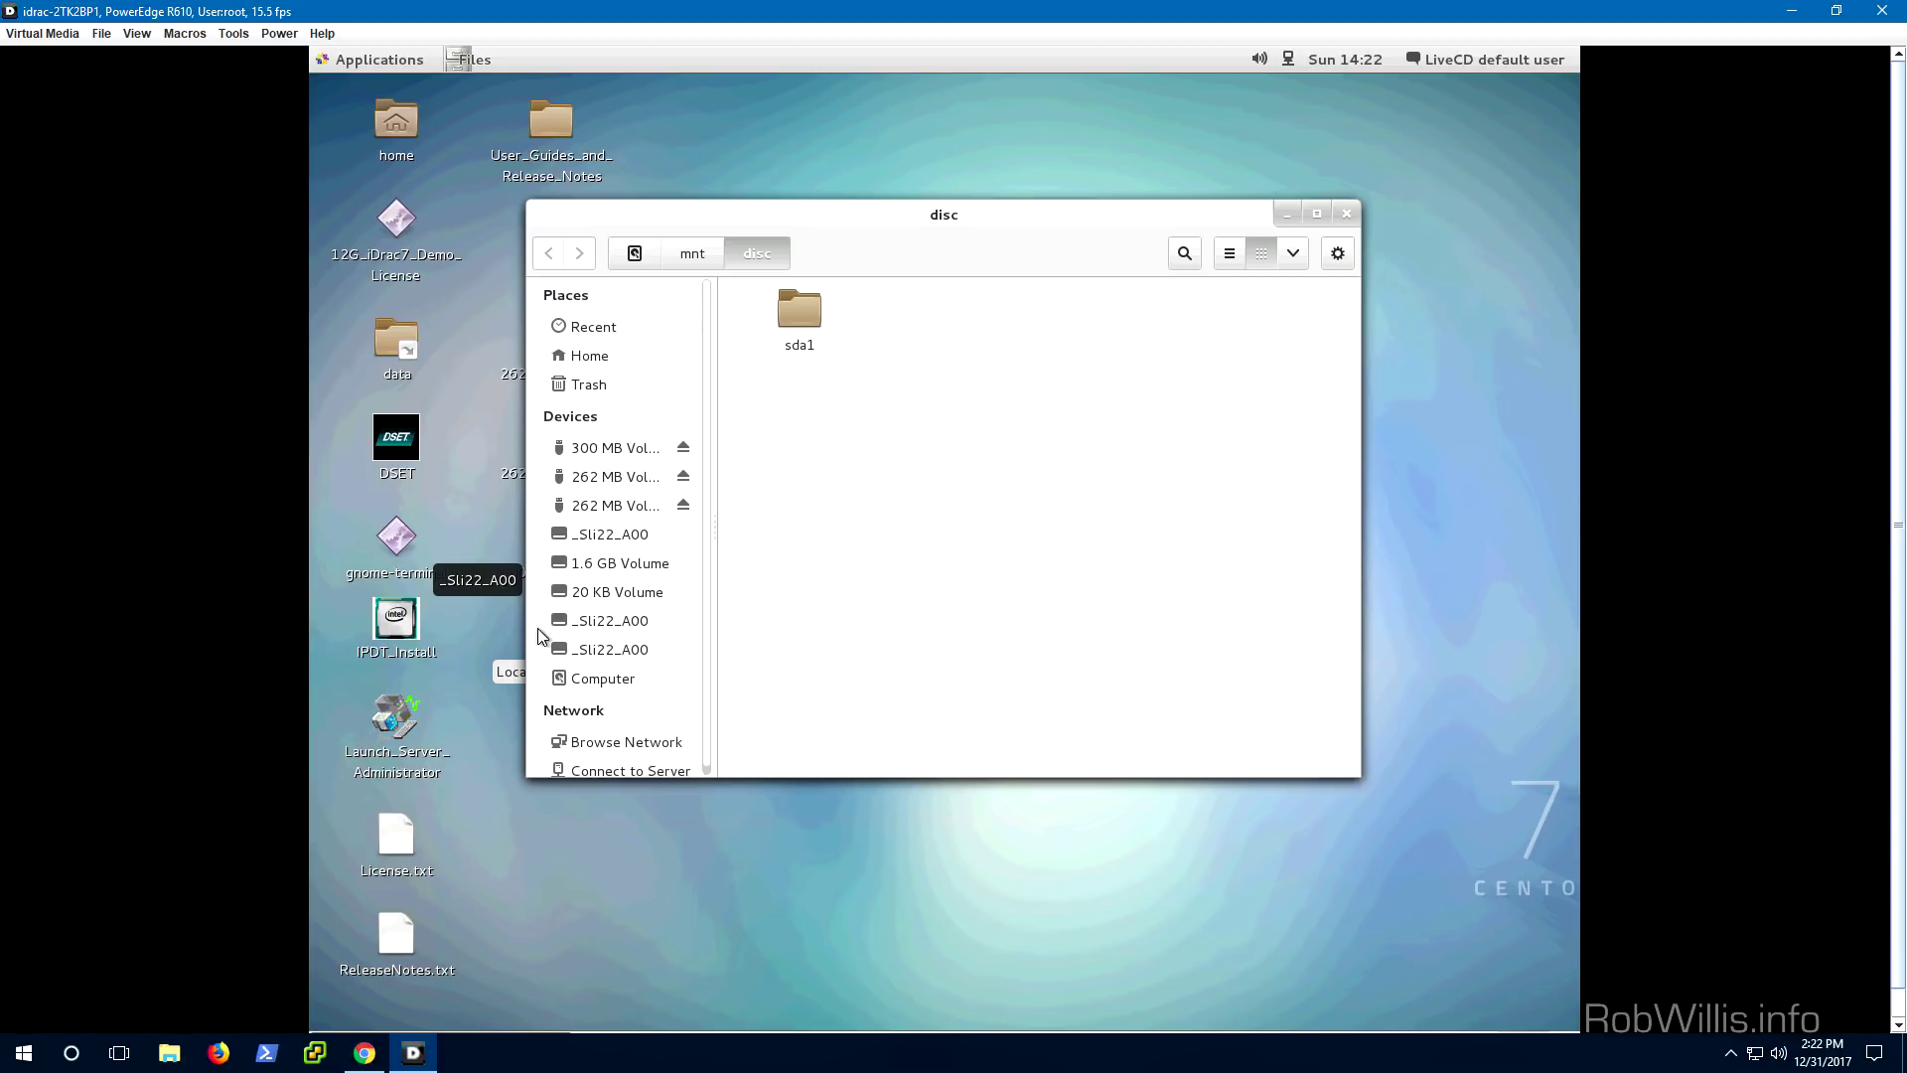
double_click(801, 316)
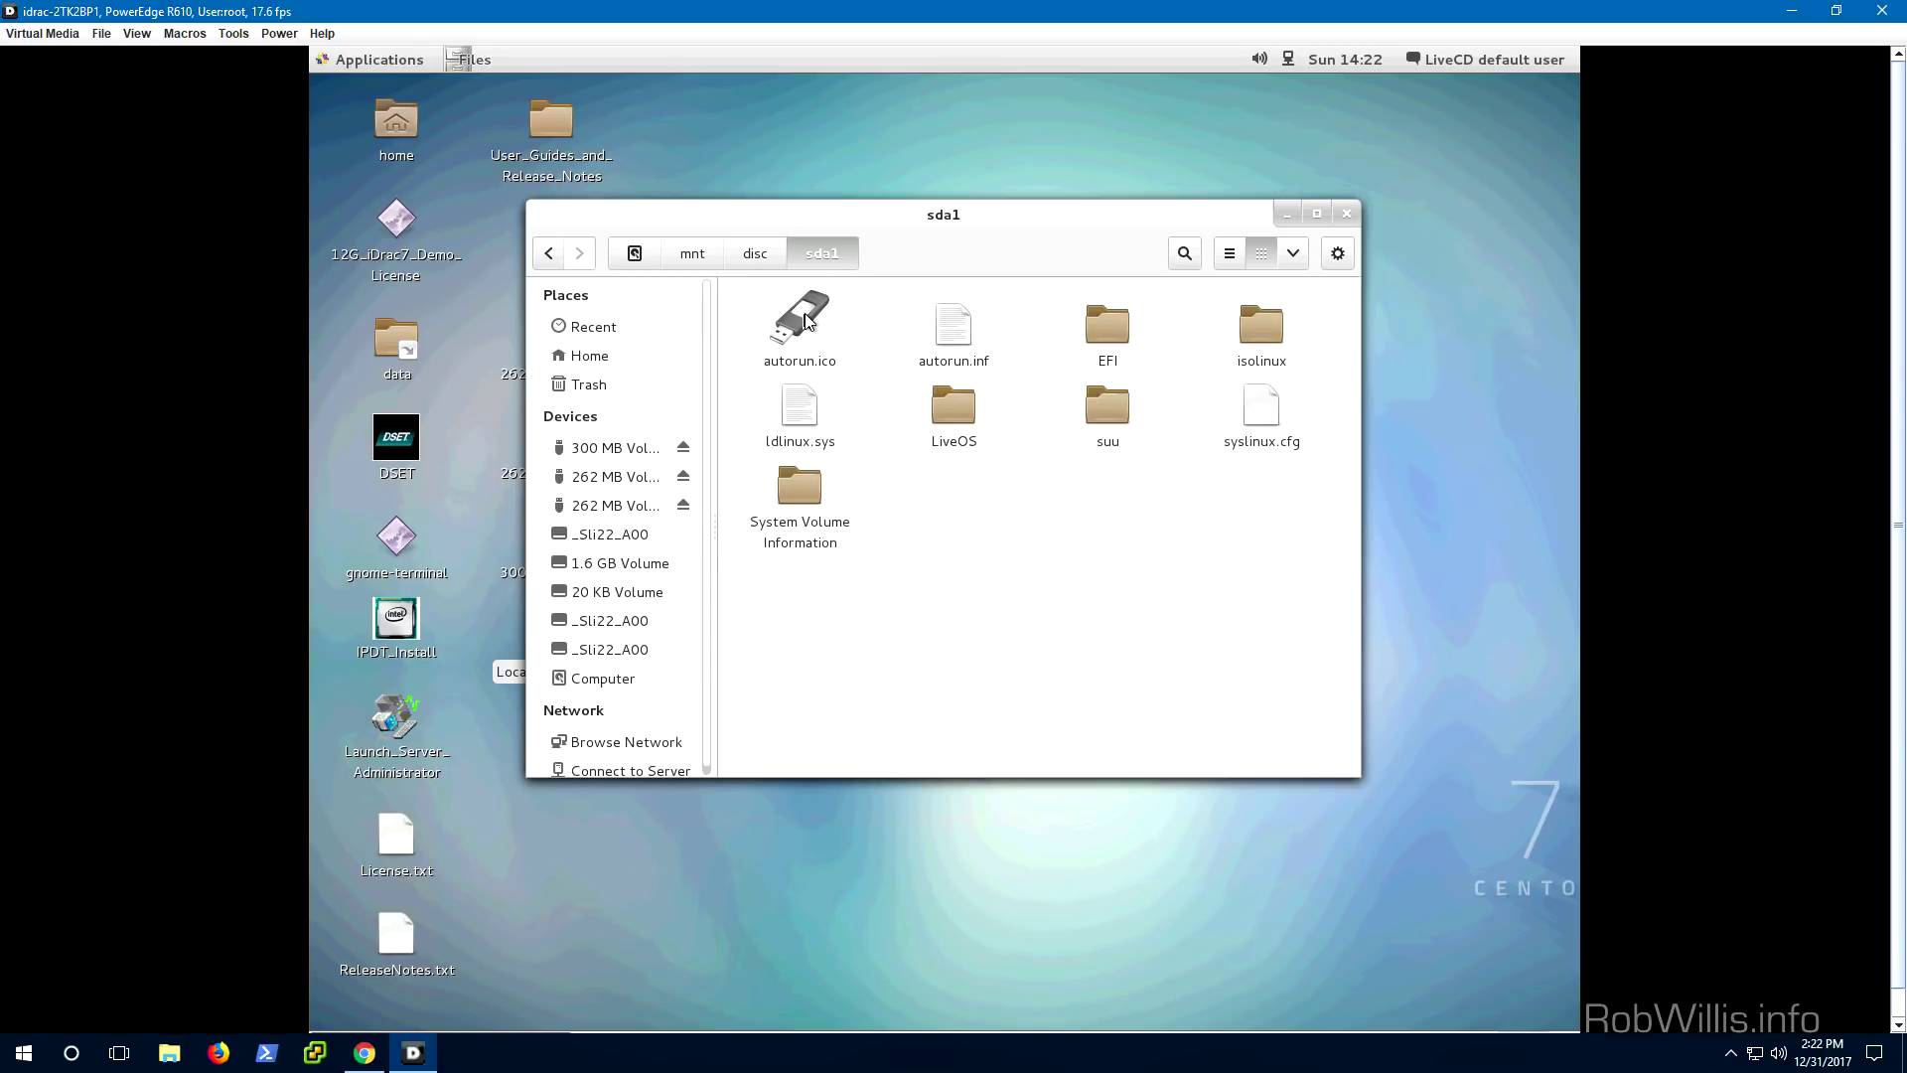
double_click(1095, 411)
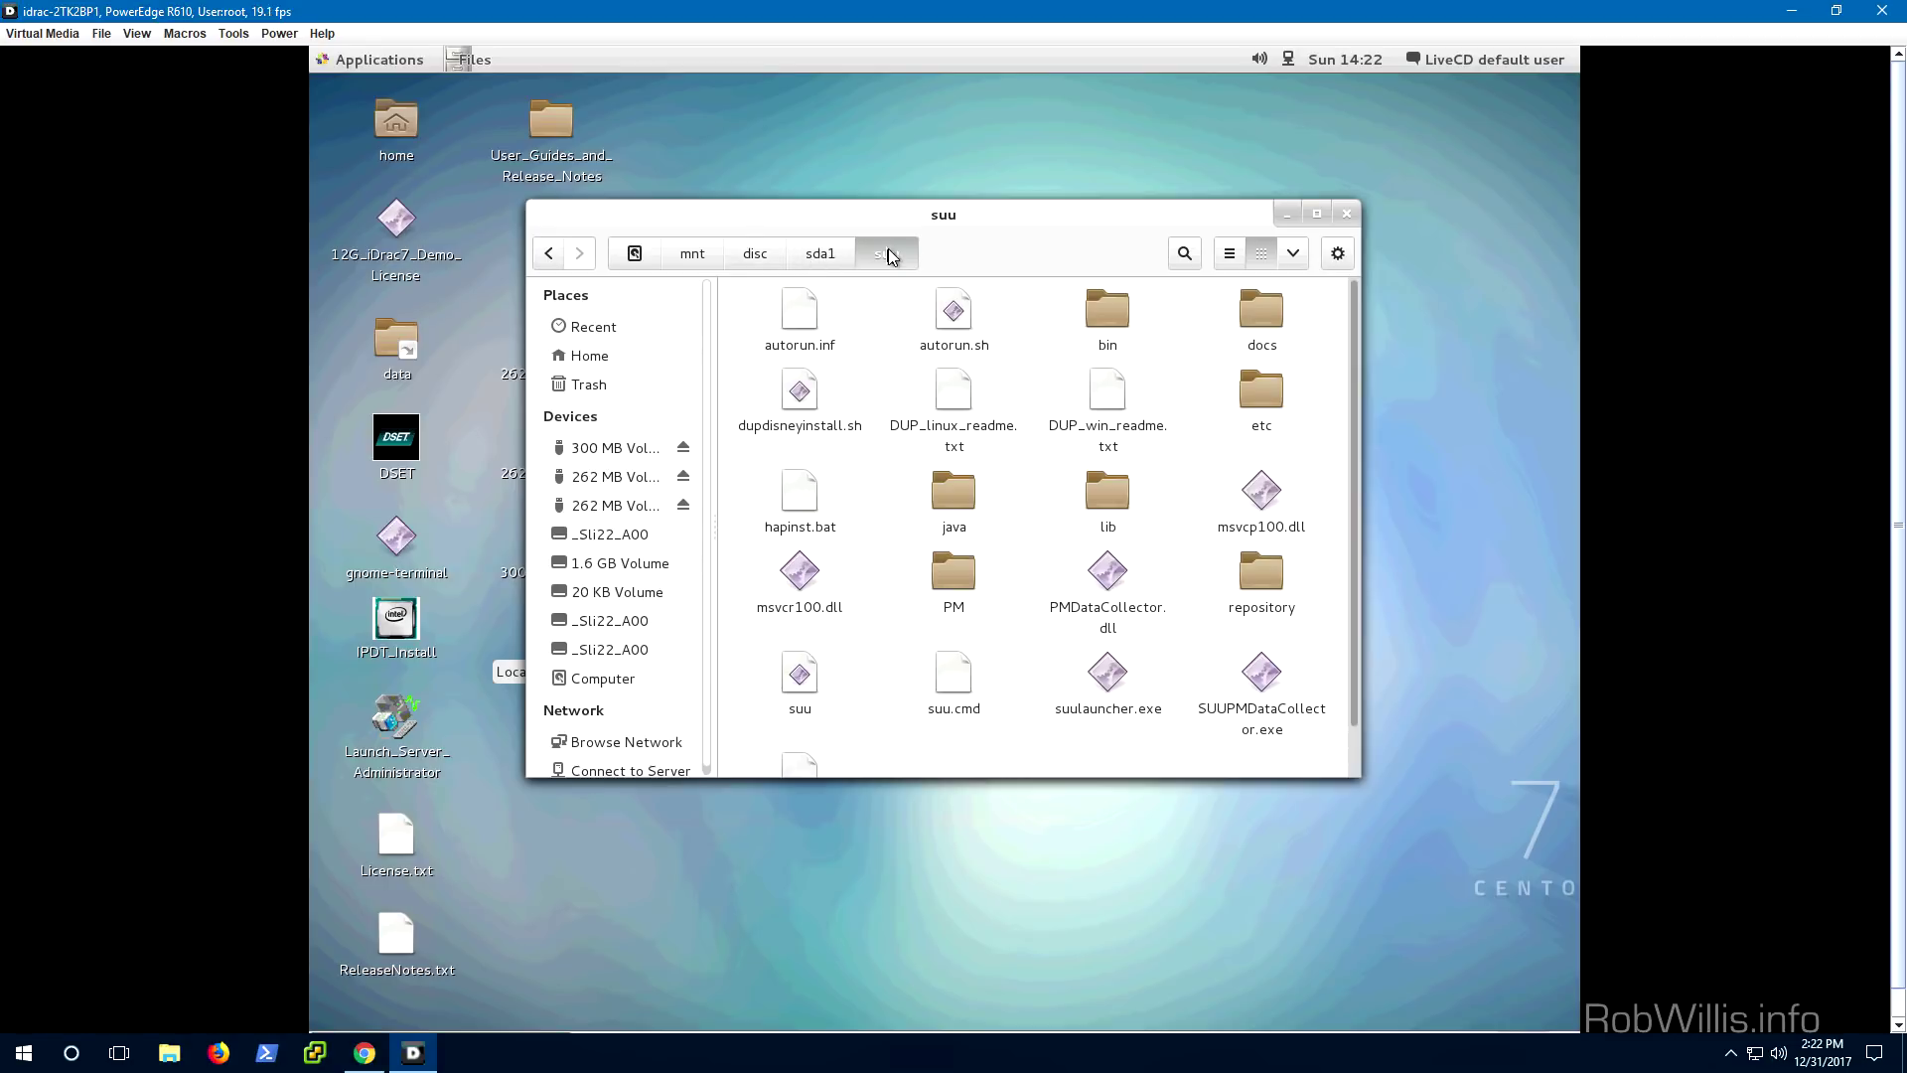
Open gnome-terminal and change the working directory to /mnt/disc/sda1/suu.
left_click(390, 549)
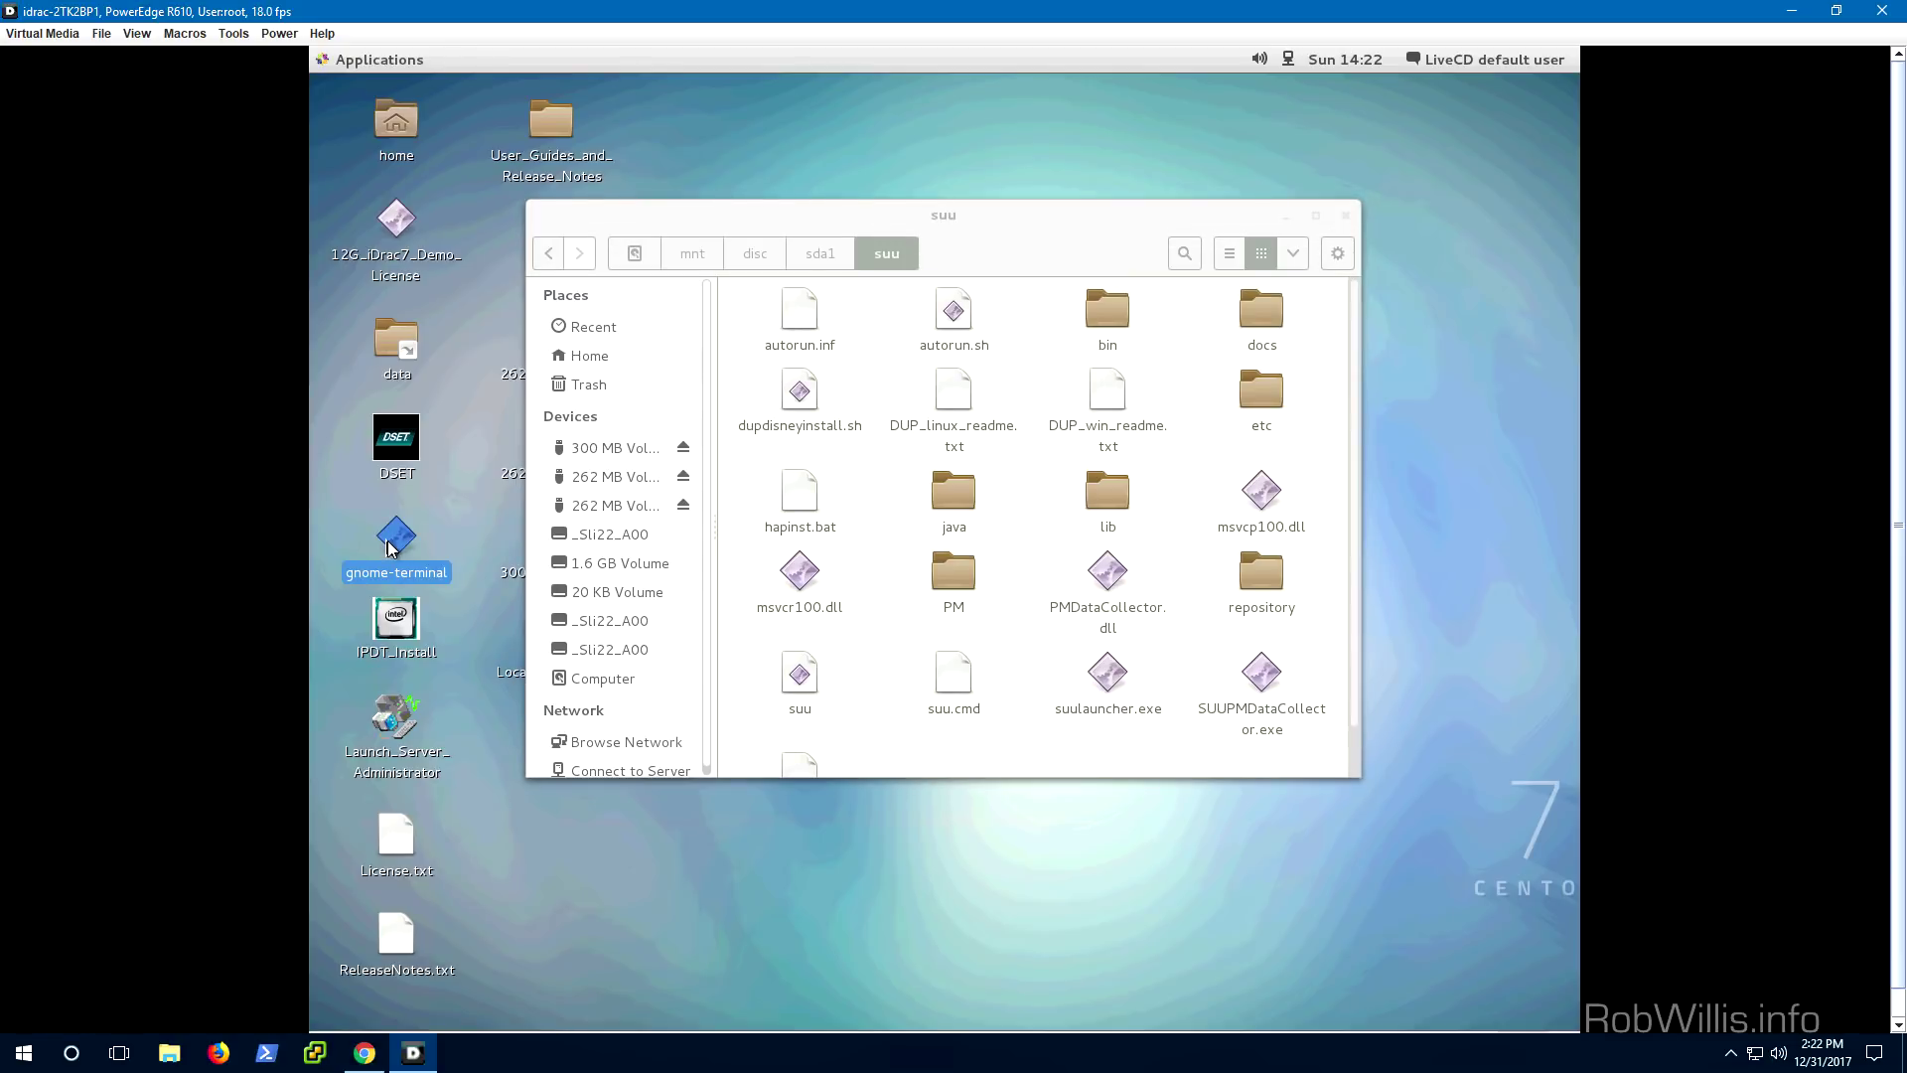
double_click(390, 544)
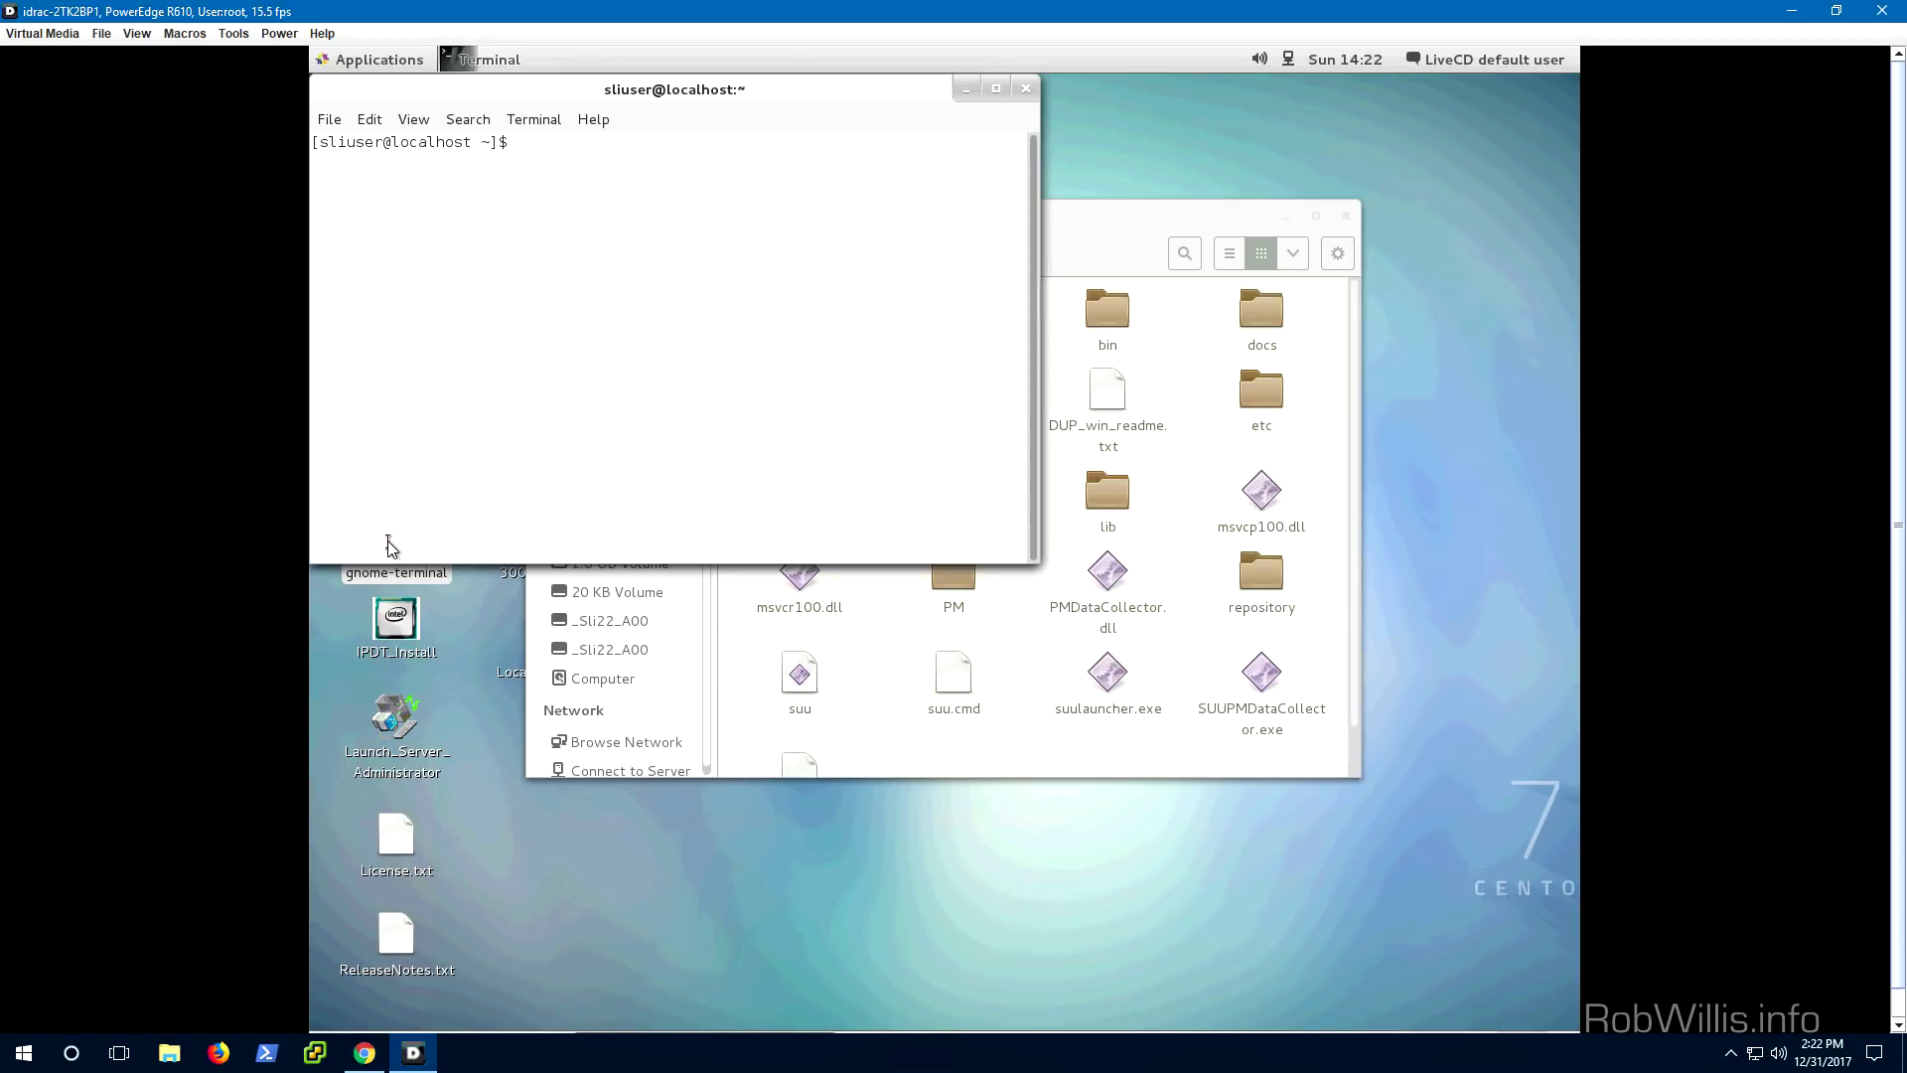
type("cd /mnt/disc/sda1/suu")
key("Return")
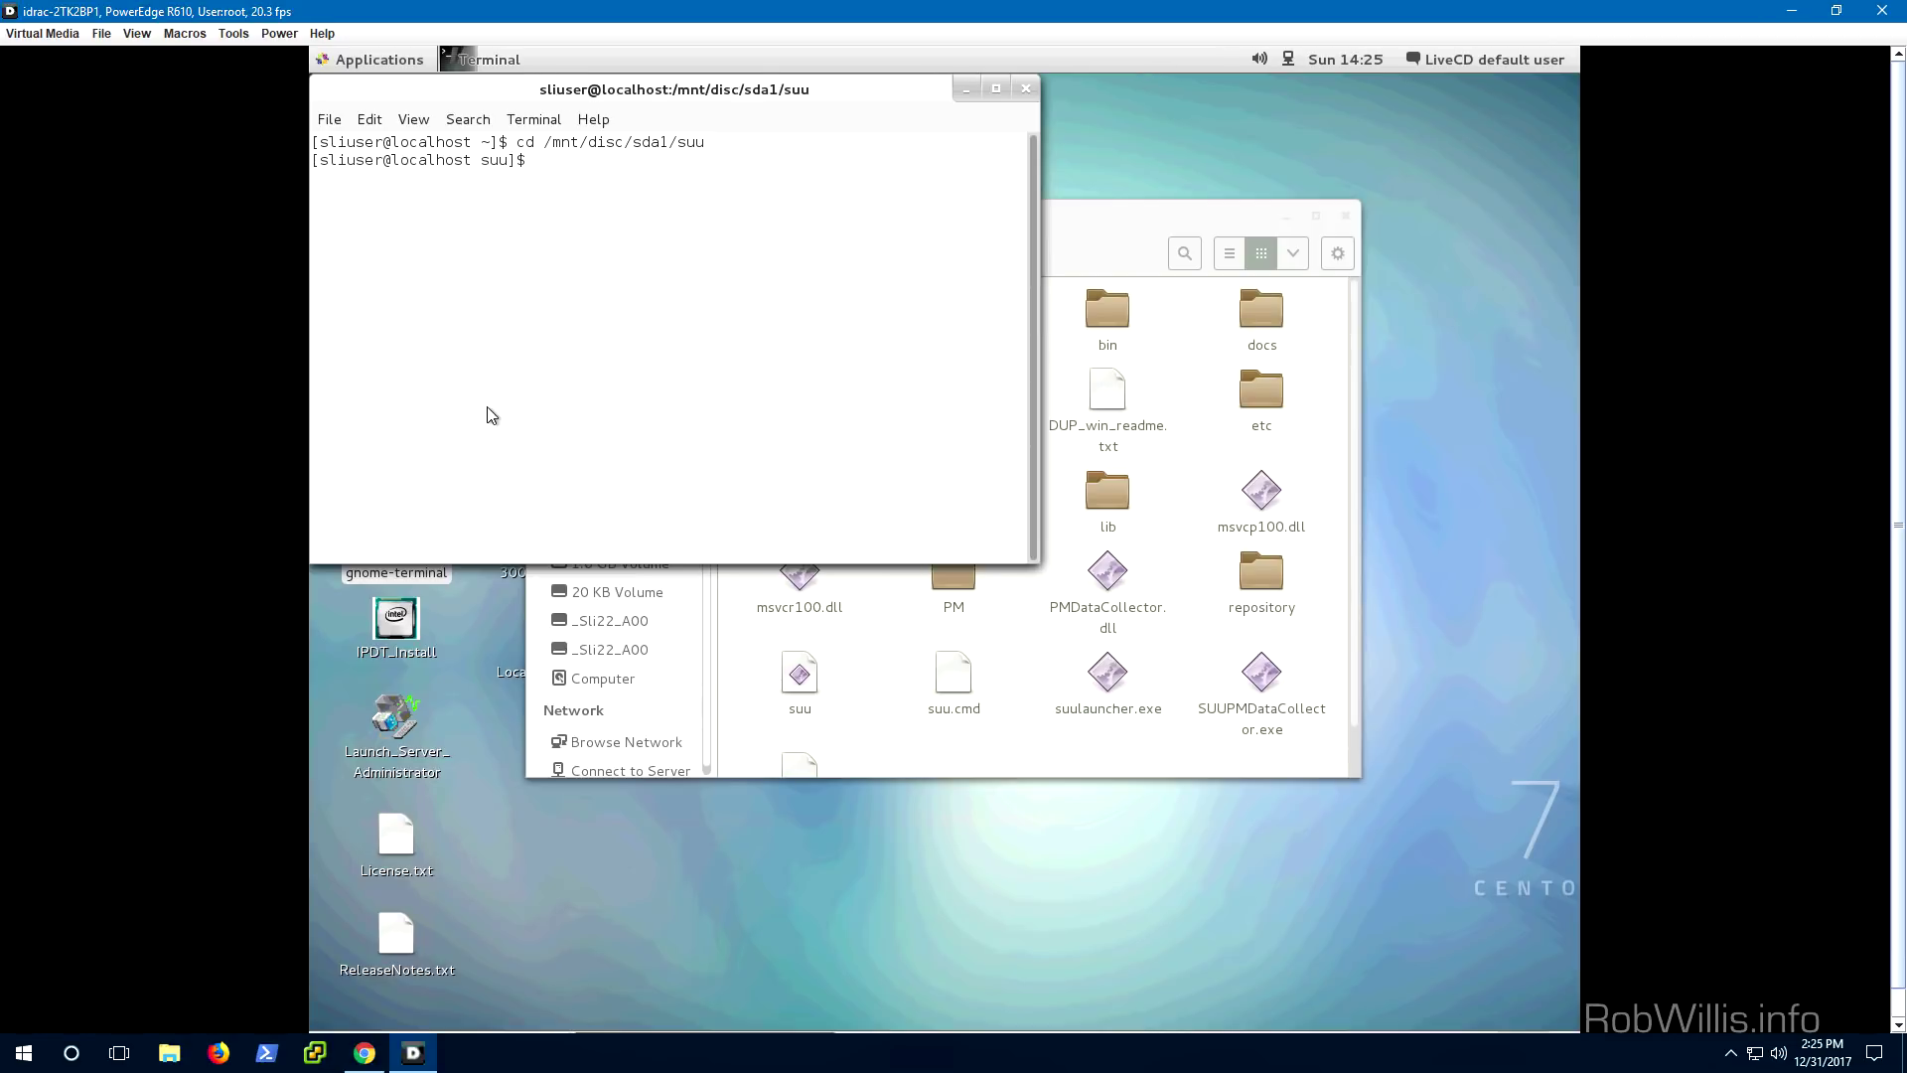
List the suu folder's contents in long format with ls -l and maximize the terminal window.
type("l")
type("s -l")
key("Return")
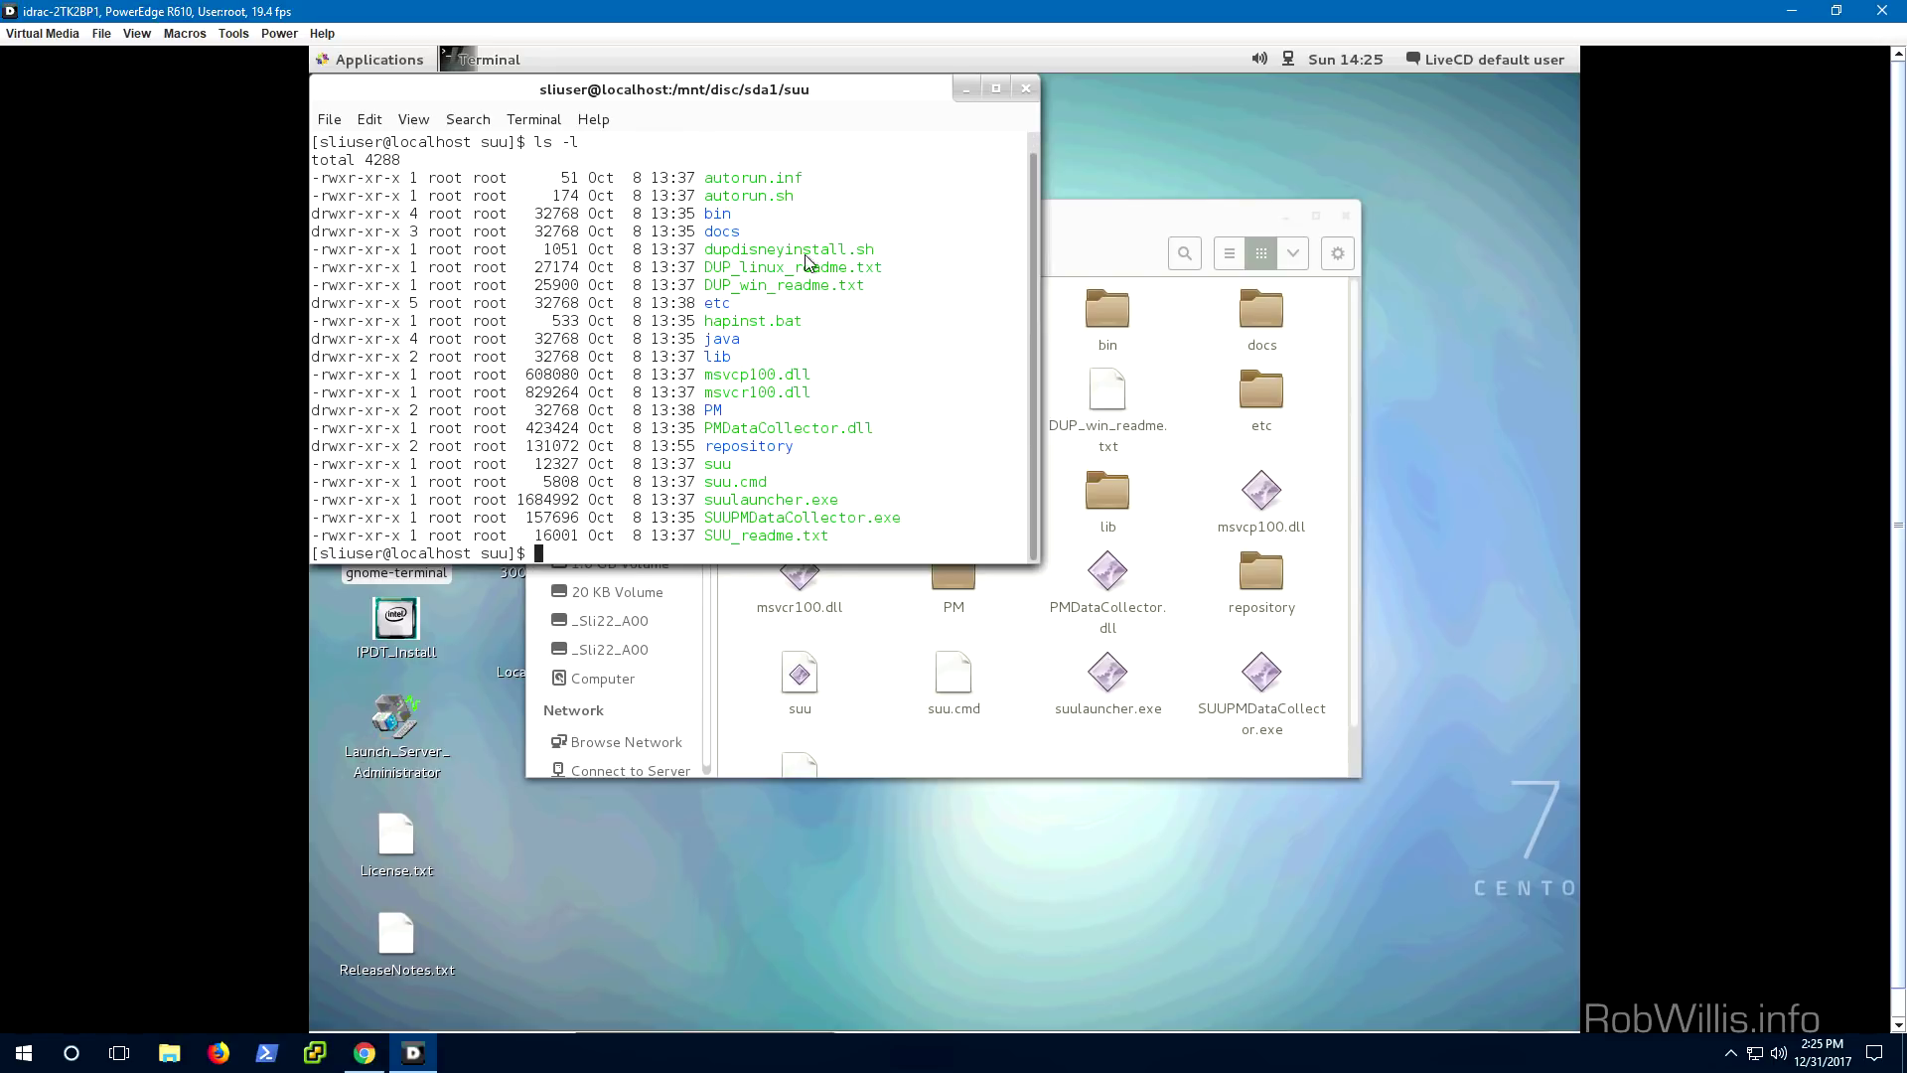
left_click(997, 89)
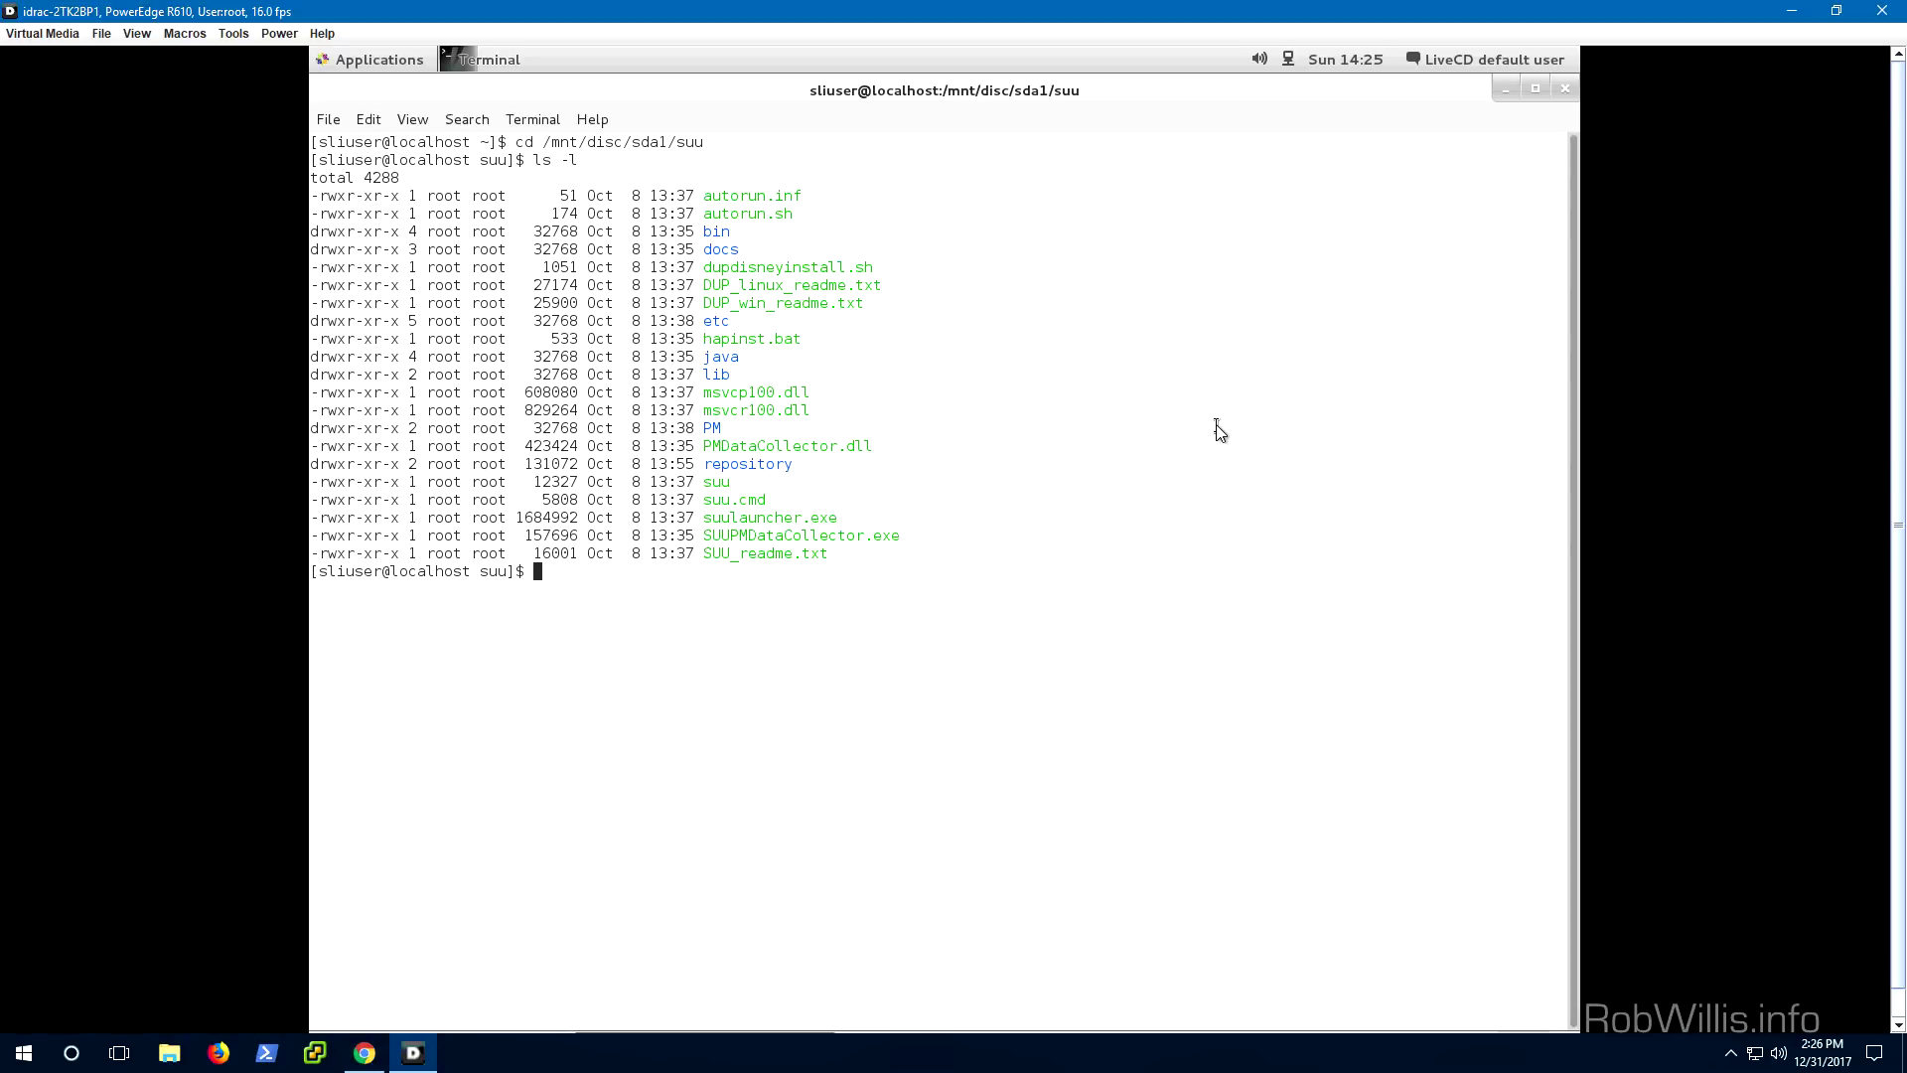
Request the Server Update Utility's help with ./suu -help, as the regular user and again with sudo.
type("./suu -help")
key("Return")
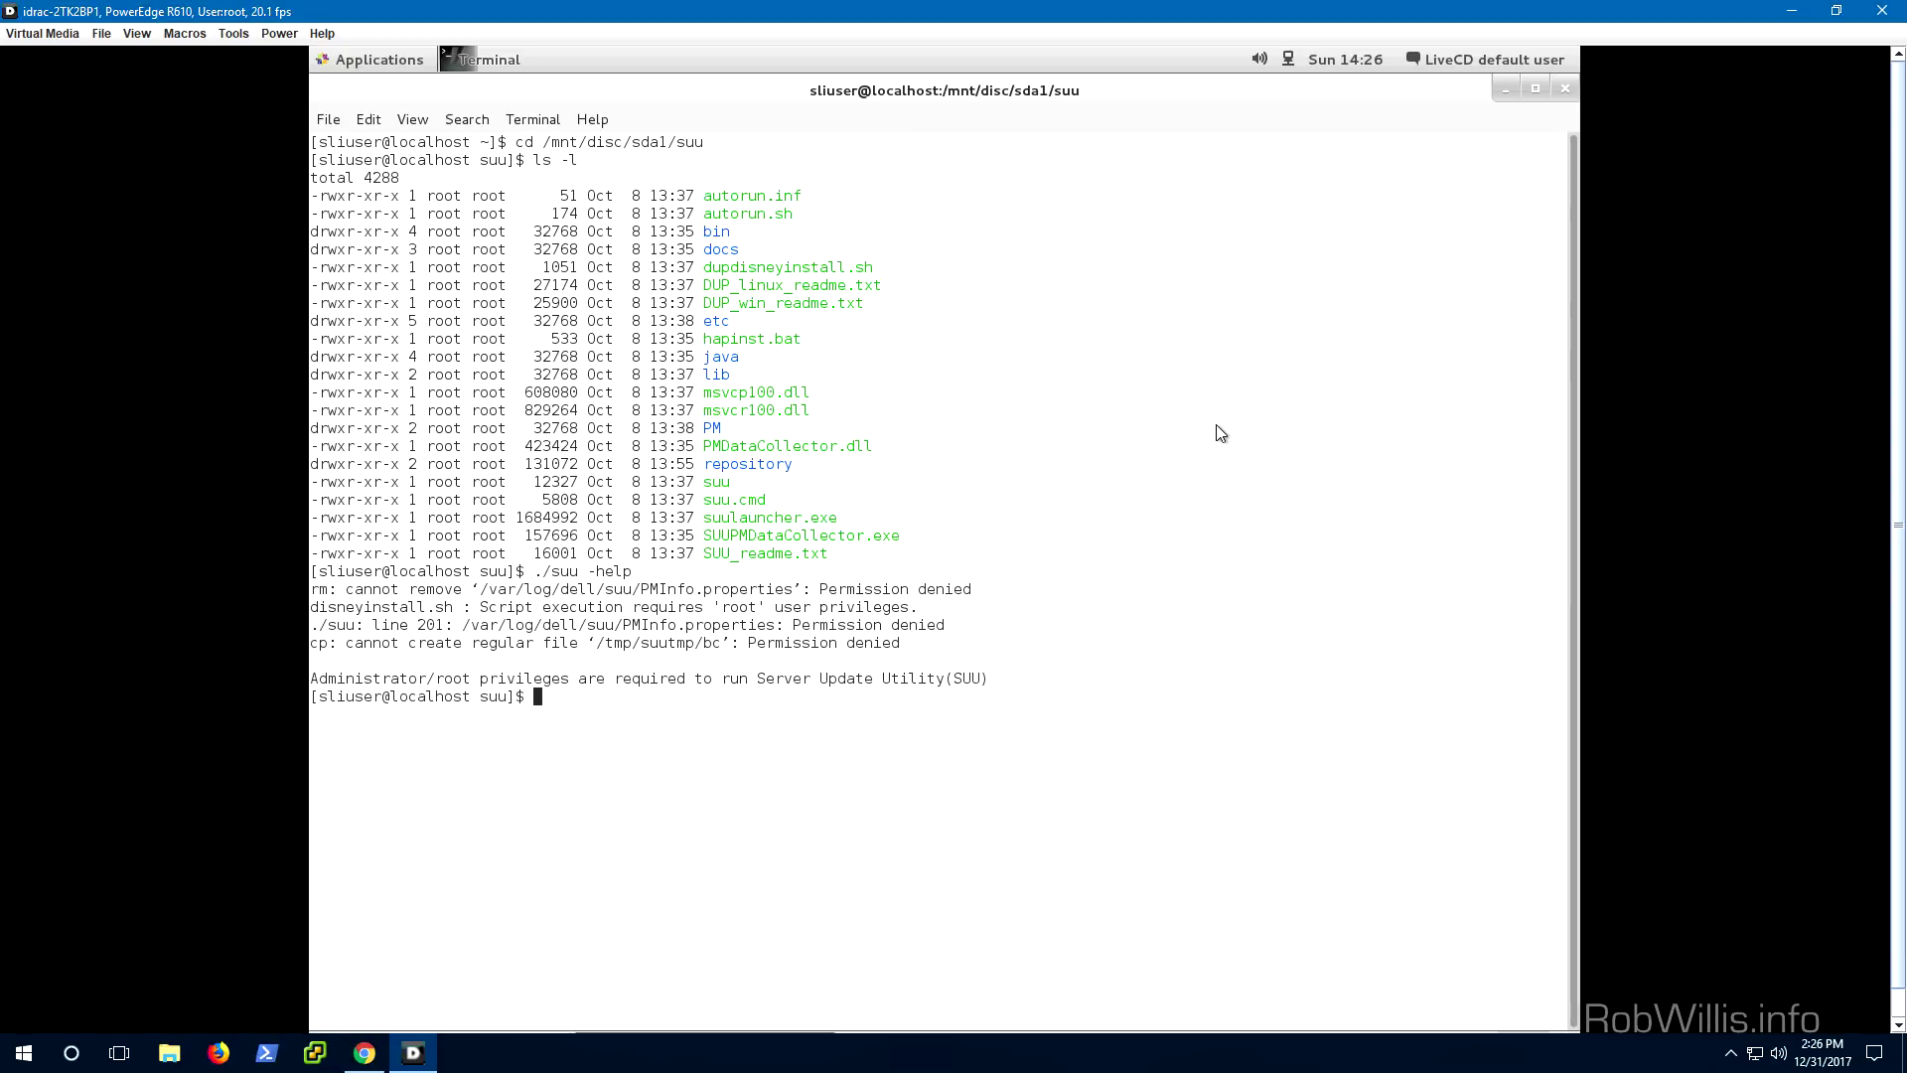
type("sudo ./suu -help")
key("Return")
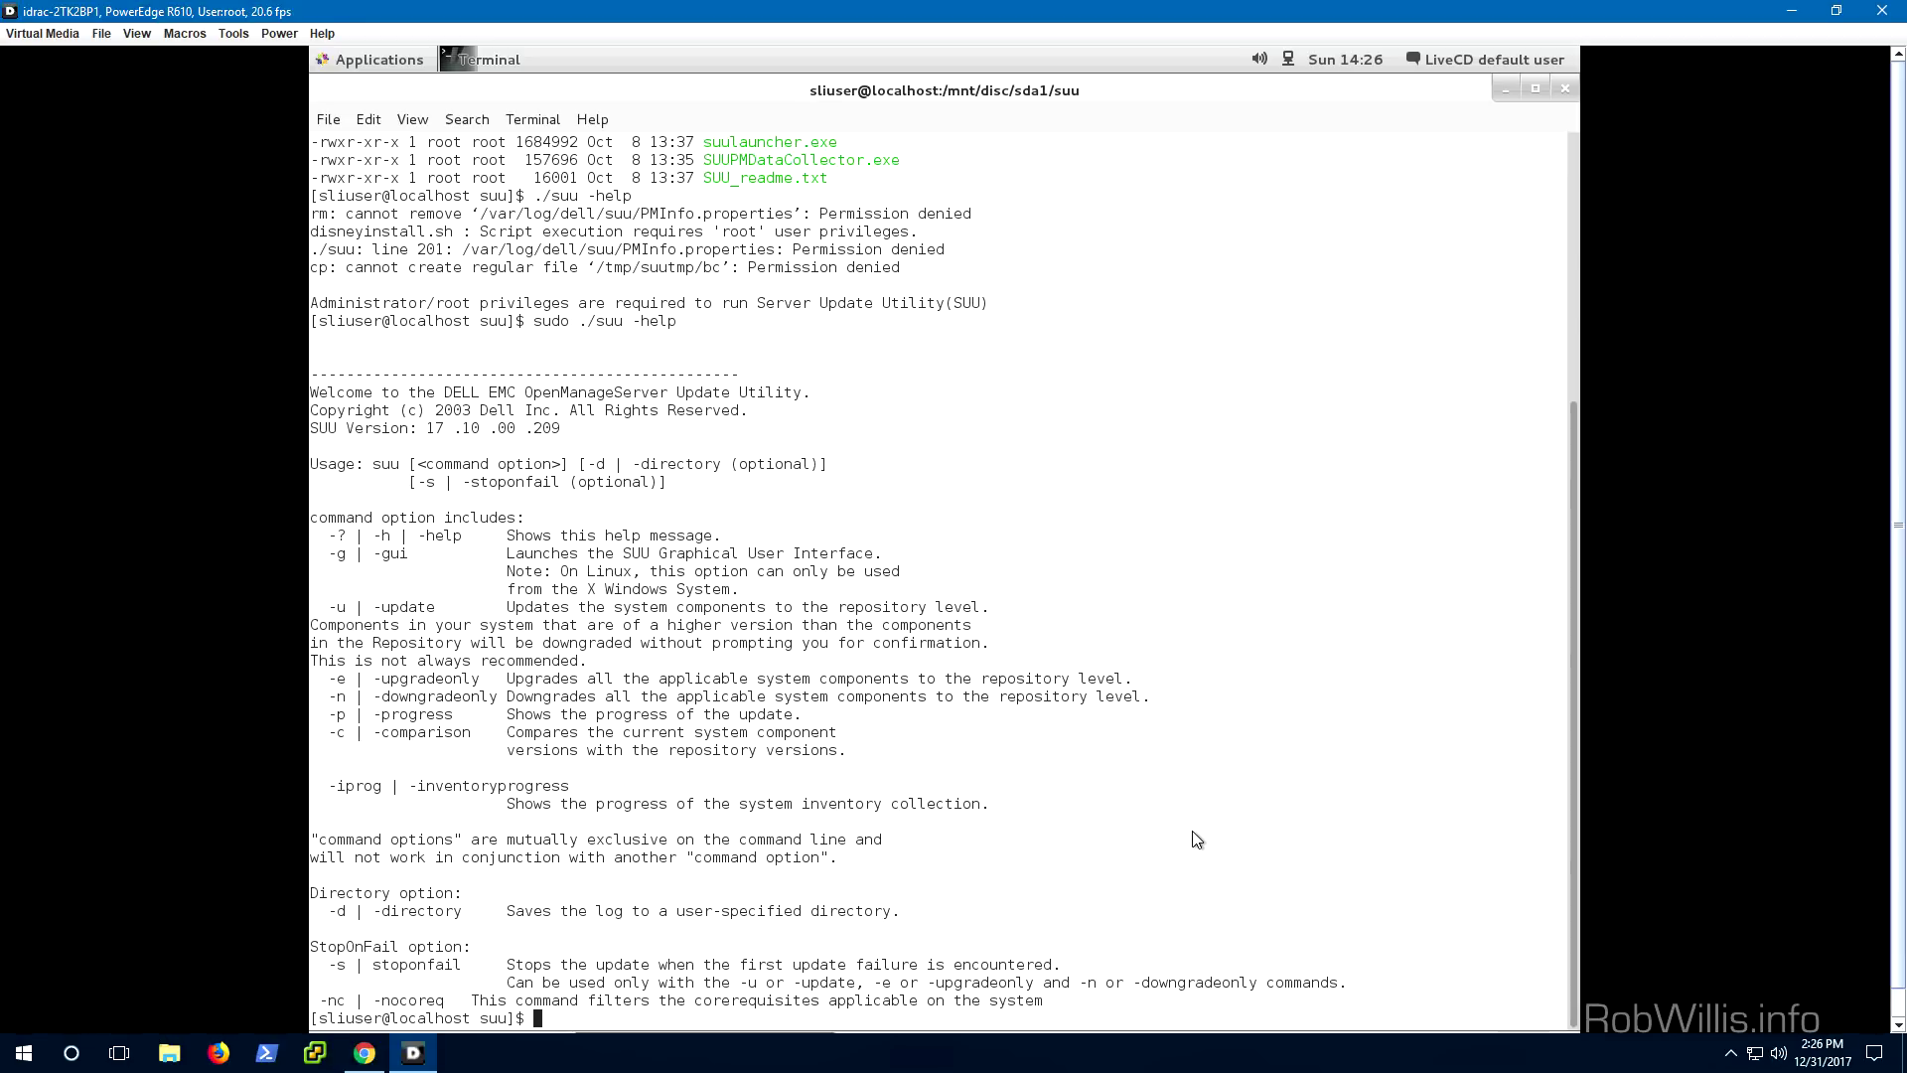
Compare the system's component versions with the repository by running sudo ./suu -c.
key("Up")
key("BackSpace")
key("BackSpace")
key("BackSpace")
key("BackSpace")
type("c")
key("Return")
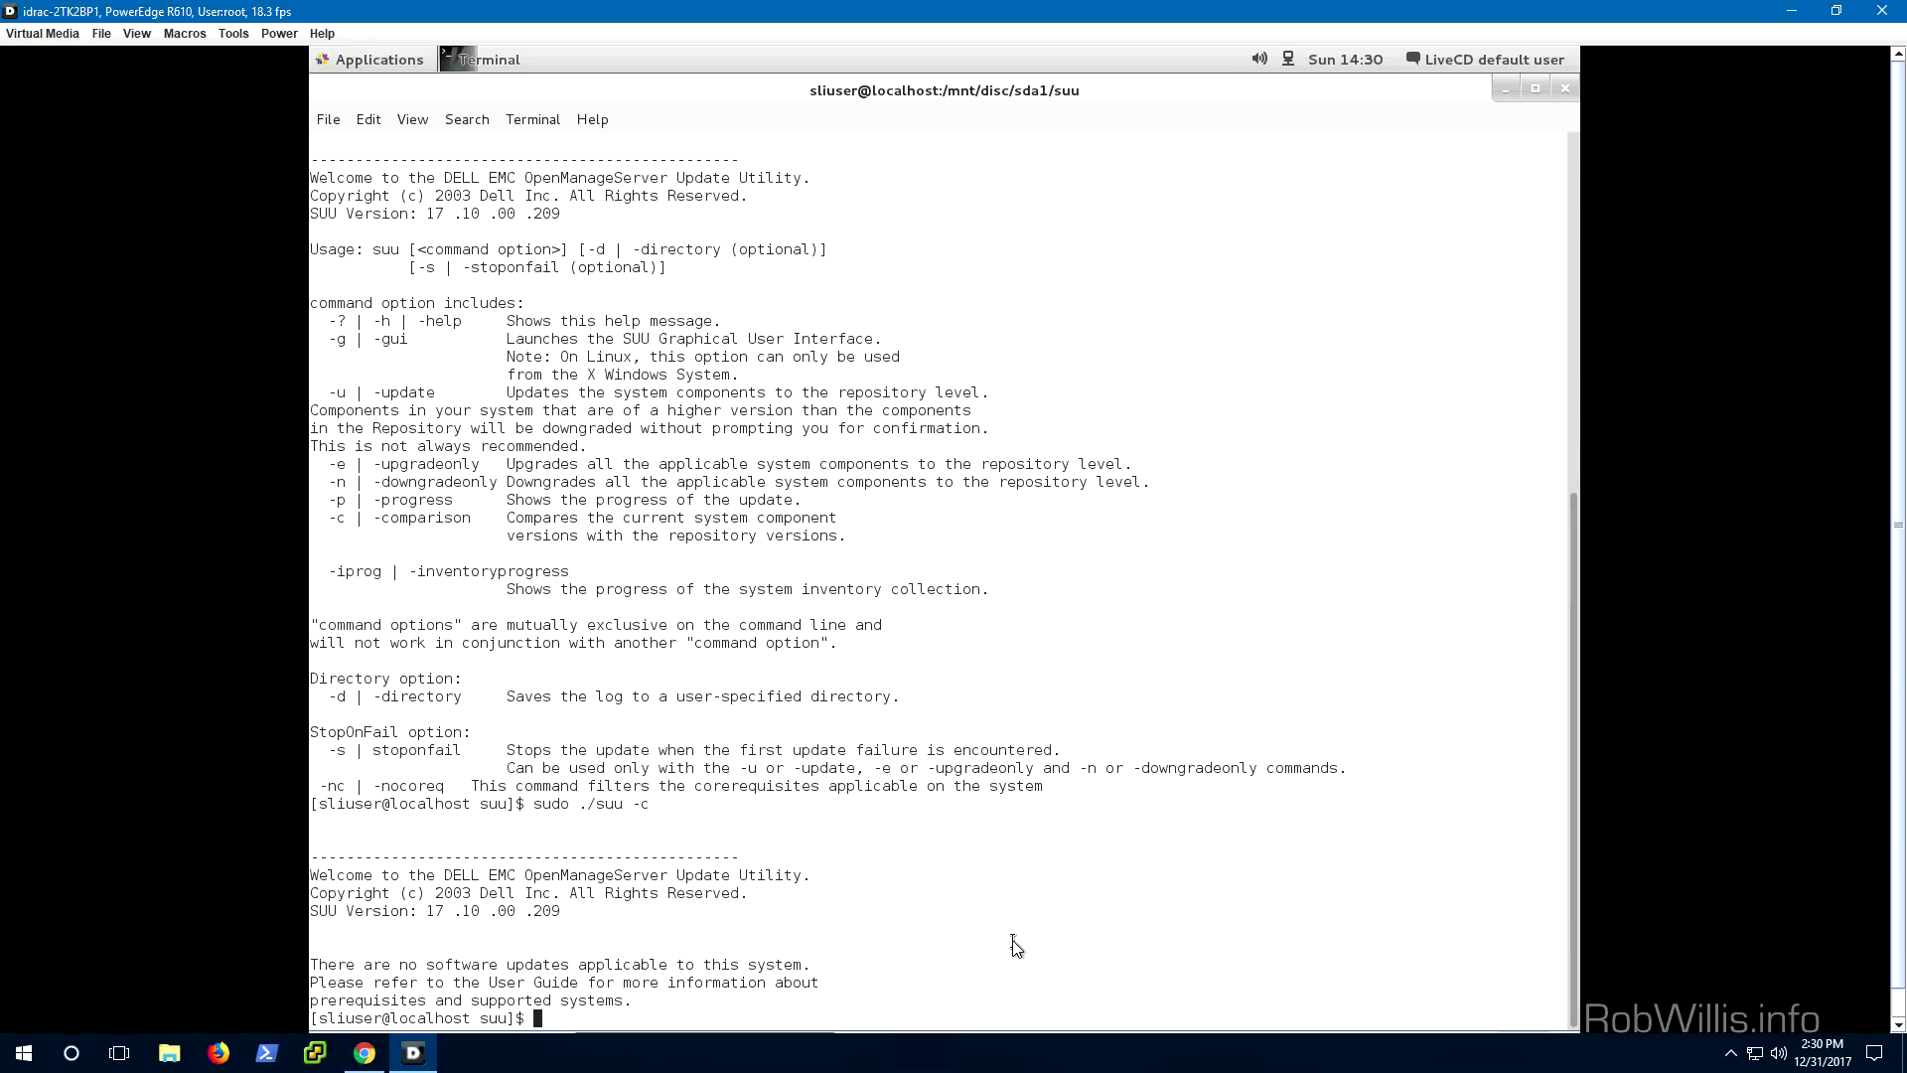
Prepare the upgrade-only command sudo ./suu -e at the terminal prompt without running it.
key("Up")
key("BackSpace")
type("e")
Close the terminal and the file window showing the suu folder.
left_click(1568, 88)
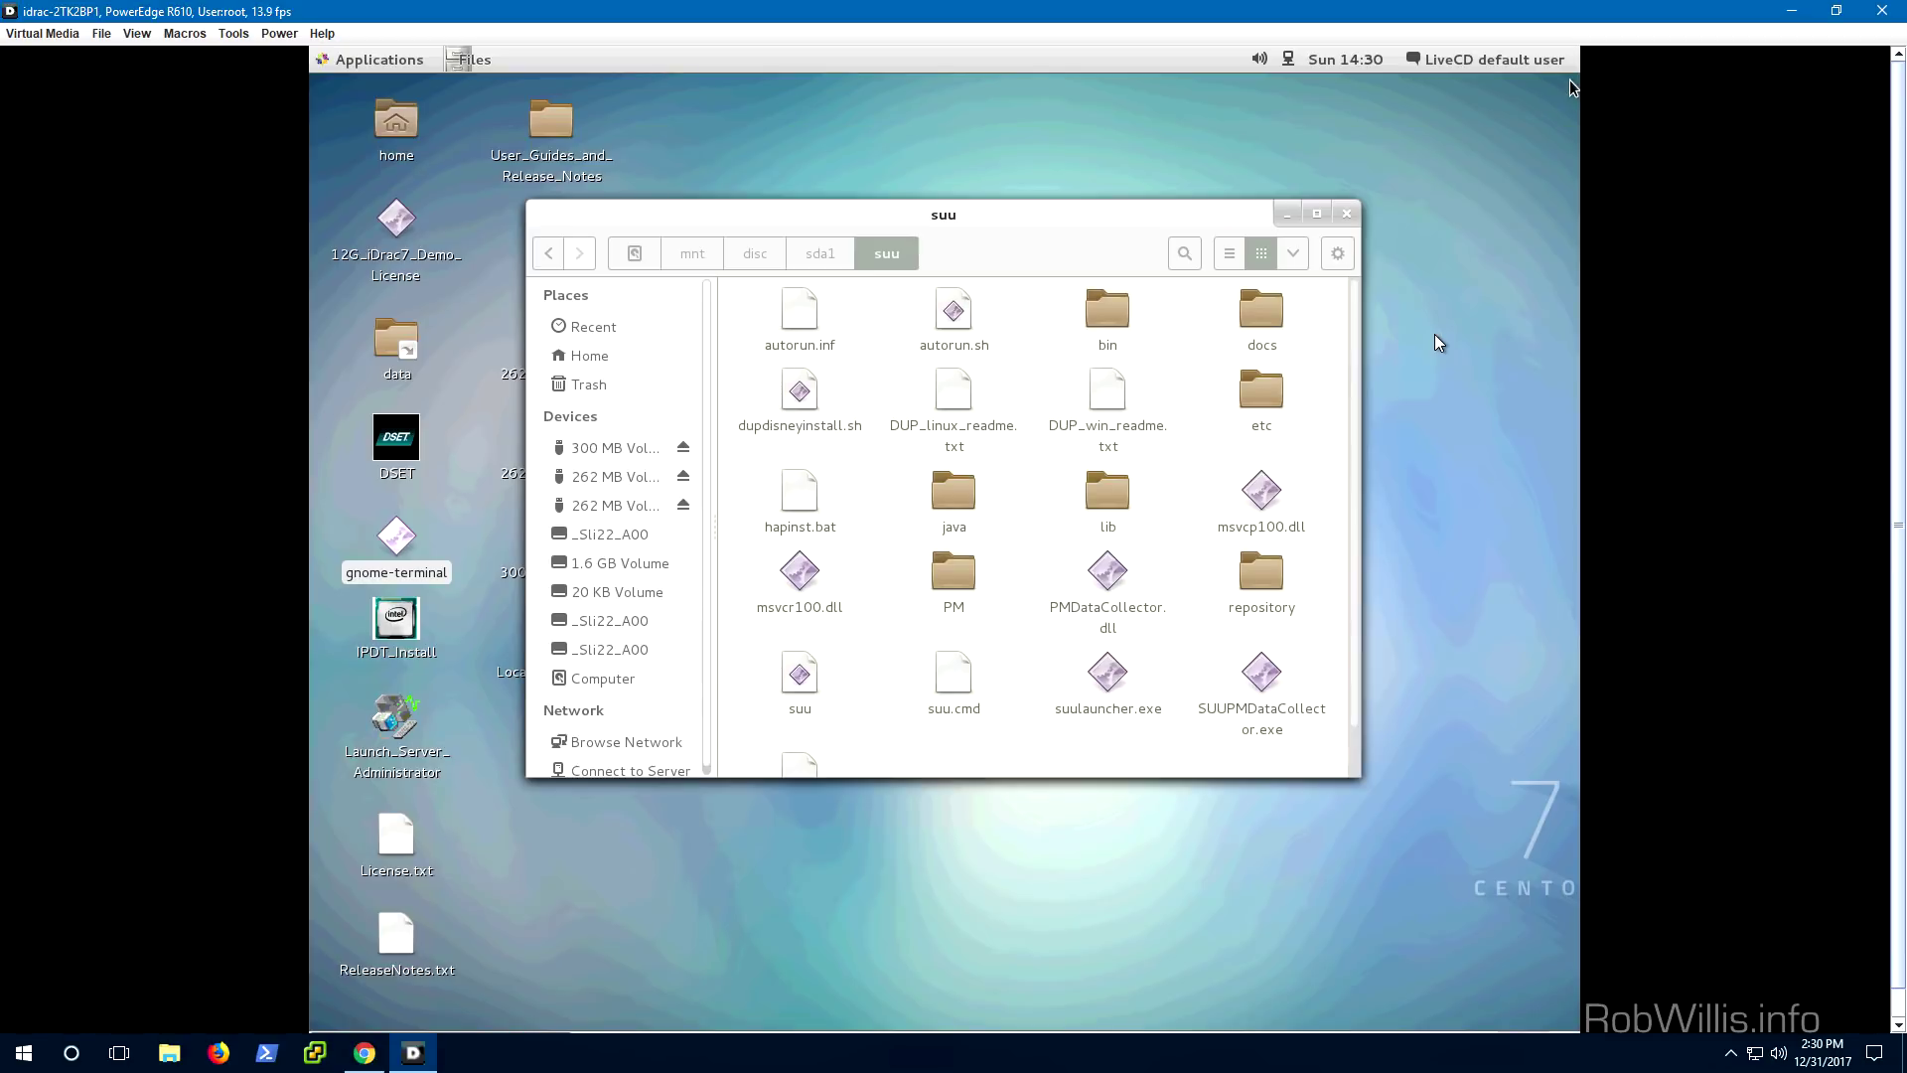
left_click(1348, 216)
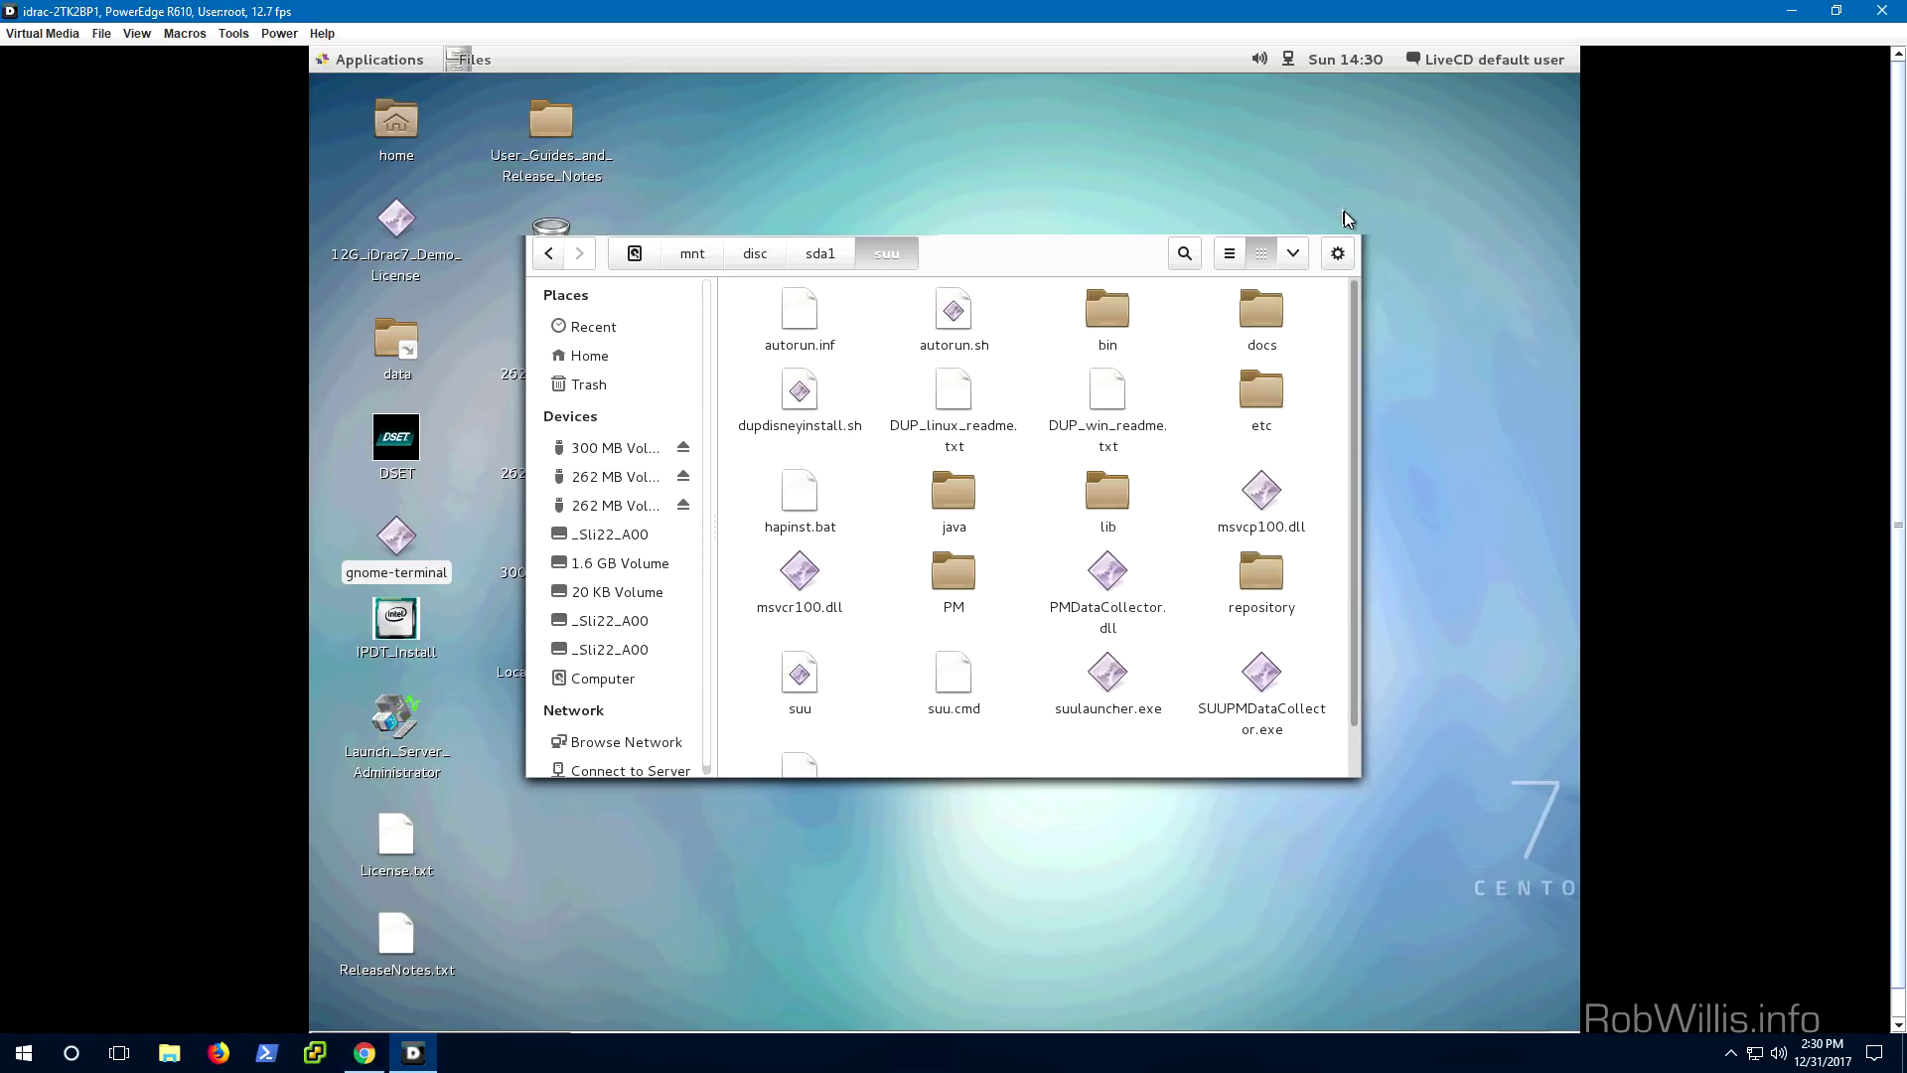